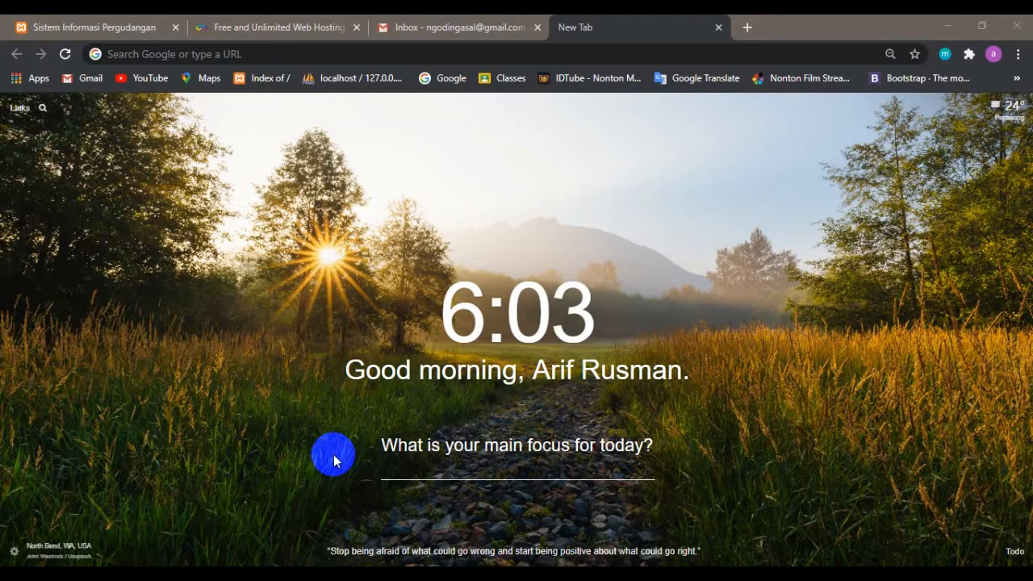
Step: Glance at the local Sistem Informasi Pergudangan app and Gmail inbox, then switch to InfinityFree
{"action": "left_click", "coordinate": [94, 25]}
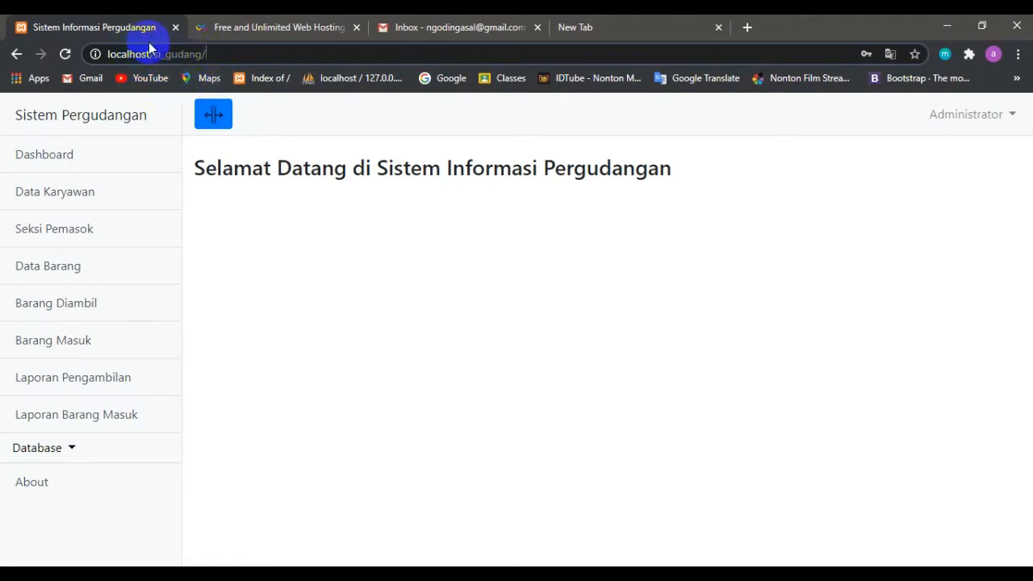
{"action": "left_click", "coordinate": [448, 33]}
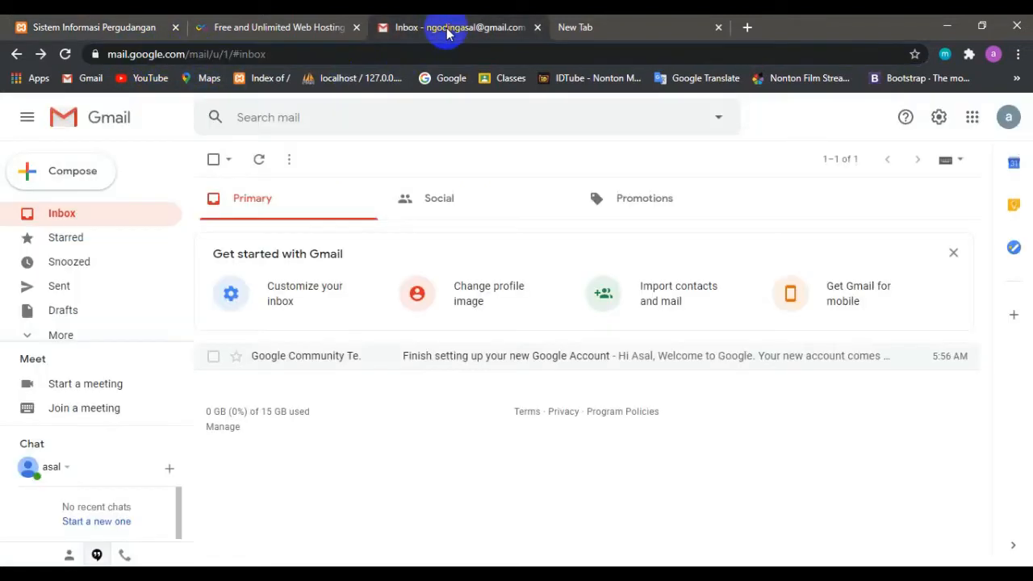
{"action": "left_click", "coordinate": [310, 55]}
{"action": "left_click", "coordinate": [312, 55]}
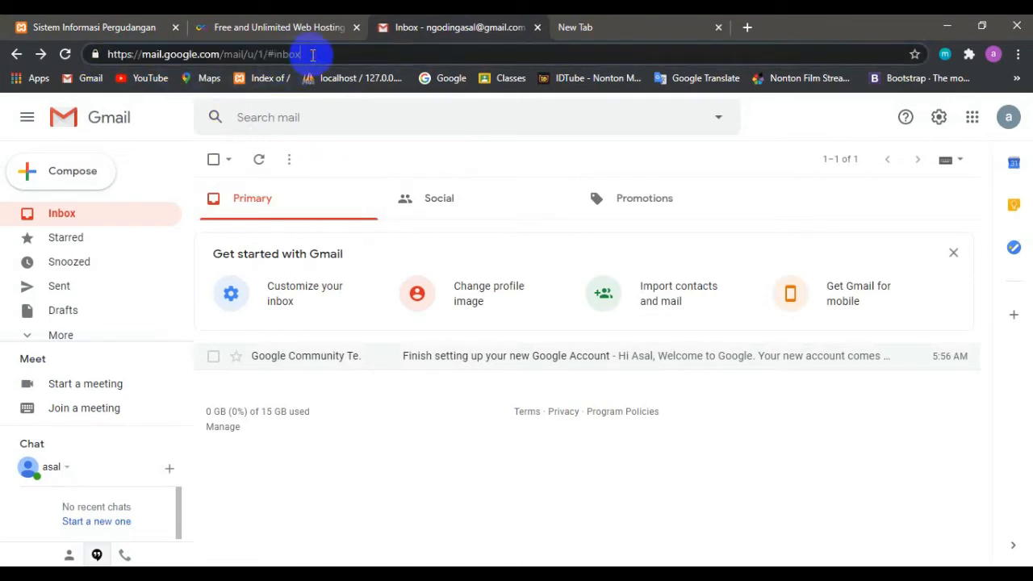
{"action": "left_click", "coordinate": [271, 30]}
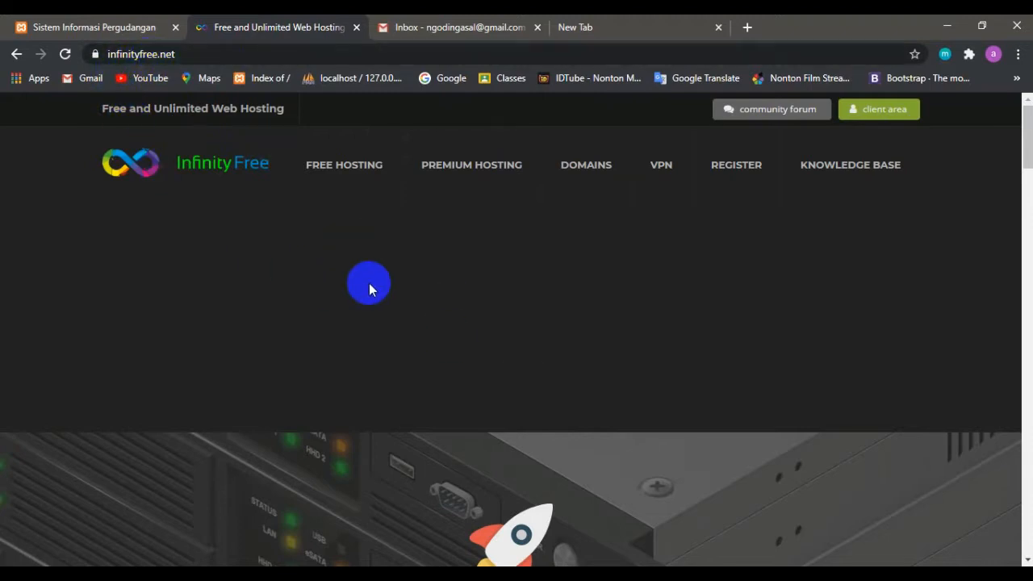
Step: Abandon the rejected email, dismiss the reCAPTCHA warning and go to InfinityFree's Sign up form
{"action": "left_click", "coordinate": [730, 179]}
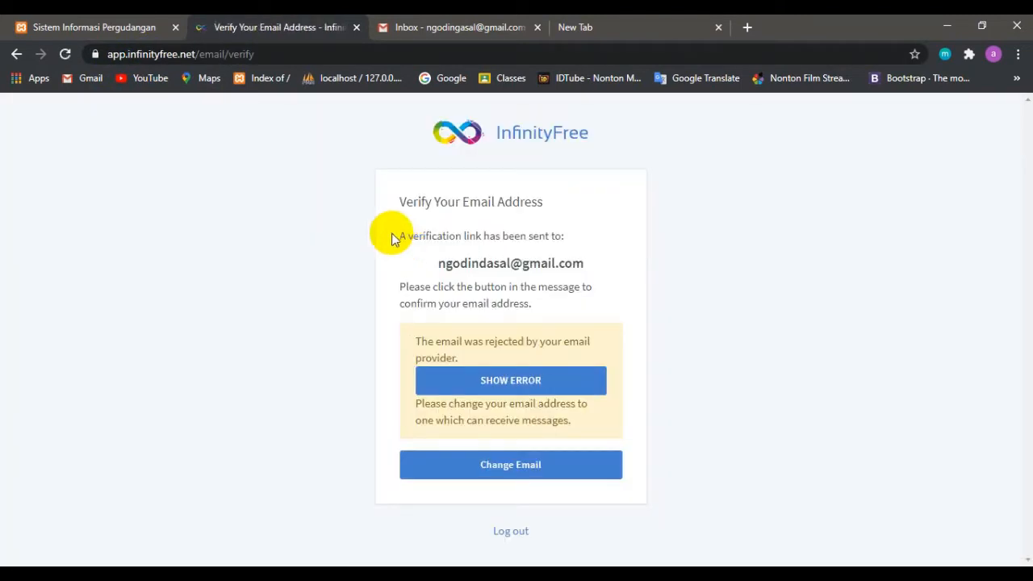
{"action": "left_click", "coordinate": [485, 473]}
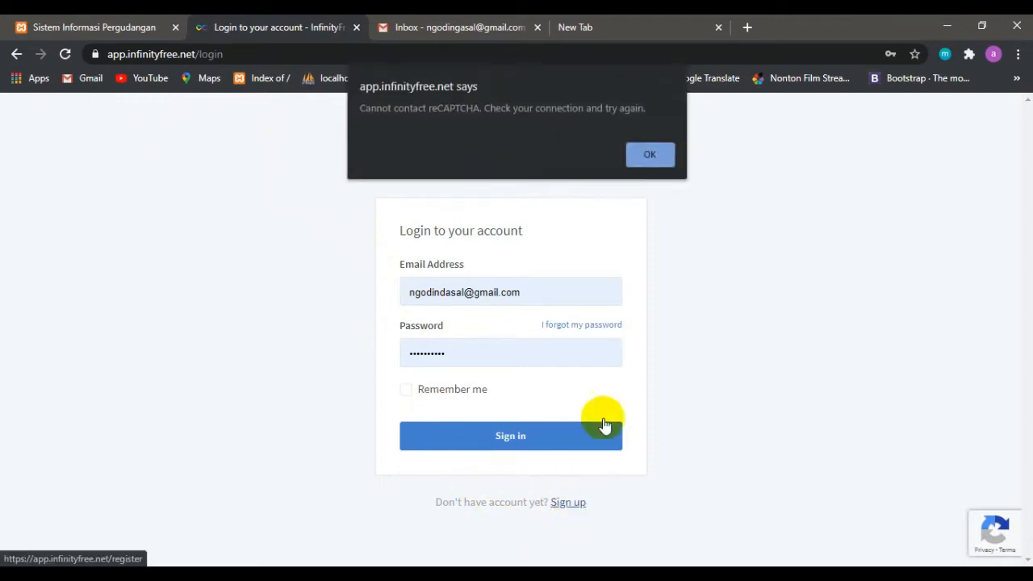
{"action": "left_click", "coordinate": [651, 154]}
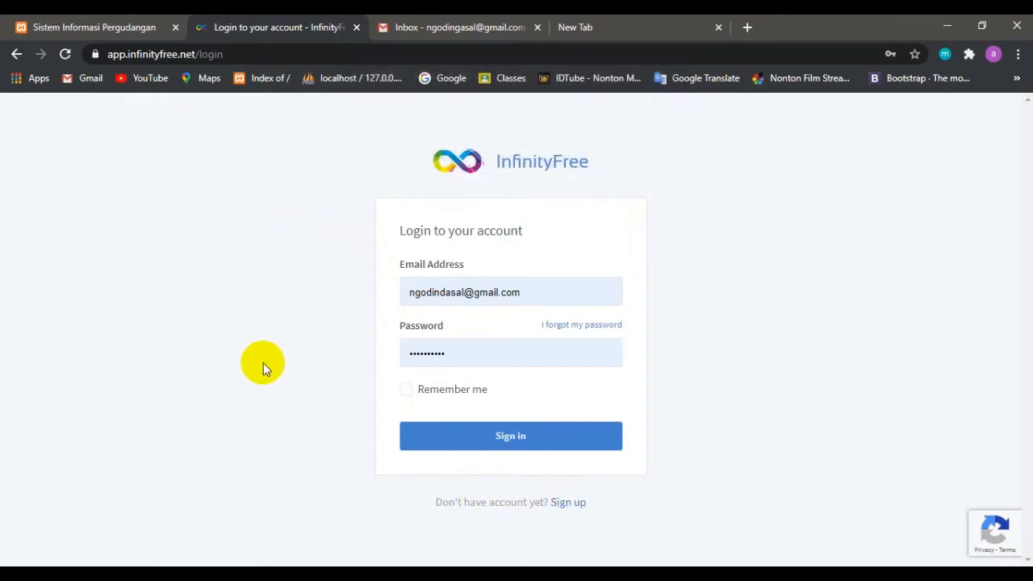
{"action": "left_click", "coordinate": [572, 502]}
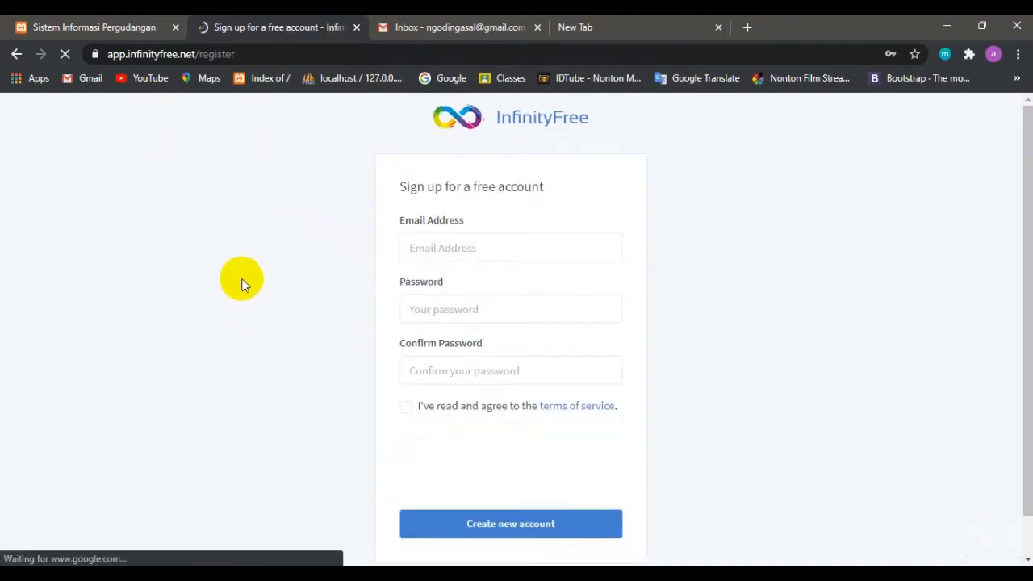
Step: Enter the Gmail address, a password and its confirmation in the sign-up form
{"action": "left_click", "coordinate": [438, 250]}
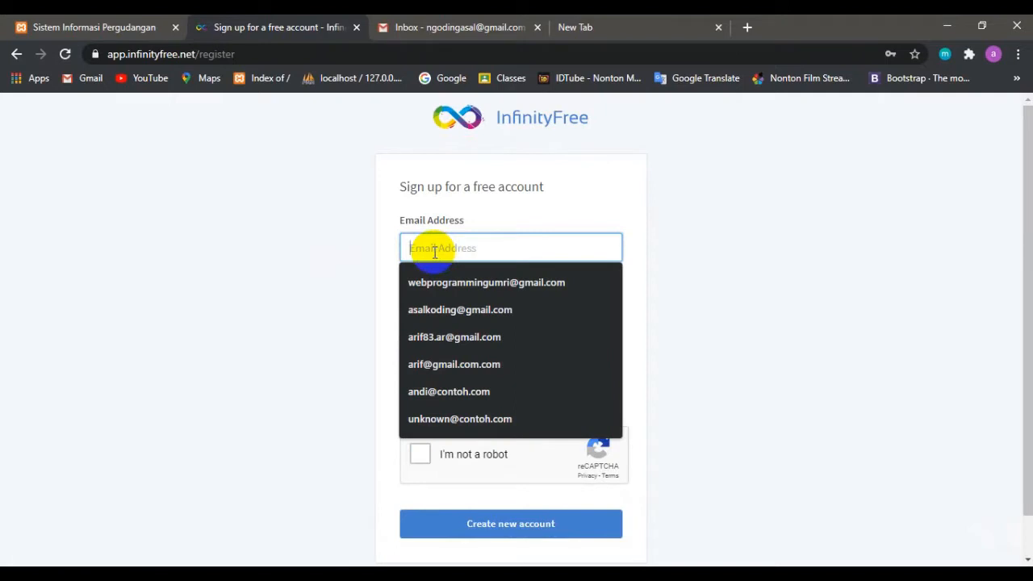
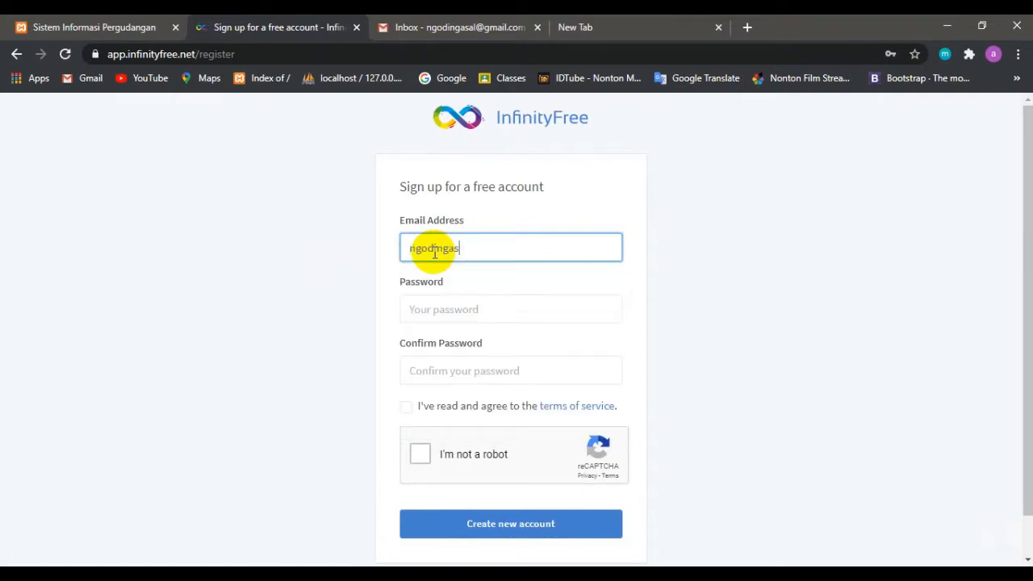
{"action": "left_click", "coordinate": [417, 309]}
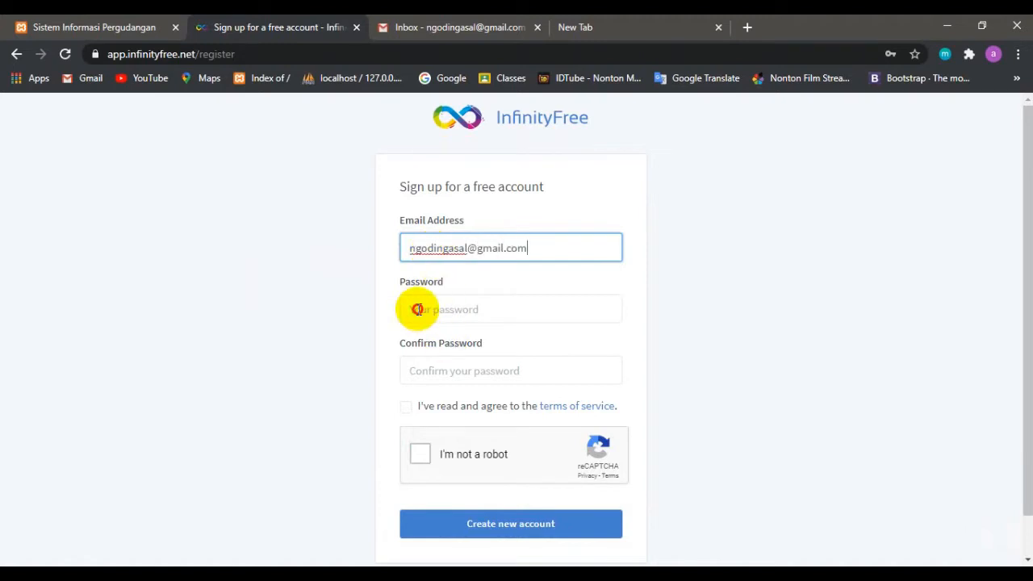
{"action": "type", "text": "••"}
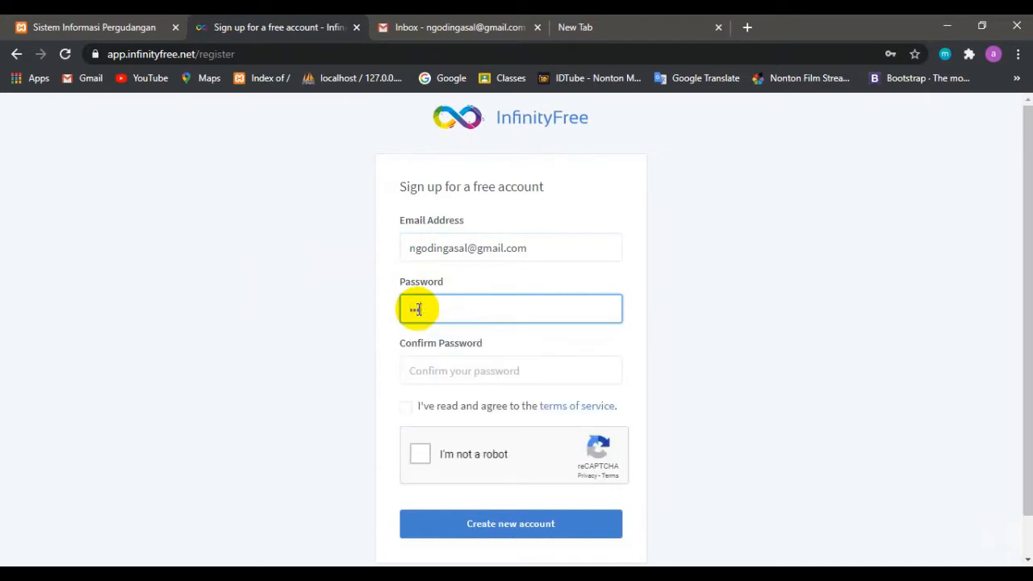
{"action": "type", "text": "•••••••"}
{"action": "left_click", "coordinate": [454, 374]}
{"action": "type", "text": "•"}
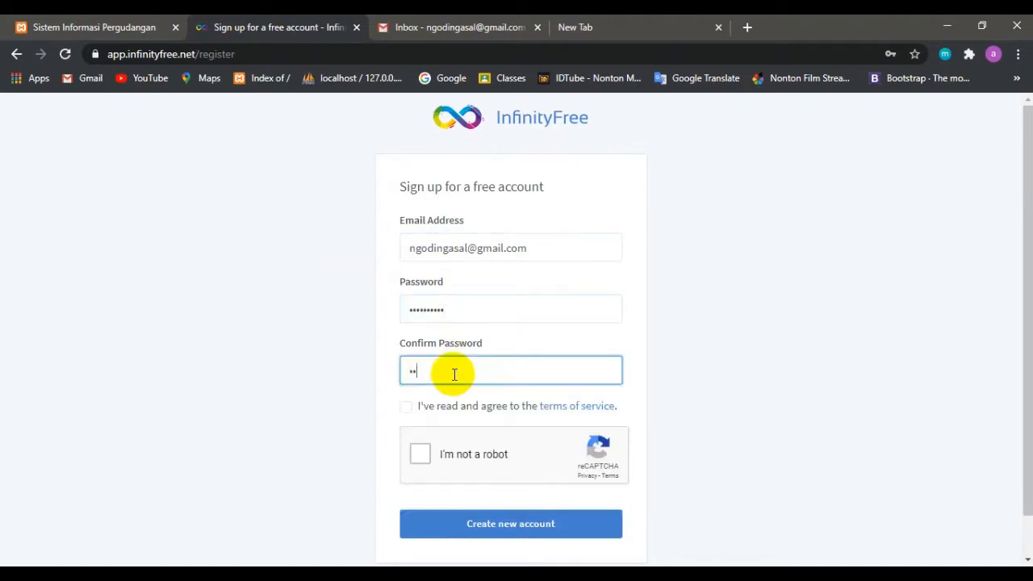
{"action": "type", "text": "•••••••••"}
Step: Accept the terms, pass the traffic-light reCAPTCHA, create the account, save the login and check Gmail
{"action": "left_click", "coordinate": [405, 406]}
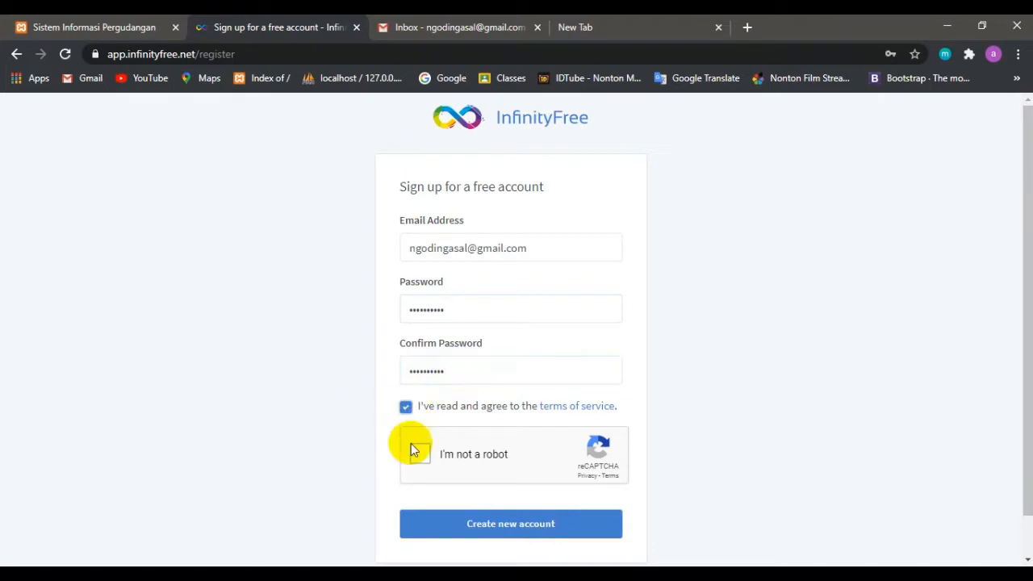
{"action": "left_click", "coordinate": [425, 459]}
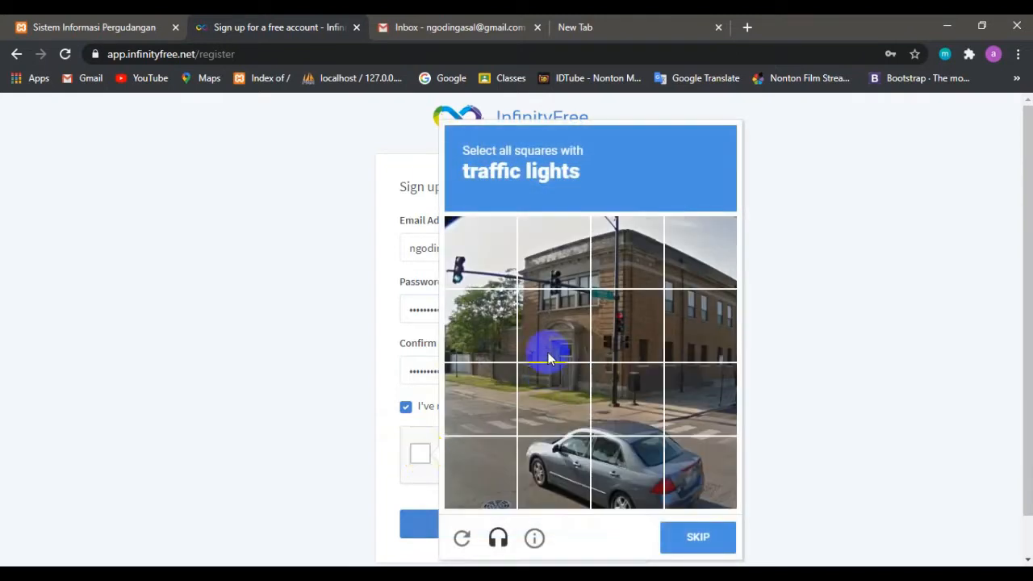
{"action": "left_click", "coordinate": [502, 258]}
{"action": "left_click", "coordinate": [537, 273]}
{"action": "left_click", "coordinate": [613, 329]}
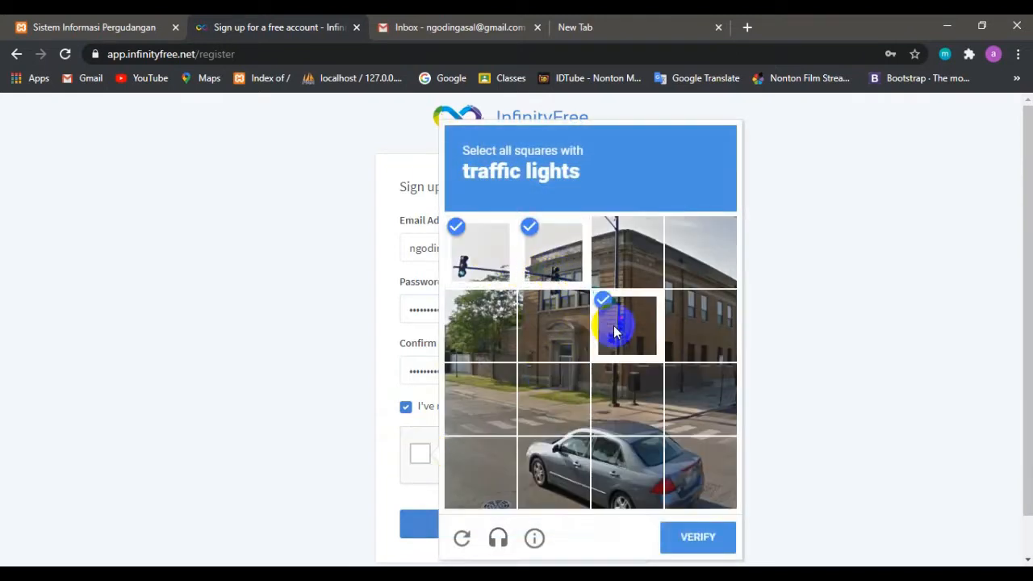
{"action": "left_click", "coordinate": [716, 538]}
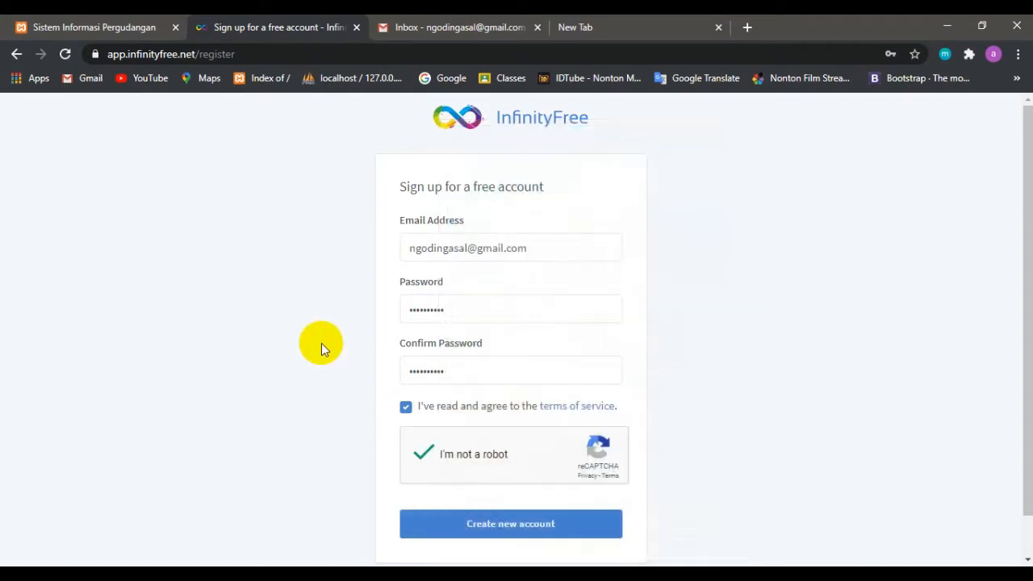
{"action": "scroll", "coordinate": [339, 351], "scroll_direction": "down", "scroll_amount": 1}
{"action": "left_click", "coordinate": [536, 479]}
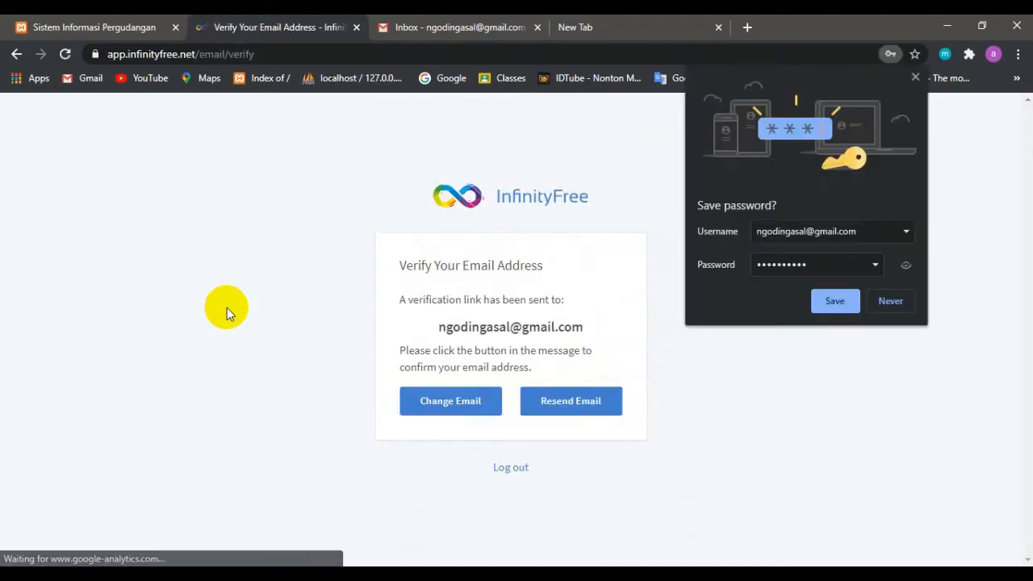
{"action": "left_click", "coordinate": [835, 302]}
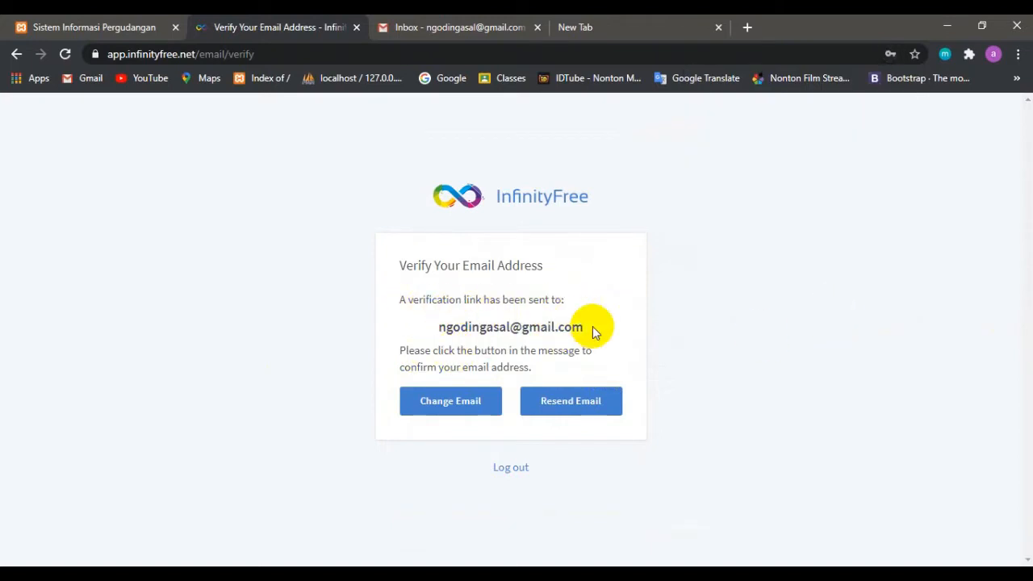
{"action": "left_click", "coordinate": [433, 28]}
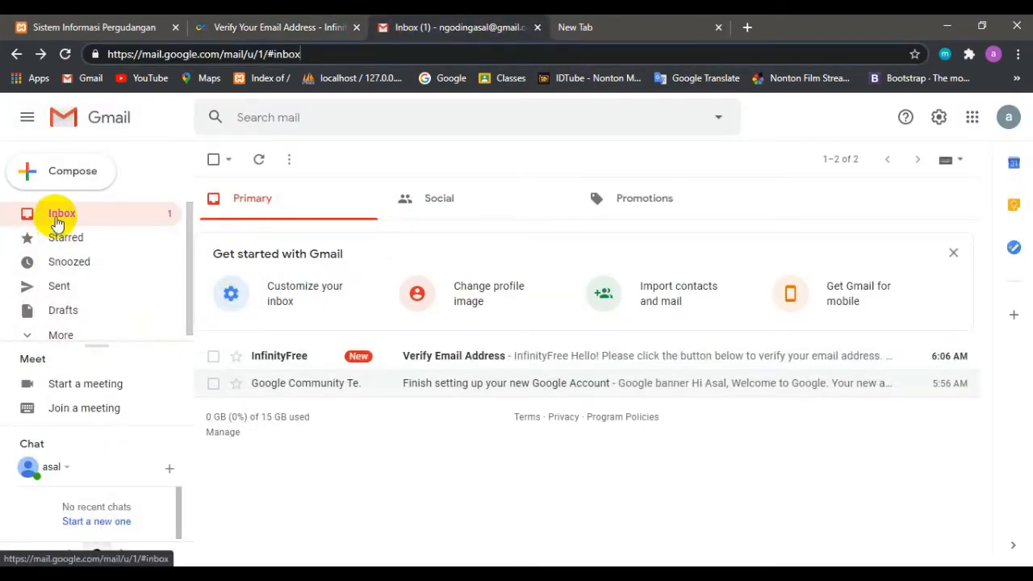
Step: Open InfinityFree's 'Verify Email Address' message in Gmail and use its verification button
{"action": "left_click", "coordinate": [56, 220]}
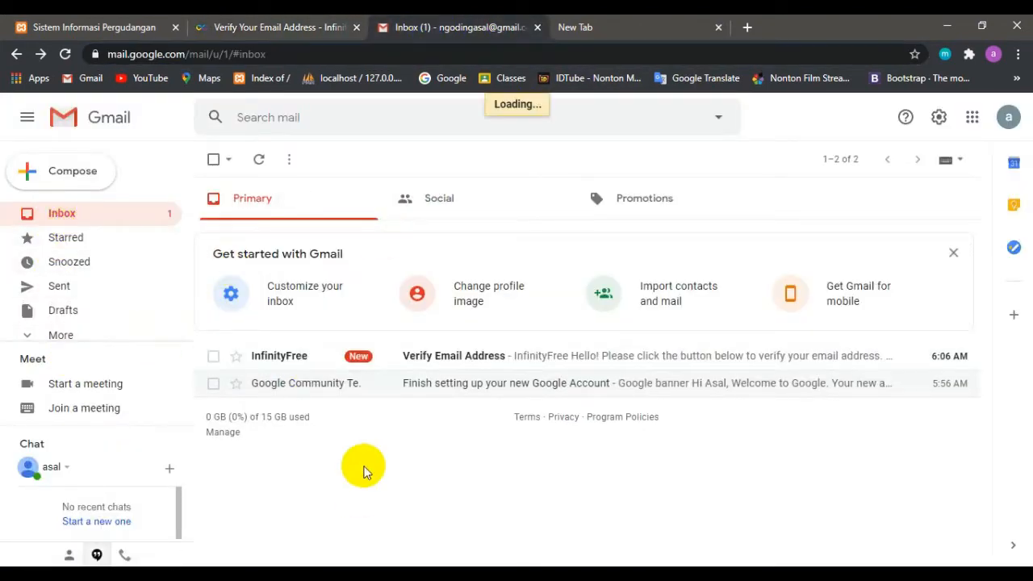
{"action": "left_click", "coordinate": [462, 361]}
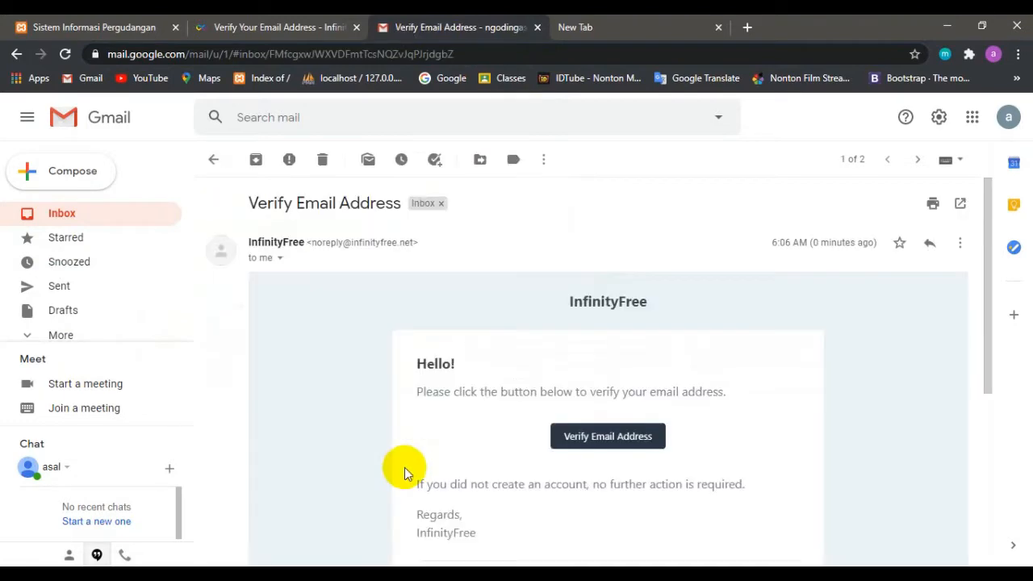
{"action": "scroll", "coordinate": [416, 439], "scroll_direction": "down", "scroll_amount": 4}
{"action": "scroll", "coordinate": [598, 391], "scroll_direction": "up", "scroll_amount": 3}
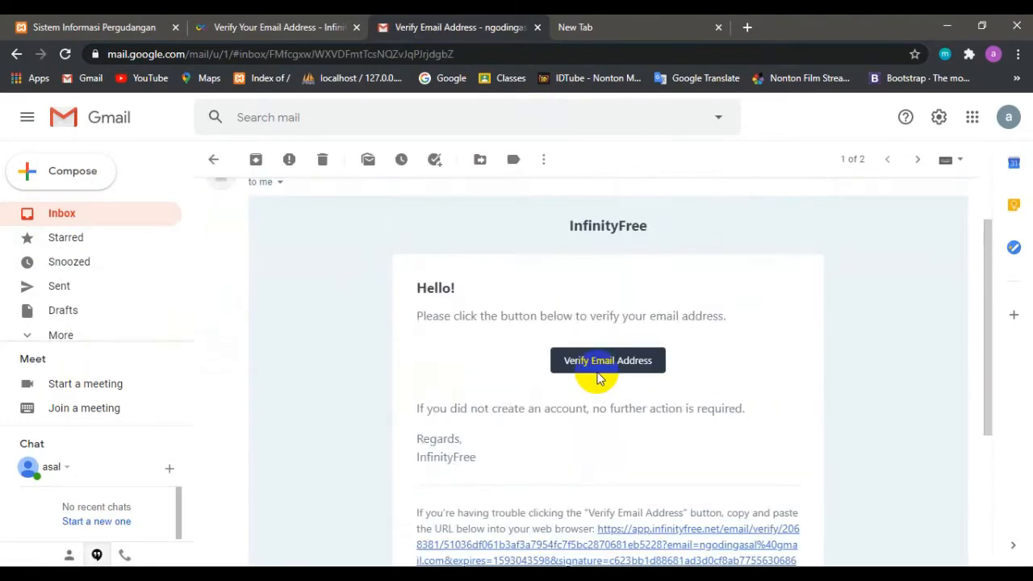
{"action": "left_click", "coordinate": [605, 359]}
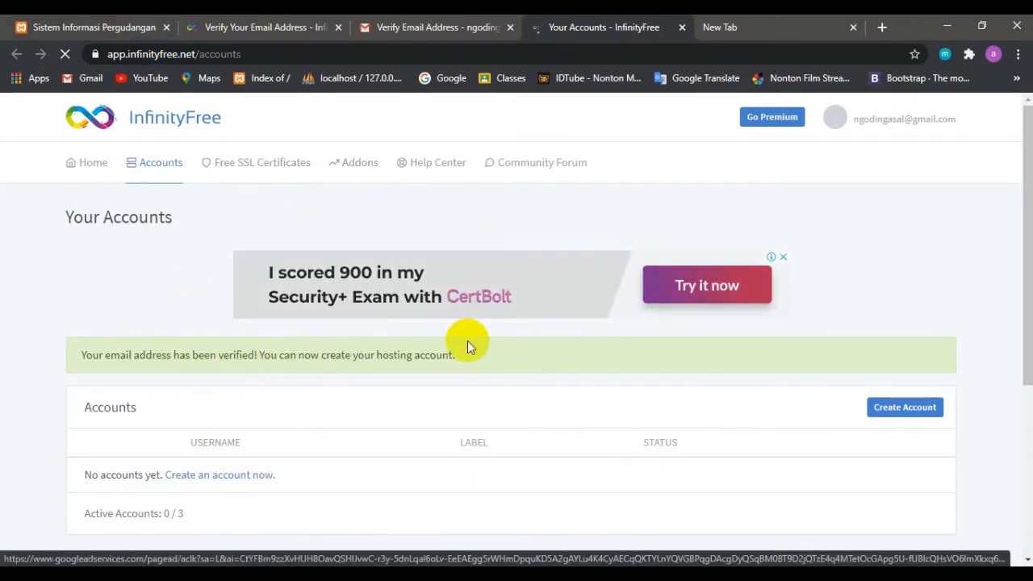
Step: Close the outdated verify-email tab and view the InfinityFree accounts page showing 0 of 3 accounts
{"action": "scroll", "coordinate": [615, 421], "scroll_direction": "down", "scroll_amount": 1}
{"action": "scroll", "coordinate": [616, 421], "scroll_direction": "up", "scroll_amount": 1}
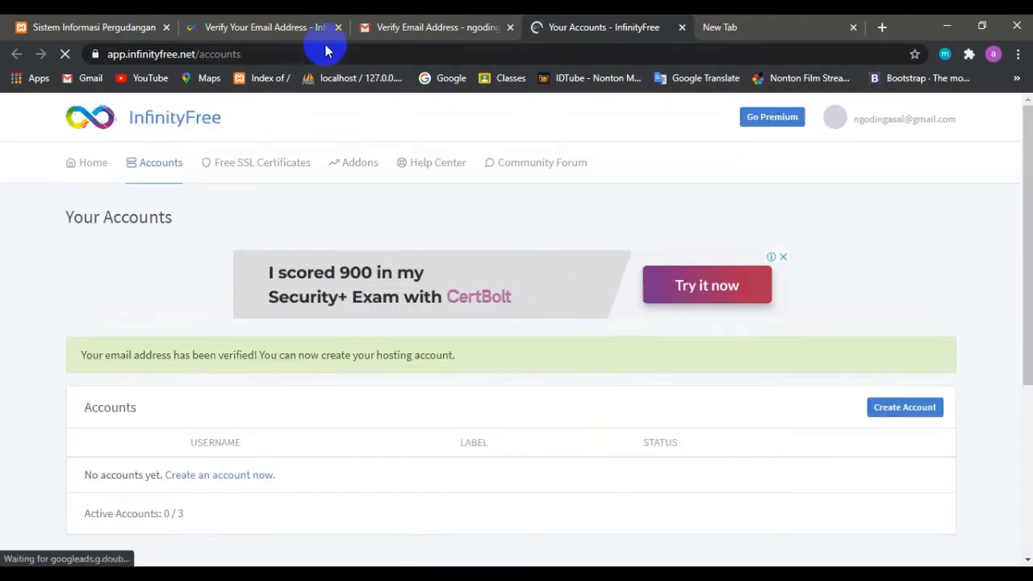
{"action": "left_click", "coordinate": [262, 29]}
{"action": "left_click", "coordinate": [337, 29]}
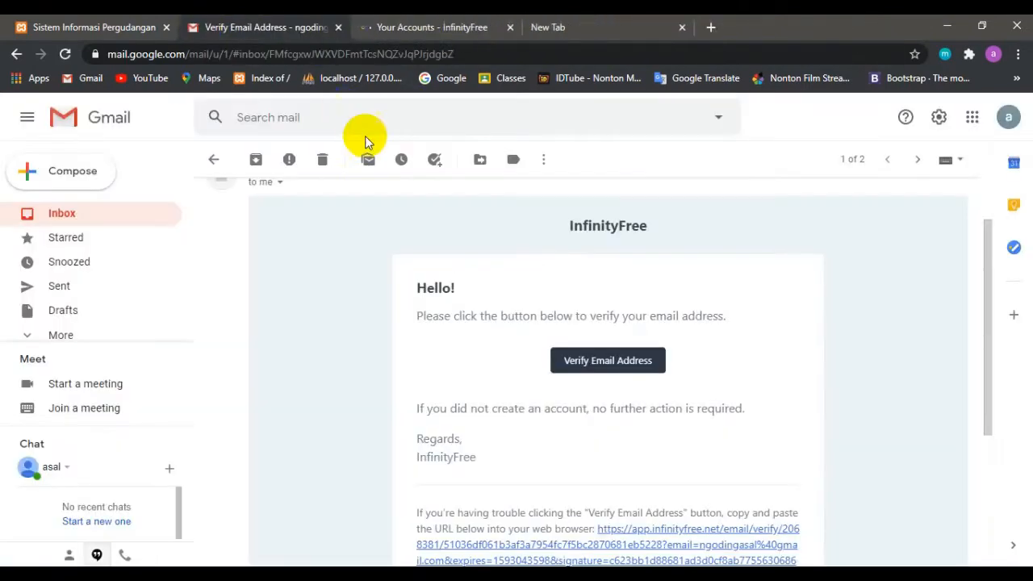
{"action": "left_click", "coordinate": [395, 27]}
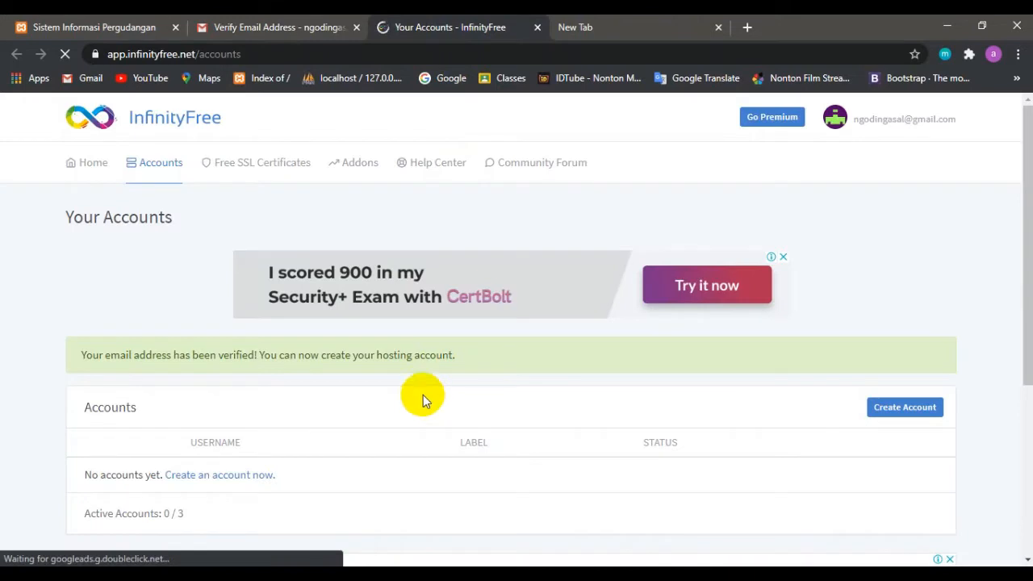
{"action": "scroll", "coordinate": [420, 395], "scroll_direction": "down", "scroll_amount": 2}
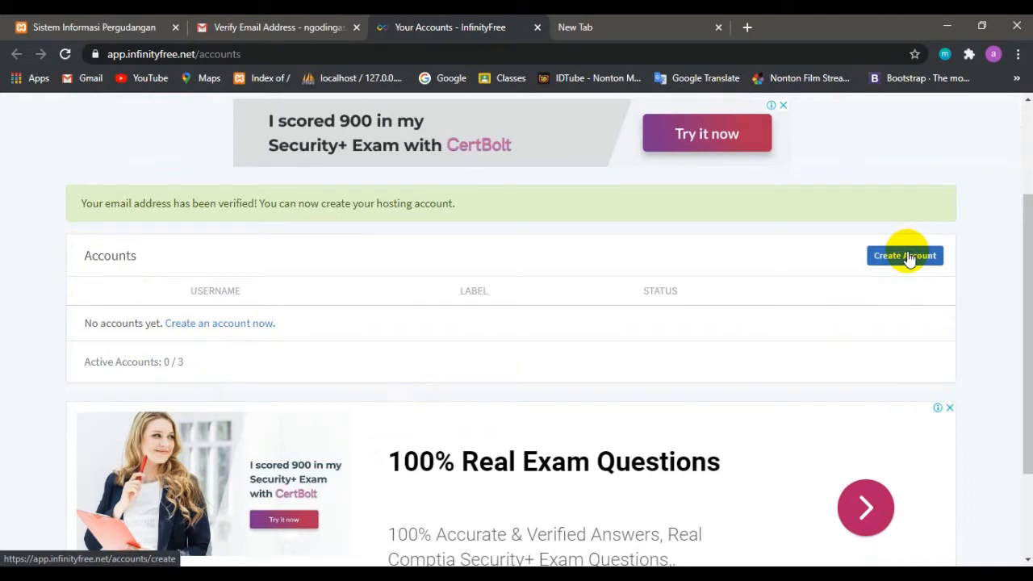
Step: Begin a new hosting account and fill the subdomain 'gudangku' on the .epizy.com extension
{"action": "left_click", "coordinate": [255, 324]}
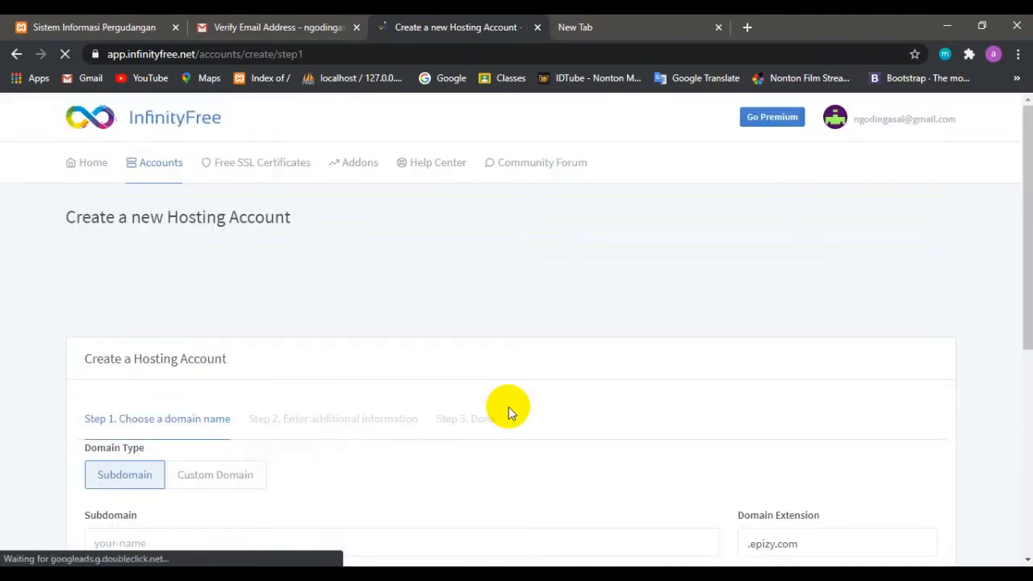
{"action": "scroll", "coordinate": [336, 358], "scroll_direction": "down", "scroll_amount": 3}
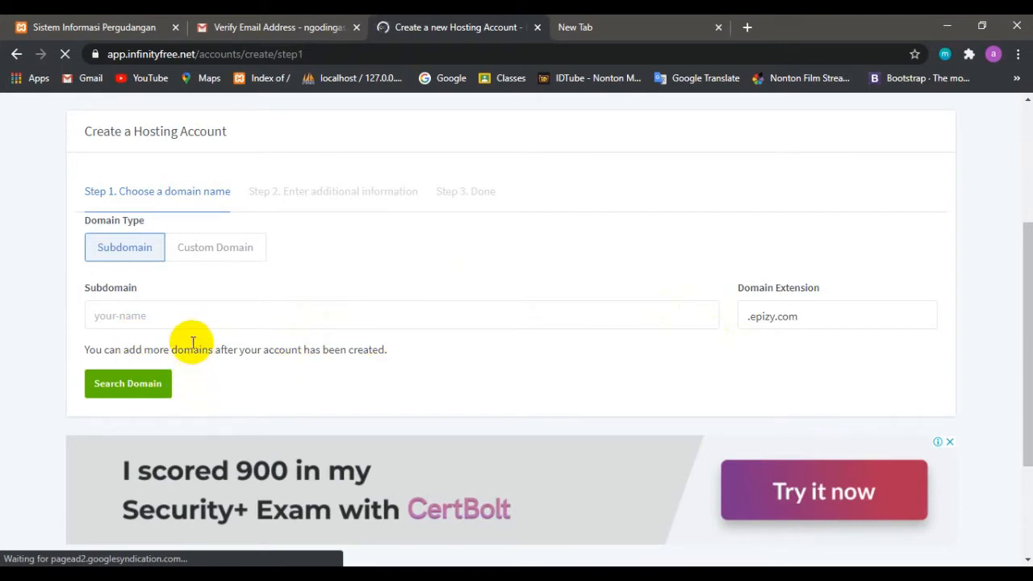
{"action": "left_click", "coordinate": [126, 323]}
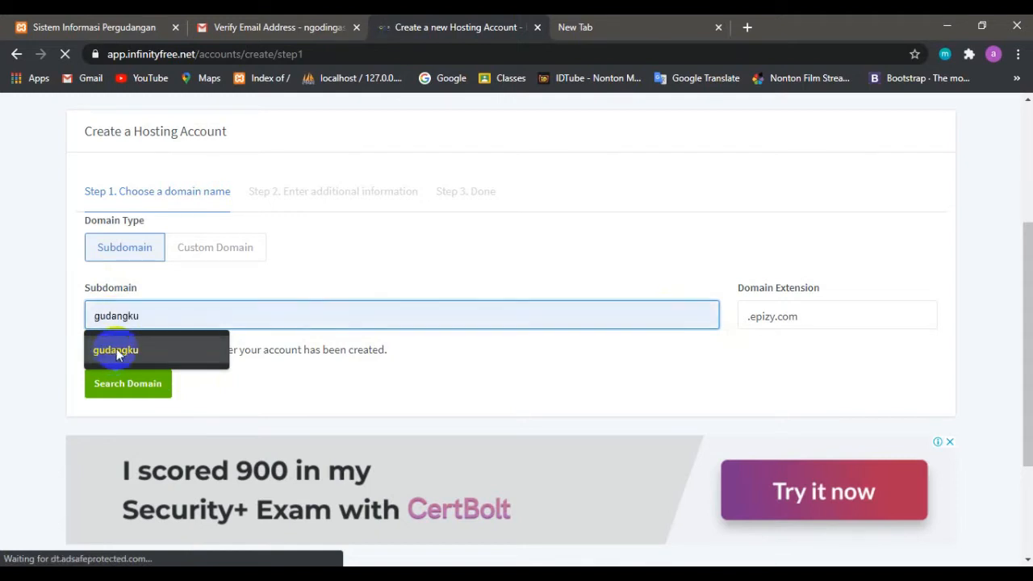
{"action": "left_click", "coordinate": [117, 351]}
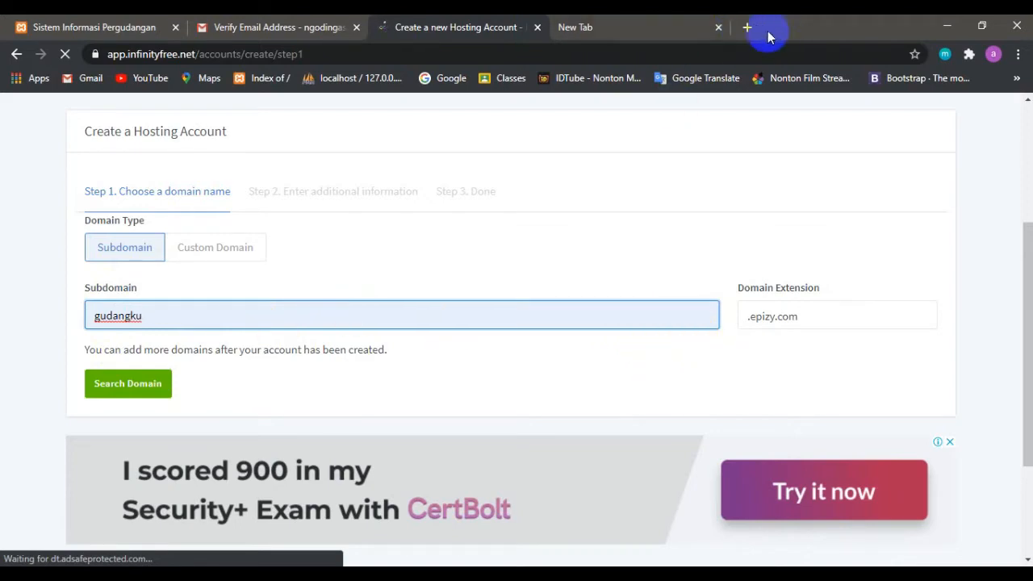
Step: Load gudangku.epizy.com in the spare tab, then return to the InfinityFree hosting form
{"action": "left_click", "coordinate": [636, 27]}
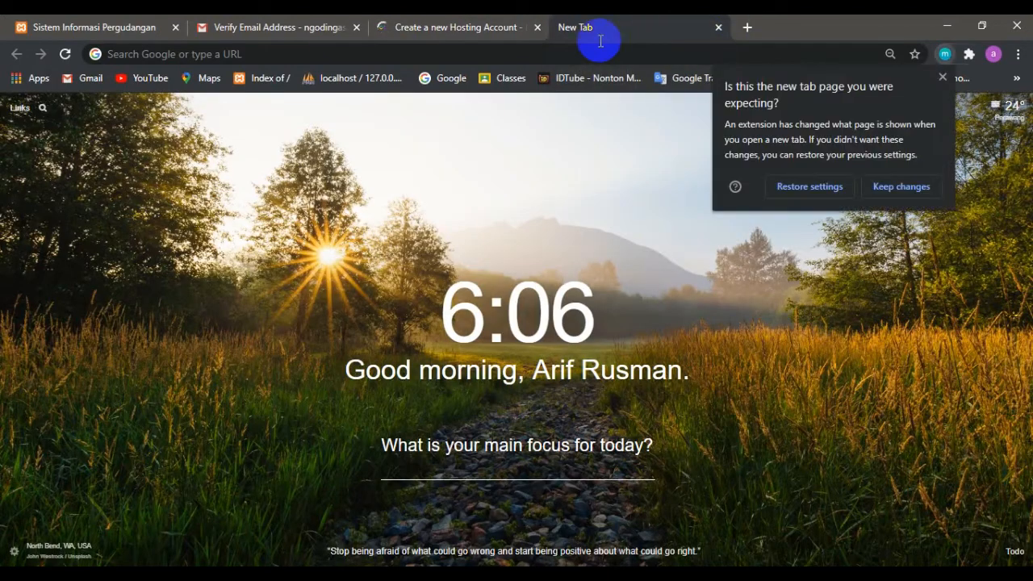
{"action": "left_click", "coordinate": [159, 51]}
{"action": "type", "text": "guda"}
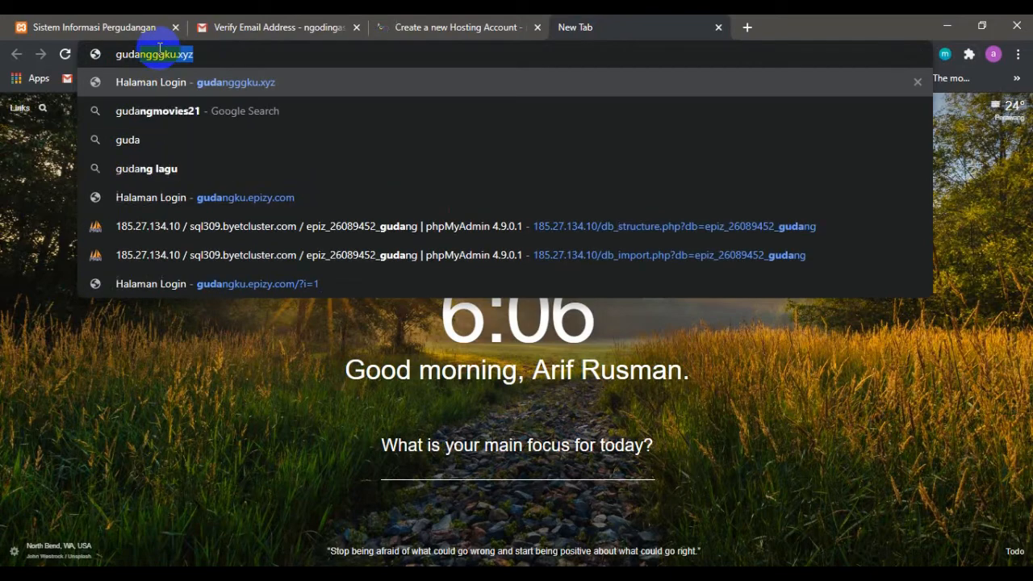
{"action": "type", "text": "ngg"}
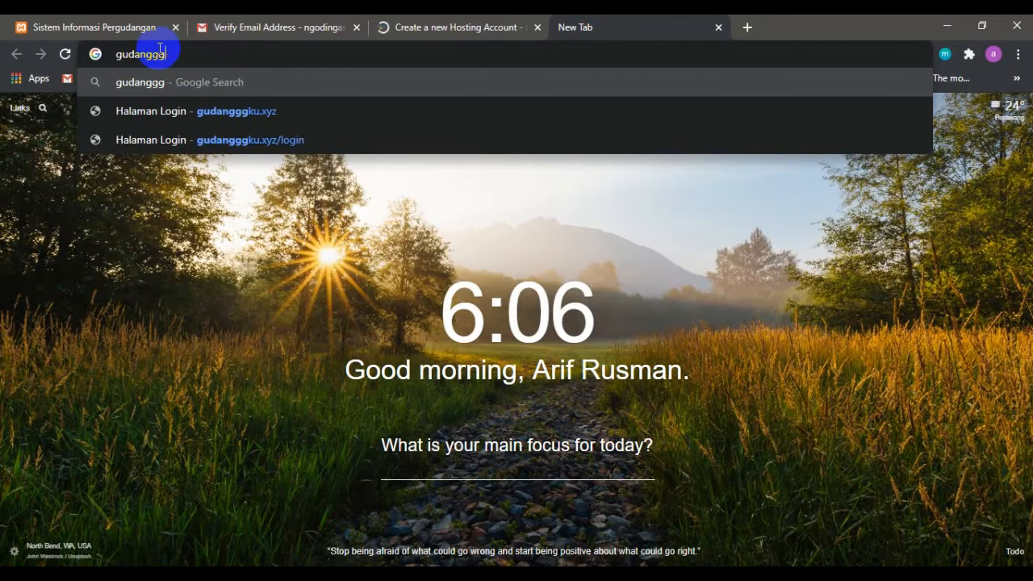
{"action": "key", "text": "BackSpace"}
{"action": "type", "text": "ku.epizy.com"}
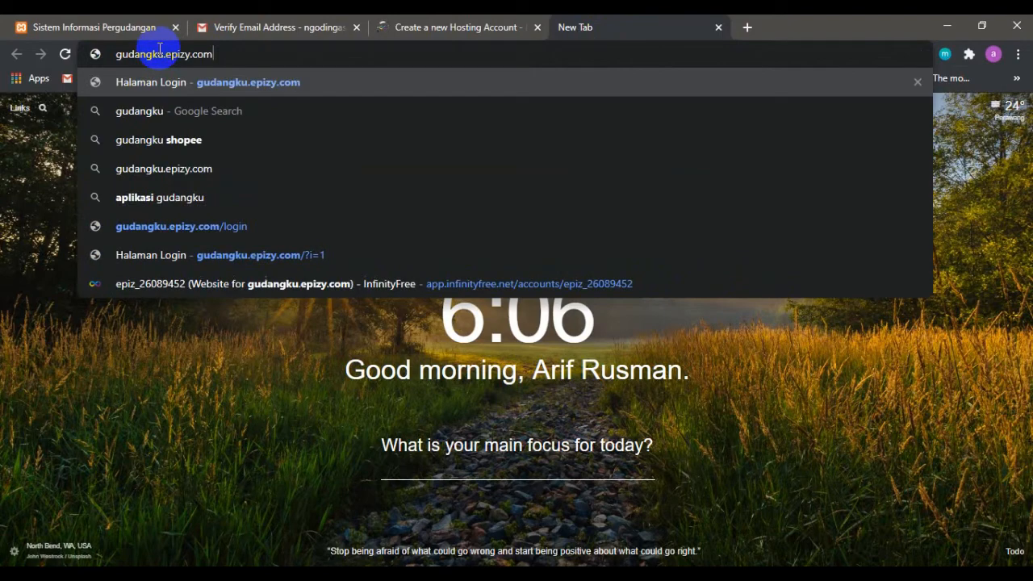
{"action": "key", "text": "Right"}
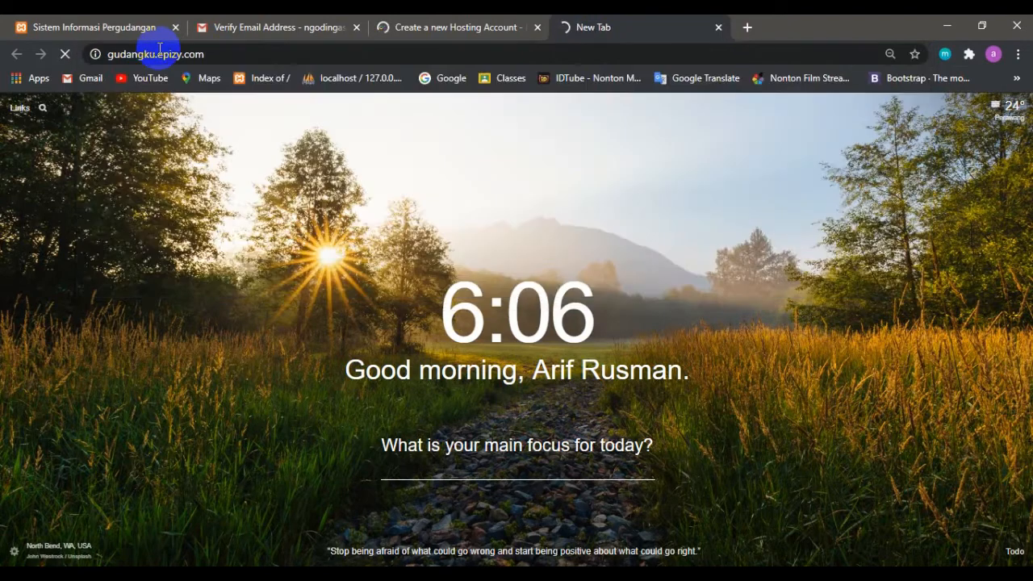
{"action": "key", "text": "Return"}
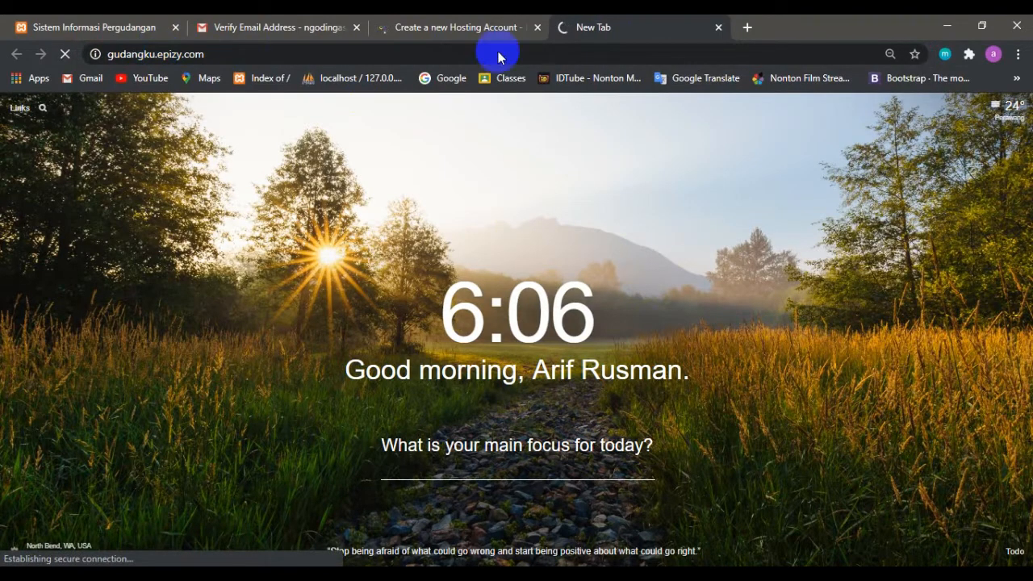
{"action": "left_click", "coordinate": [445, 31]}
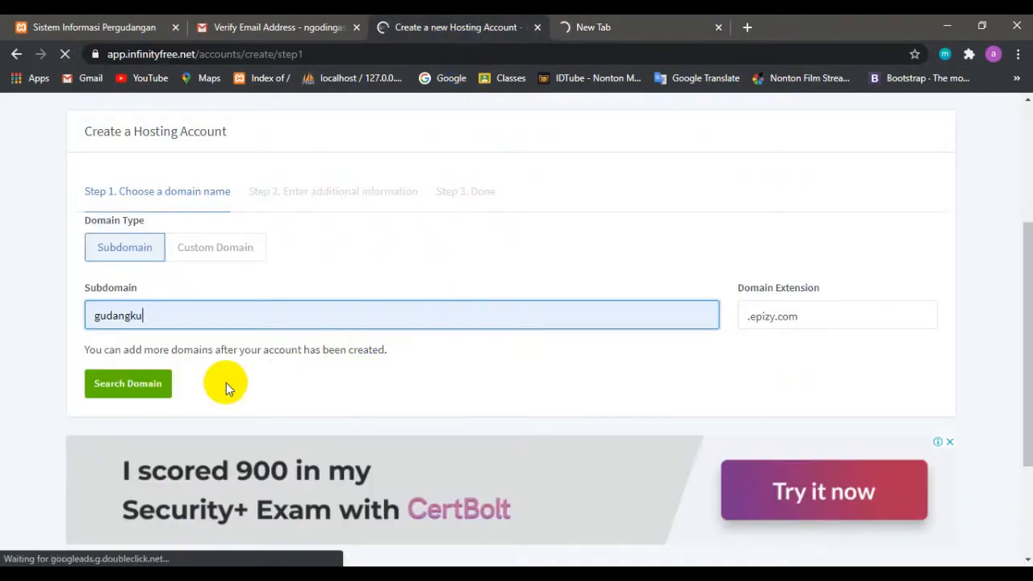
Step: Check that the gudangku.epizy.com subdomain is available
{"action": "left_click", "coordinate": [158, 379]}
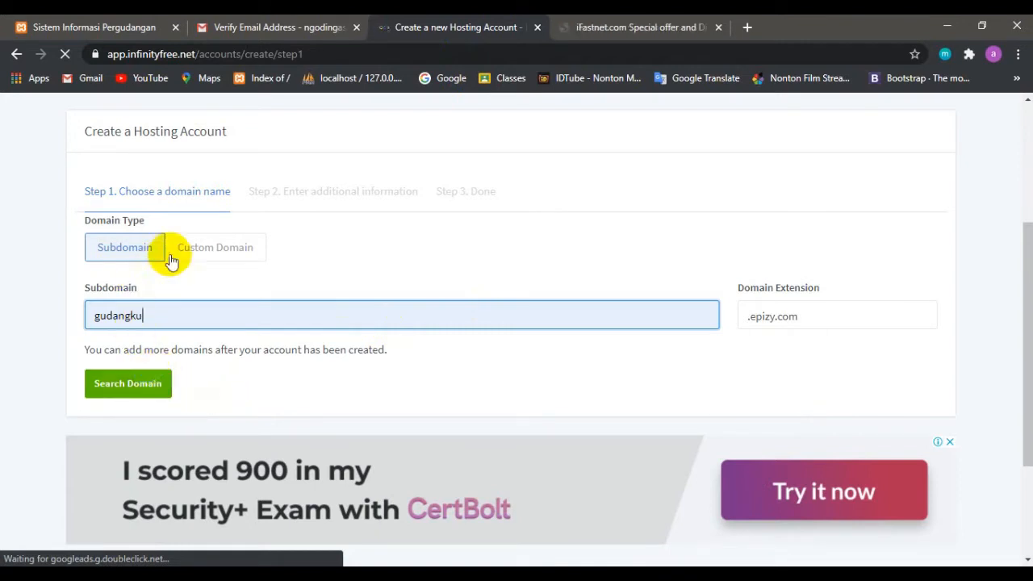
{"action": "left_click", "coordinate": [125, 393]}
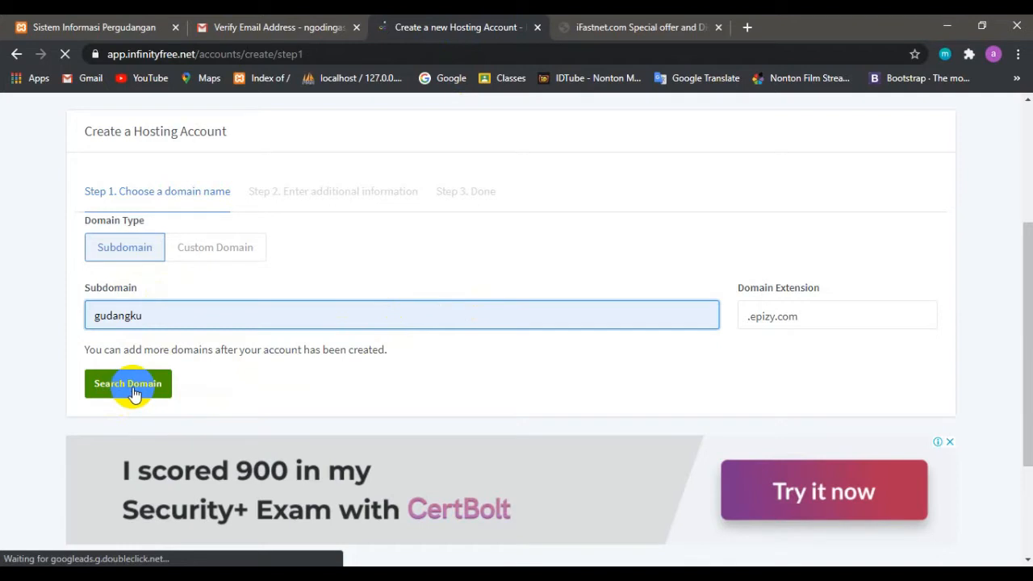
{"action": "left_click", "coordinate": [134, 394]}
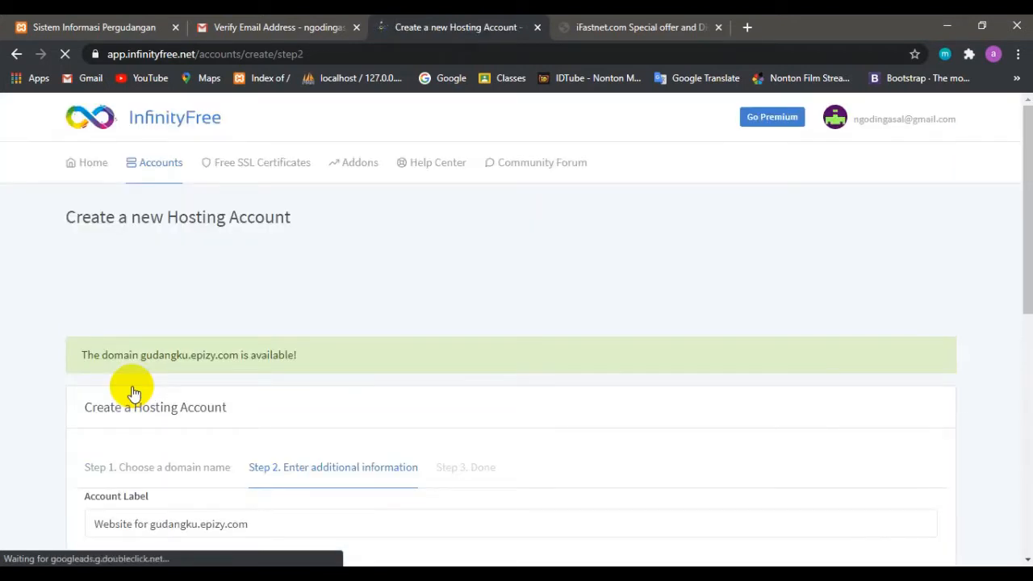
{"action": "scroll", "coordinate": [137, 395], "scroll_direction": "down", "scroll_amount": 3}
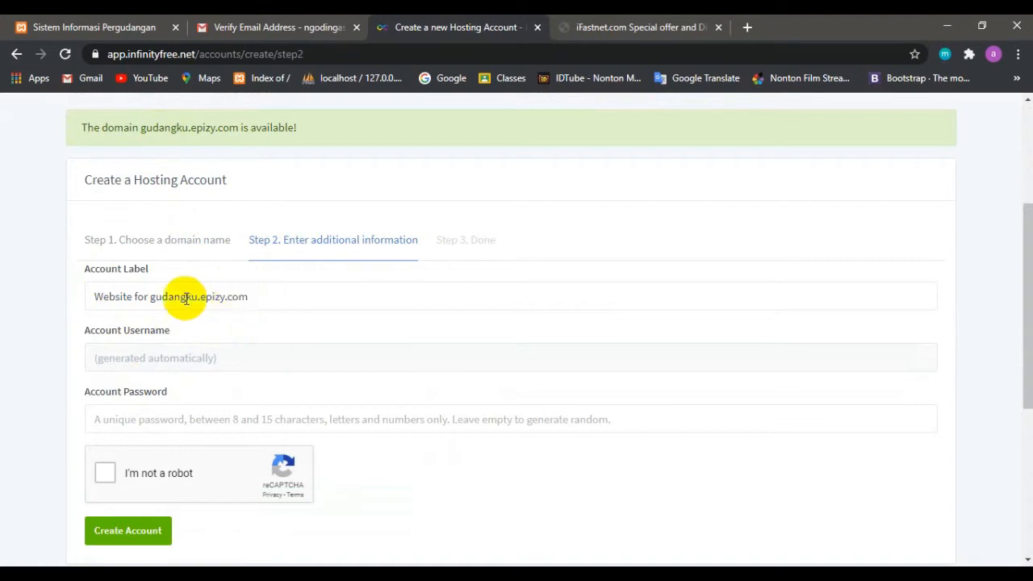
{"action": "scroll", "coordinate": [201, 299], "scroll_direction": "down", "scroll_amount": 2}
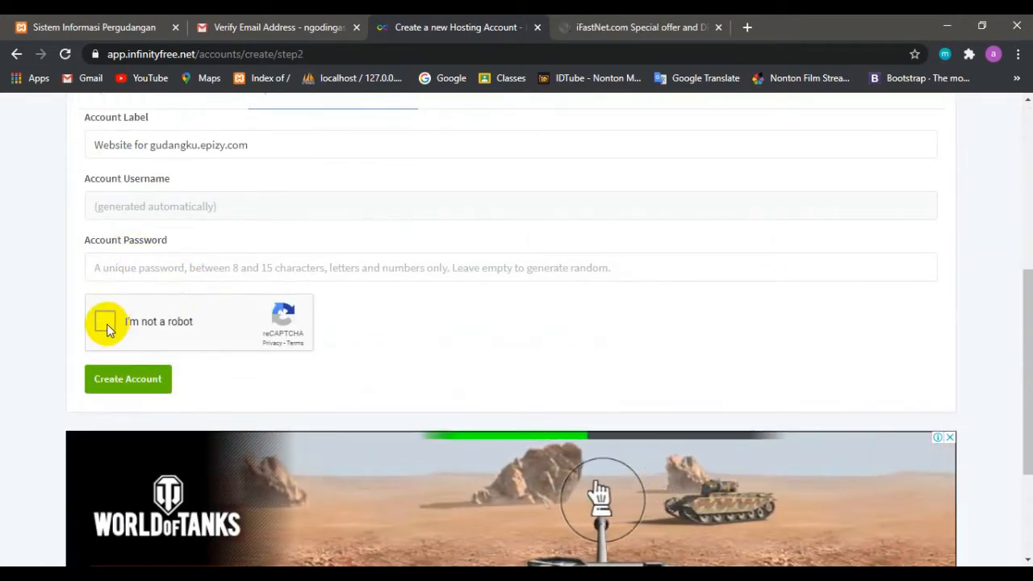
Step: Pass the bridge-image reCAPTCHA and submit Create Account
{"action": "left_click", "coordinate": [105, 323]}
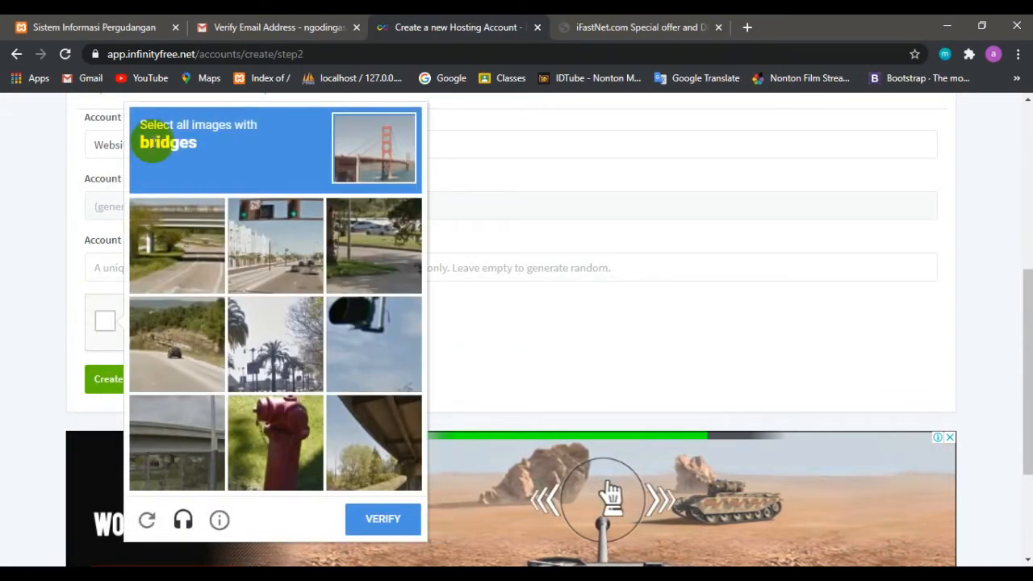
{"action": "left_click", "coordinate": [183, 245]}
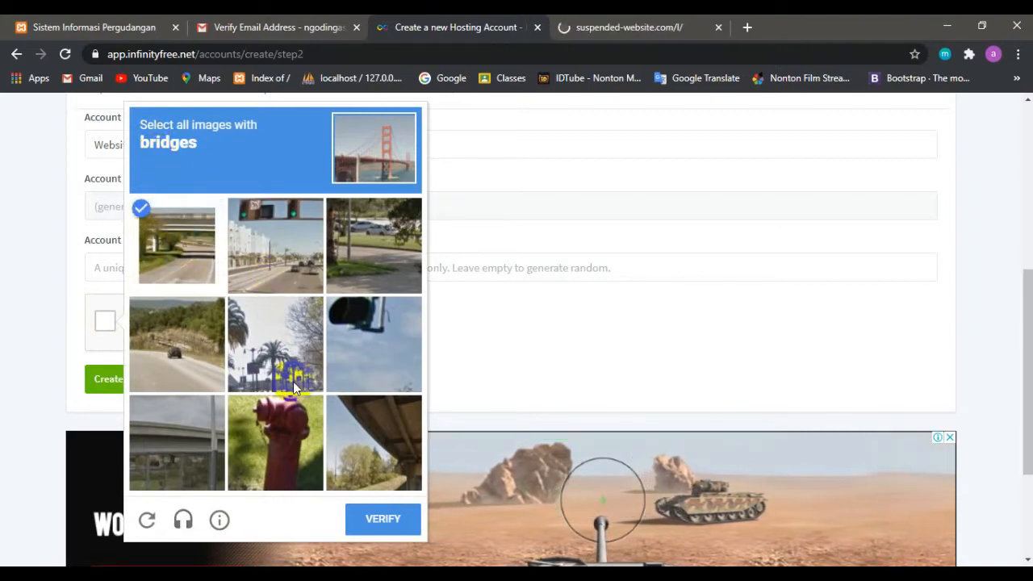
{"action": "left_click", "coordinate": [401, 447]}
{"action": "left_click", "coordinate": [185, 448]}
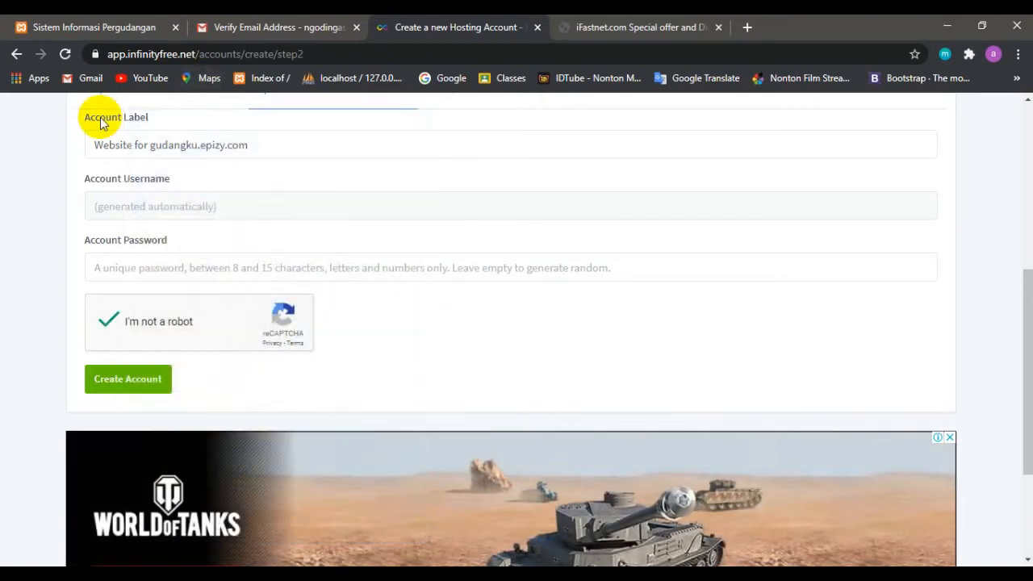
{"action": "left_click", "coordinate": [121, 386]}
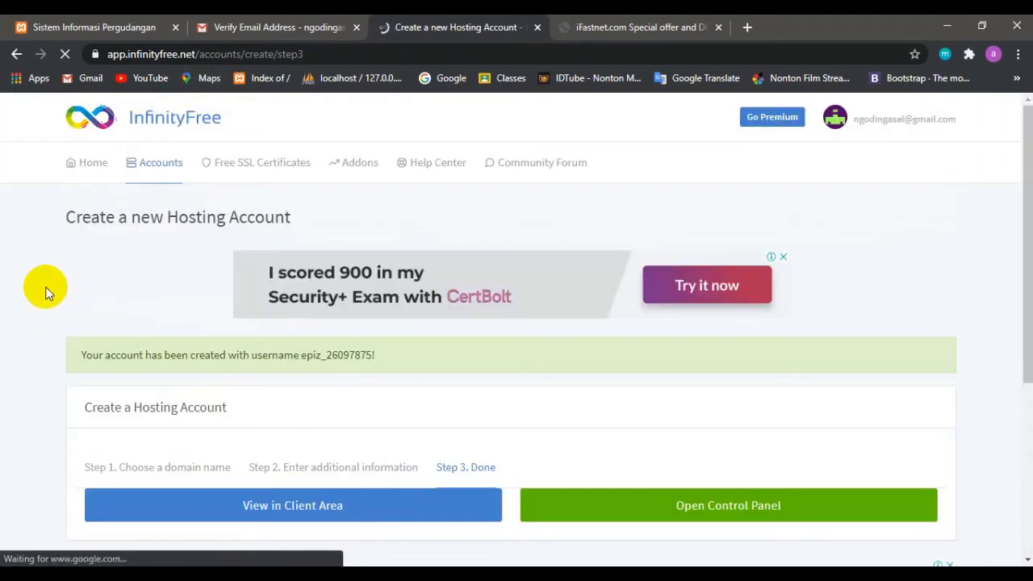
Step: Close the iFastNet ad tab and return to the Step 3 Done page
{"action": "scroll", "coordinate": [46, 292], "scroll_direction": "down", "scroll_amount": 3}
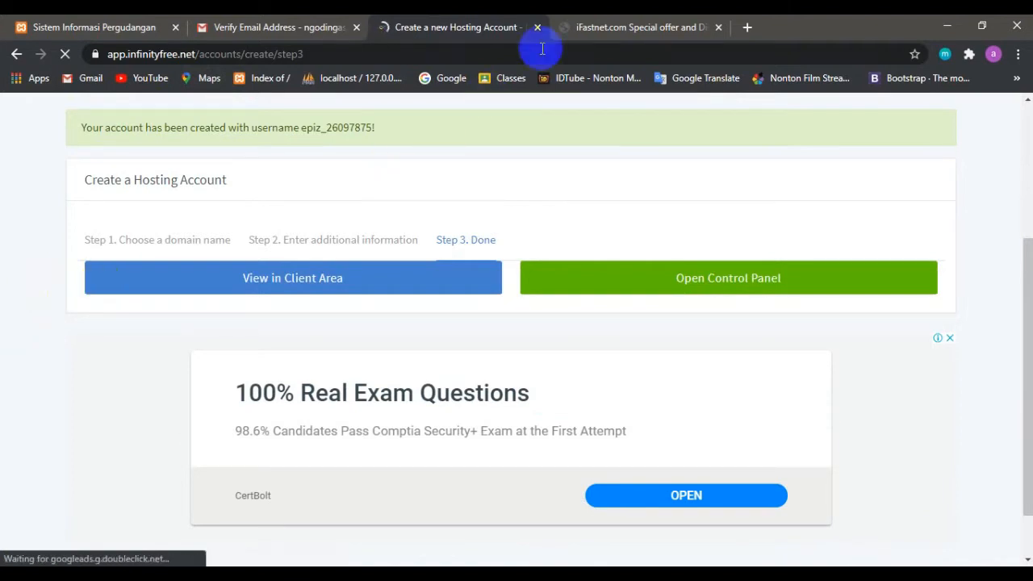
{"action": "left_click", "coordinate": [652, 33]}
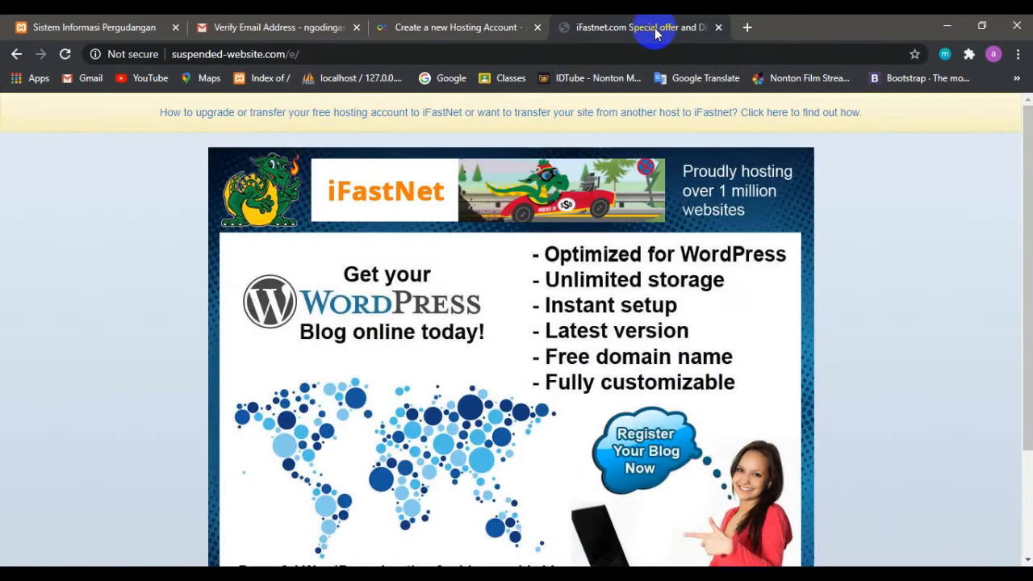
{"action": "left_click", "coordinate": [718, 28]}
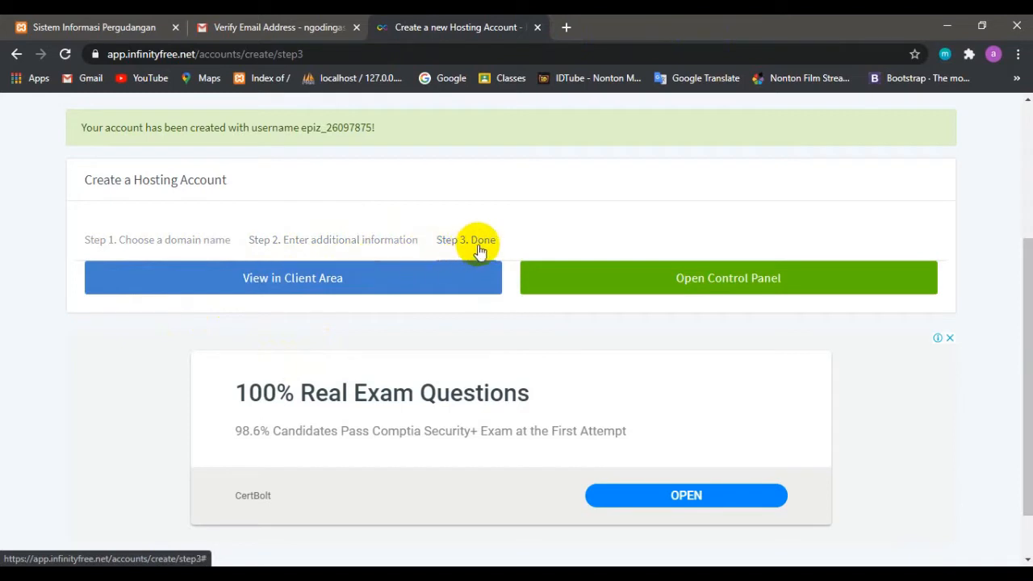
{"action": "left_click", "coordinate": [549, 288]}
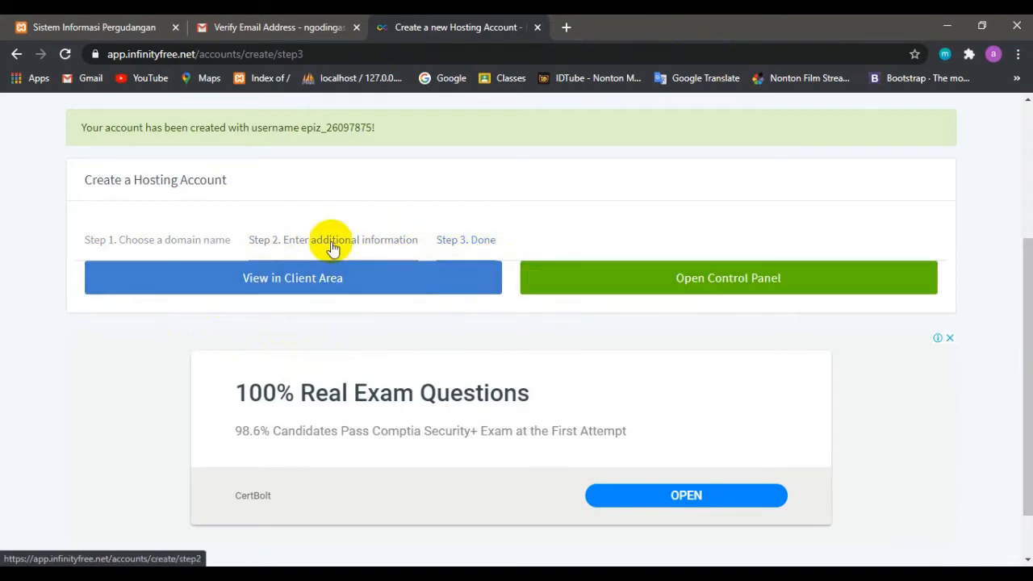
Step: Open the gudangku.epizy.com account's details page and look over its connection details
{"action": "left_click", "coordinate": [295, 289]}
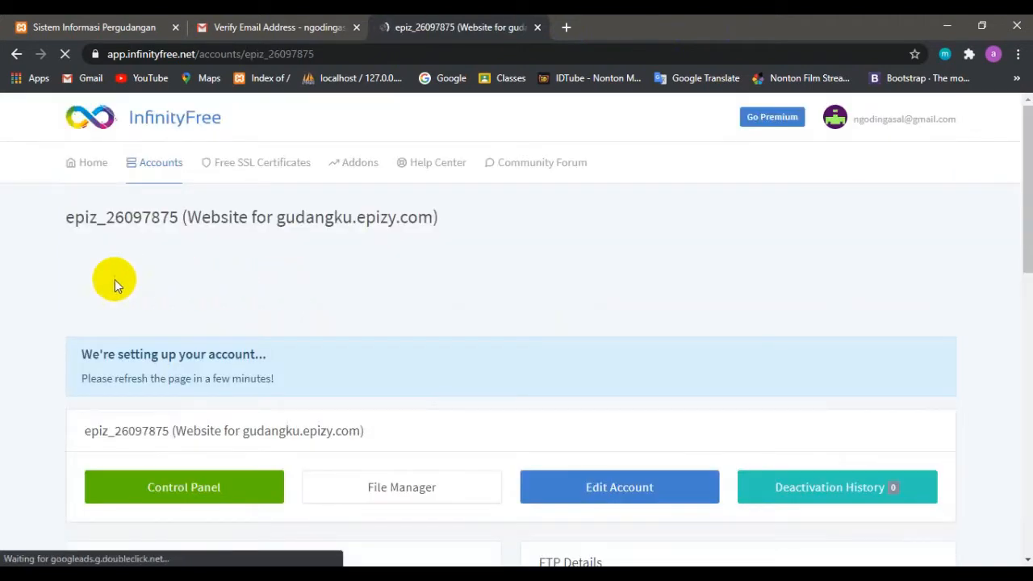
{"action": "scroll", "coordinate": [87, 314], "scroll_direction": "down", "scroll_amount": 3}
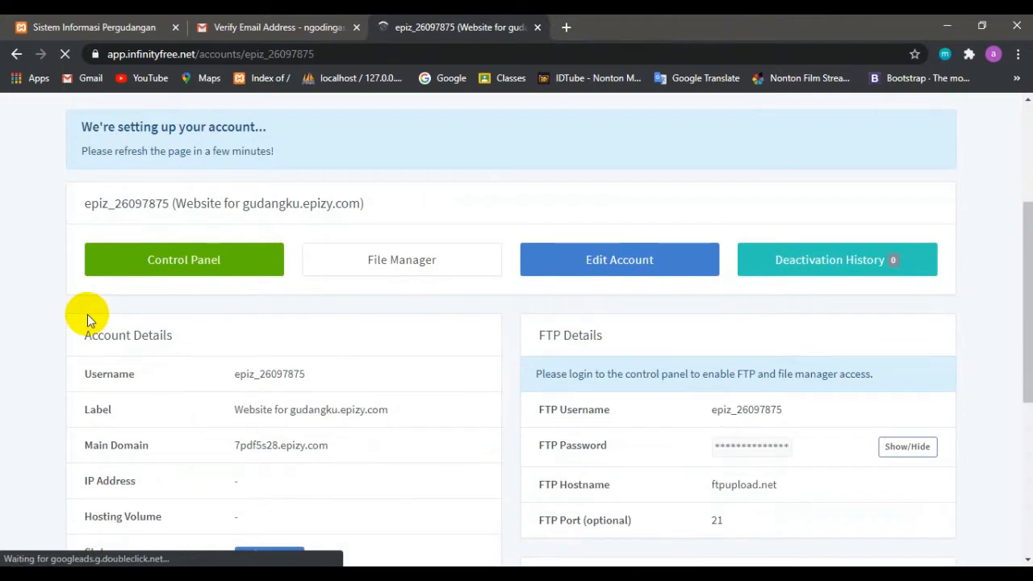
{"action": "scroll", "coordinate": [88, 319], "scroll_direction": "down", "scroll_amount": 1}
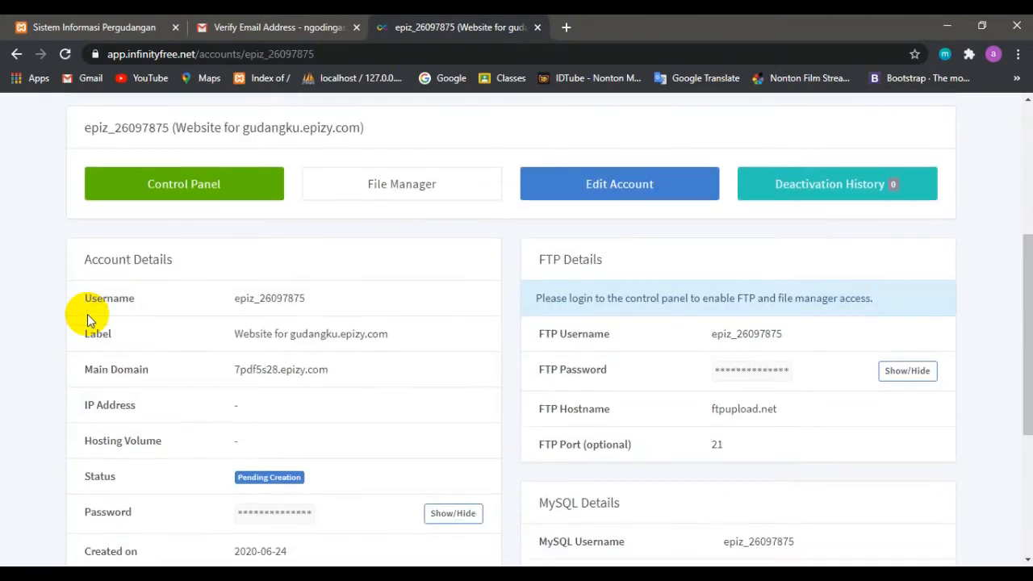
{"action": "scroll", "coordinate": [88, 320], "scroll_direction": "down", "scroll_amount": 2}
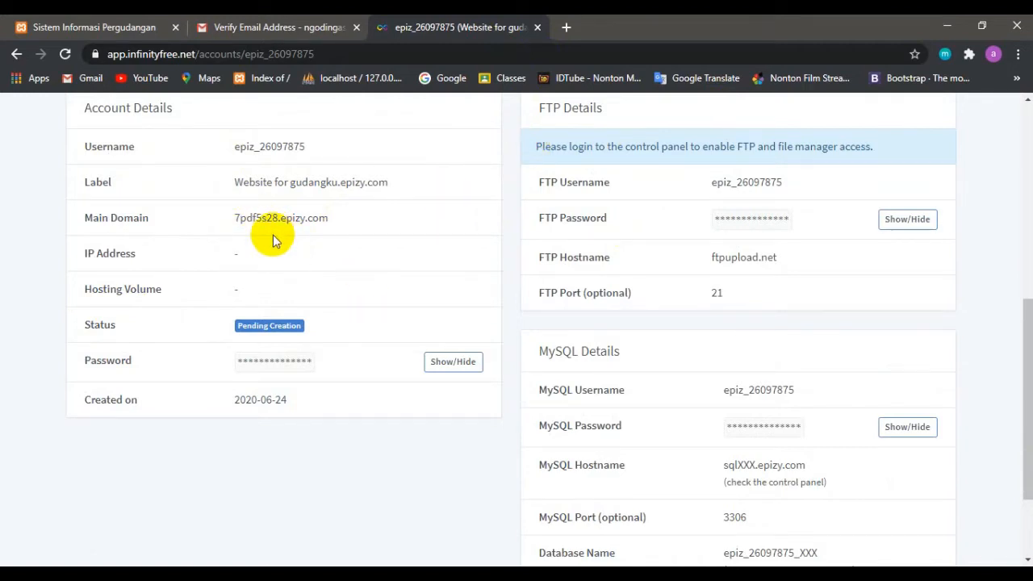
{"action": "scroll", "coordinate": [713, 150], "scroll_direction": "up", "scroll_amount": 1}
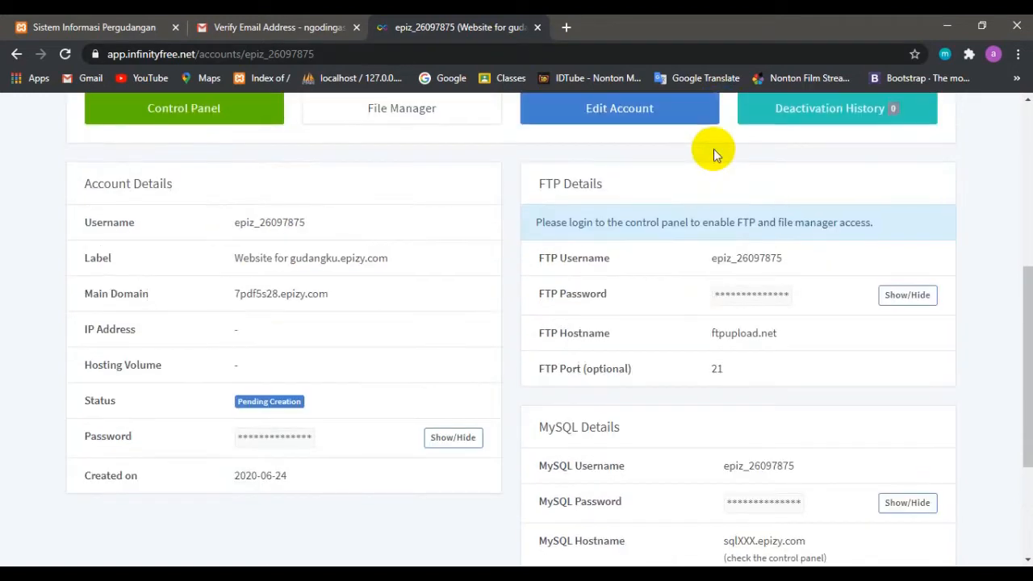
{"action": "scroll", "coordinate": [713, 154], "scroll_direction": "up", "scroll_amount": 1}
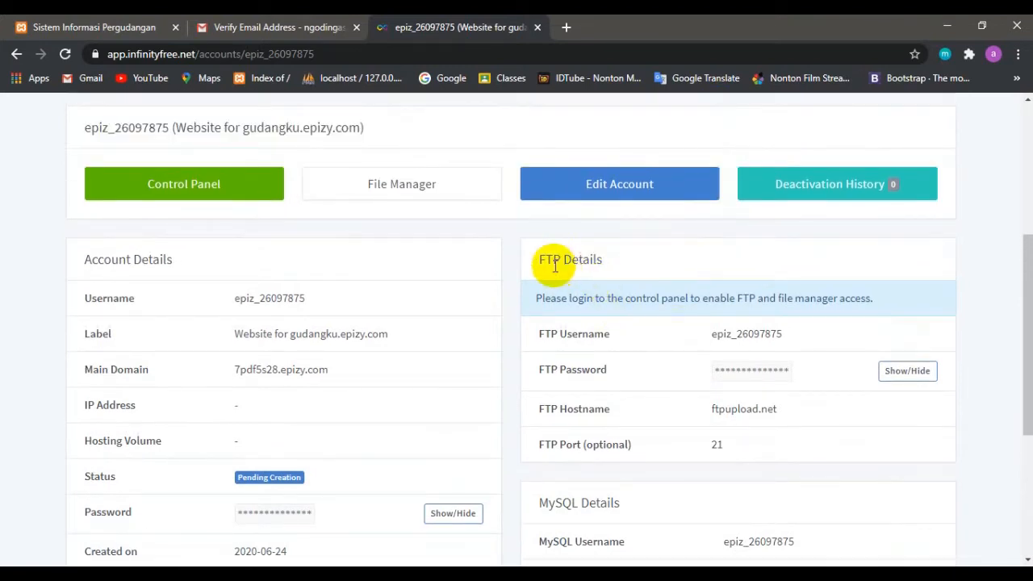
{"action": "scroll", "coordinate": [623, 272], "scroll_direction": "down", "scroll_amount": 1}
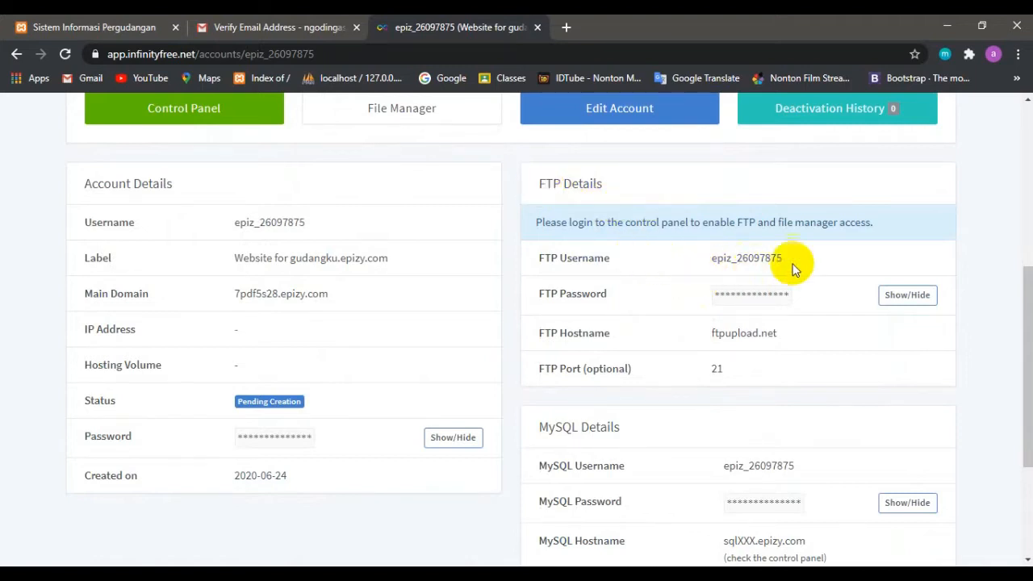
Step: Reveal the FTP and MySQL passwords, then open the control panel in a new tab
{"action": "left_click", "coordinate": [924, 298]}
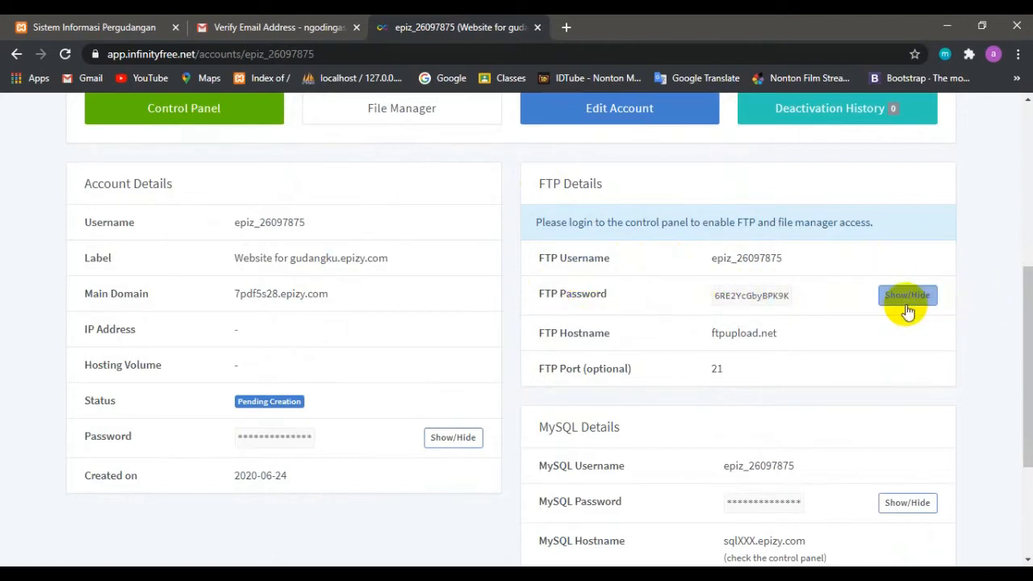
{"action": "left_click", "coordinate": [908, 311]}
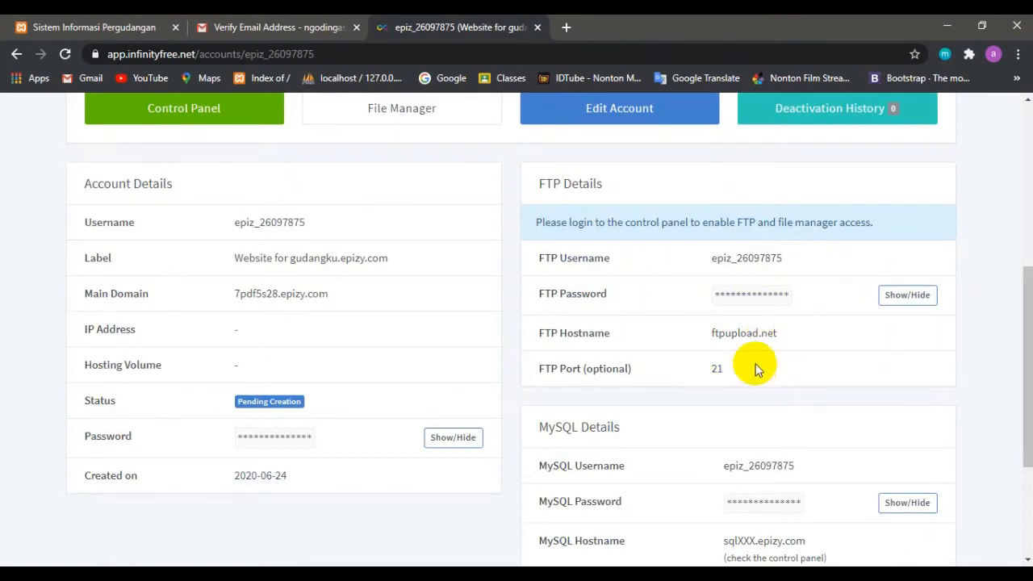
{"action": "scroll", "coordinate": [756, 369], "scroll_direction": "down", "scroll_amount": 3}
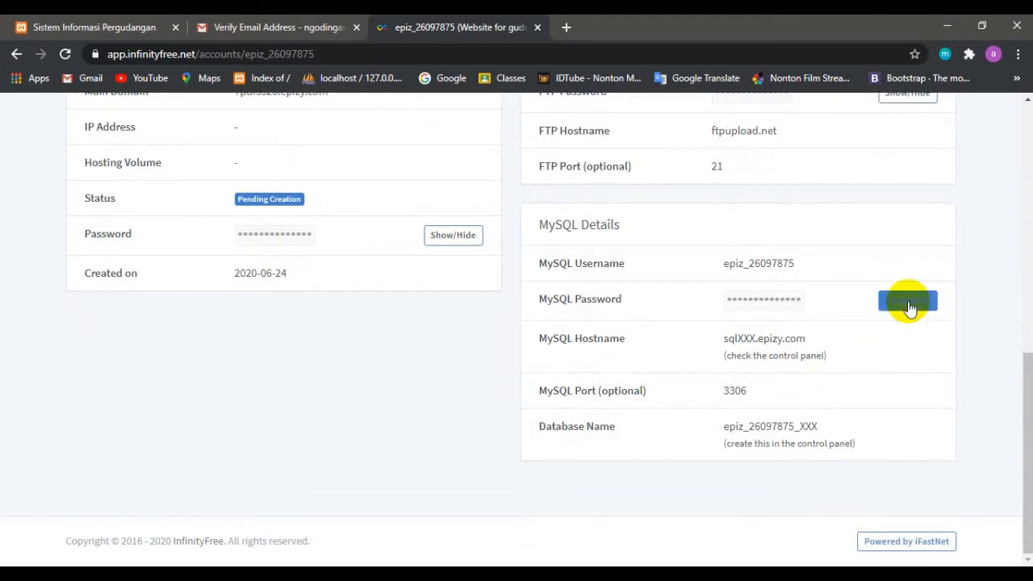
{"action": "scroll", "coordinate": [907, 242], "scroll_direction": "up", "scroll_amount": 3}
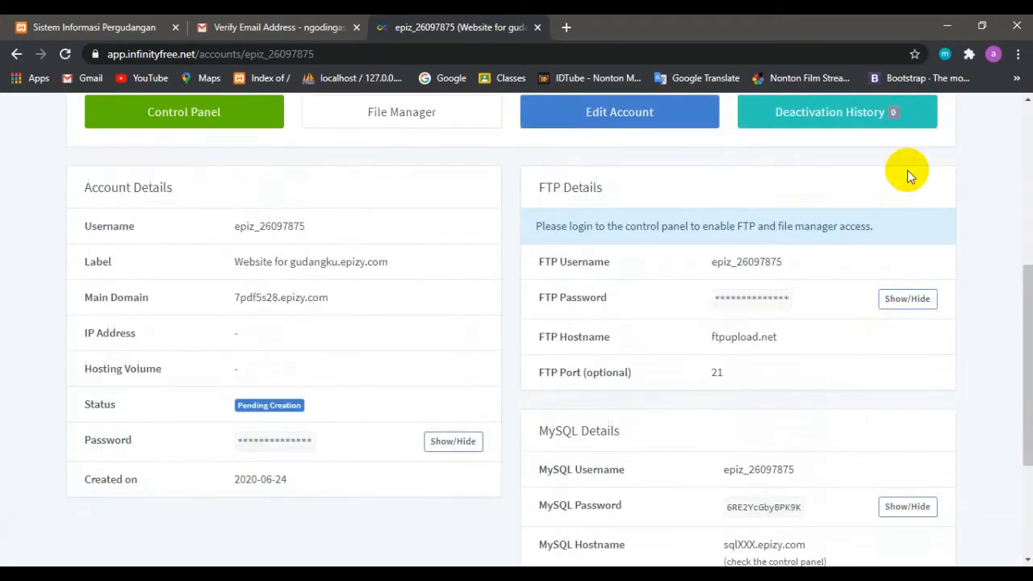
{"action": "left_click", "coordinate": [919, 326]}
{"action": "scroll", "coordinate": [918, 335], "scroll_direction": "down", "scroll_amount": 3}
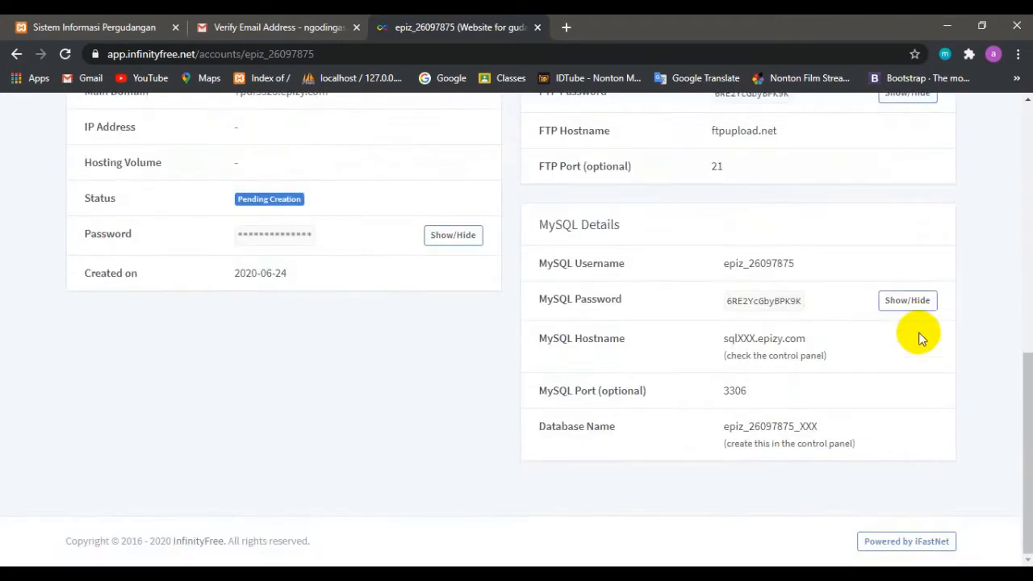
{"action": "left_click", "coordinate": [906, 301]}
{"action": "scroll", "coordinate": [496, 367], "scroll_direction": "up", "scroll_amount": 8}
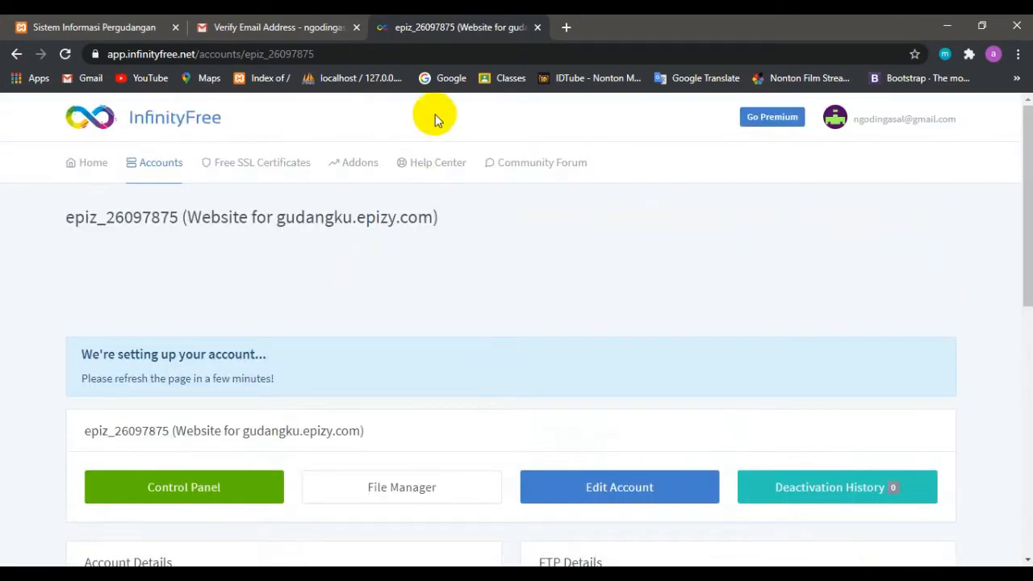
{"action": "scroll", "coordinate": [395, 258], "scroll_direction": "down", "scroll_amount": 3}
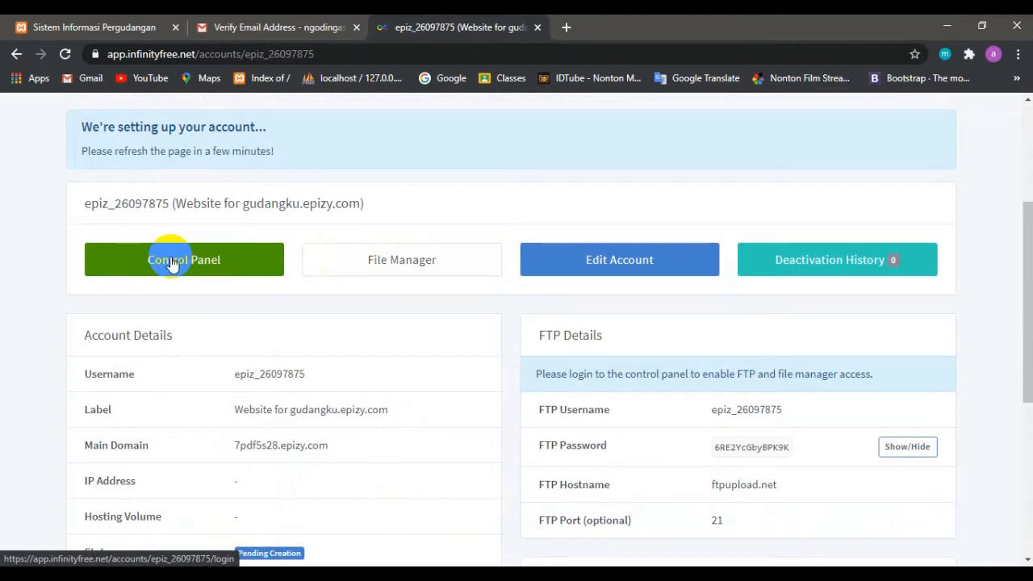
{"action": "right_click", "coordinate": [171, 265]}
Step: Open the InfinityFree control panel in a new tab and approve the service-email notice
{"action": "left_click", "coordinate": [198, 267]}
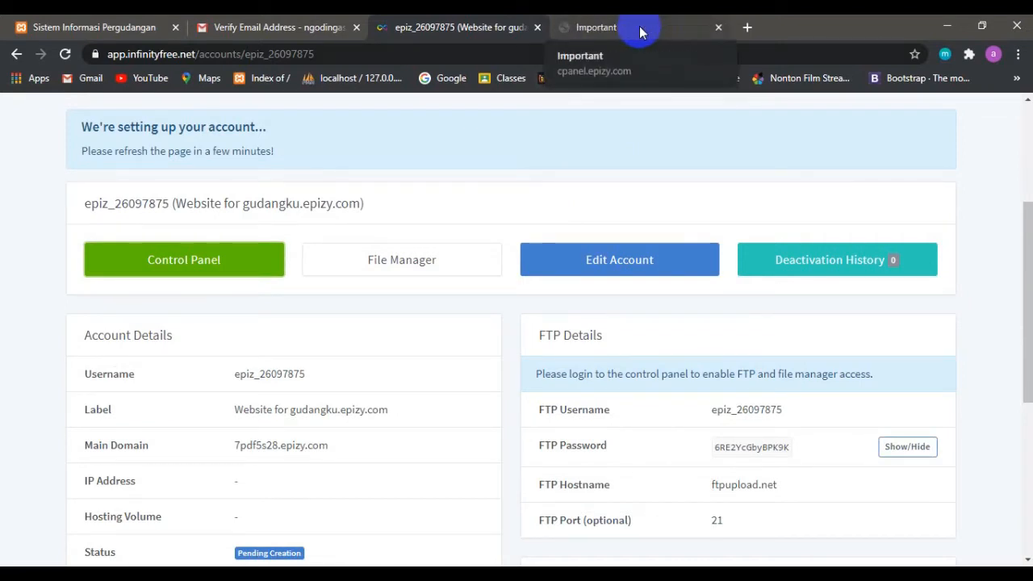
{"action": "left_click", "coordinate": [640, 32]}
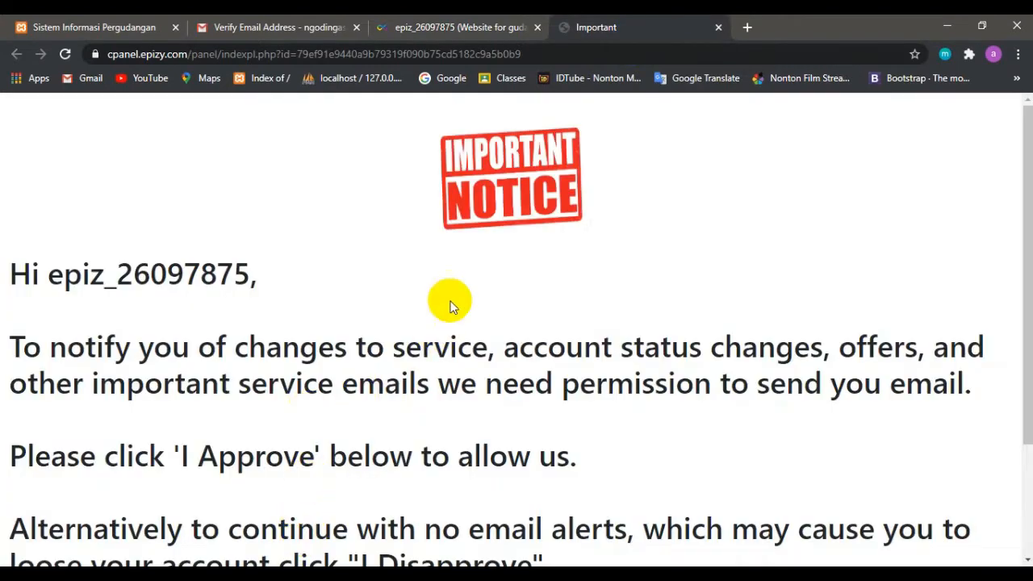
{"action": "scroll", "coordinate": [449, 299], "scroll_direction": "down", "scroll_amount": 1}
{"action": "scroll", "coordinate": [449, 253], "scroll_direction": "down", "scroll_amount": 2}
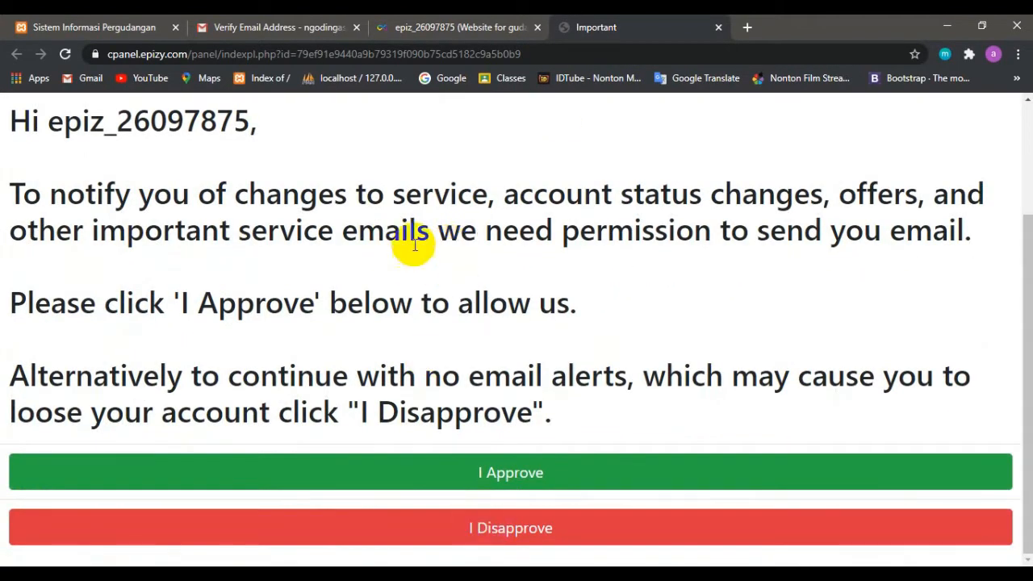
{"action": "left_click", "coordinate": [514, 476]}
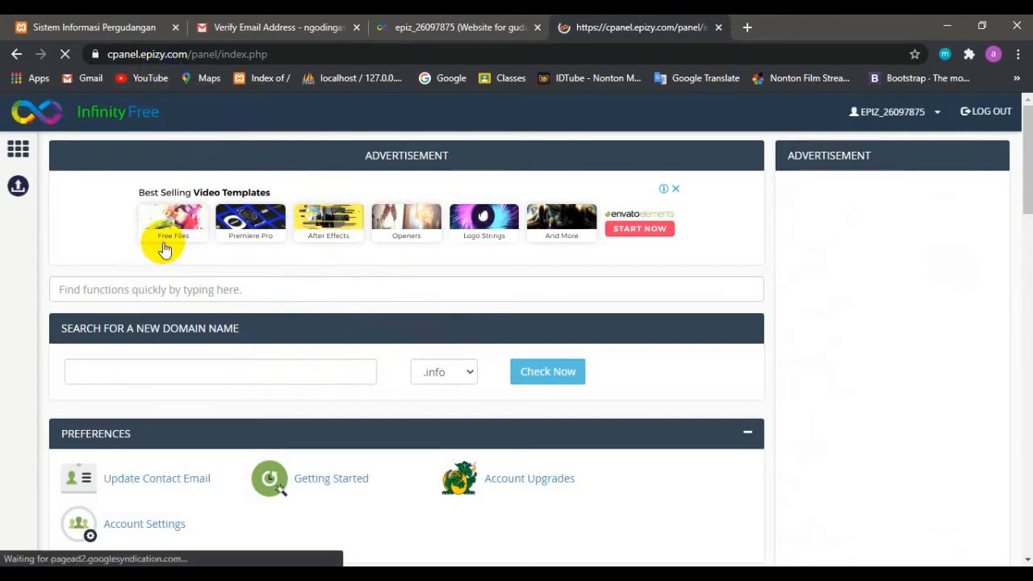
{"action": "scroll", "coordinate": [272, 346], "scroll_direction": "down", "scroll_amount": 4}
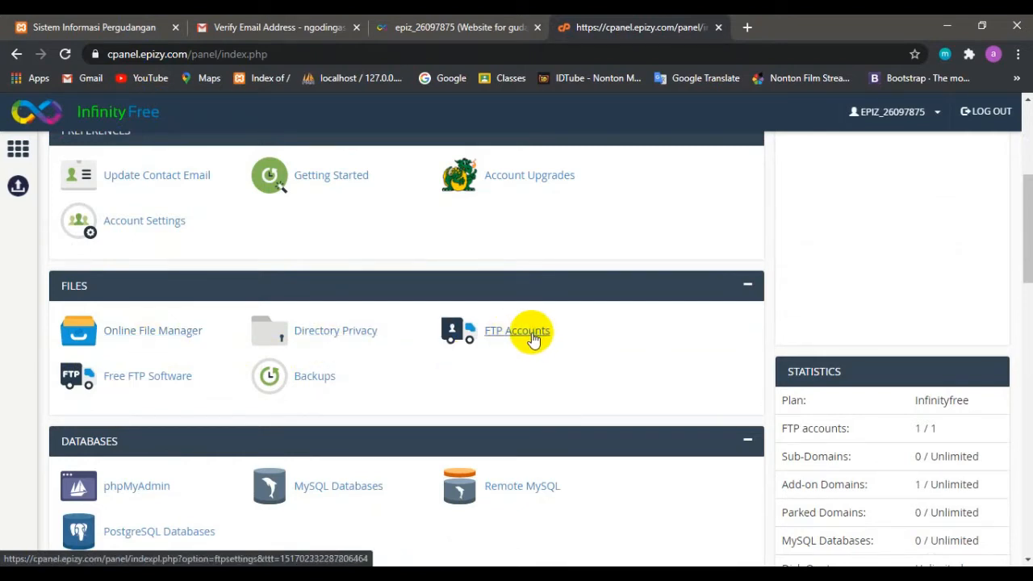
{"action": "left_click", "coordinate": [458, 28]}
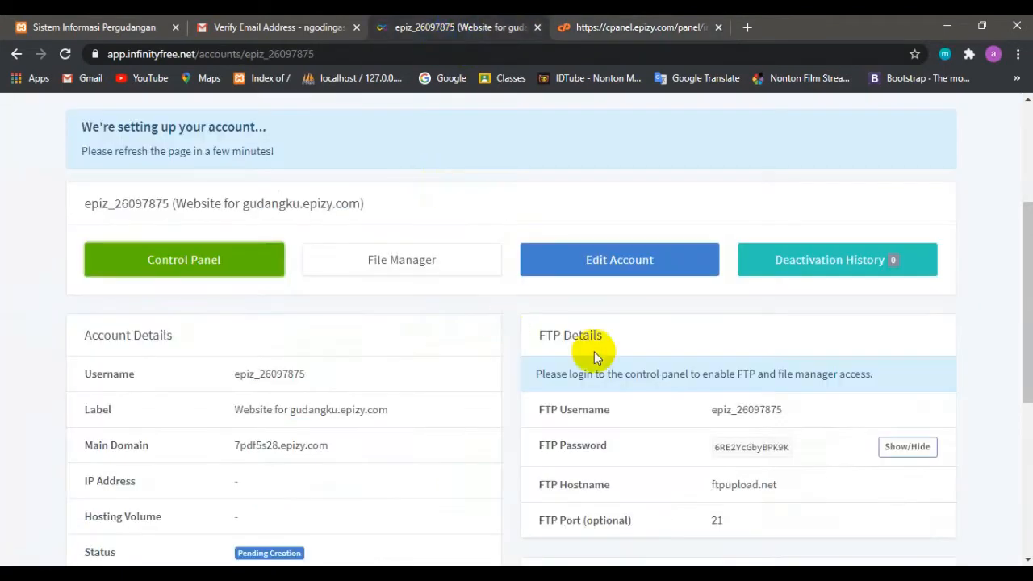
{"action": "scroll", "coordinate": [690, 399], "scroll_direction": "down", "scroll_amount": 2}
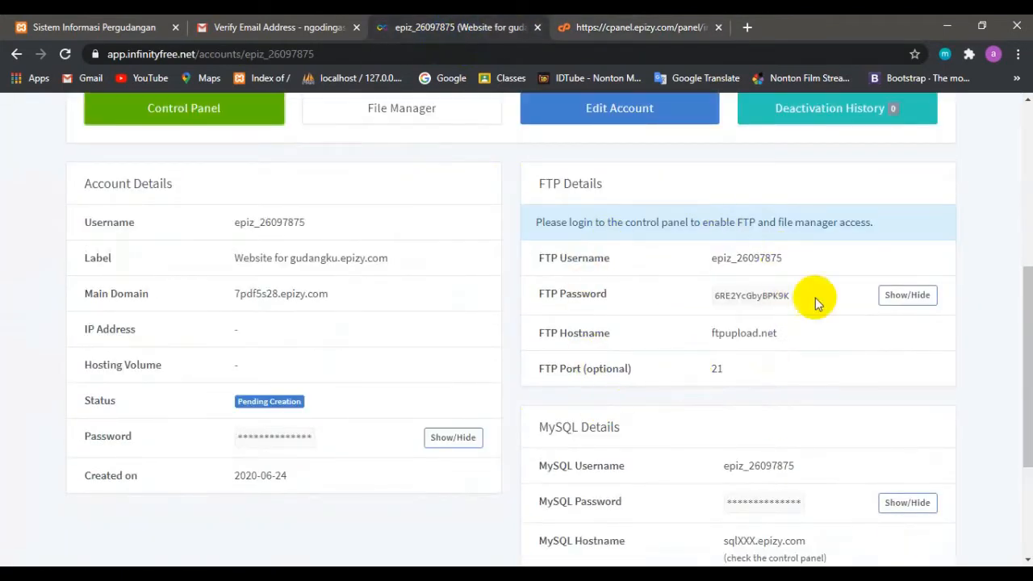
{"action": "left_click", "coordinate": [625, 27]}
{"action": "scroll", "coordinate": [73, 410], "scroll_direction": "down", "scroll_amount": 3}
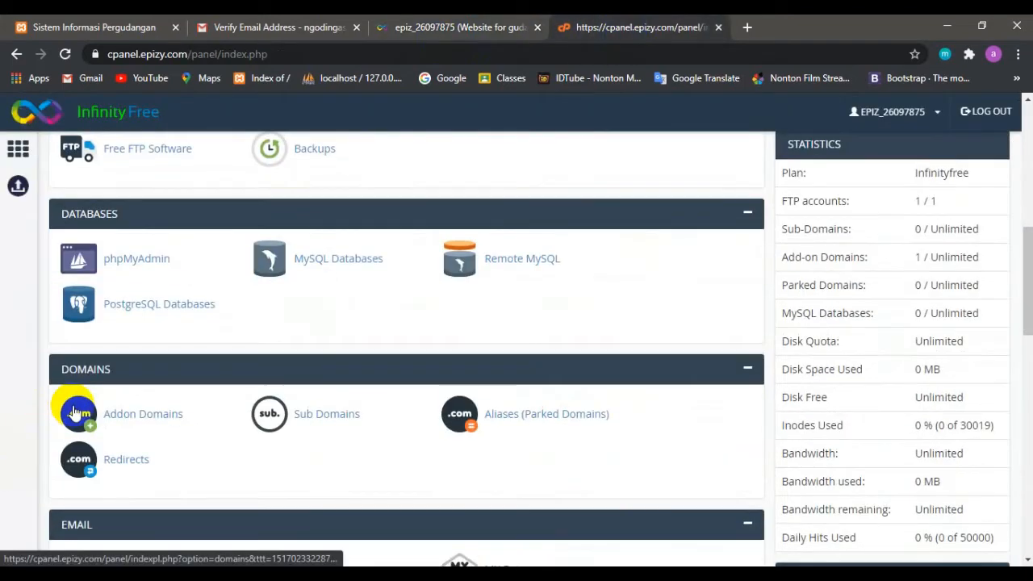
{"action": "scroll", "coordinate": [141, 384], "scroll_direction": "down", "scroll_amount": 6}
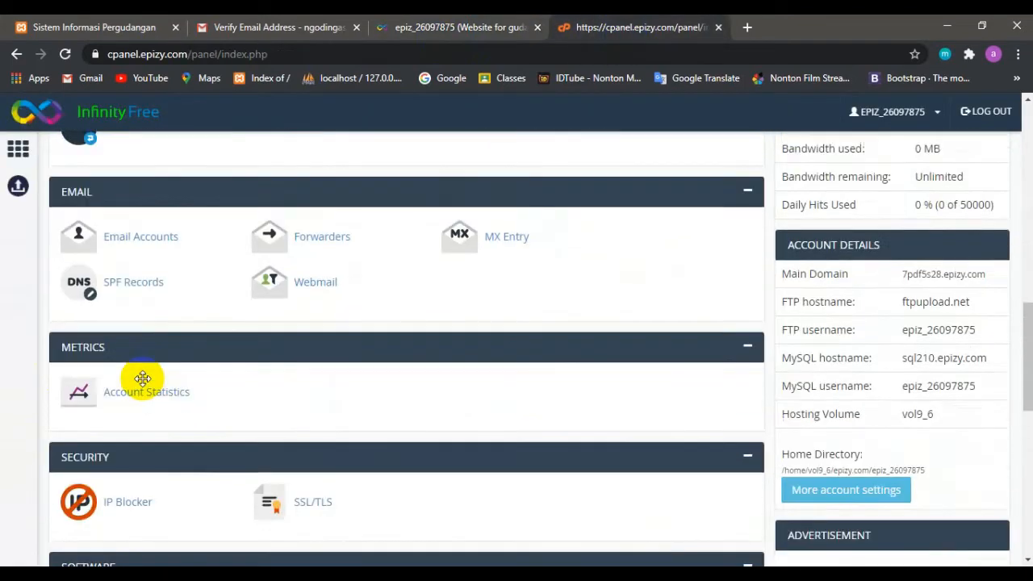
{"action": "scroll", "coordinate": [142, 378], "scroll_direction": "down", "scroll_amount": 2}
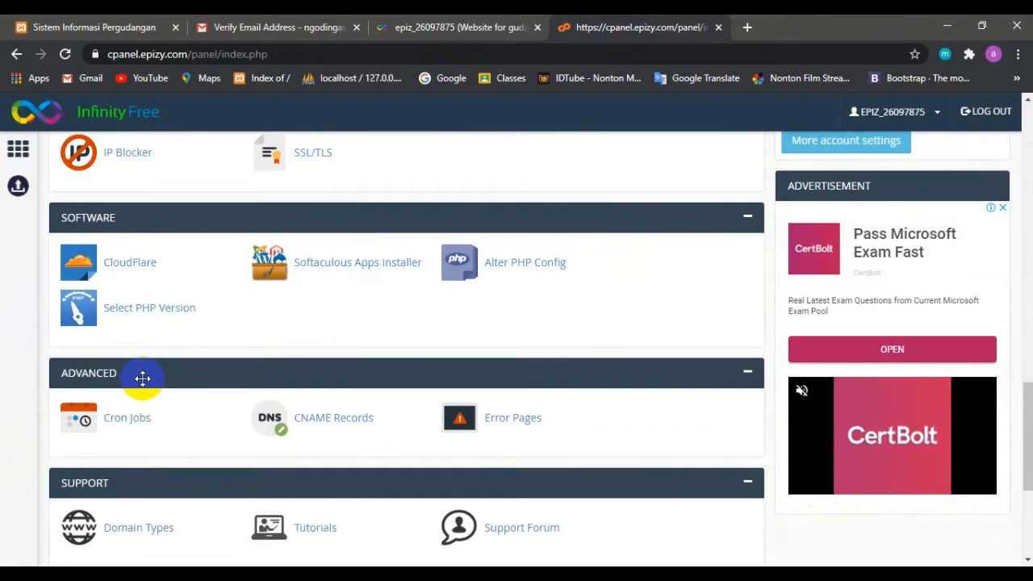
Step: Open the PHP version selector page for the site
{"action": "left_click", "coordinate": [143, 313]}
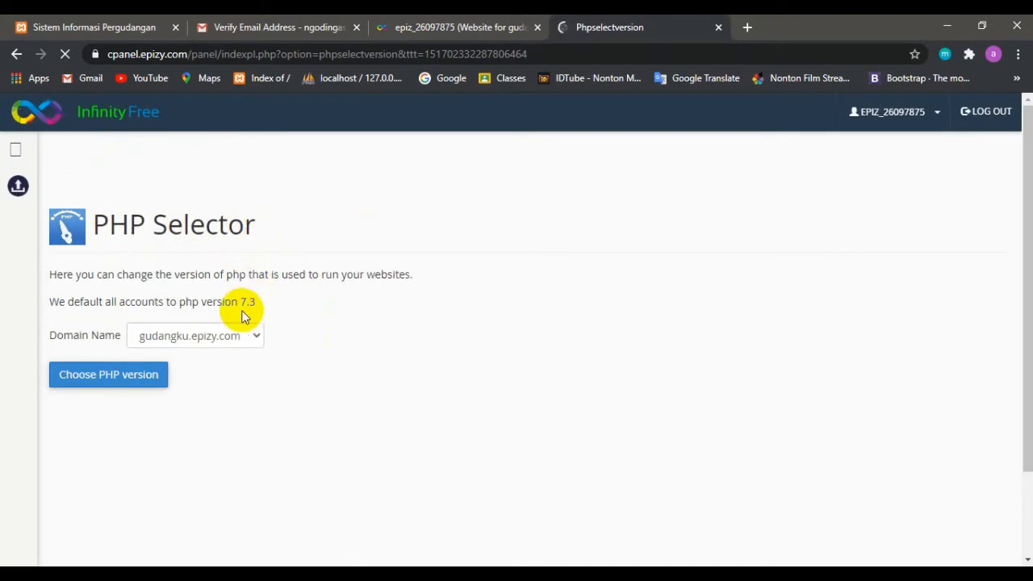
{"action": "left_click", "coordinate": [108, 374]}
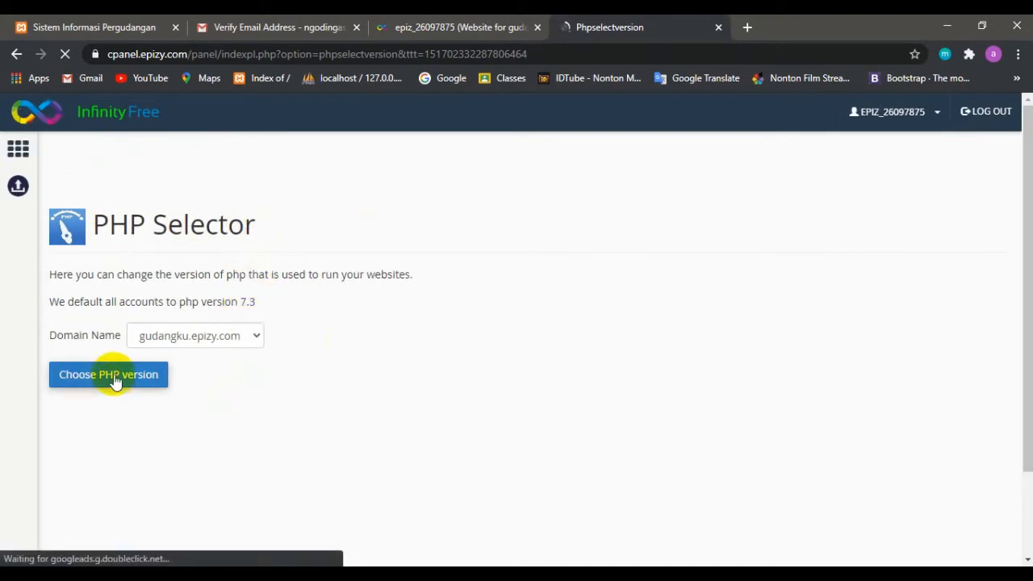
{"action": "left_click", "coordinate": [98, 29]}
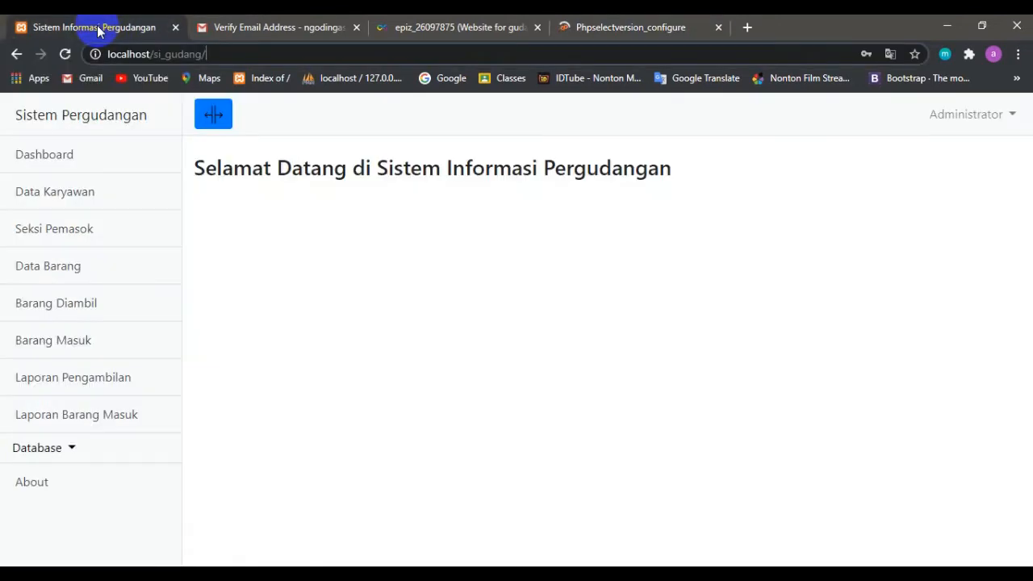
{"action": "left_click", "coordinate": [635, 32]}
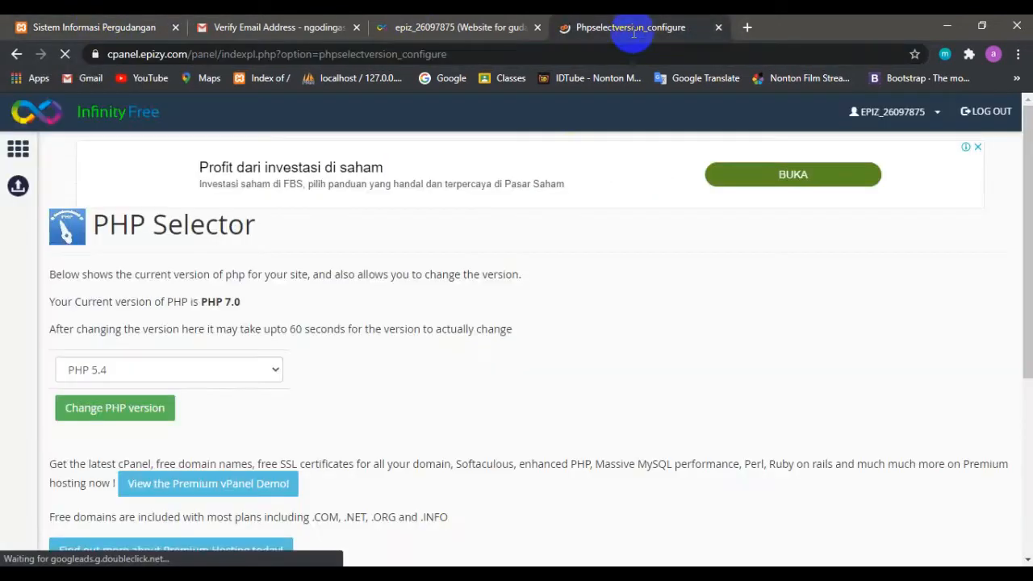
{"action": "scroll", "coordinate": [461, 231], "scroll_direction": "down", "scroll_amount": 3}
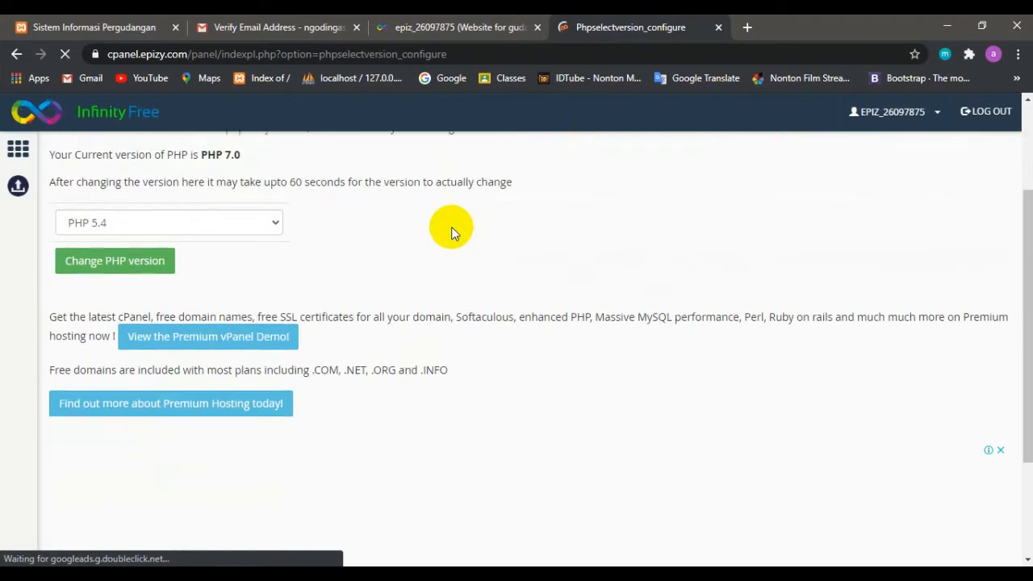
{"action": "scroll", "coordinate": [452, 231], "scroll_direction": "up", "scroll_amount": 1}
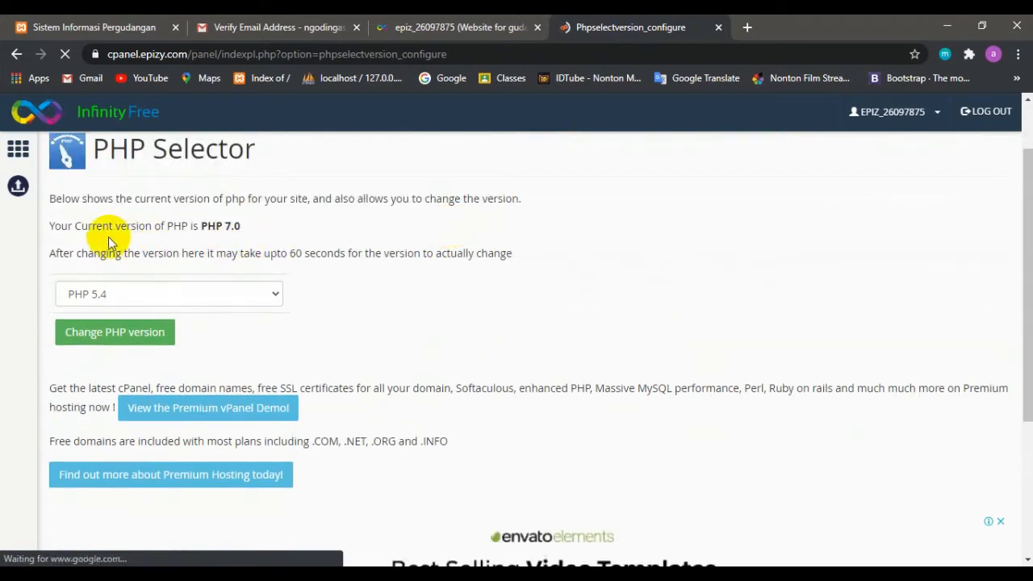
Step: Review the available PHP versions, keep PHP 7.0, and return to the cPanel home page
{"action": "left_click", "coordinate": [237, 294]}
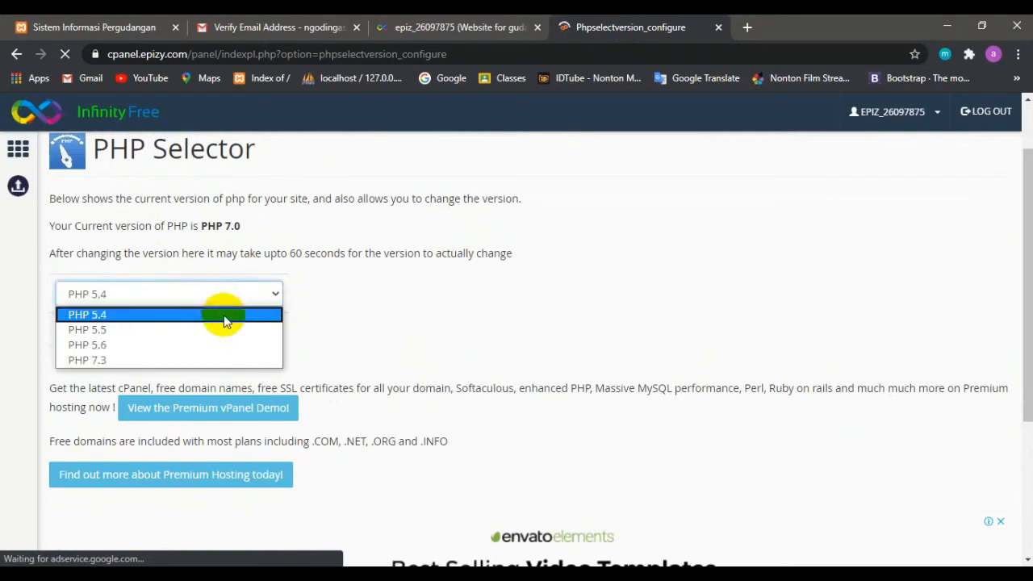
{"action": "scroll", "coordinate": [208, 302], "scroll_direction": "down", "scroll_amount": 3}
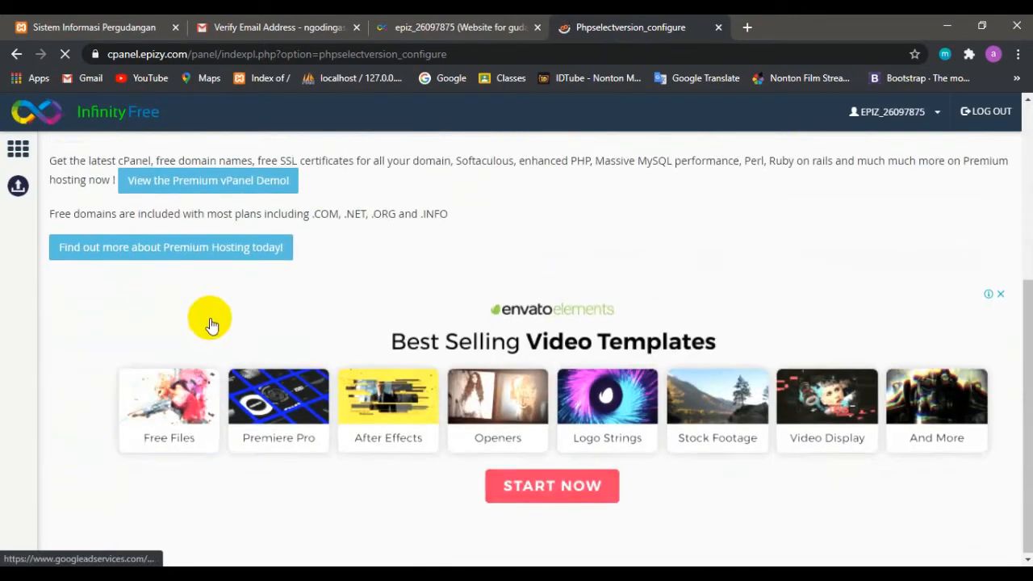
{"action": "scroll", "coordinate": [210, 312], "scroll_direction": "up", "scroll_amount": 3}
{"action": "scroll", "coordinate": [140, 313], "scroll_direction": "down", "scroll_amount": 1}
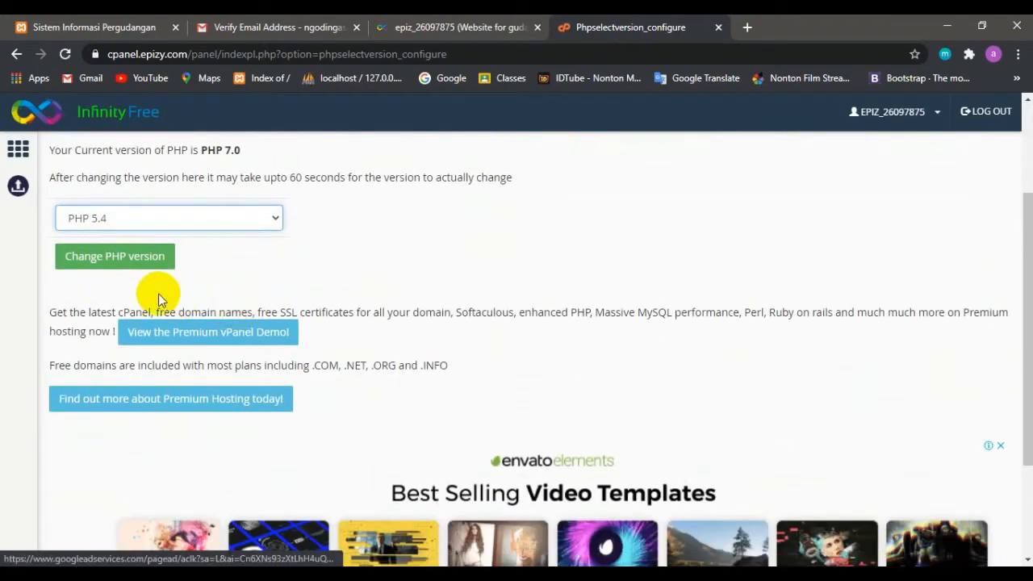
{"action": "left_click", "coordinate": [246, 219]}
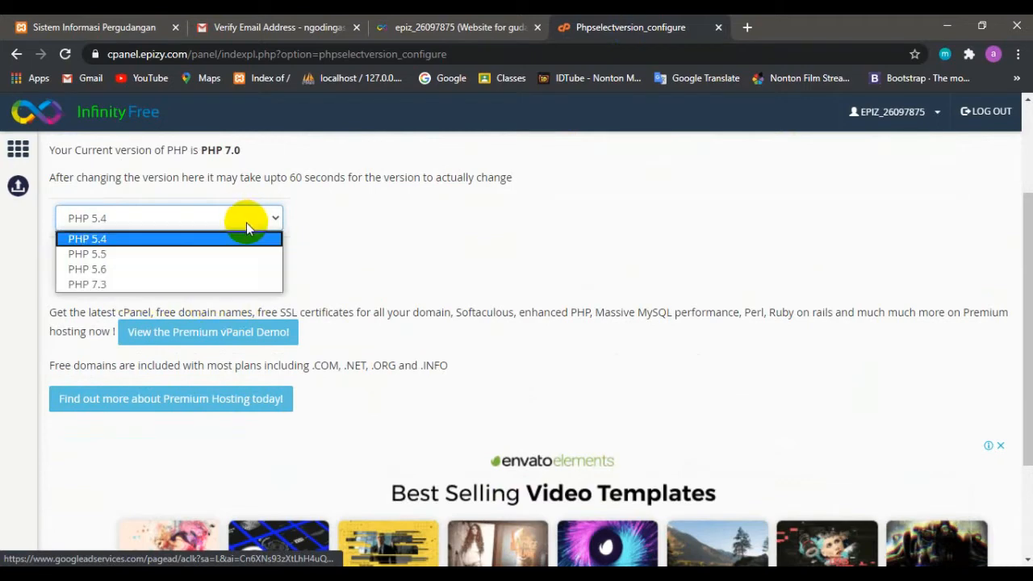
{"action": "left_click", "coordinate": [430, 244]}
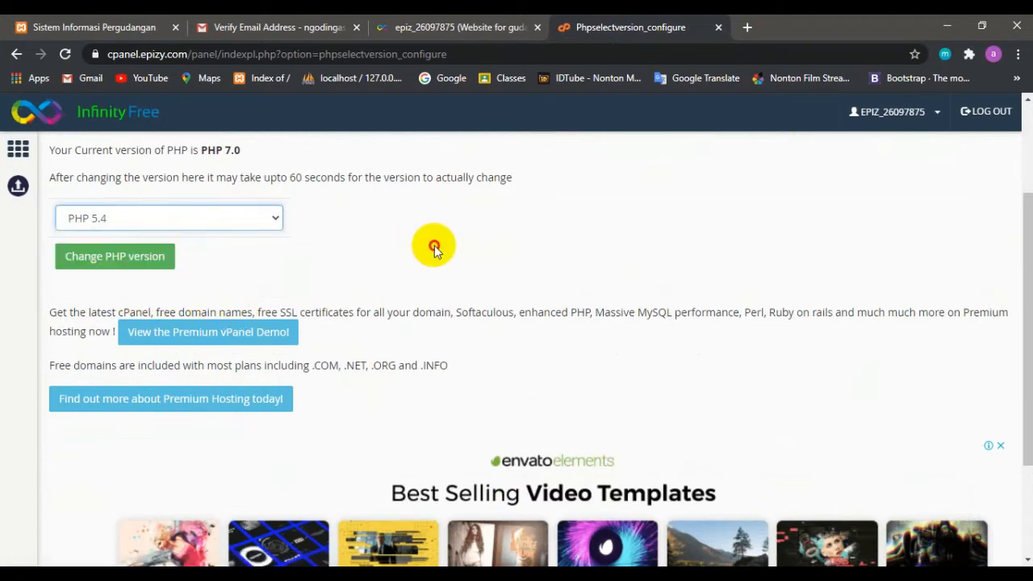
{"action": "scroll", "coordinate": [424, 240], "scroll_direction": "up", "scroll_amount": 2}
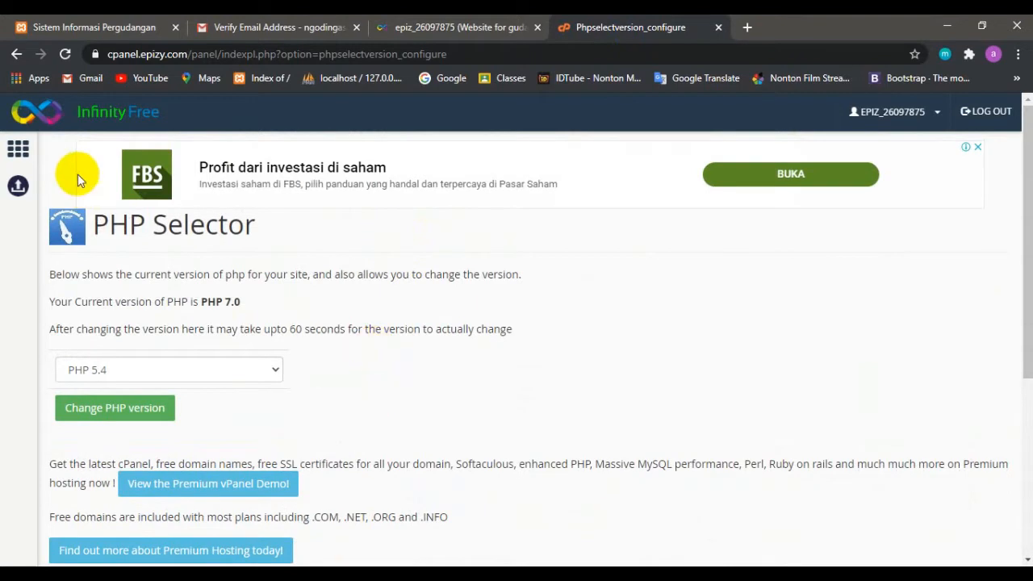
{"action": "left_click", "coordinate": [14, 153]}
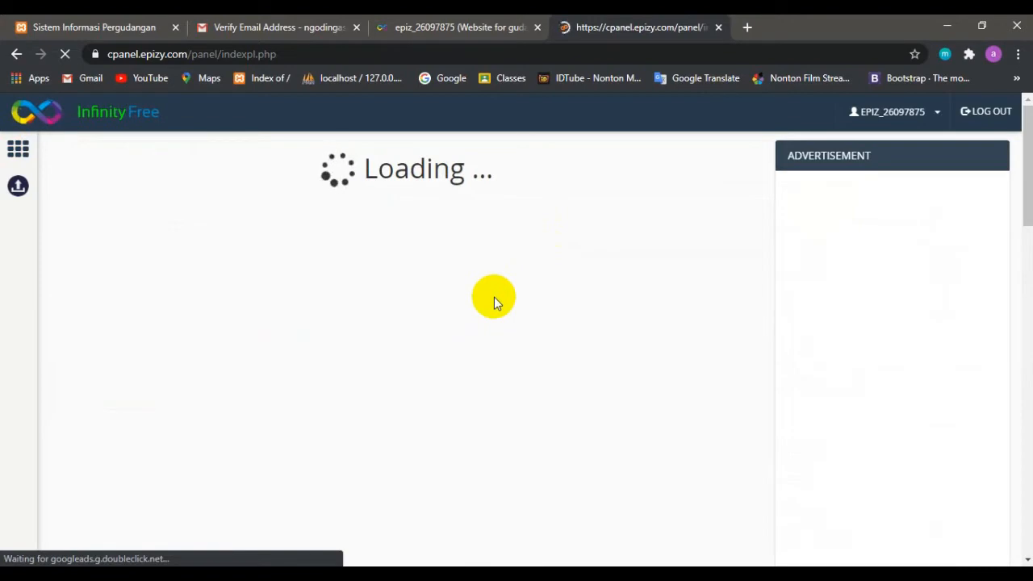
{"action": "scroll", "coordinate": [493, 297], "scroll_direction": "down", "scroll_amount": 8}
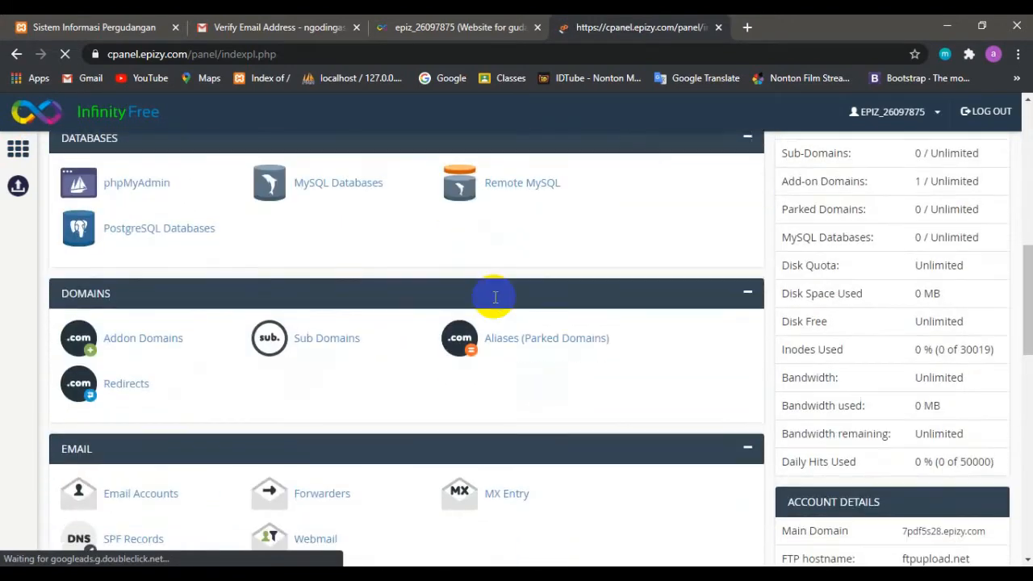
{"action": "scroll", "coordinate": [496, 297], "scroll_direction": "down", "scroll_amount": 10}
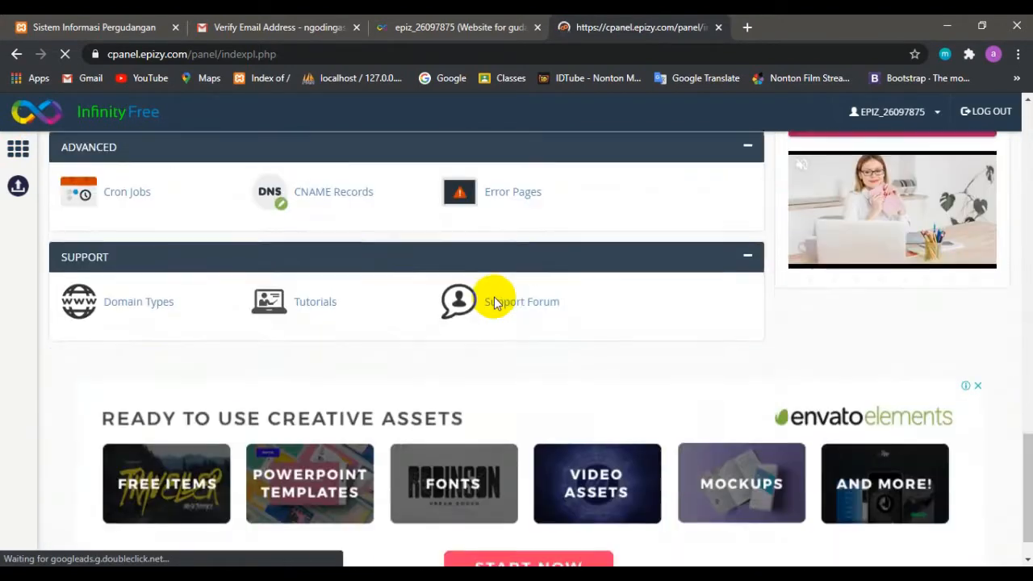
Step: In Alter PHP Config, choose Asia/Jakarta as the PHP timezone and save the directives
{"action": "scroll", "coordinate": [494, 301], "scroll_direction": "up", "scroll_amount": 2}
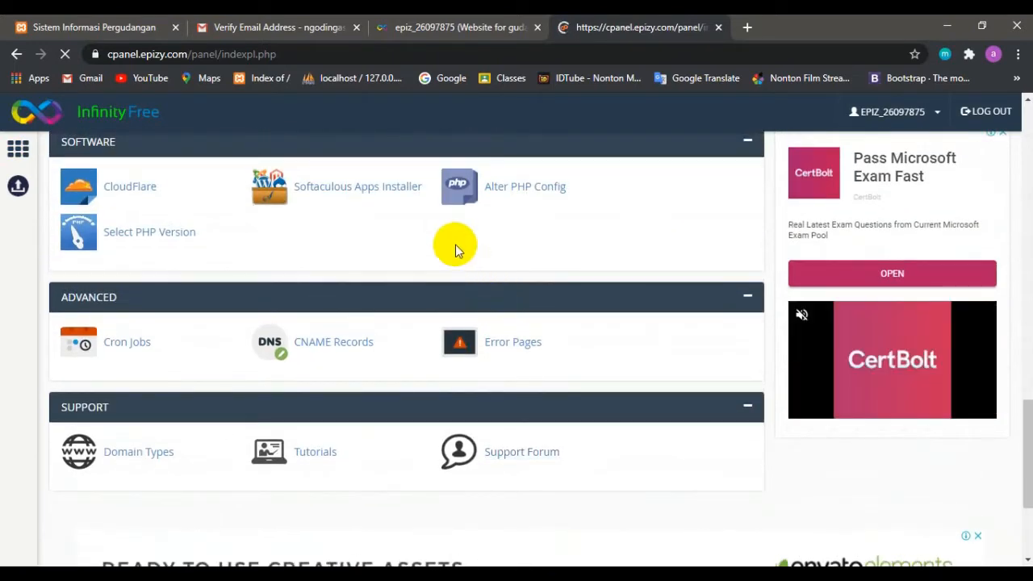
{"action": "left_click", "coordinate": [516, 191]}
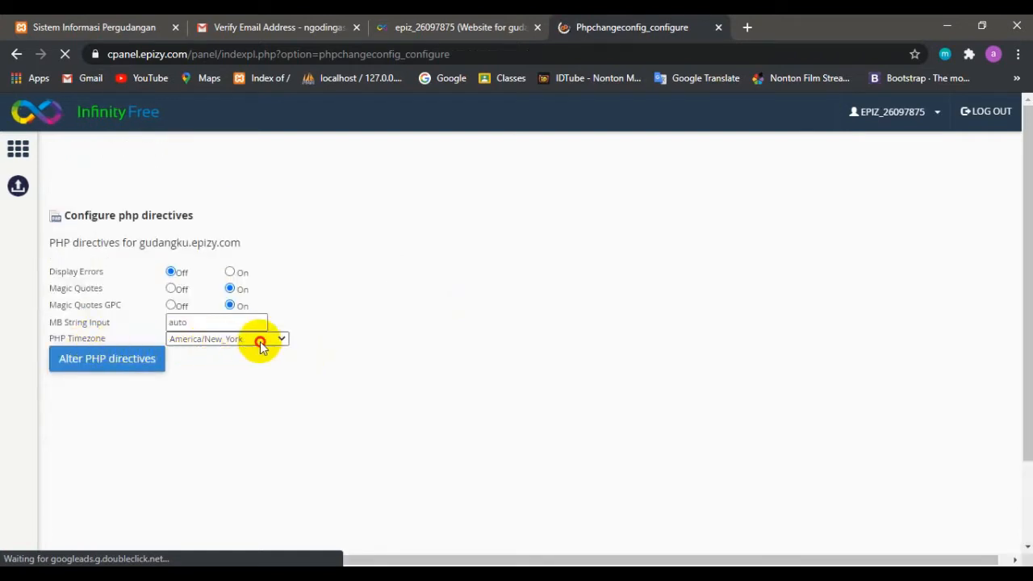
{"action": "left_click", "coordinate": [260, 341]}
{"action": "scroll", "coordinate": [253, 242], "scroll_direction": "up", "scroll_amount": 10}
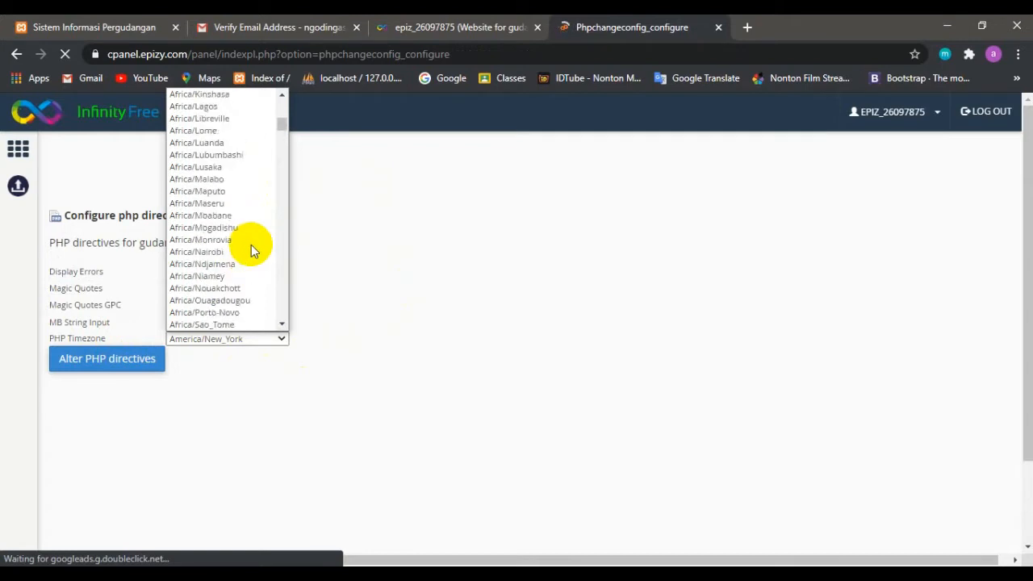
{"action": "scroll", "coordinate": [250, 245], "scroll_direction": "up", "scroll_amount": 3}
{"action": "scroll", "coordinate": [251, 245], "scroll_direction": "down", "scroll_amount": 10}
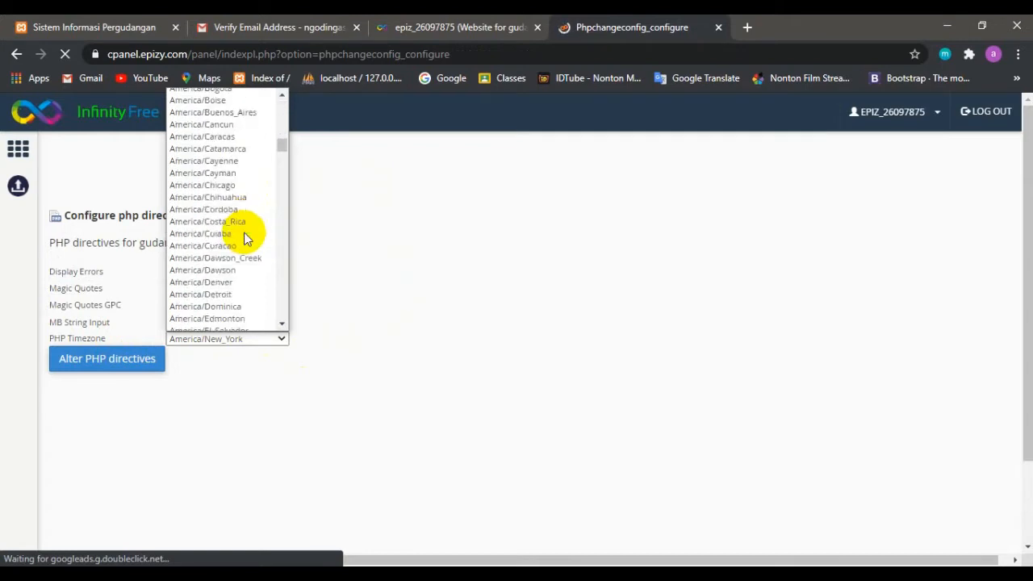
{"action": "scroll", "coordinate": [247, 239], "scroll_direction": "down", "scroll_amount": 20}
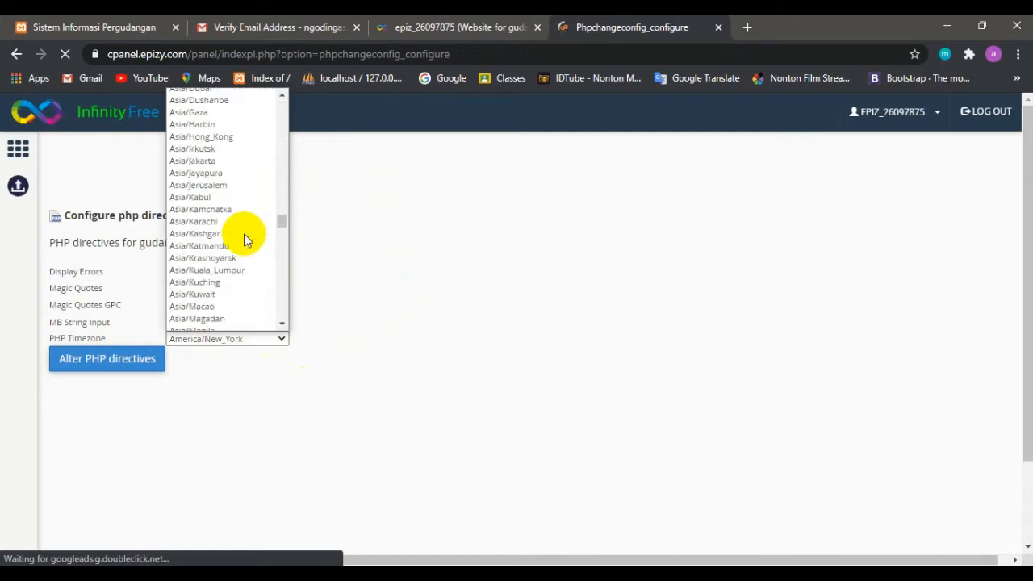
{"action": "left_click", "coordinate": [200, 162]}
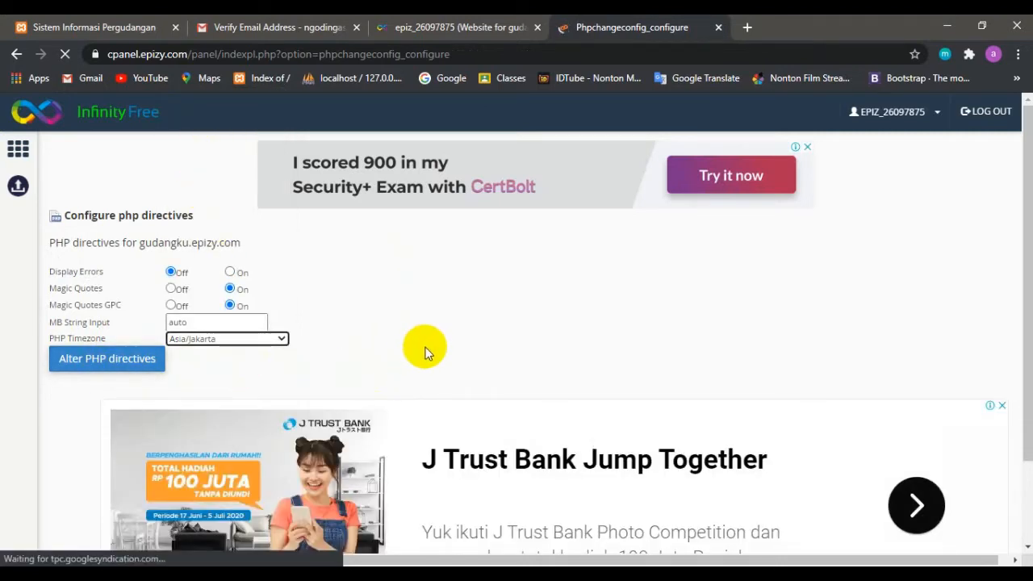
{"action": "left_click", "coordinate": [92, 357]}
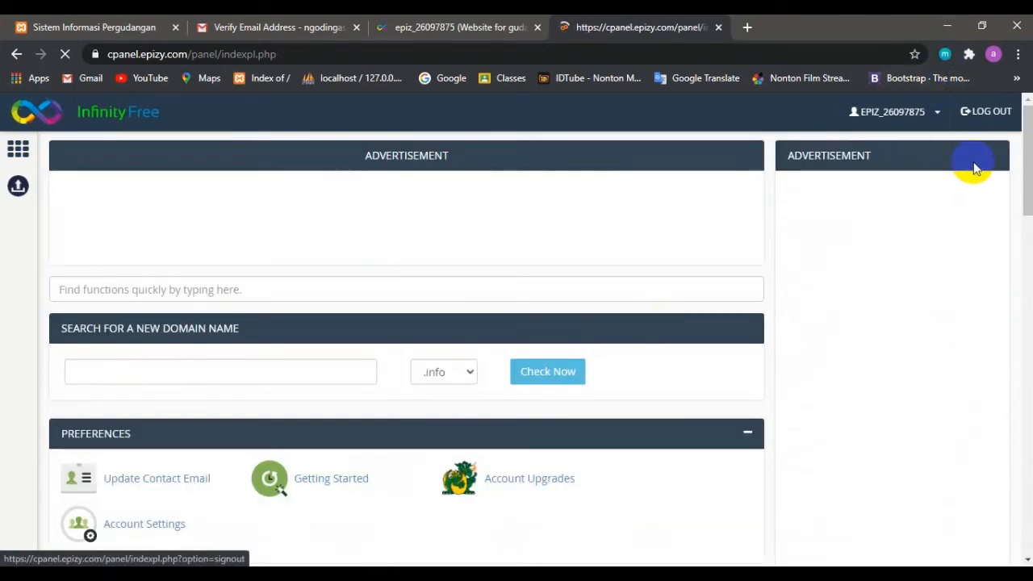
Step: Launch FileZilla from Windows search ('ft') and maximize its window
{"action": "left_click", "coordinate": [946, 26]}
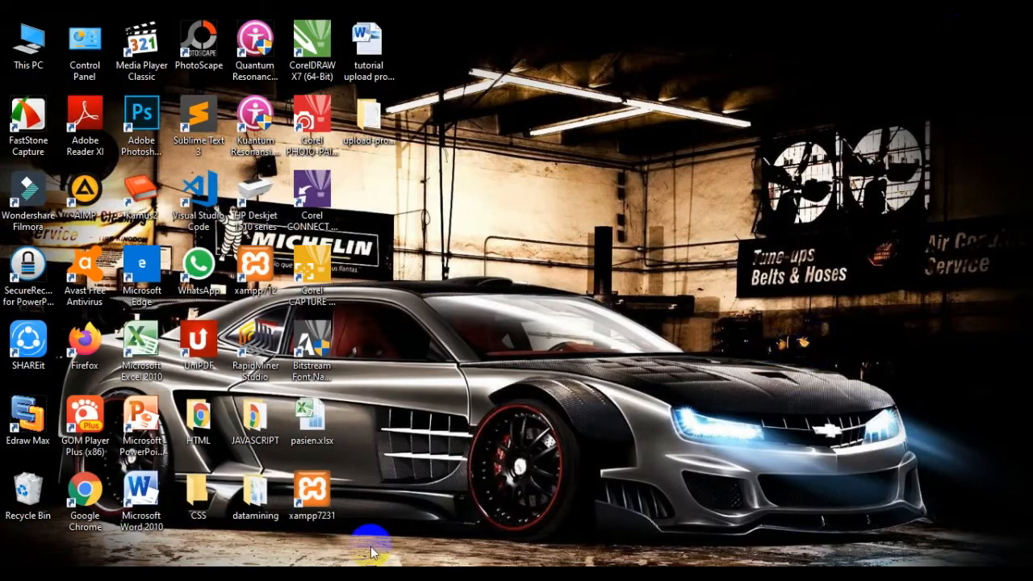
{"action": "left_click", "coordinate": [129, 551]}
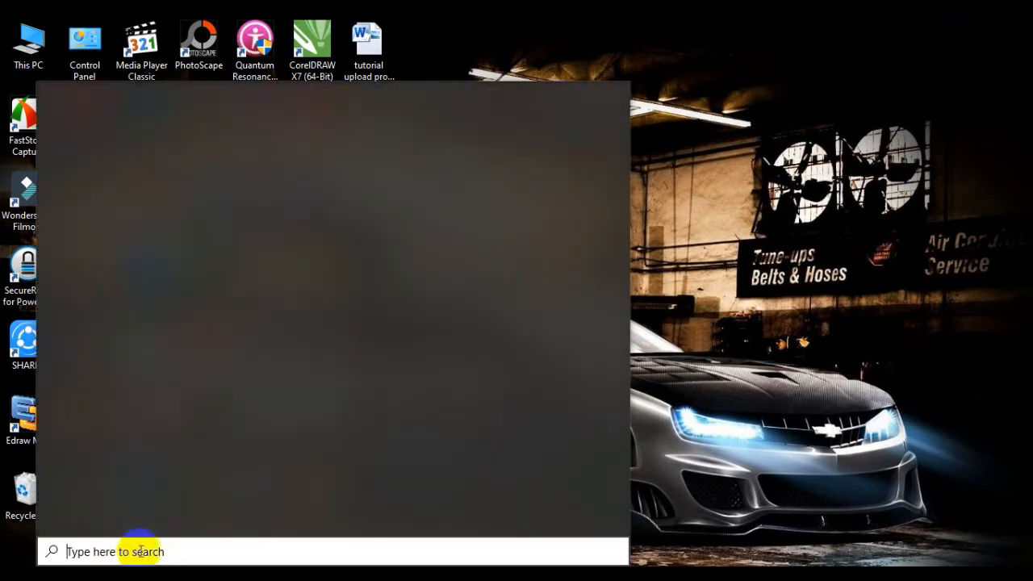
{"action": "type", "text": "ftp"}
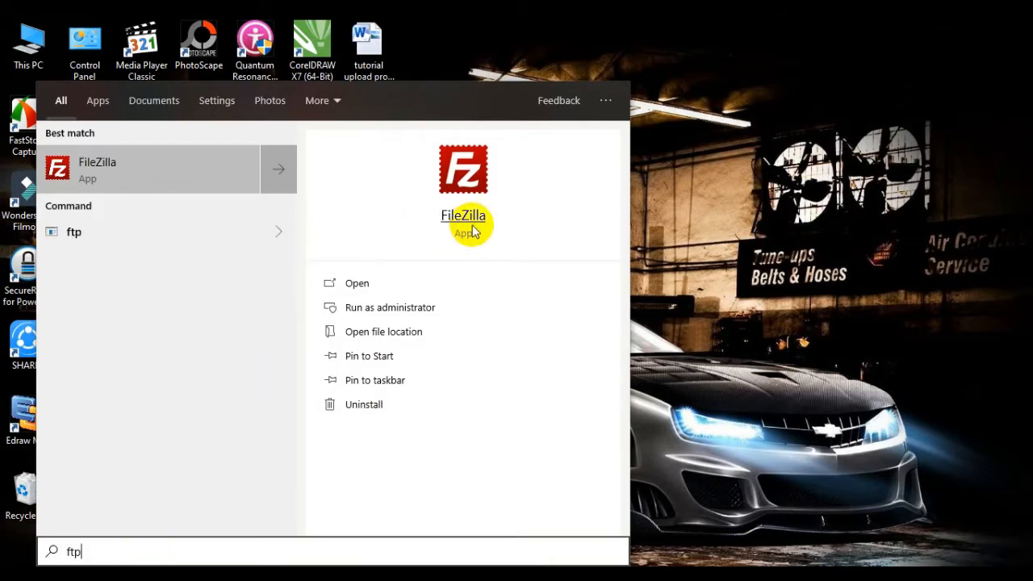
{"action": "left_click", "coordinate": [694, 292]}
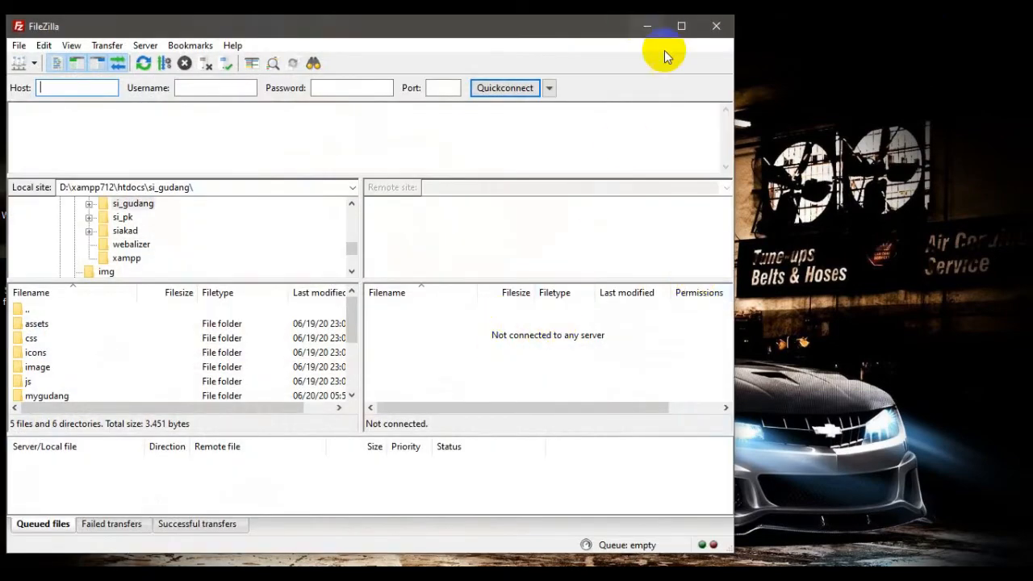
{"action": "left_click", "coordinate": [681, 29]}
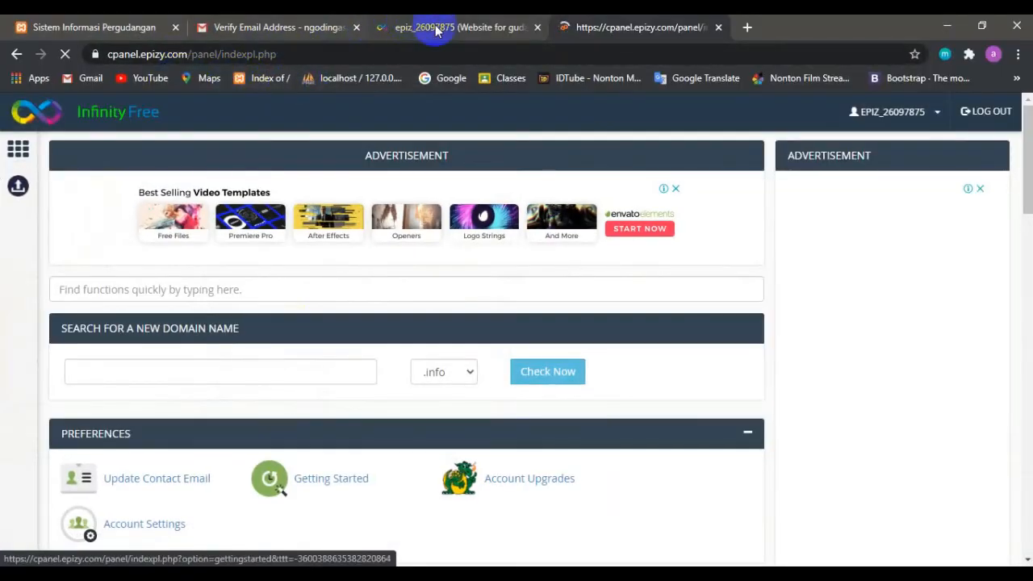
Step: Copy the FTP hostname ftpupload.net from the account details into FileZilla's Host box
{"action": "left_click", "coordinate": [438, 29]}
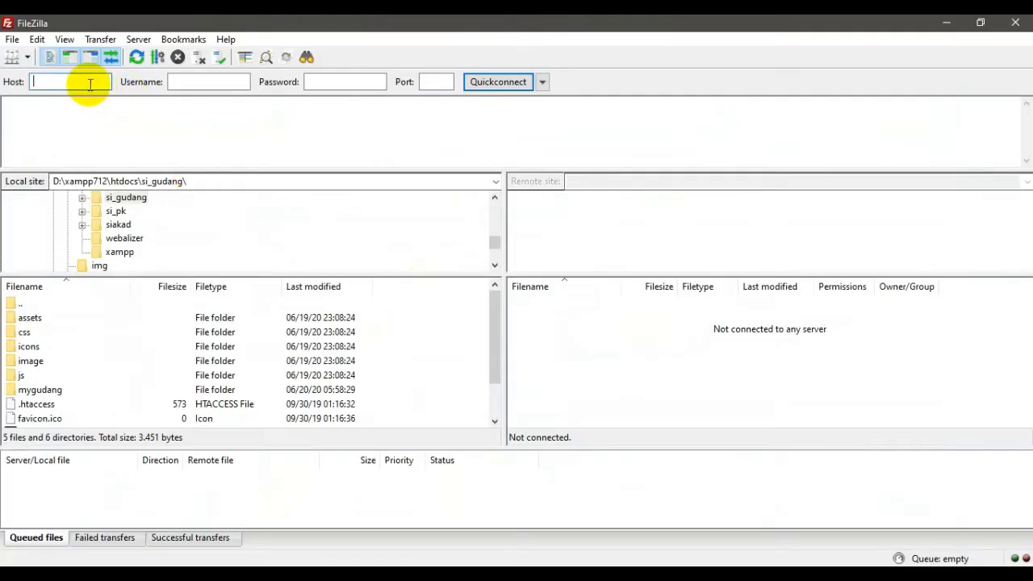
{"action": "left_click", "coordinate": [88, 84]}
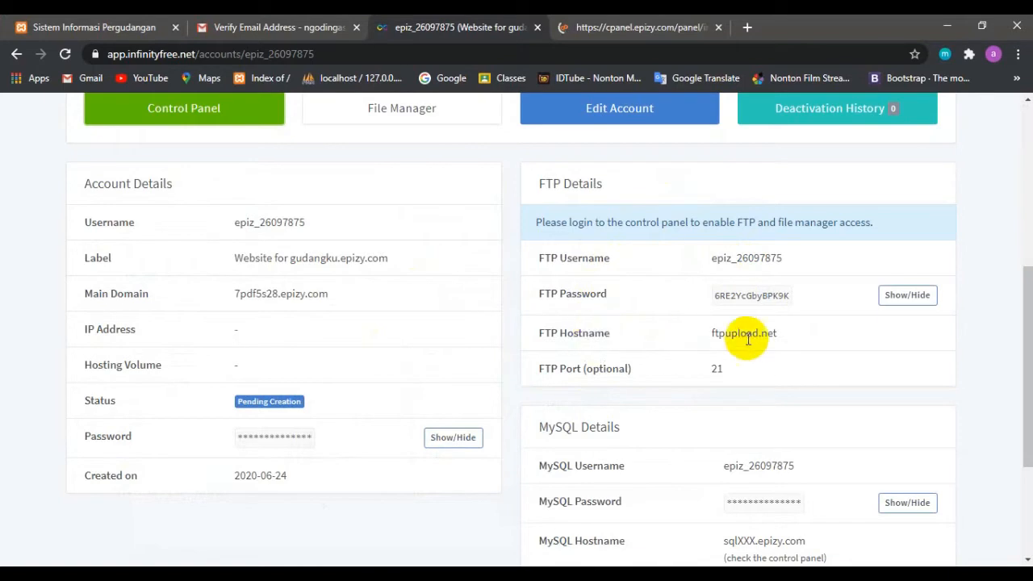
{"action": "left_click", "coordinate": [779, 337]}
{"action": "left_click_drag", "start_coordinate": [780, 337], "coordinate": [711, 339]}
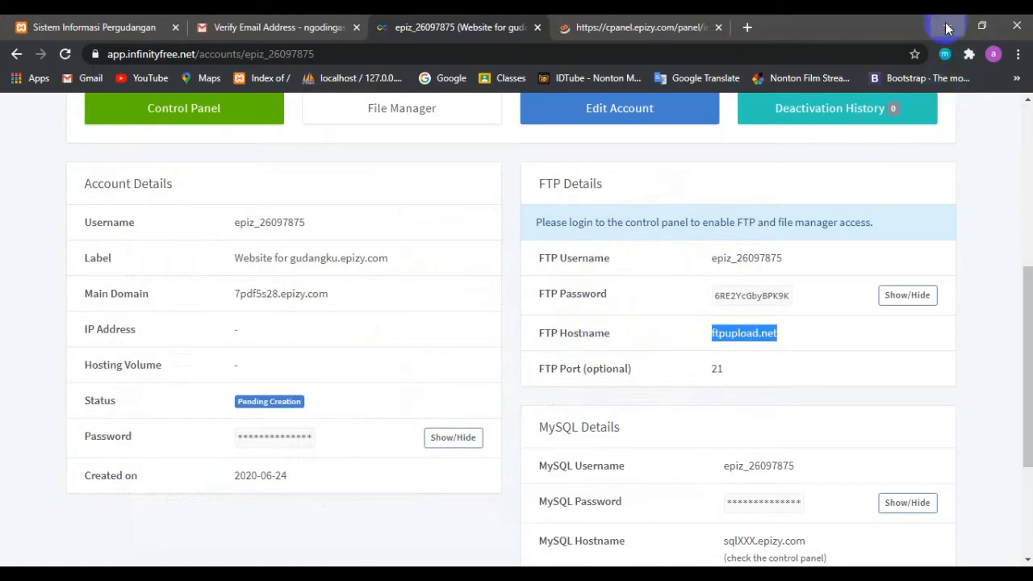
{"action": "left_click", "coordinate": [947, 26]}
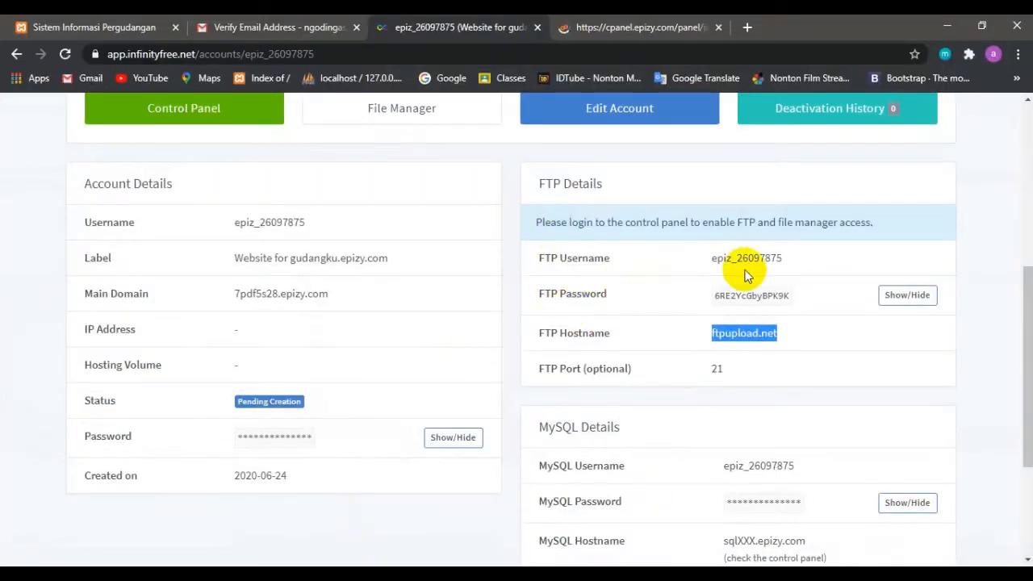
Step: Copy the FTP username into FileZilla's Username box, then copy the FTP password
{"action": "left_click", "coordinate": [786, 262]}
{"action": "left_click_drag", "start_coordinate": [786, 262], "coordinate": [713, 262]}
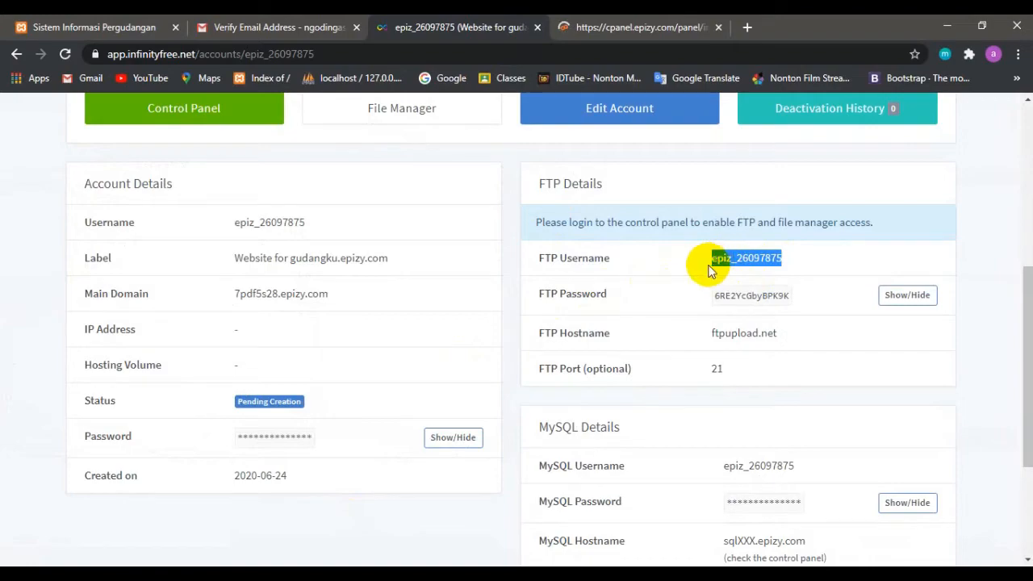
{"action": "left_click", "coordinate": [304, 574]}
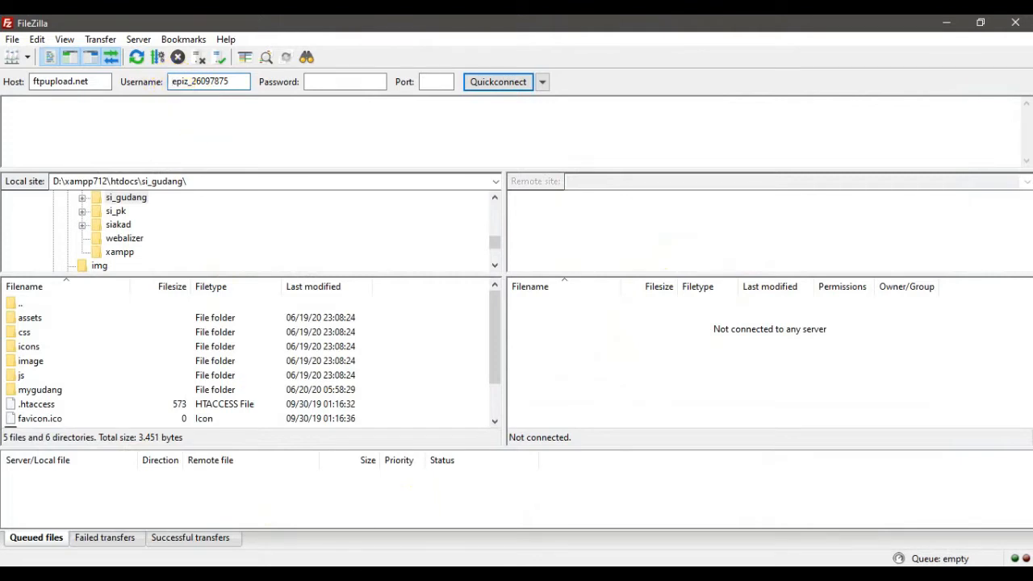
{"action": "left_click", "coordinate": [280, 575]}
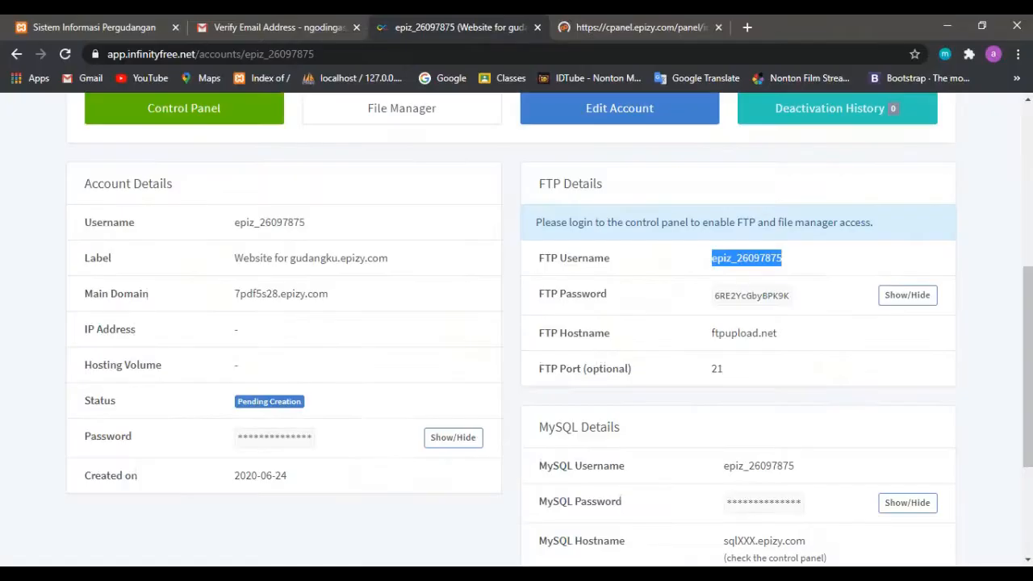
{"action": "double_click", "coordinate": [774, 295]}
{"action": "key", "text": "ctrl+c"}
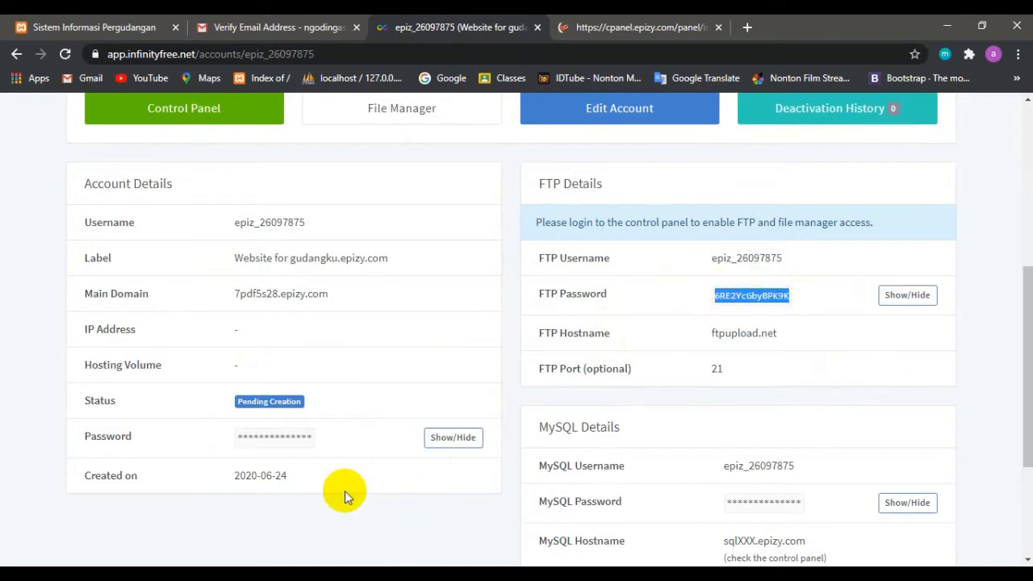
{"action": "left_click", "coordinate": [186, 574]}
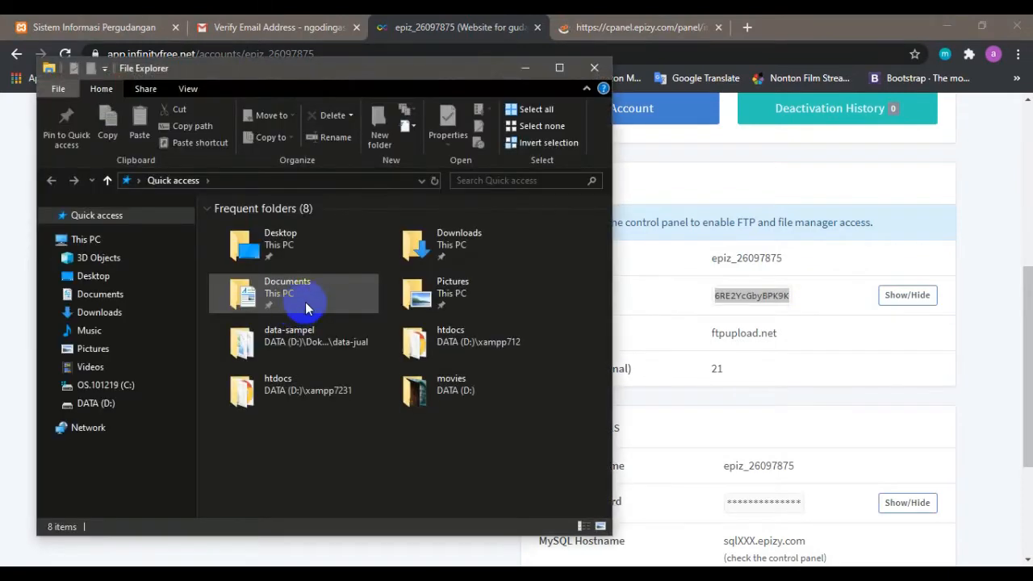
Step: Paste the FTP password into Notepad with a 'pass :' label and add a new first line
{"action": "left_click", "coordinate": [525, 68]}
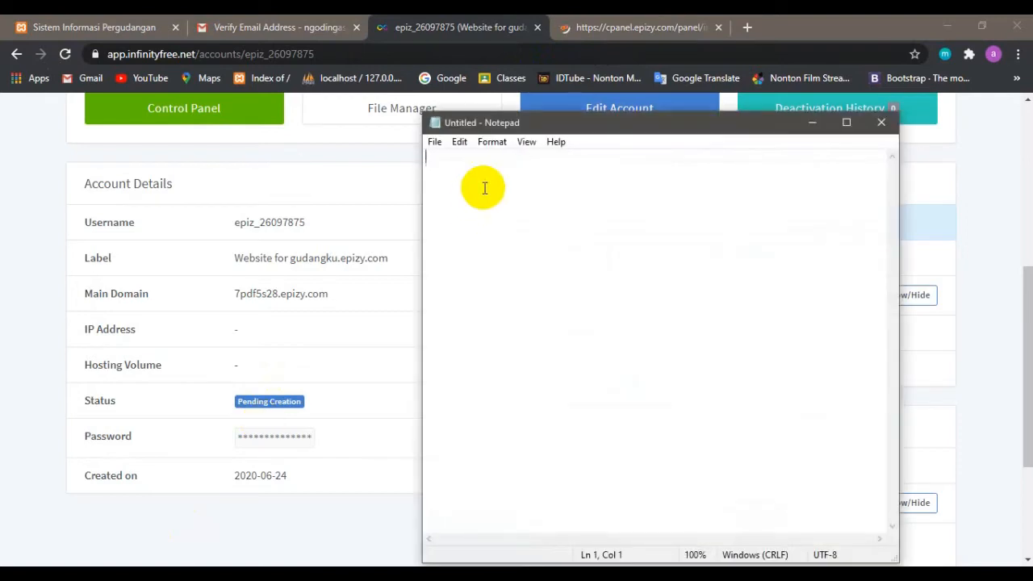
{"action": "key", "text": "ctrl+v"}
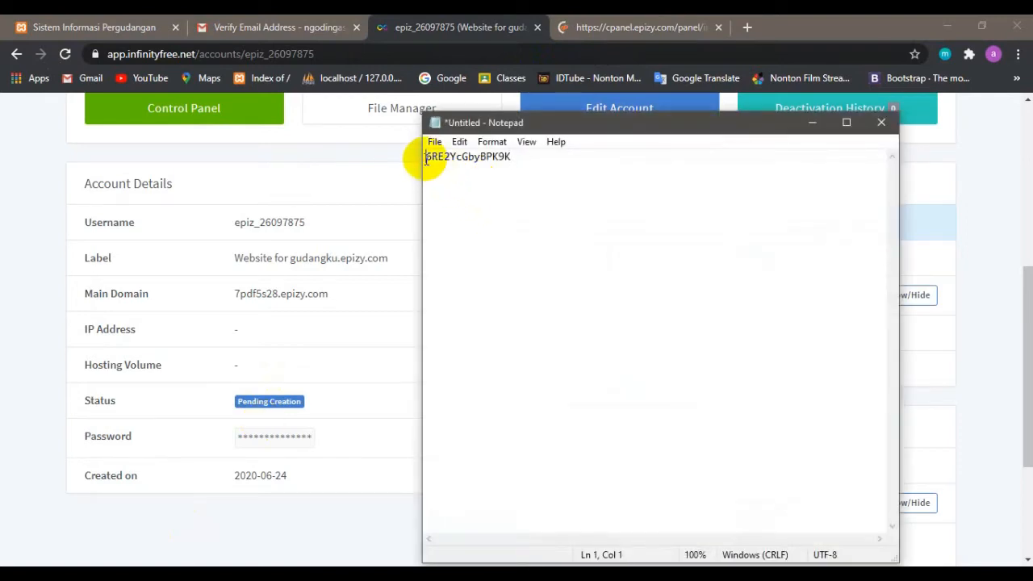
{"action": "type", "text": "pass :"}
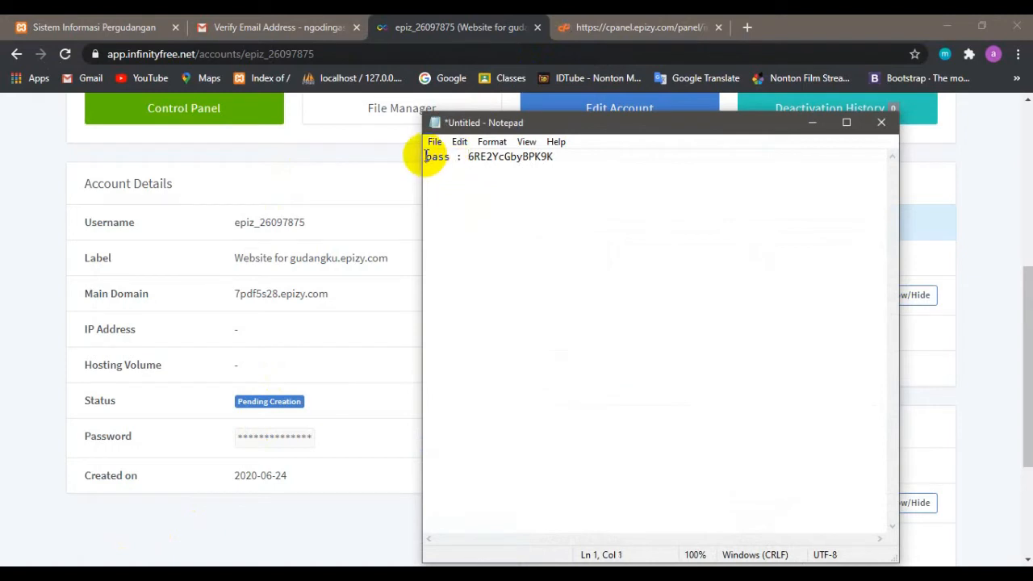
{"action": "key", "text": "Return"}
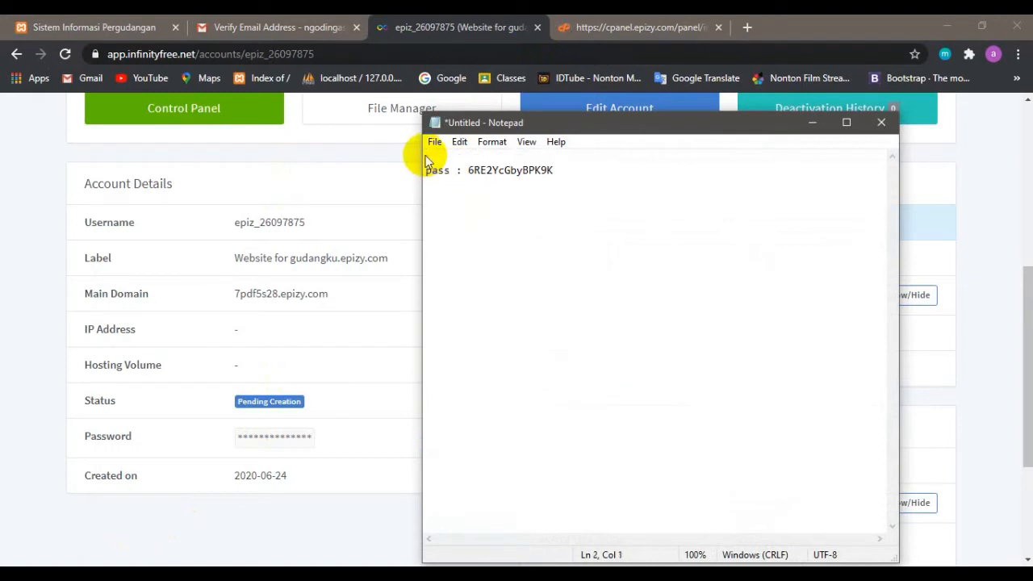
Step: Copy the FTP username from the account page and paste it into Notepad with a 'name' label
{"action": "left_click", "coordinate": [811, 122]}
{"action": "left_click_drag", "start_coordinate": [790, 257], "coordinate": [714, 263]}
{"action": "key", "text": "ctrl+c"}
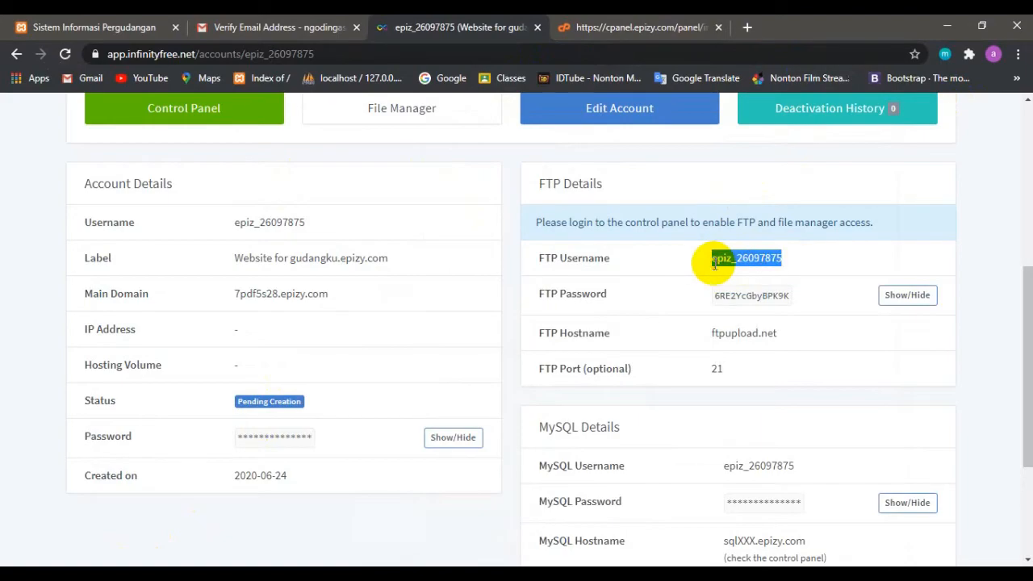
{"action": "left_click", "coordinate": [947, 27]}
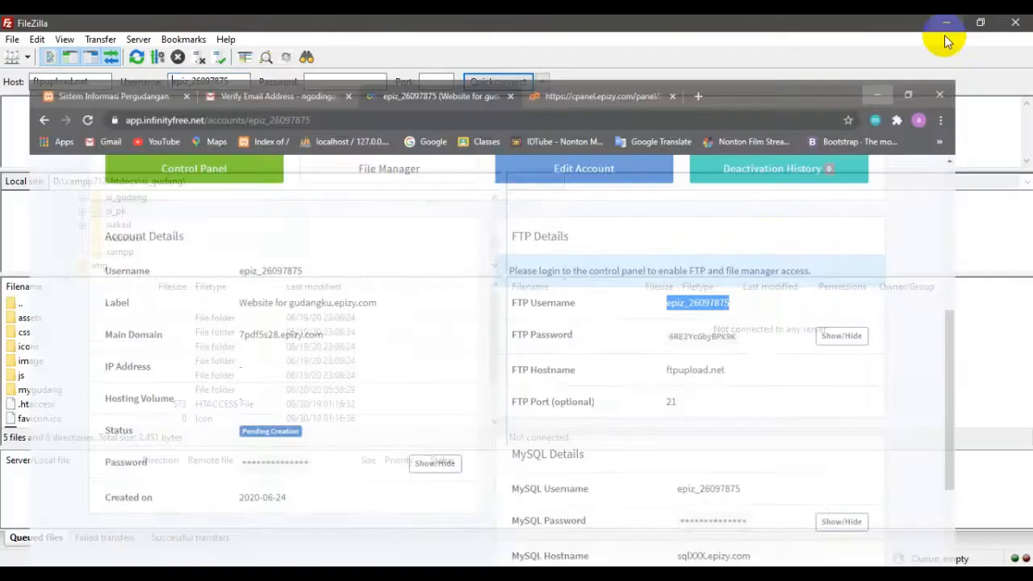
{"action": "left_click", "coordinate": [257, 572]}
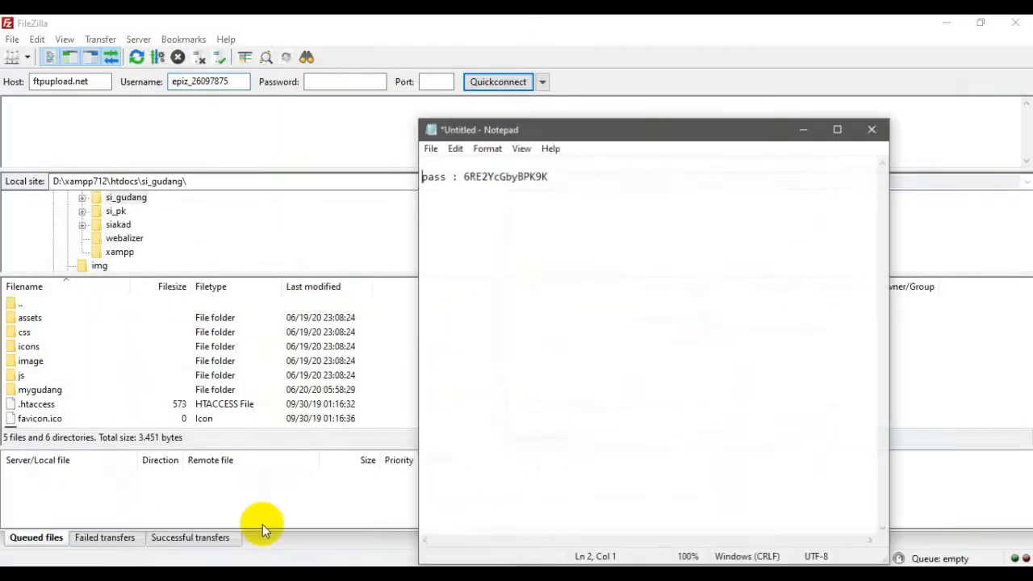
{"action": "key", "text": "ctrl+v"}
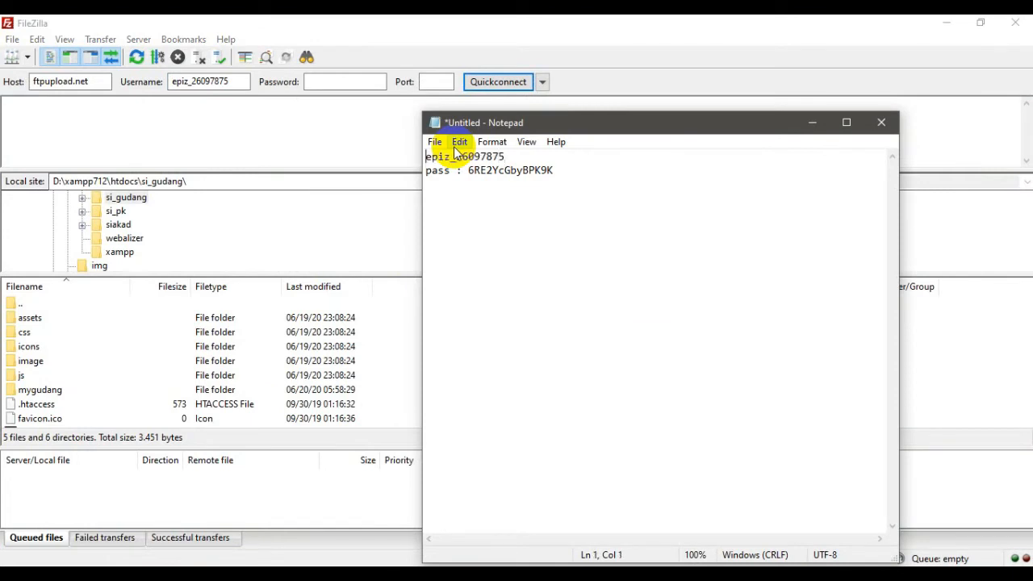
{"action": "type", "text": "name :"}
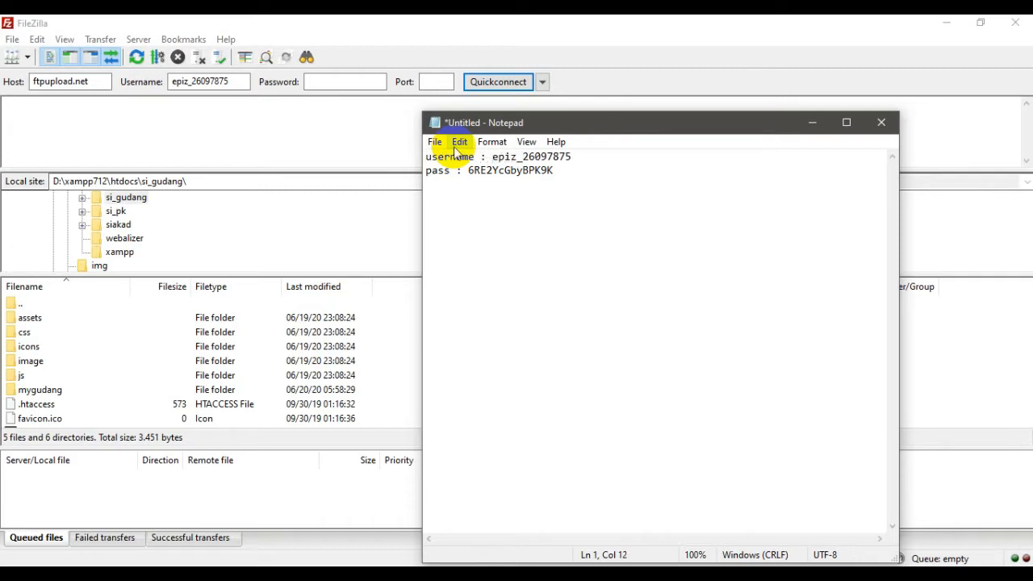
Step: Minimize FileZilla and copy the FTP password again from the account page
{"action": "left_click", "coordinate": [811, 122]}
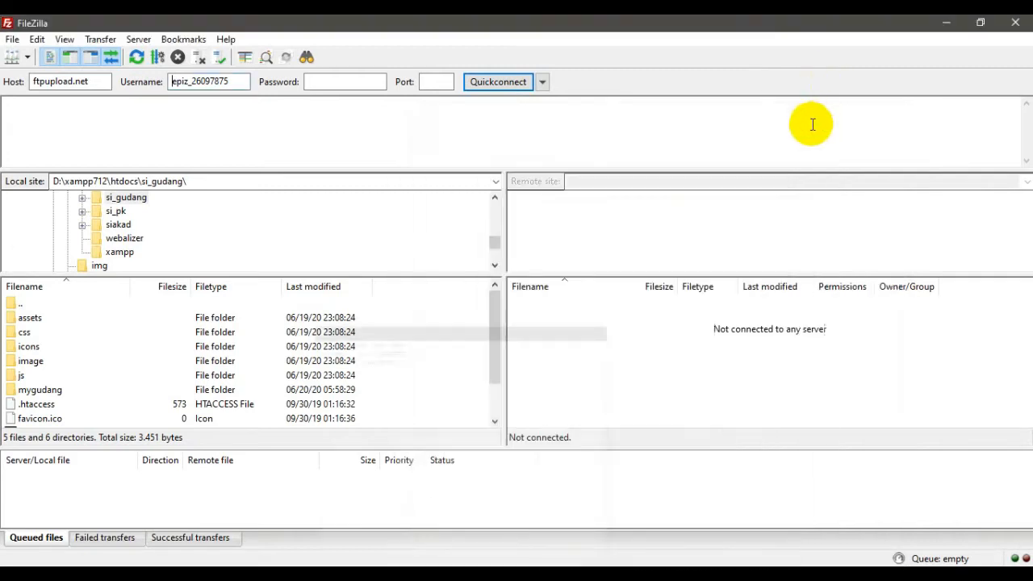
{"action": "left_click", "coordinate": [944, 24]}
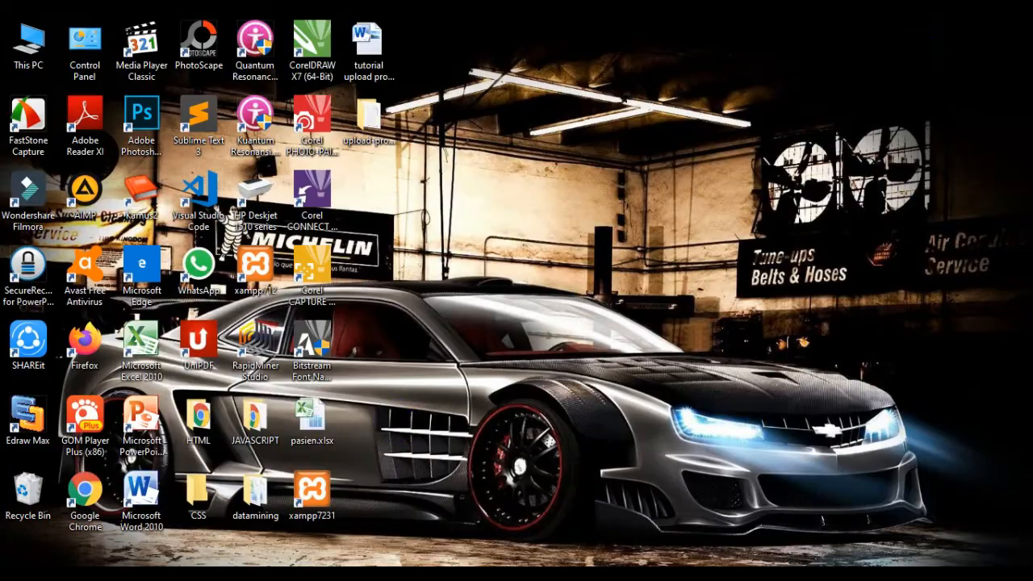
{"action": "key", "text": "alt+Tab"}
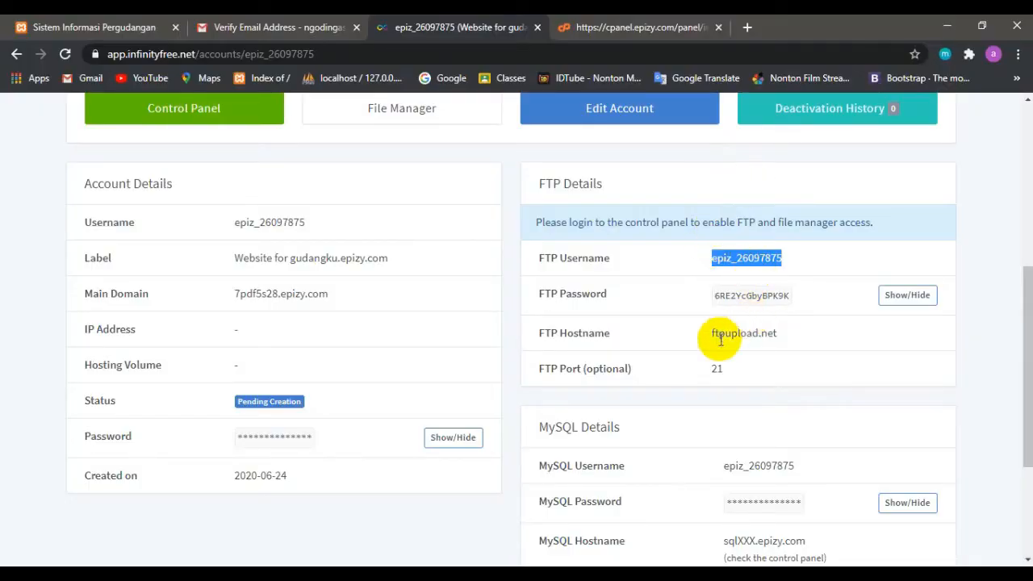
{"action": "double_click", "coordinate": [750, 295]}
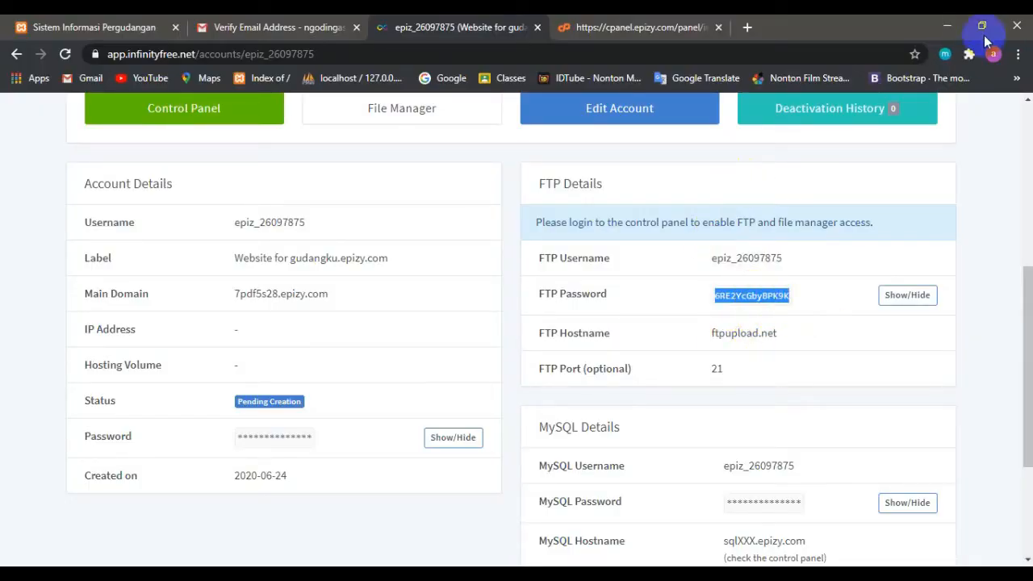
{"action": "left_click", "coordinate": [946, 27]}
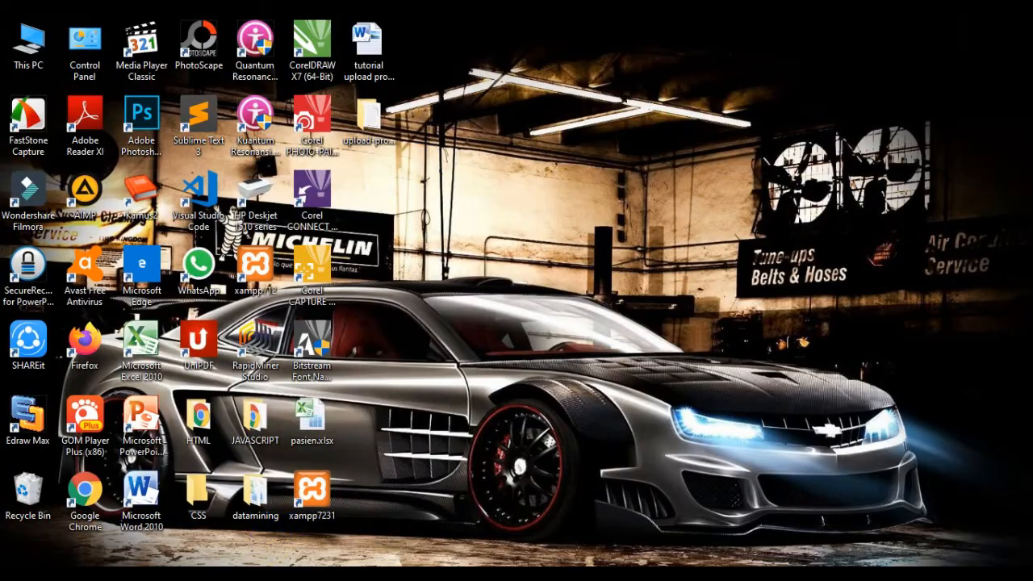
Step: Quickconnect FileZilla to ftpupload.net using the pasted FTP password and port 21
{"action": "key", "text": "alt+Tab"}
{"action": "left_click", "coordinate": [325, 83]}
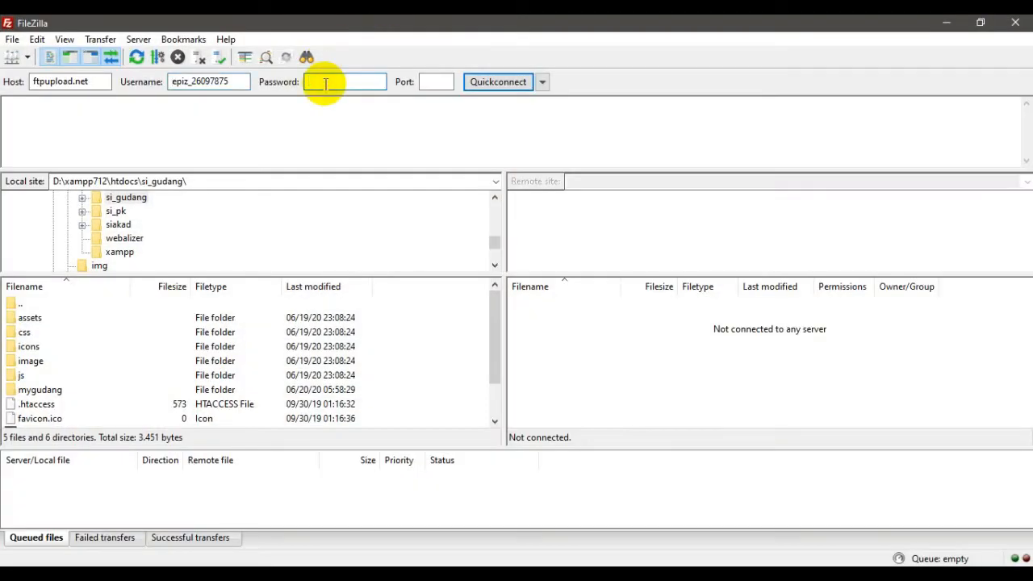
{"action": "key", "text": "ctrl+v"}
{"action": "left_click", "coordinate": [428, 81]}
{"action": "type", "text": "21"}
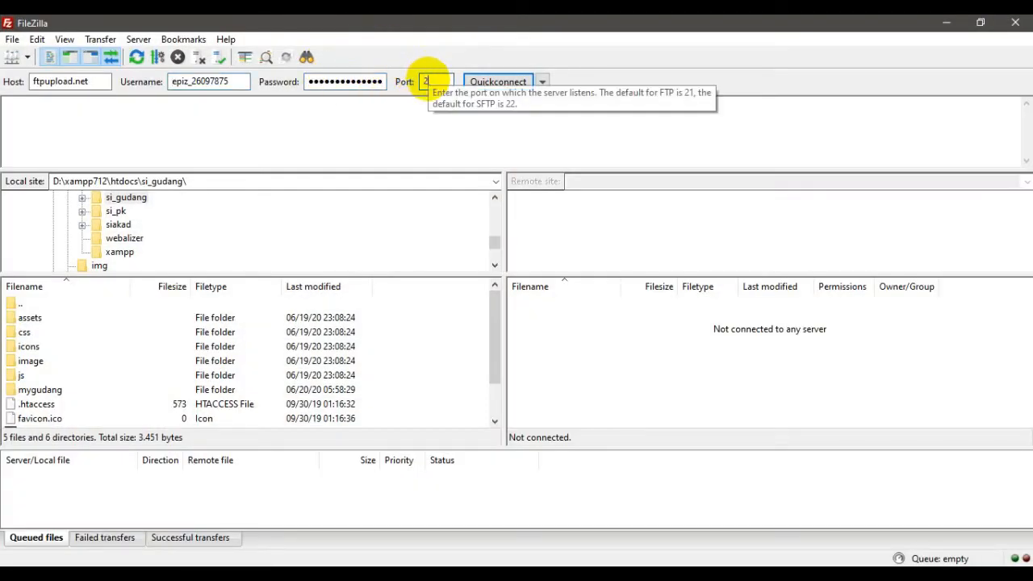
{"action": "left_click", "coordinate": [497, 82]}
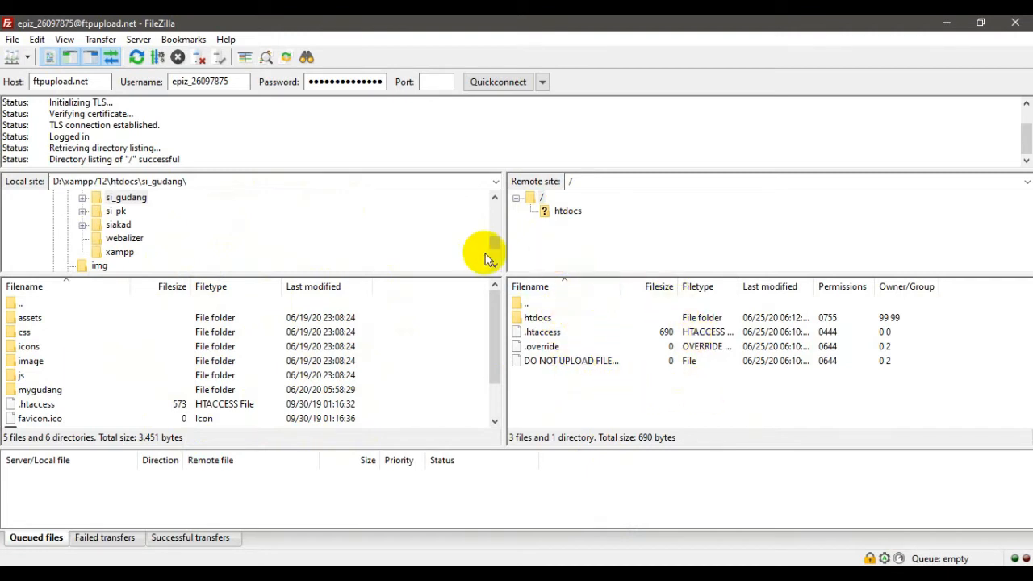
{"action": "key", "text": "alt+Tab"}
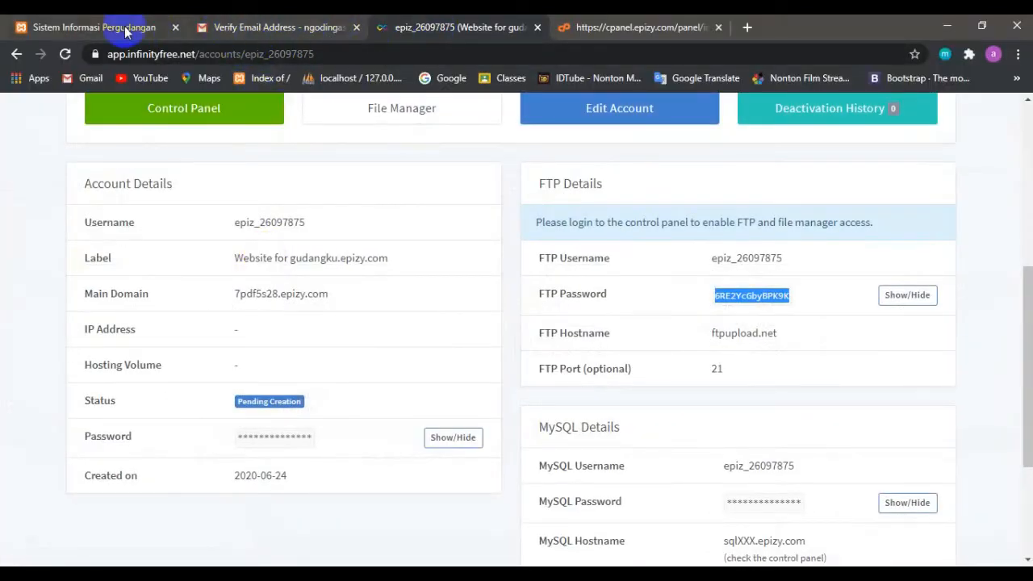
Step: Open htdocs in the InfinityFree online file manager and in FileZilla's remote pane
{"action": "left_click", "coordinate": [634, 30]}
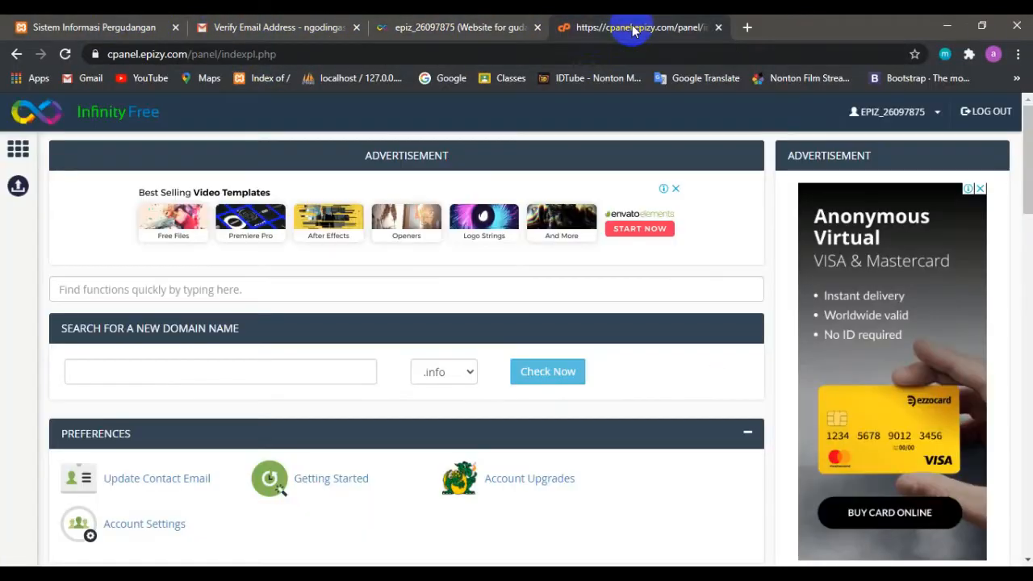
{"action": "left_click", "coordinate": [428, 30]}
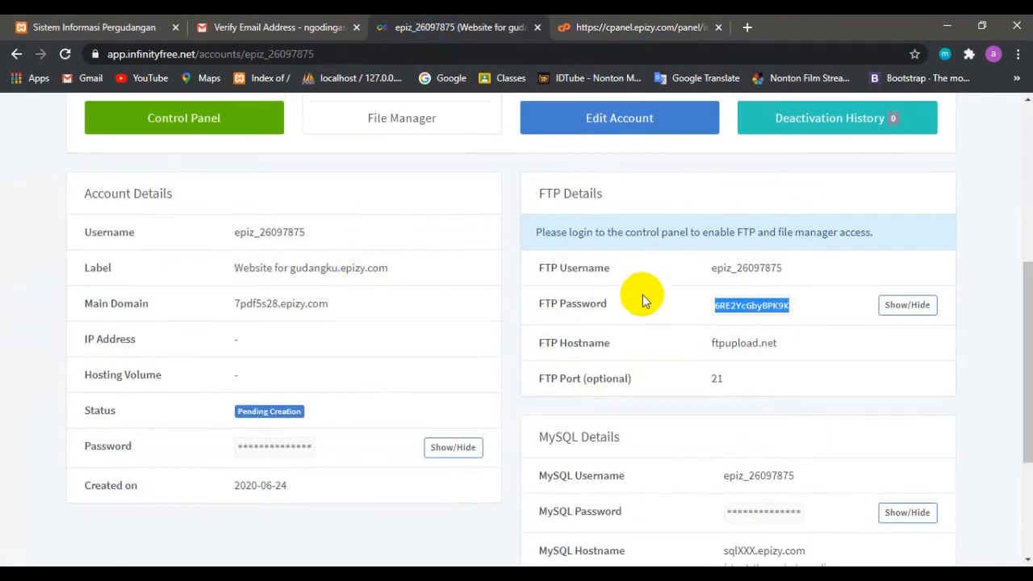
{"action": "scroll", "coordinate": [643, 296], "scroll_direction": "up", "scroll_amount": 5}
{"action": "left_click", "coordinate": [629, 30]}
{"action": "scroll", "coordinate": [473, 288], "scroll_direction": "down", "scroll_amount": 5}
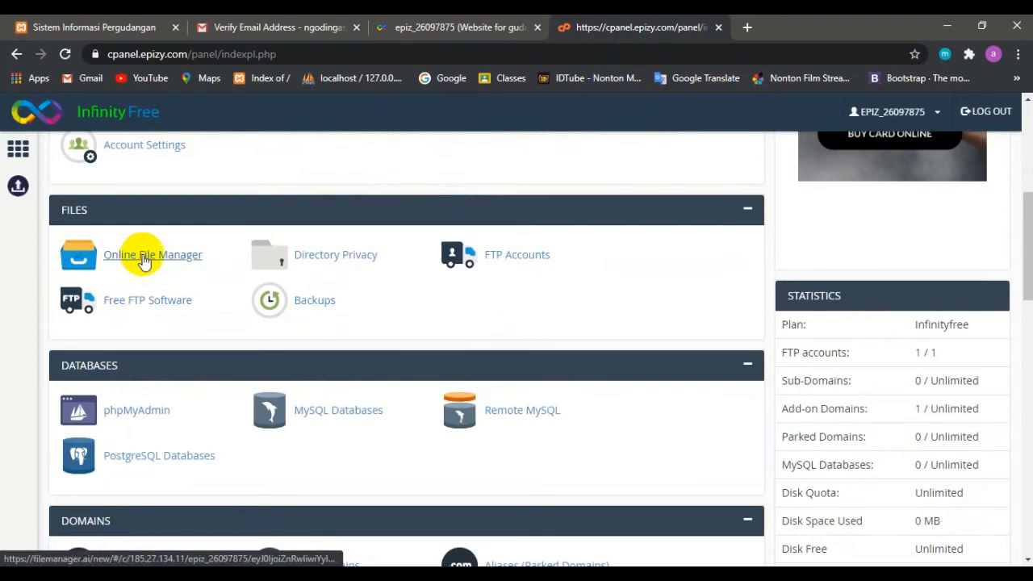
{"action": "left_click", "coordinate": [143, 257]}
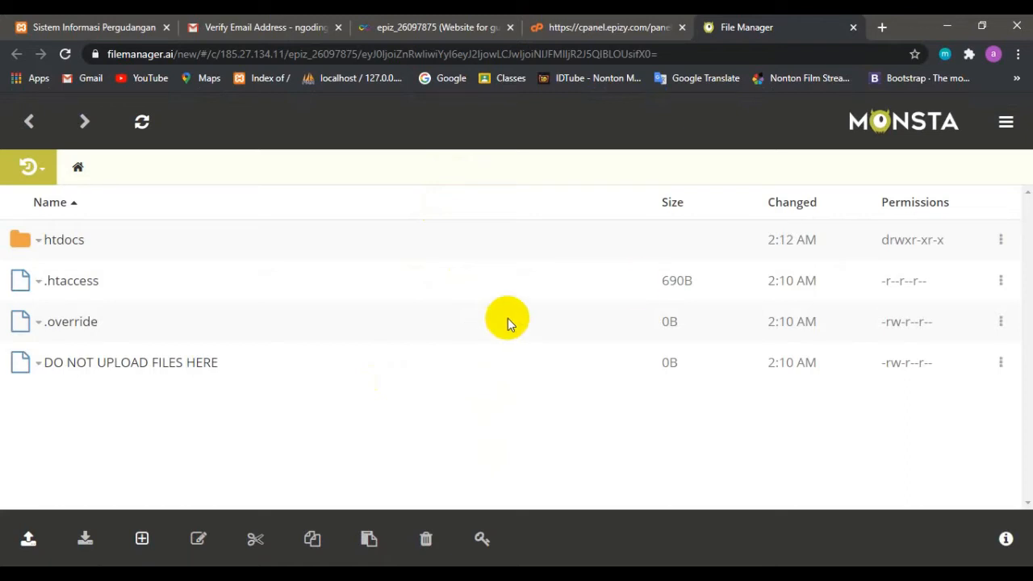
{"action": "left_click", "coordinate": [60, 242]}
{"action": "left_click", "coordinate": [948, 29]}
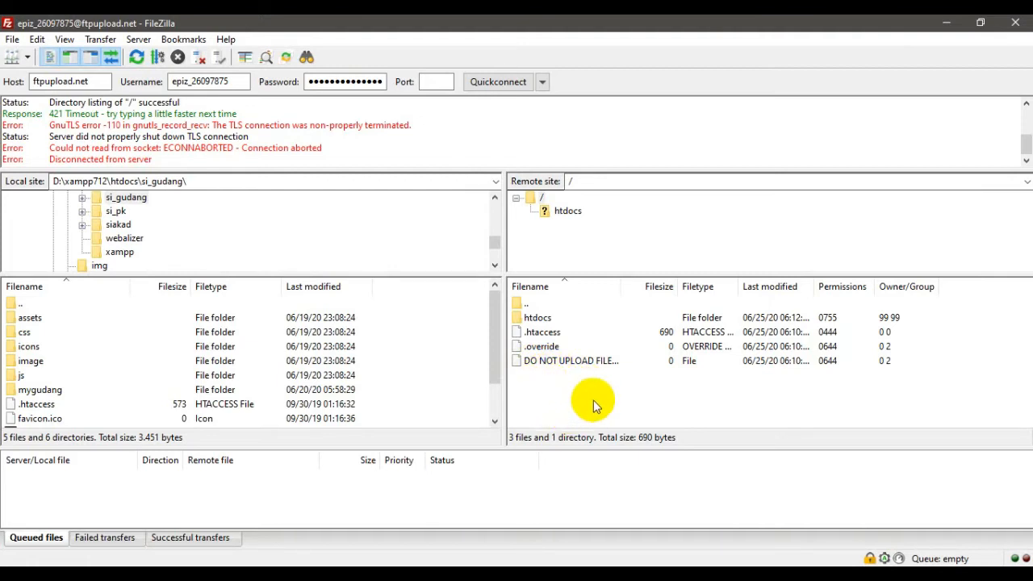
{"action": "double_click", "coordinate": [536, 320]}
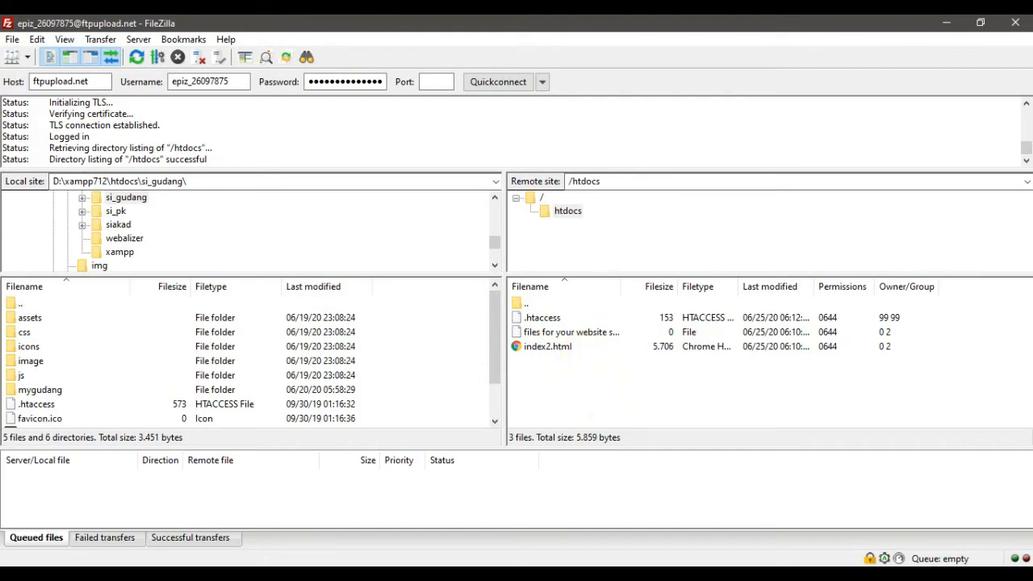
Step: Delete .htaccess and index2.html from remote /htdocs, keeping the upload-here note file
{"action": "key", "text": "alt+Tab"}
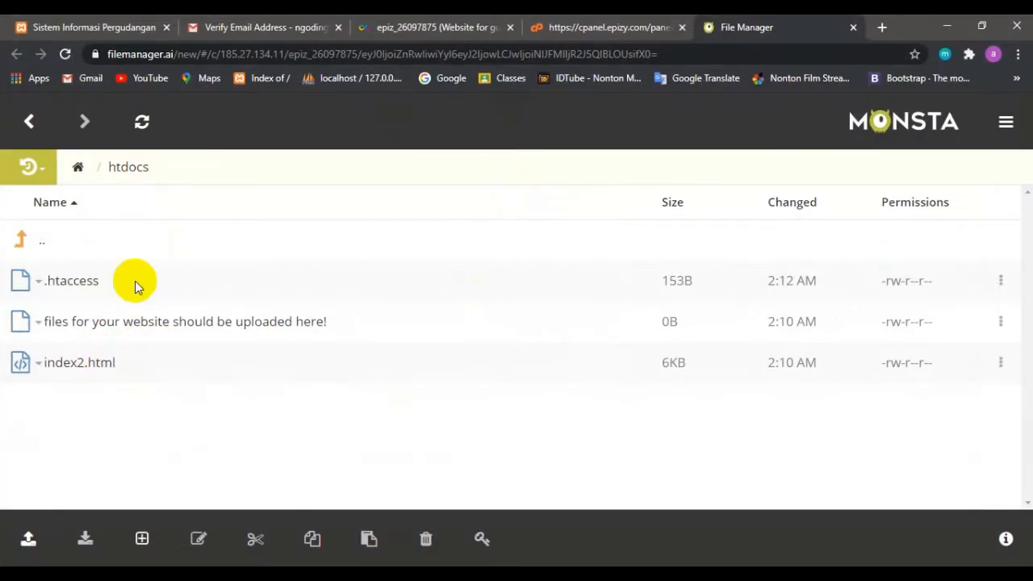
{"action": "left_click", "coordinate": [943, 27]}
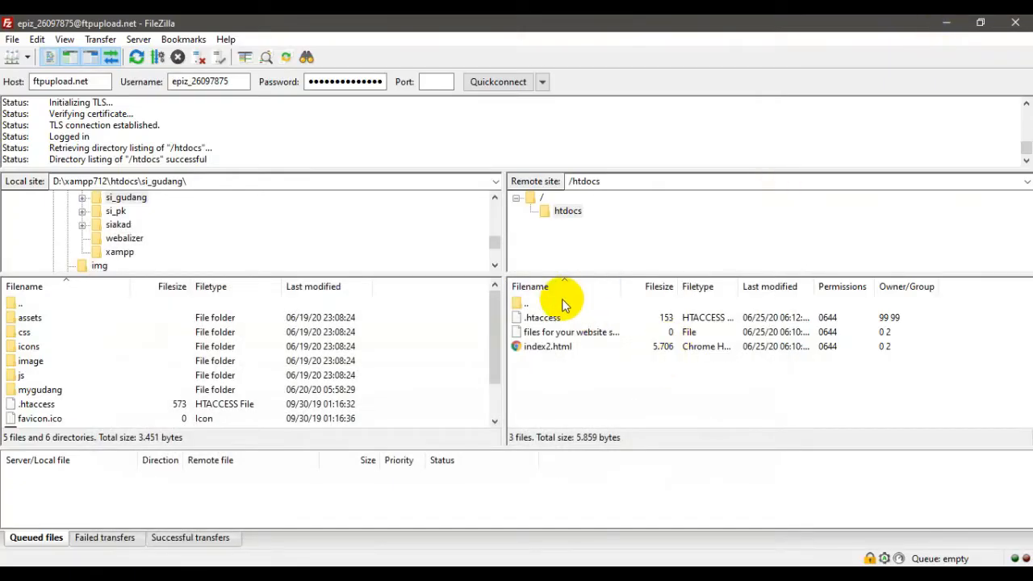
{"action": "left_click", "coordinate": [549, 318]}
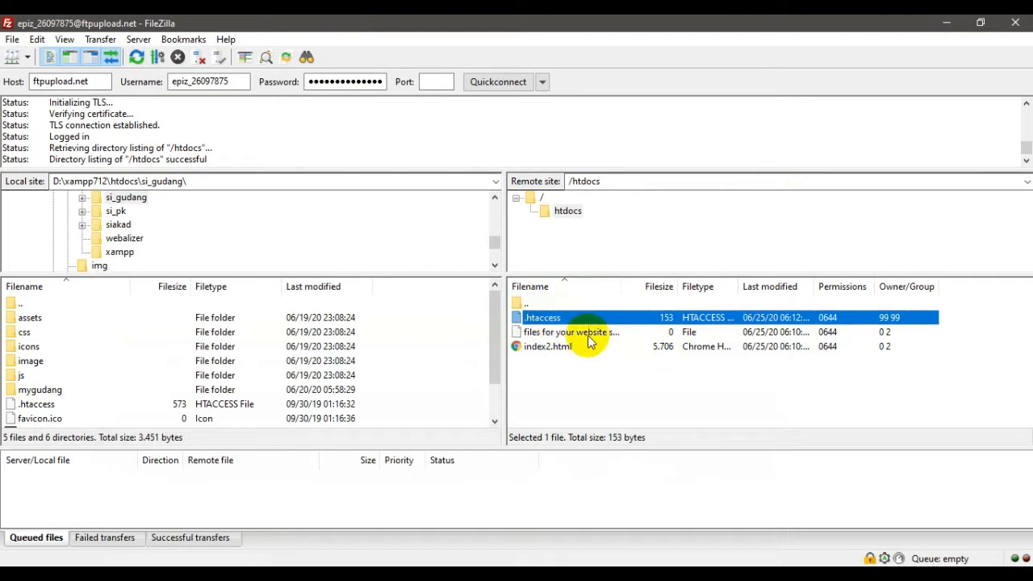
{"action": "left_click", "coordinate": [563, 348], "text": "ctrl"}
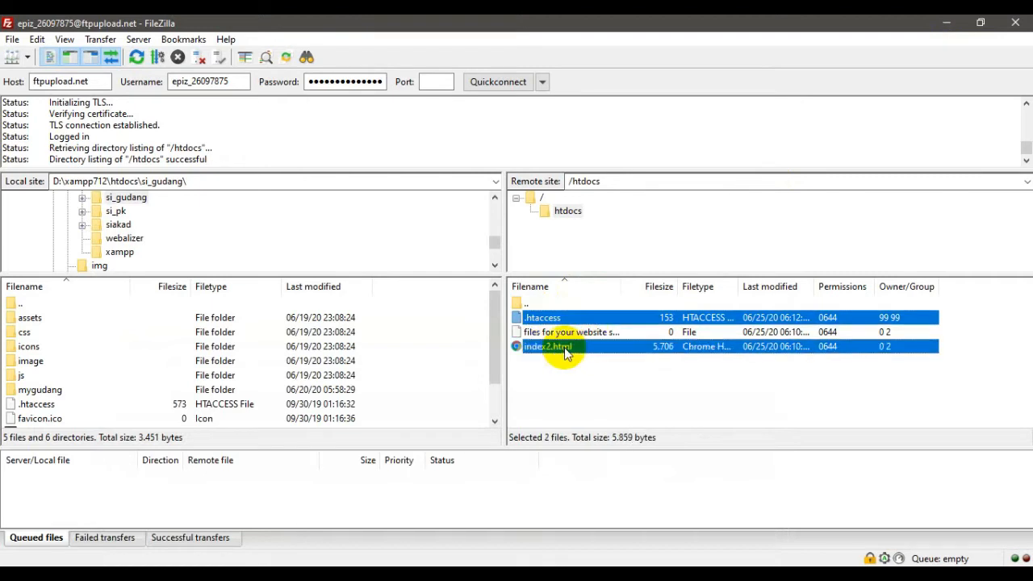
{"action": "right_click", "coordinate": [567, 348]}
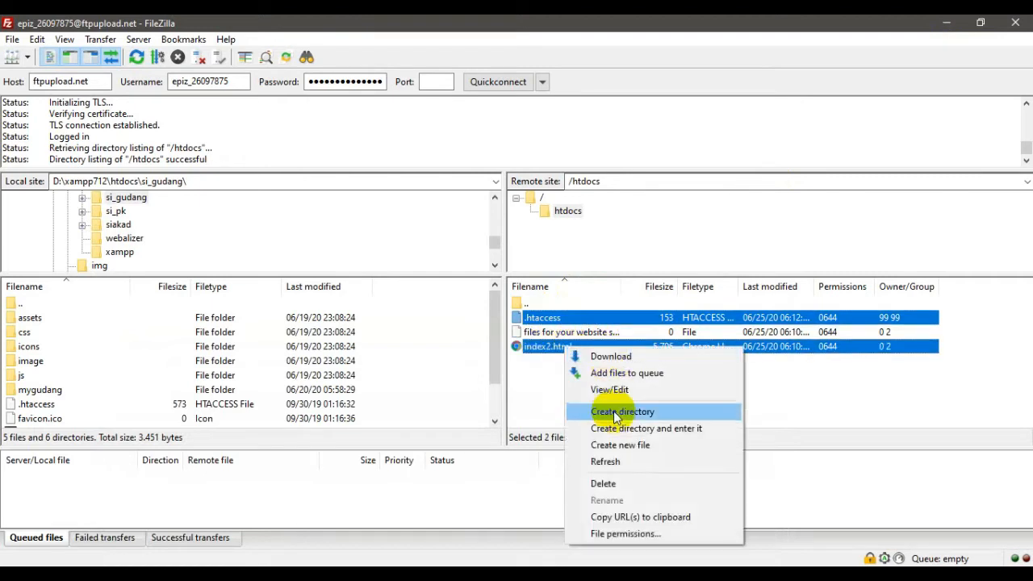
{"action": "left_click", "coordinate": [613, 483]}
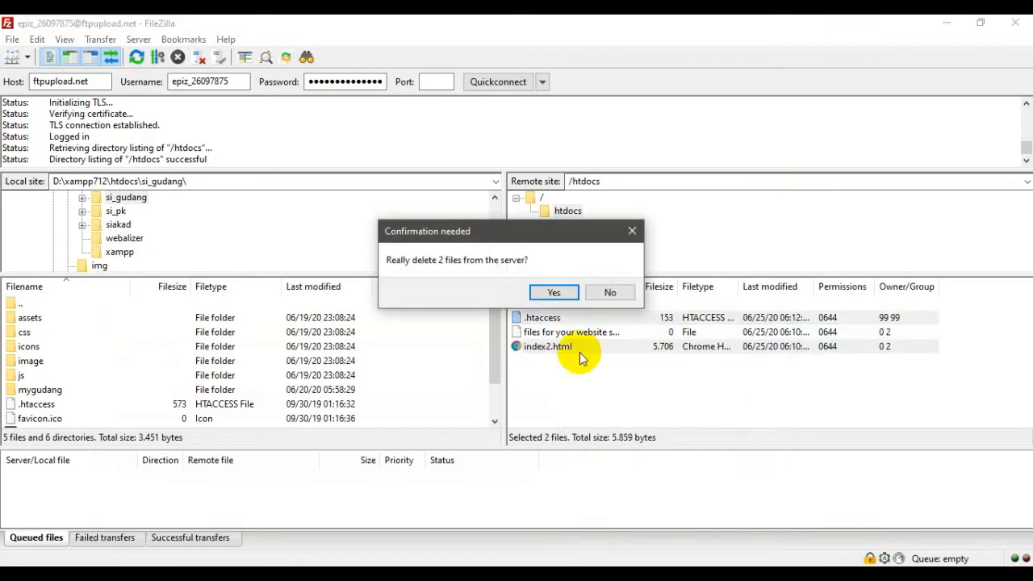
{"action": "left_click", "coordinate": [557, 292]}
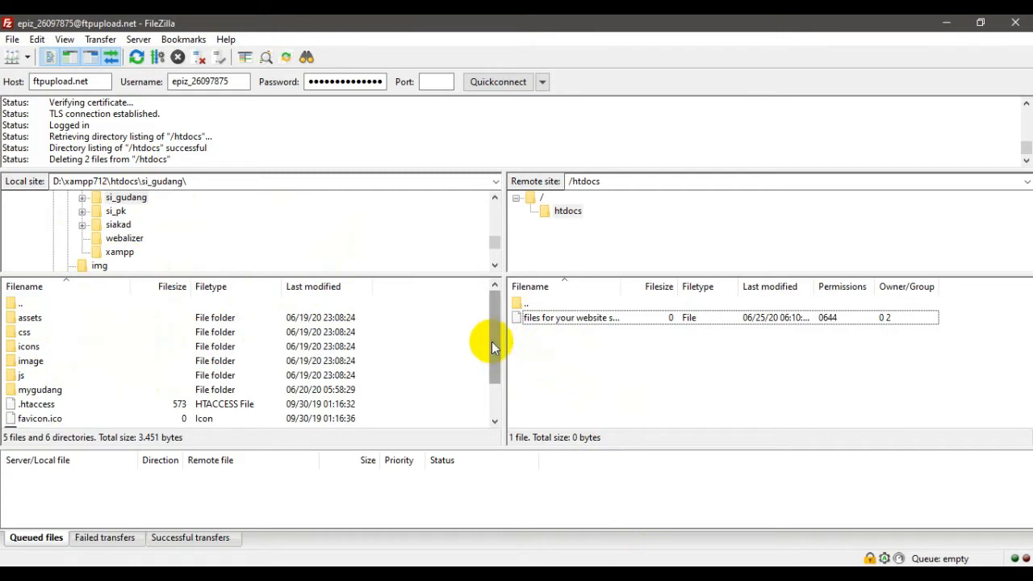
Step: Browse FileZilla's local tree to D:\xampp712\htdocs\si_gudang
{"action": "scroll", "coordinate": [129, 235], "scroll_direction": "down", "scroll_amount": 1}
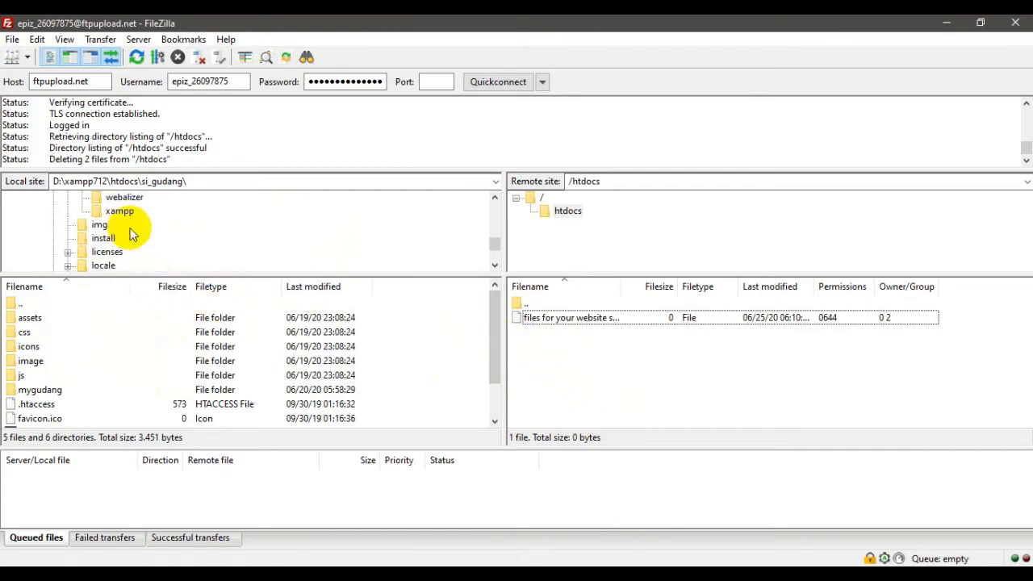
{"action": "scroll", "coordinate": [132, 234], "scroll_direction": "up", "scroll_amount": 3}
{"action": "scroll", "coordinate": [132, 232], "scroll_direction": "up", "scroll_amount": 5}
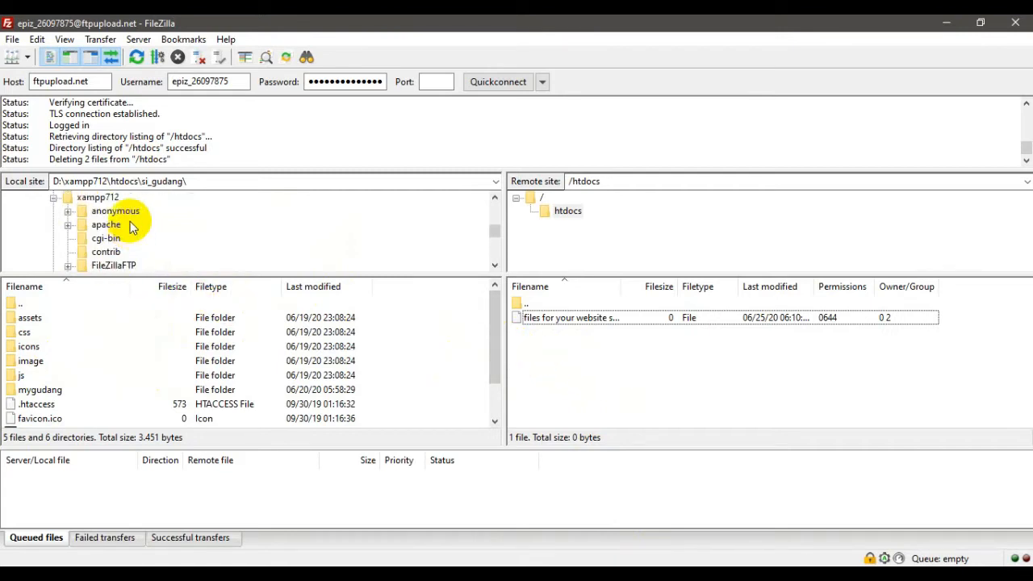
{"action": "left_click", "coordinate": [53, 198]}
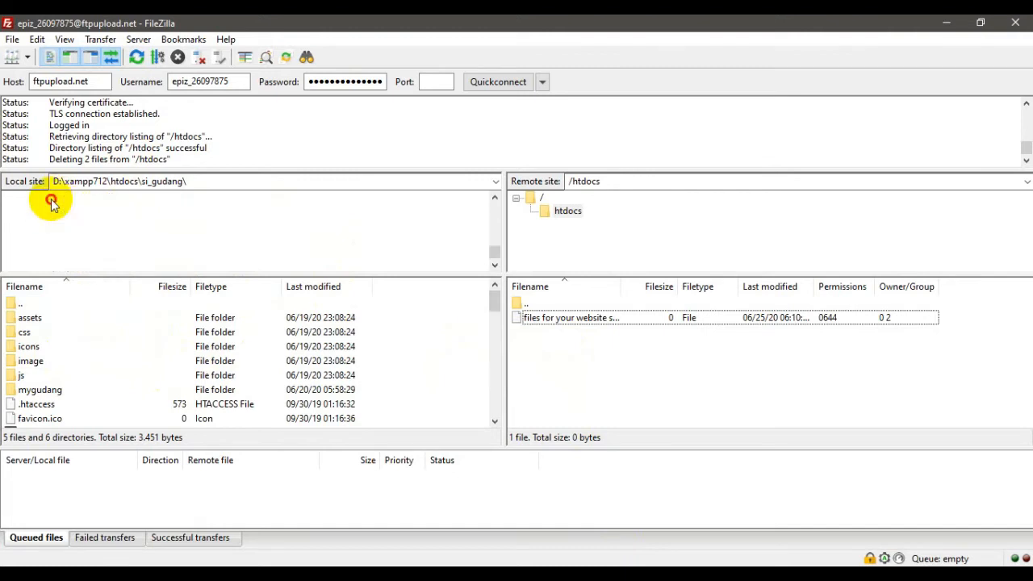
{"action": "left_click", "coordinate": [52, 238]}
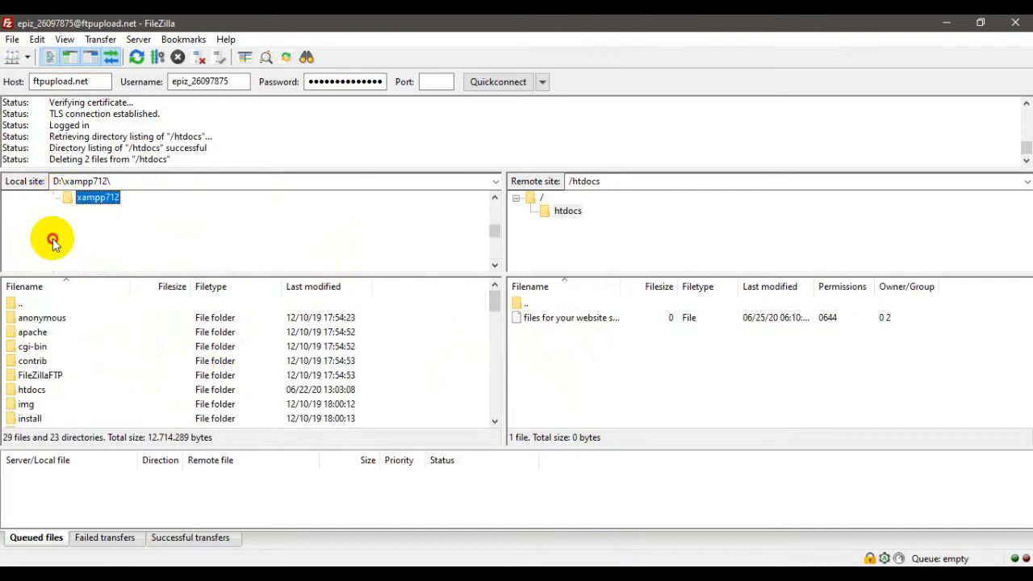
{"action": "scroll", "coordinate": [133, 246], "scroll_direction": "down", "scroll_amount": 1}
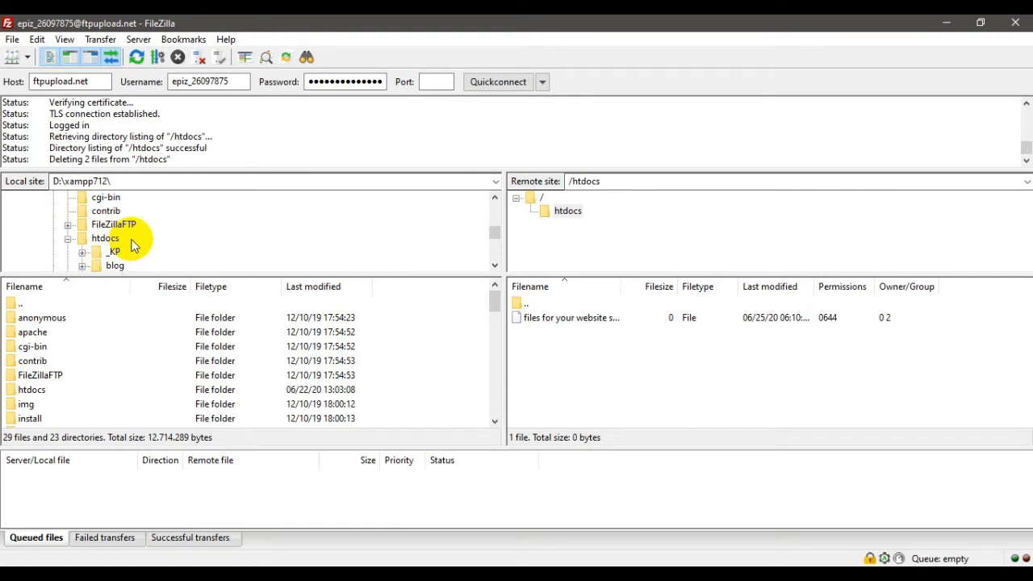
{"action": "scroll", "coordinate": [129, 238], "scroll_direction": "down", "scroll_amount": 2}
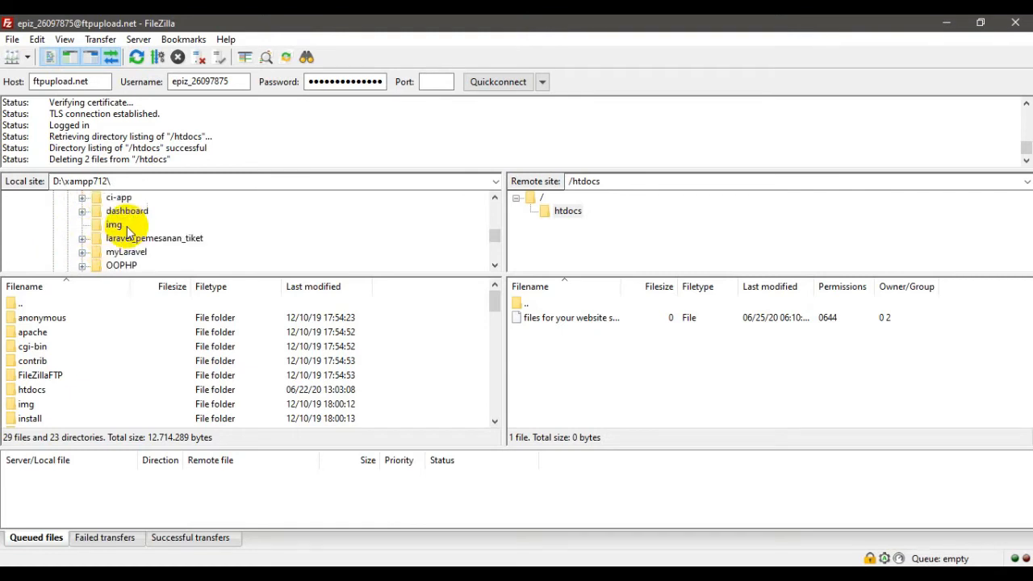
{"action": "scroll", "coordinate": [129, 234], "scroll_direction": "down", "scroll_amount": 1}
{"action": "scroll", "coordinate": [145, 239], "scroll_direction": "down", "scroll_amount": 1}
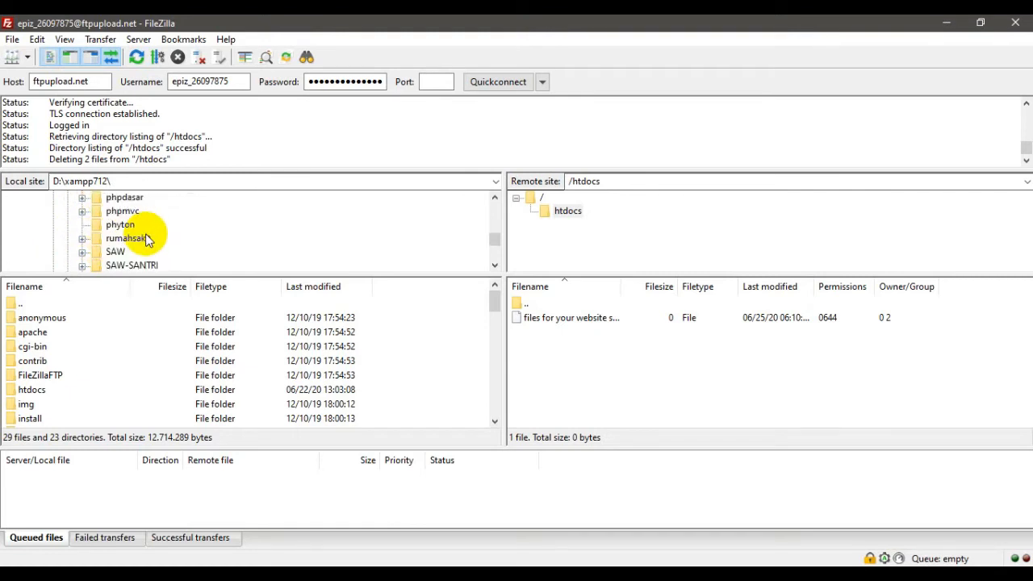
{"action": "scroll", "coordinate": [145, 238], "scroll_direction": "down", "scroll_amount": 1}
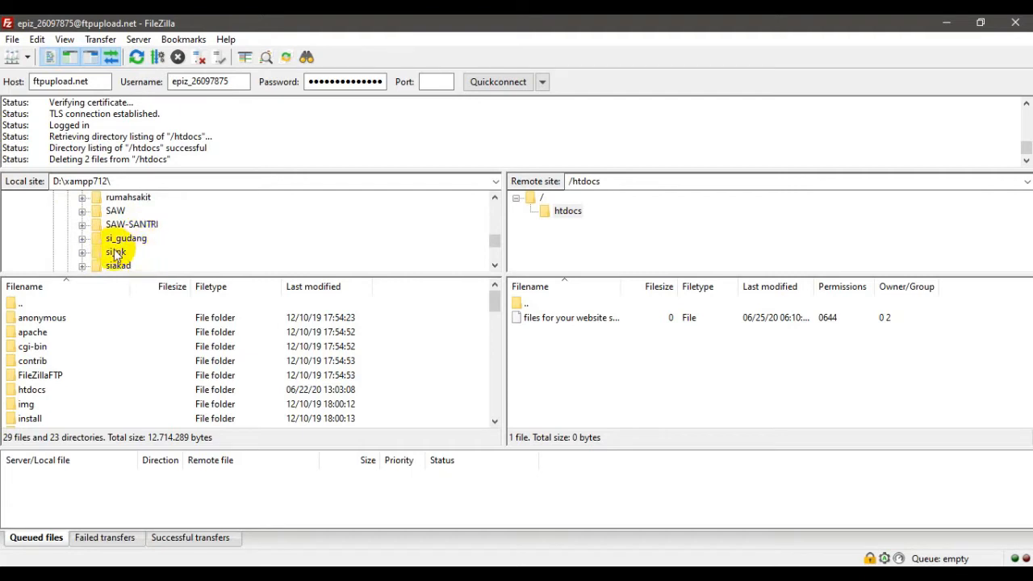
{"action": "left_click", "coordinate": [127, 242]}
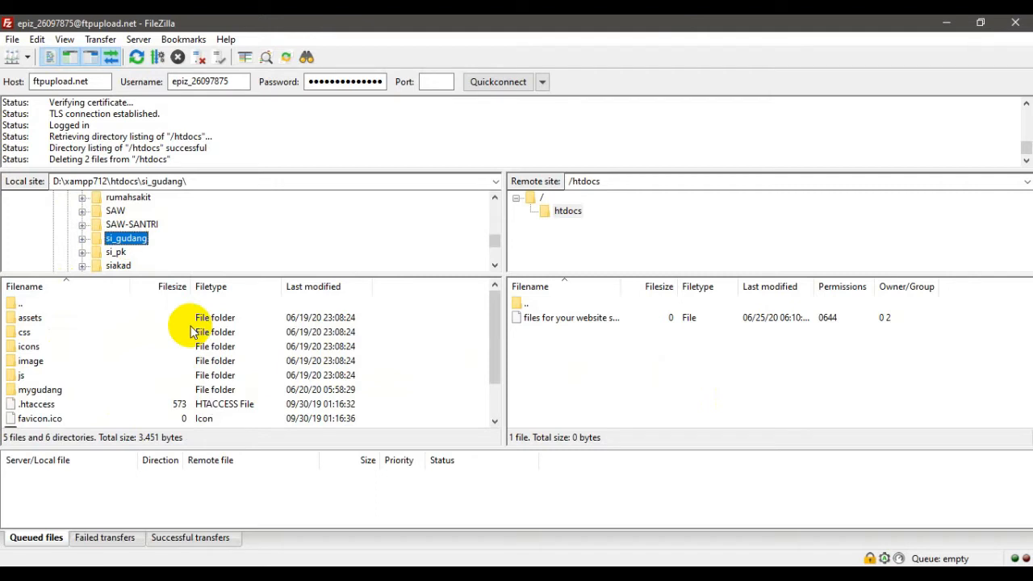
Step: Select all local si_gudang files and folders and upload them to remote /htdocs
{"action": "left_click", "coordinate": [45, 322]}
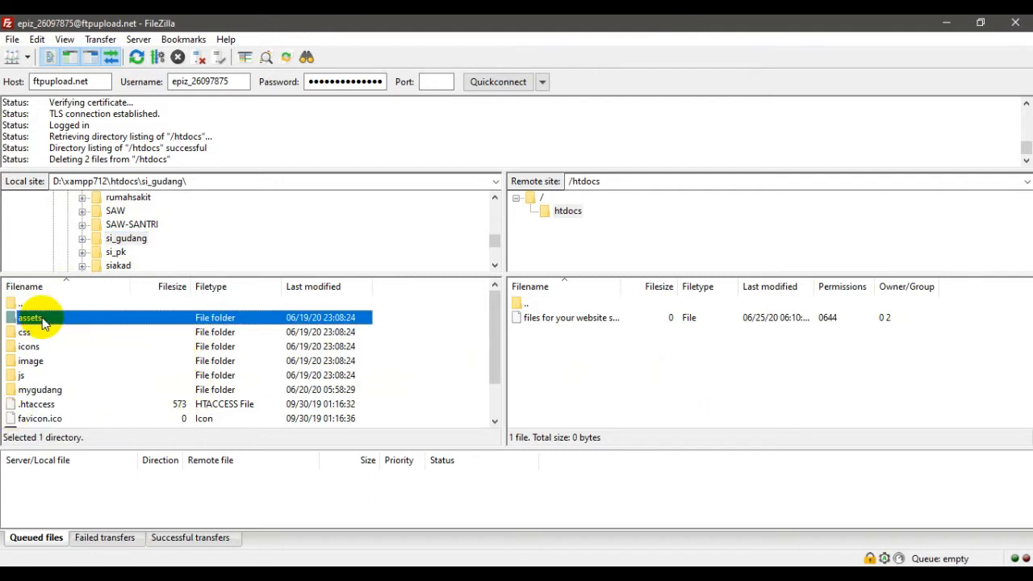
{"action": "key", "text": "ctrl+a"}
{"action": "mouse_move", "coordinate": [491, 330]}
{"action": "left_mouse_down"}
{"action": "mouse_move", "coordinate": [495, 392]}
{"action": "mouse_move", "coordinate": [491, 311]}
{"action": "left_mouse_up"}
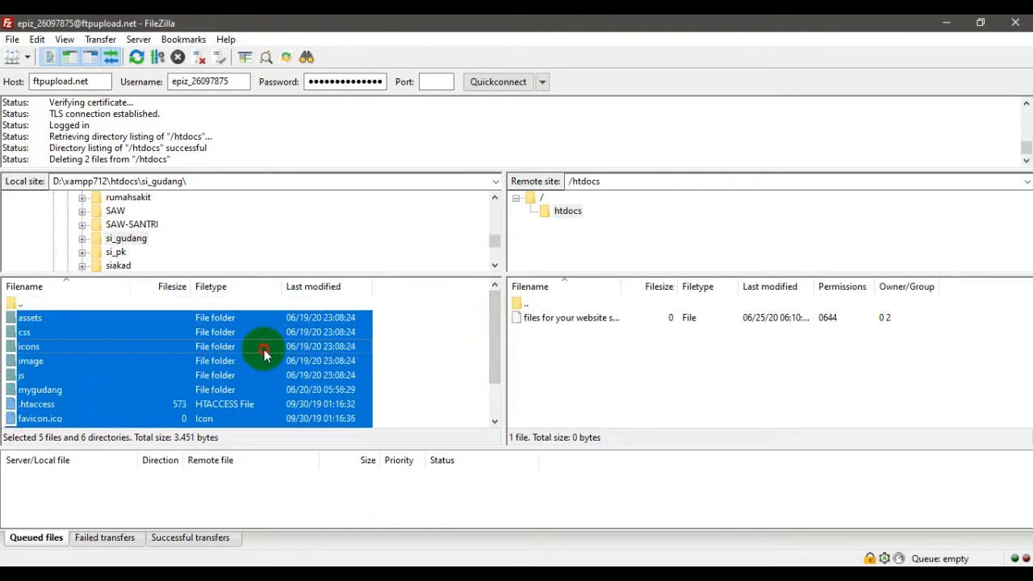
{"action": "left_click_drag", "start_coordinate": [265, 354], "coordinate": [569, 343]}
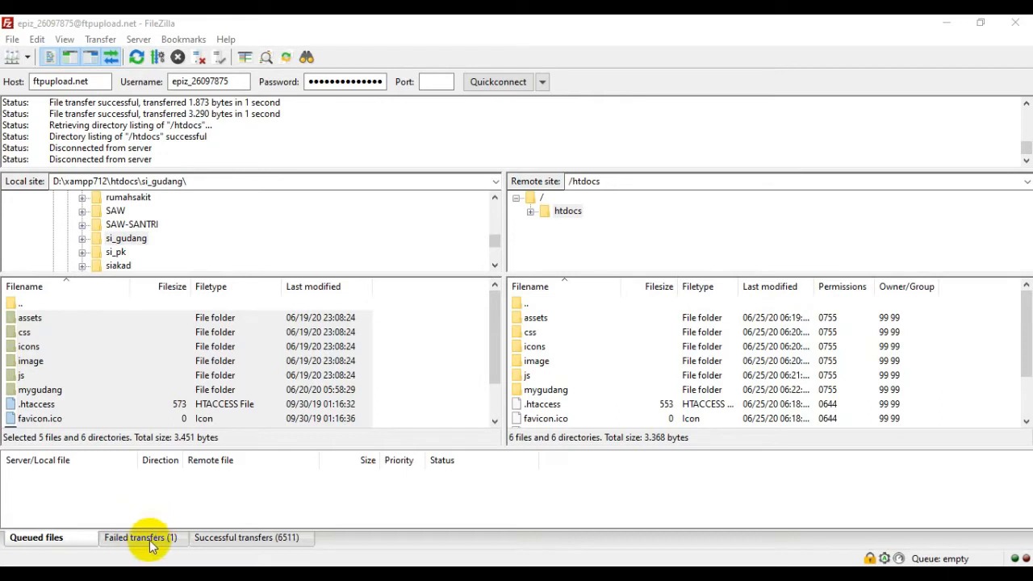
Step: Reset and requeue the timed-out http-kernel CHANGELOG.md upload from the Failed transfers list
{"action": "left_click", "coordinate": [142, 538]}
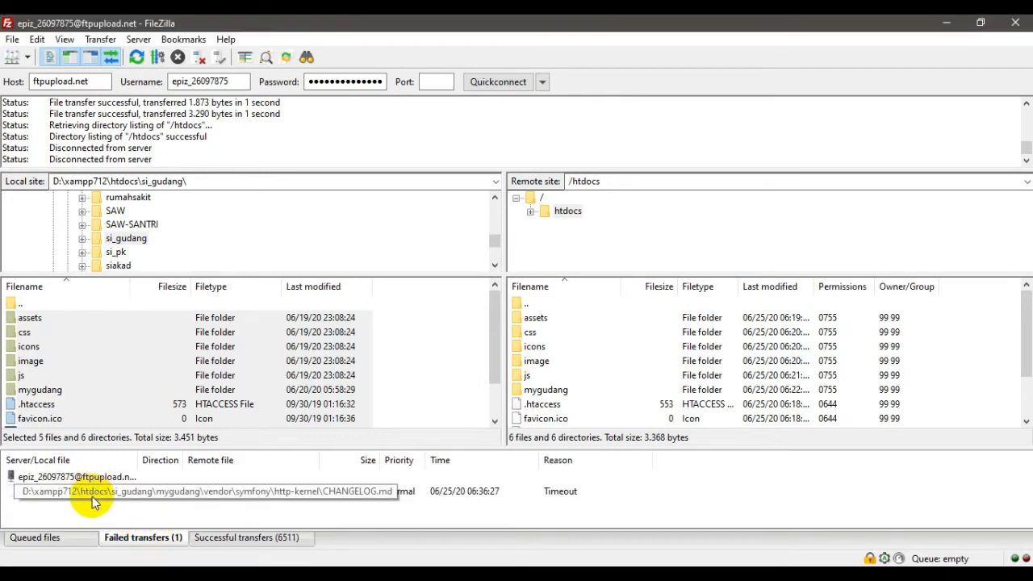
{"action": "left_click", "coordinate": [93, 492]}
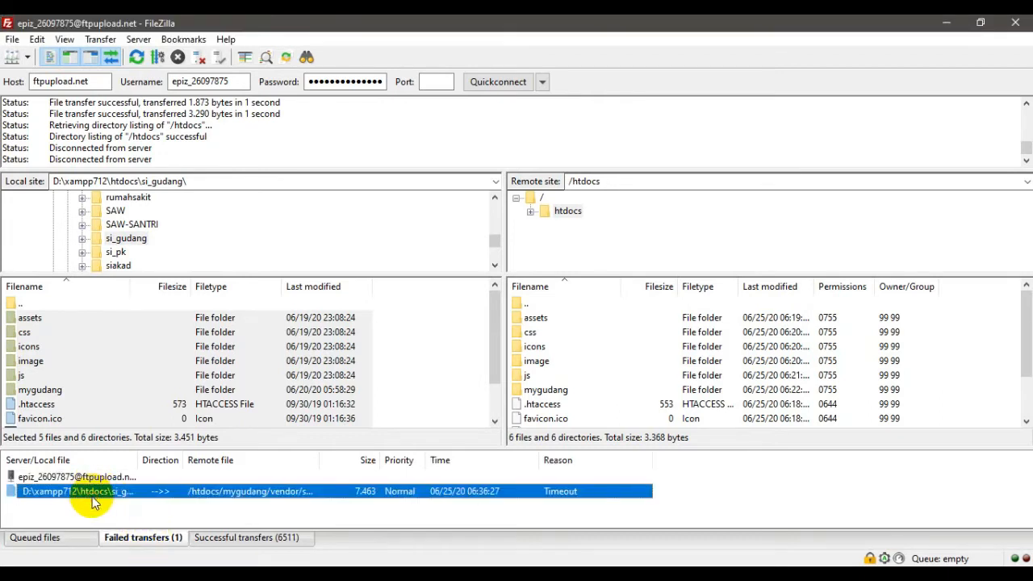
{"action": "right_click", "coordinate": [343, 491]}
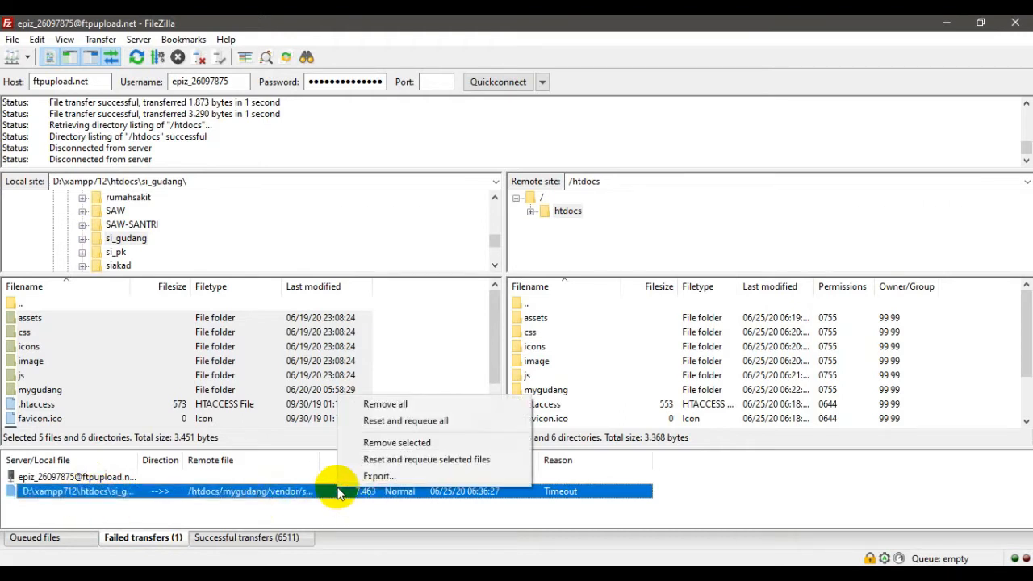
{"action": "left_click", "coordinate": [394, 421]}
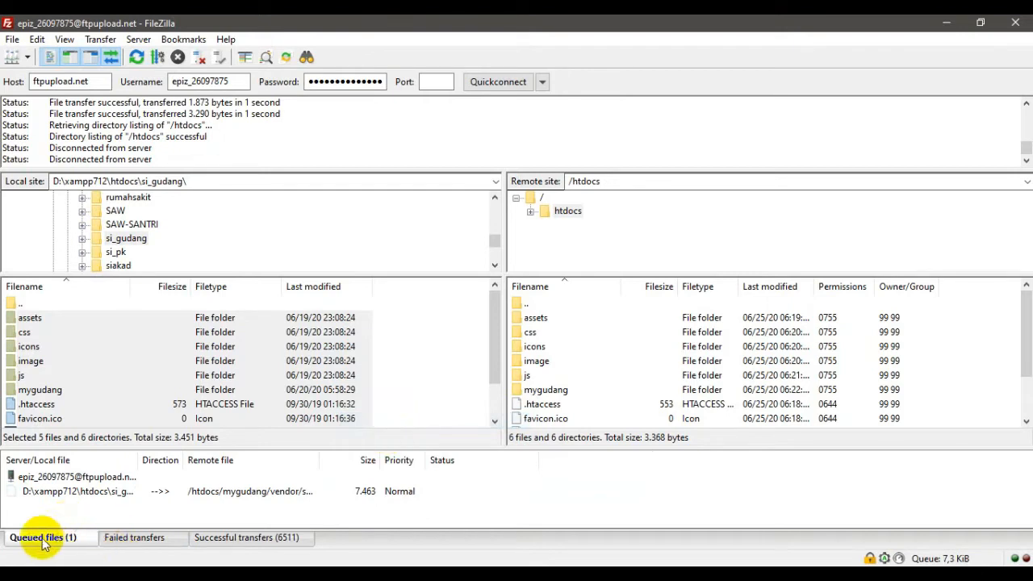
Step: Process the queue so CHANGELOG.md uploads successfully, then minimize FileZilla
{"action": "left_click", "coordinate": [65, 492]}
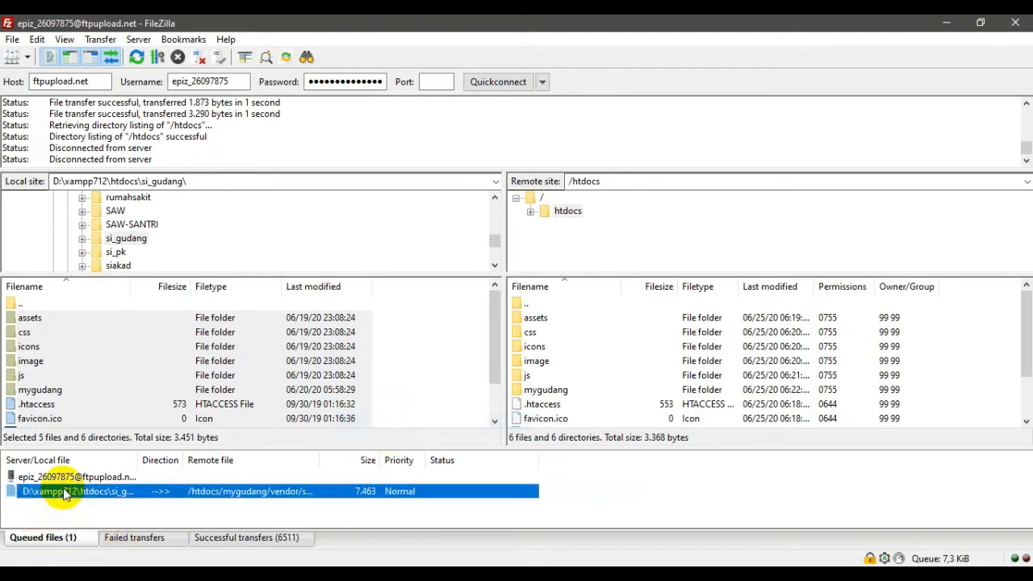
{"action": "right_click", "coordinate": [63, 488]}
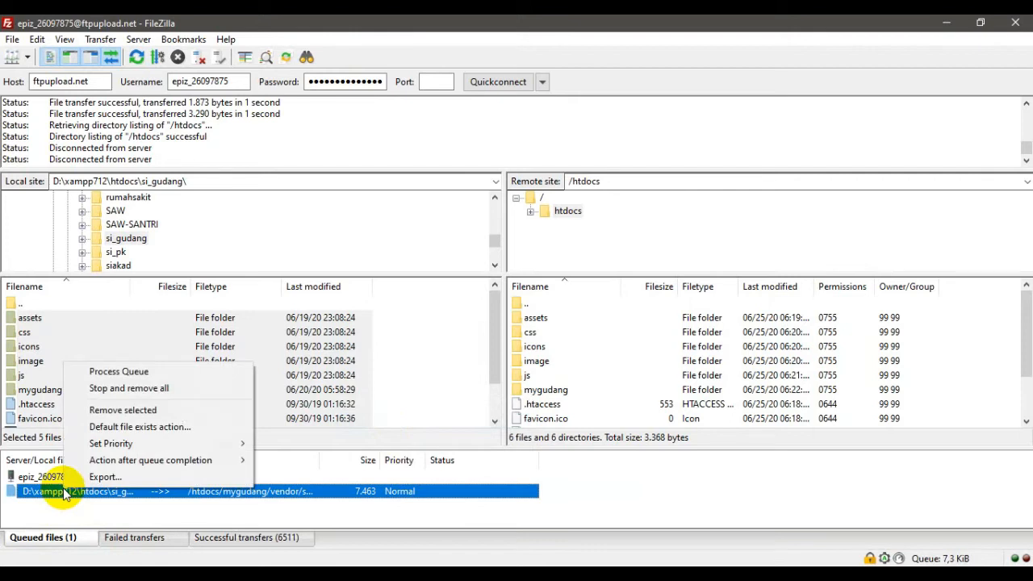
{"action": "left_click", "coordinate": [127, 373]}
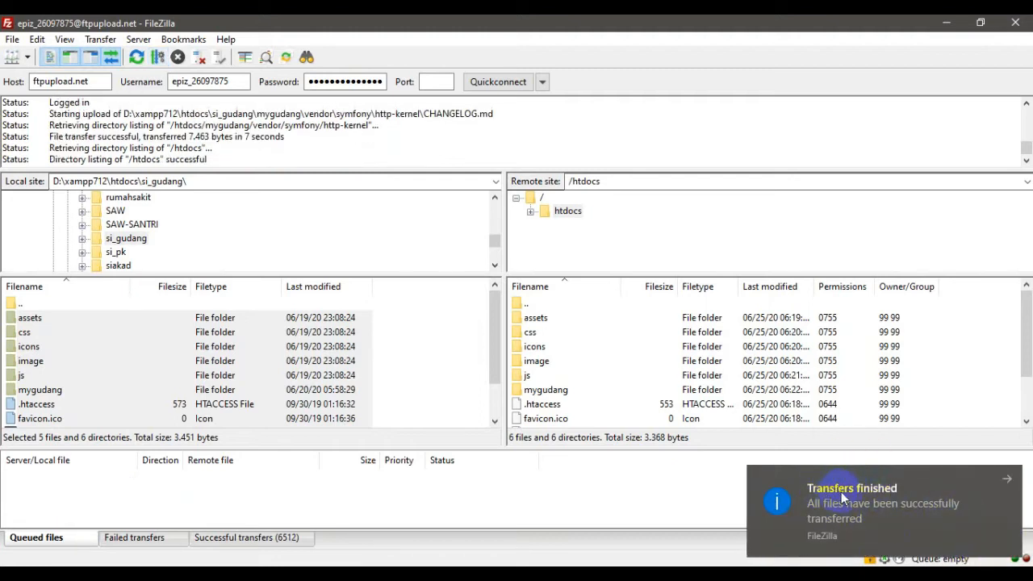
{"action": "left_click", "coordinate": [950, 26]}
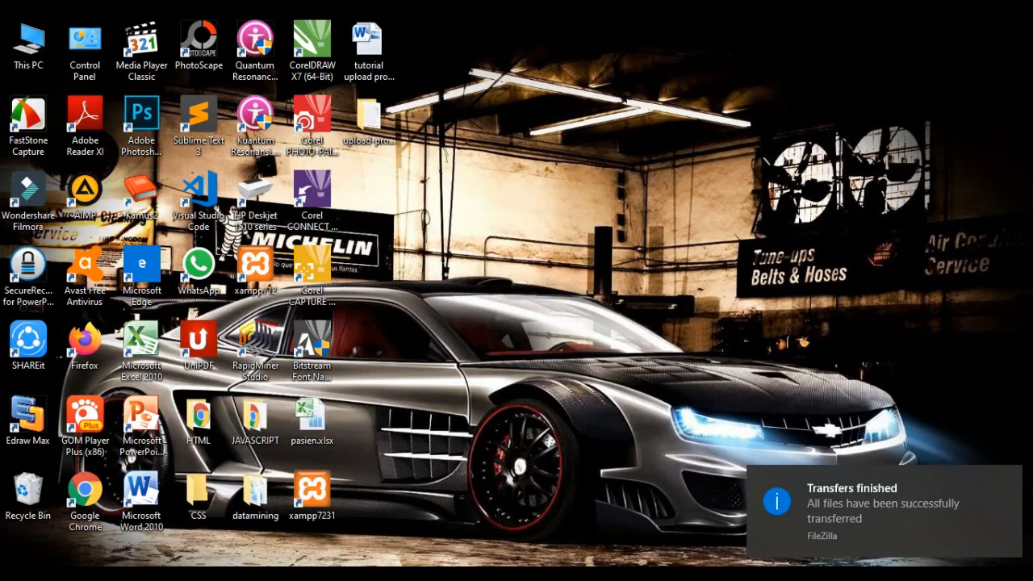
Step: Copy gudangku.epizy.com from the InfinityFree account page and load it in a new Chrome tab
{"action": "left_click", "coordinate": [274, 573]}
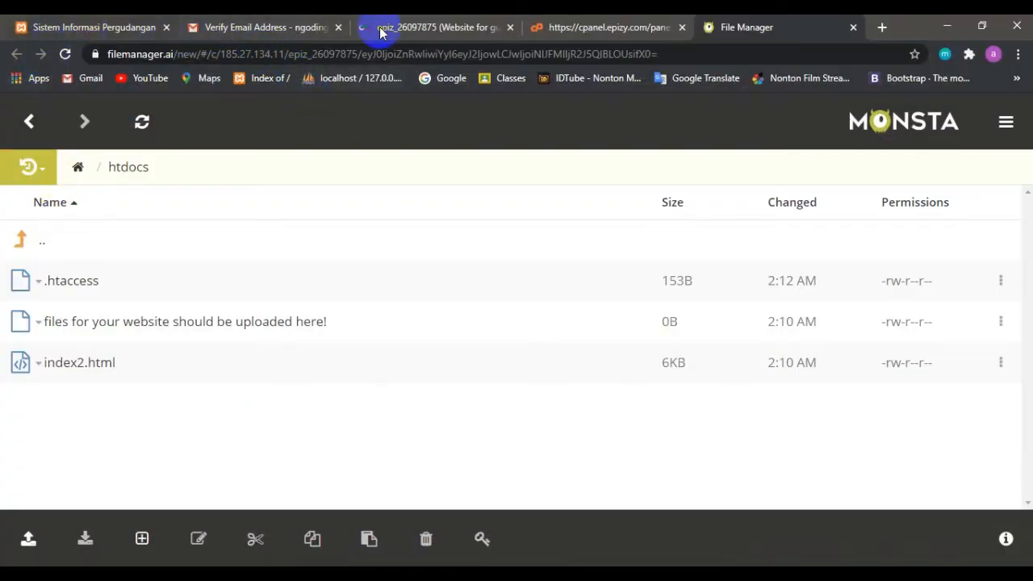
{"action": "left_click", "coordinate": [436, 30]}
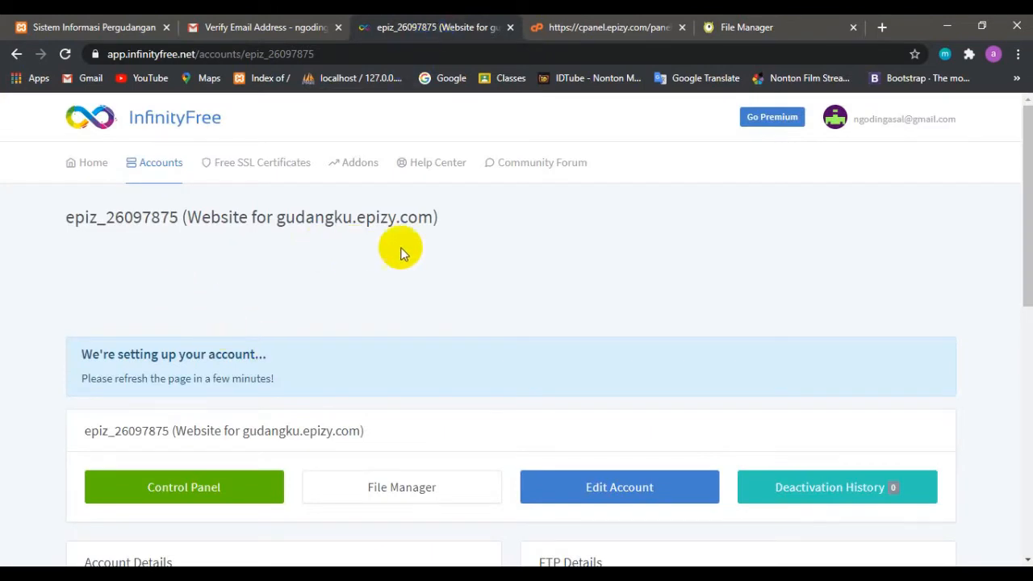
{"action": "left_click_drag", "start_coordinate": [433, 218], "coordinate": [275, 219]}
{"action": "key", "text": "ctrl+c"}
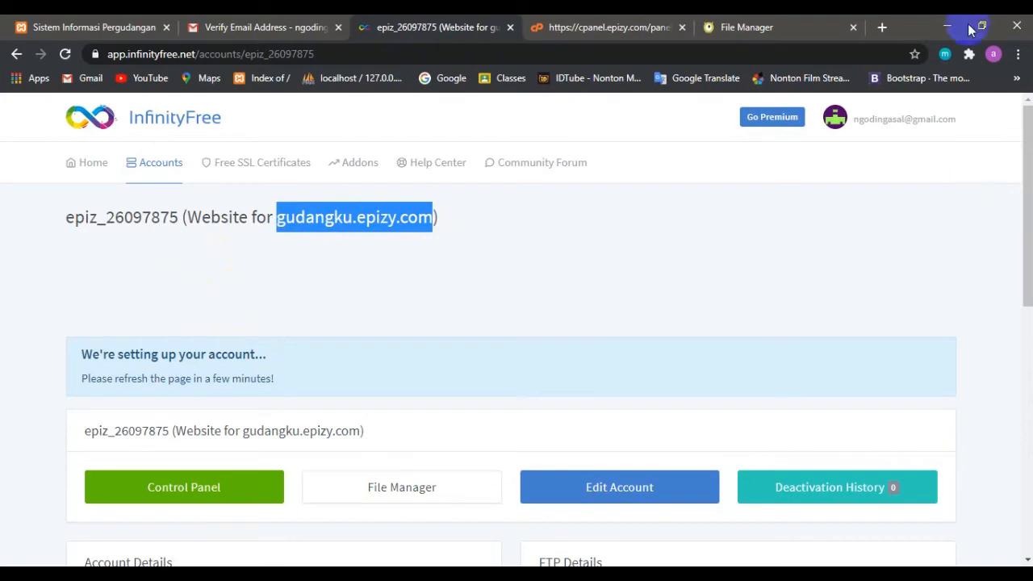
{"action": "left_click", "coordinate": [882, 27]}
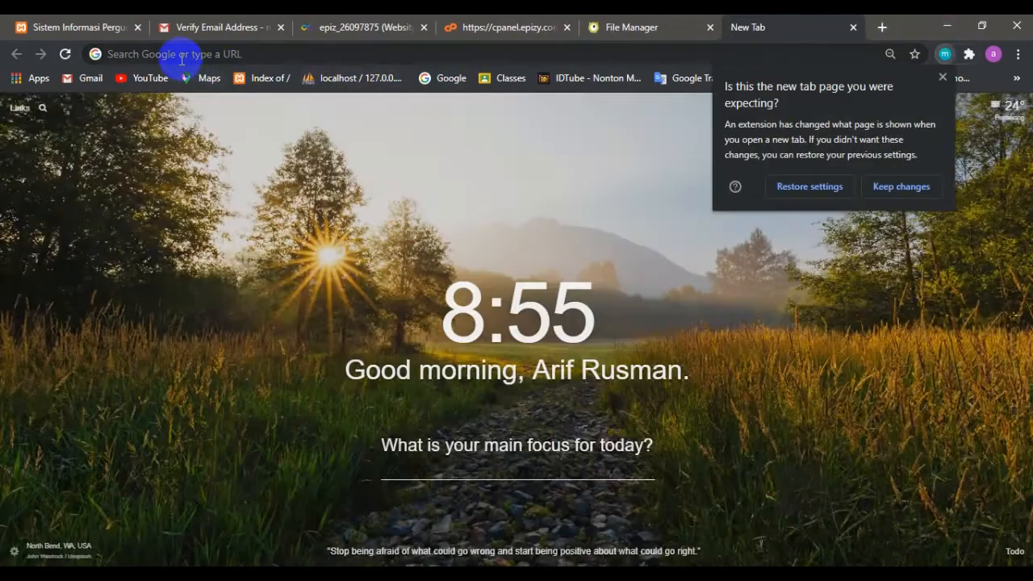
{"action": "left_click", "coordinate": [182, 56]}
{"action": "key", "text": "ctrl+v"}
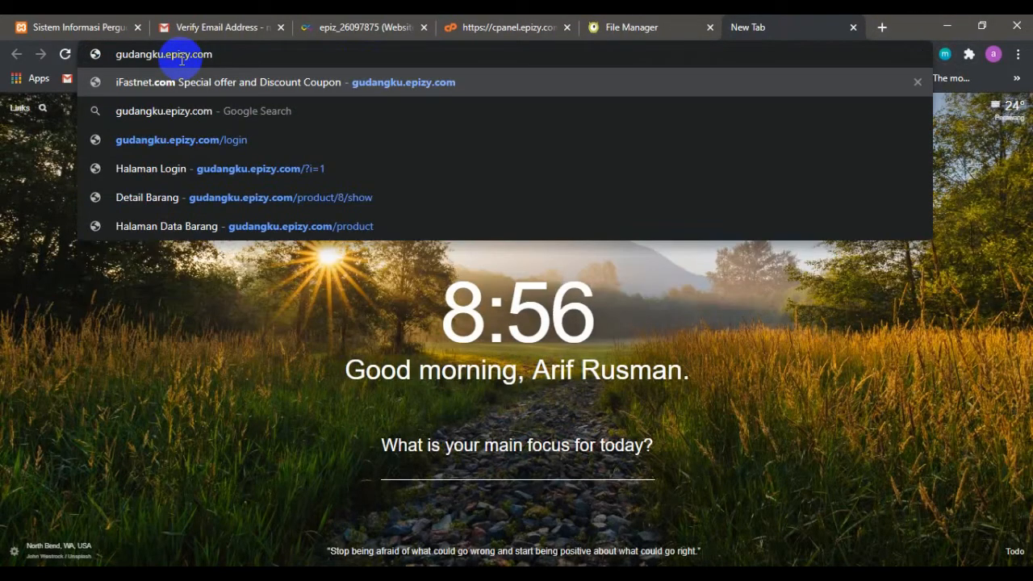
{"action": "key", "text": "Return"}
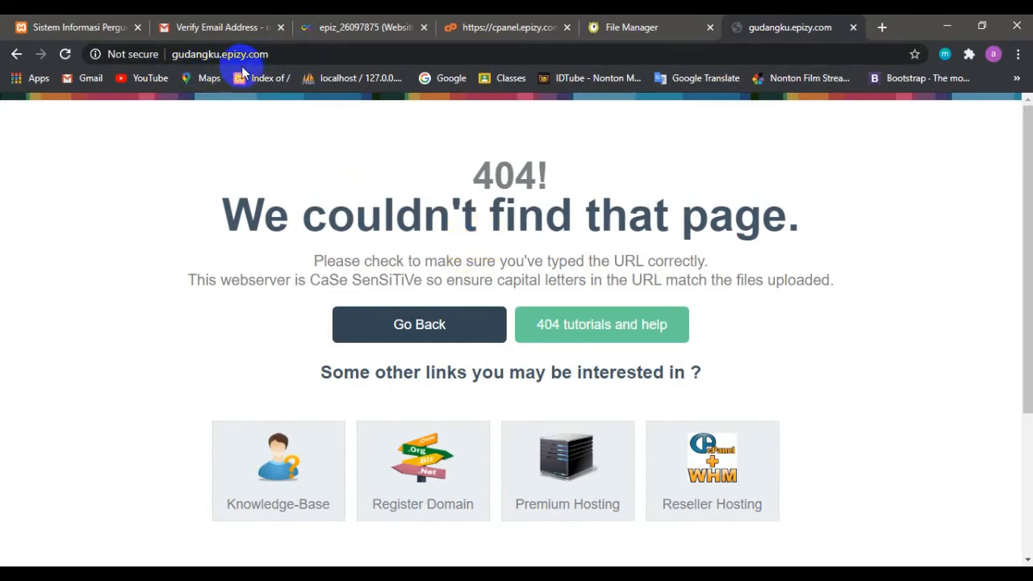
Step: Reload the gudangku.epizy.com page, which still returns the 404 error
{"action": "left_click", "coordinate": [310, 54]}
{"action": "left_click", "coordinate": [313, 54]}
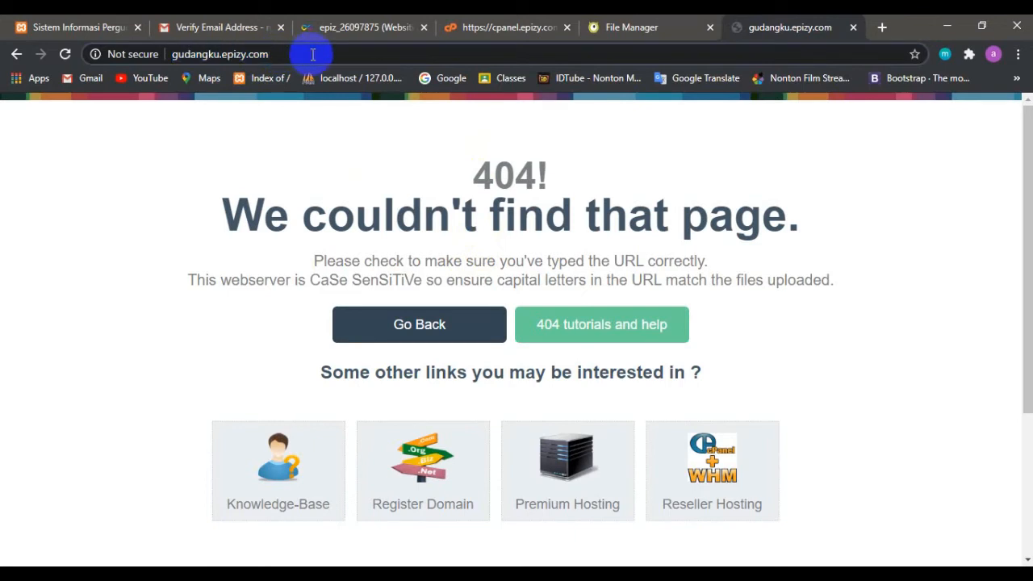
{"action": "key", "text": "Return"}
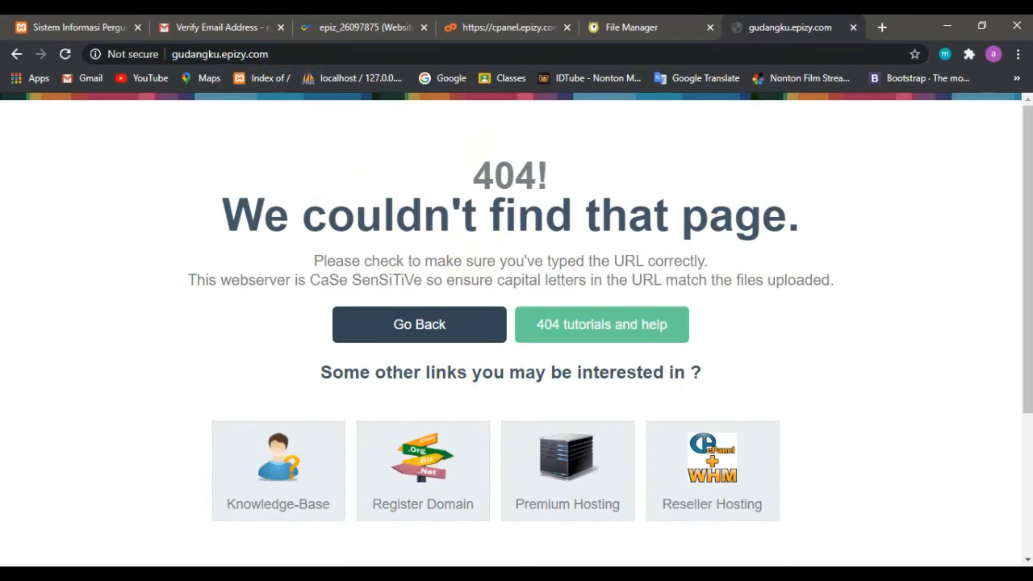
{"action": "scroll", "coordinate": [517, 323], "scroll_direction": "down", "scroll_amount": 3}
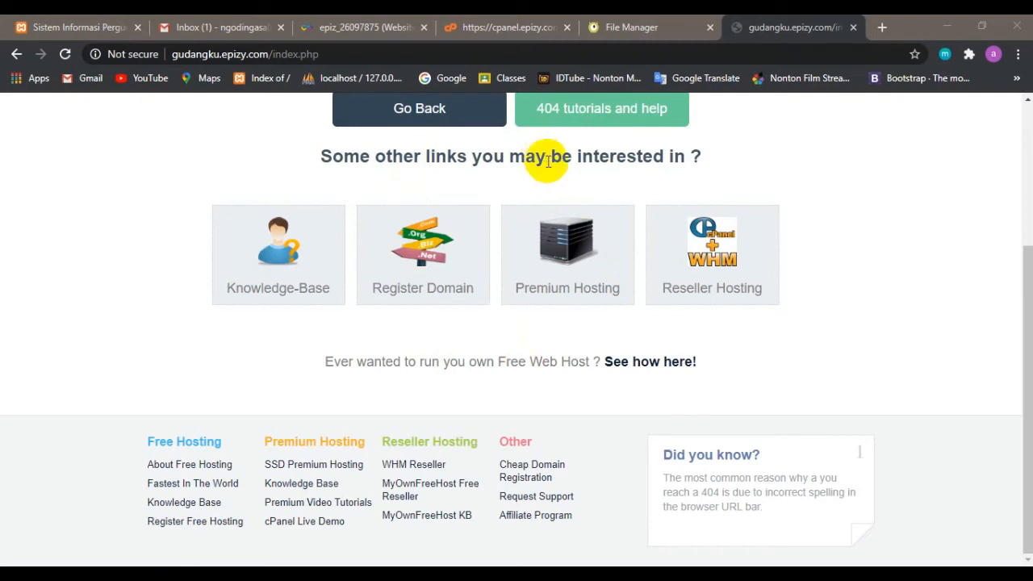
Step: Reload the InfinityFree account page and sign back in, then return to the site tab
{"action": "left_click", "coordinate": [366, 30]}
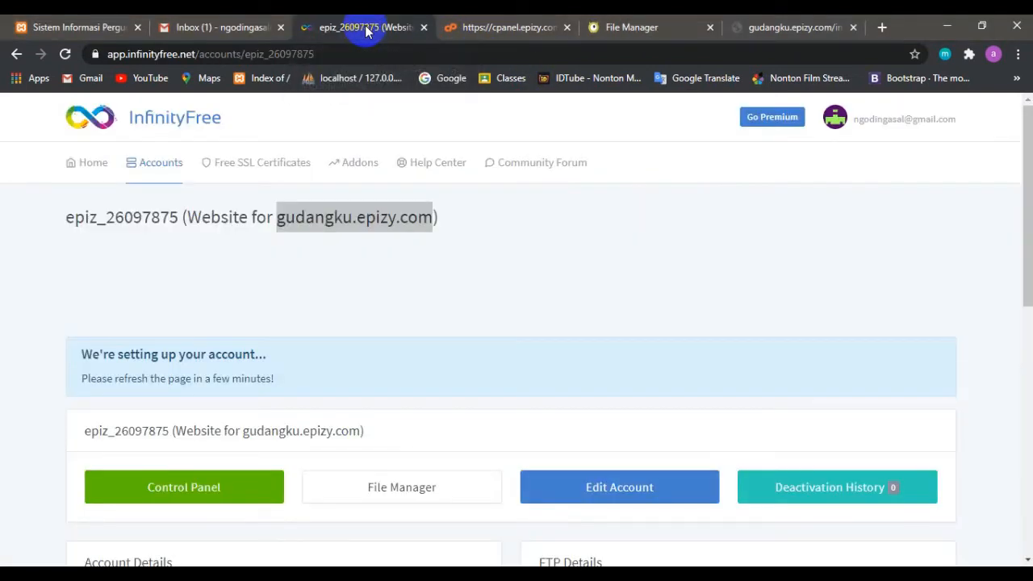
{"action": "left_click", "coordinate": [373, 53]}
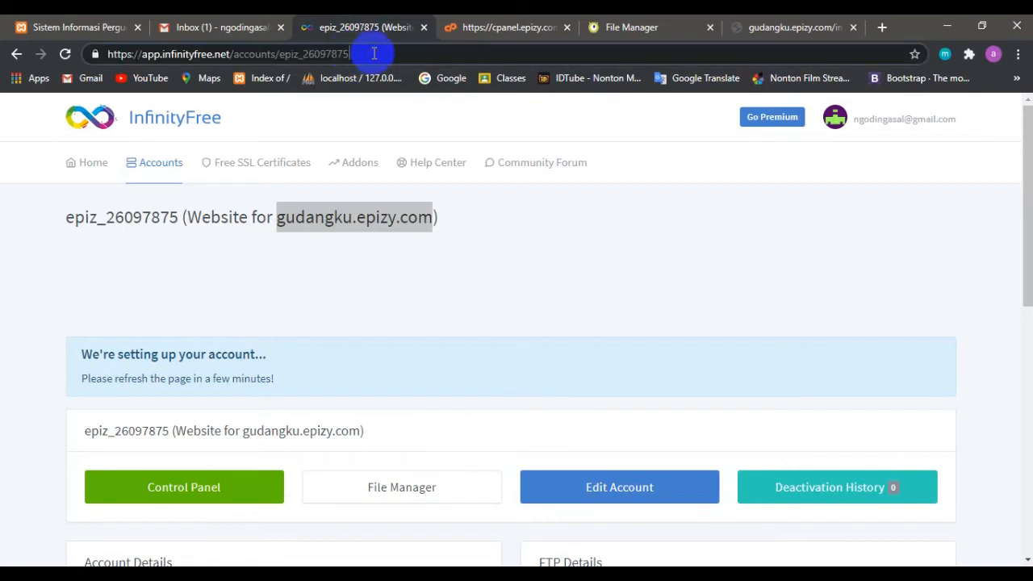
{"action": "key", "text": "Return"}
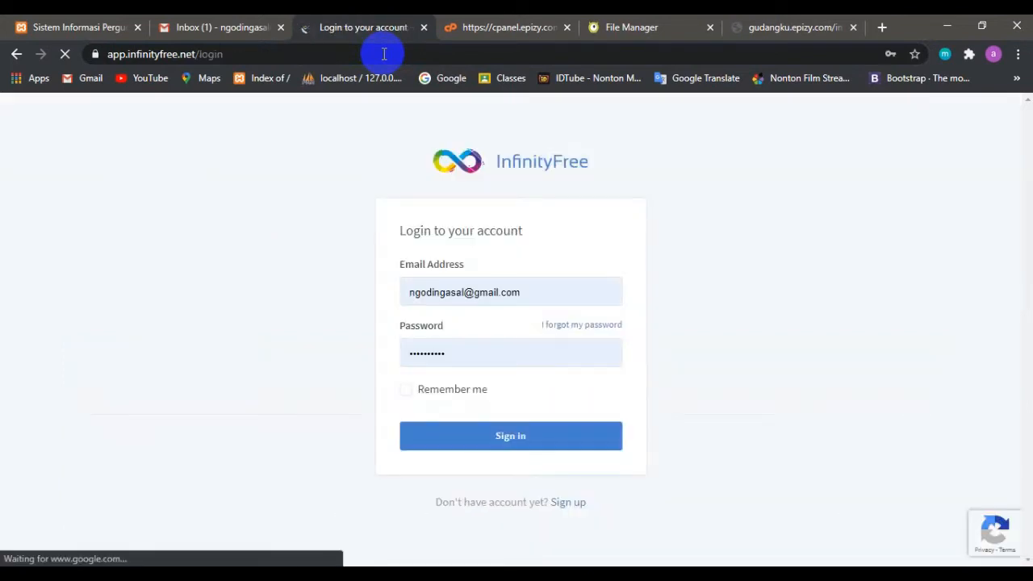
{"action": "left_click", "coordinate": [517, 436]}
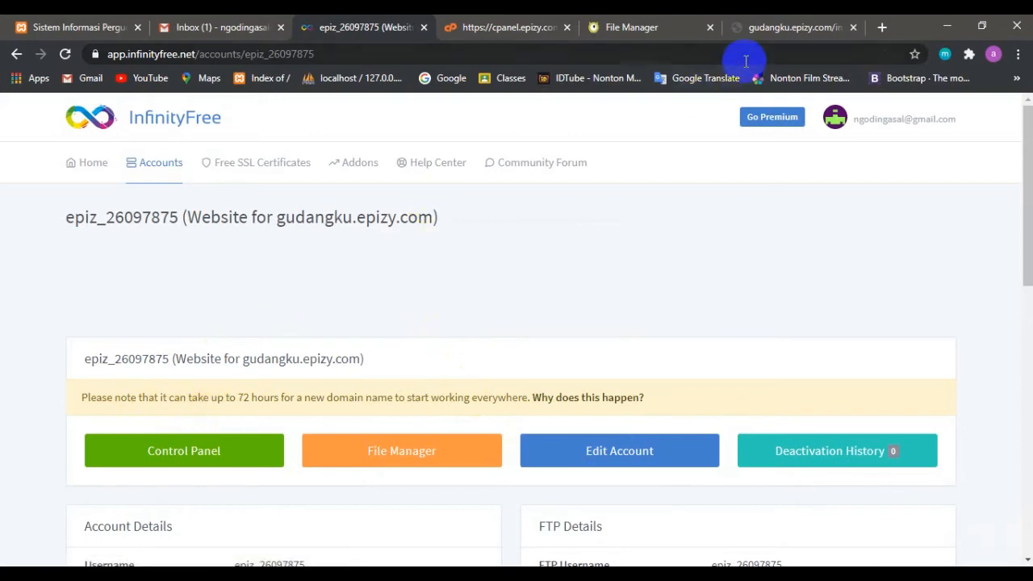
{"action": "left_click", "coordinate": [795, 29]}
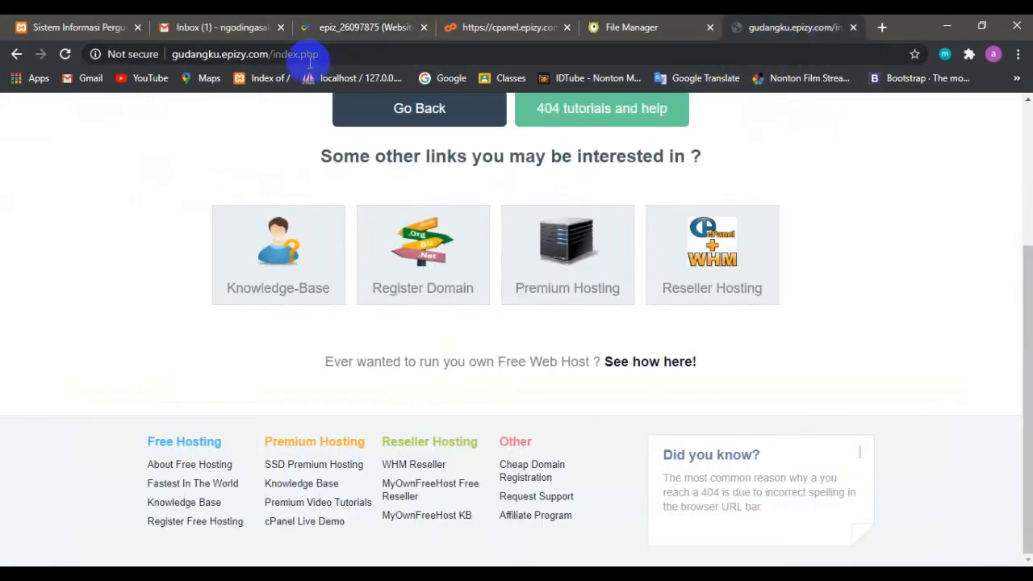
Step: Trim index.php off the address and load the gudangku.epizy.com site root
{"action": "left_click", "coordinate": [332, 54]}
{"action": "left_click", "coordinate": [358, 54]}
{"action": "key", "text": "BackSpace"}
{"action": "key", "text": "BackSpace"}
{"action": "key", "text": "BackSpace"}
{"action": "key", "text": "BackSpace"}
{"action": "key", "text": "BackSpace"}
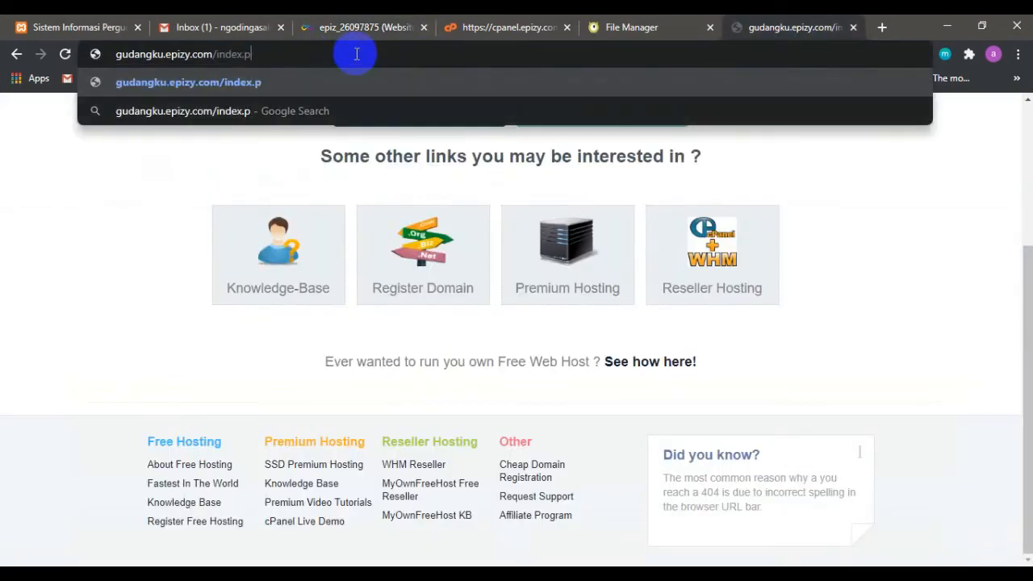
{"action": "key", "text": "BackSpace"}
{"action": "key", "text": "BackSpace"}
{"action": "key", "text": "BackSpace"}
{"action": "key", "text": "BackSpace"}
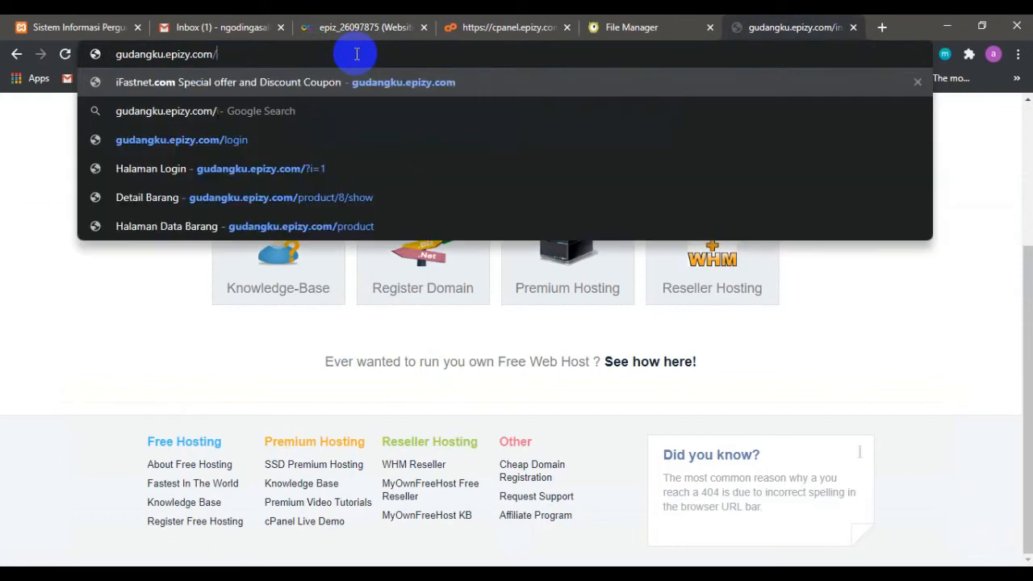
{"action": "key", "text": "Return"}
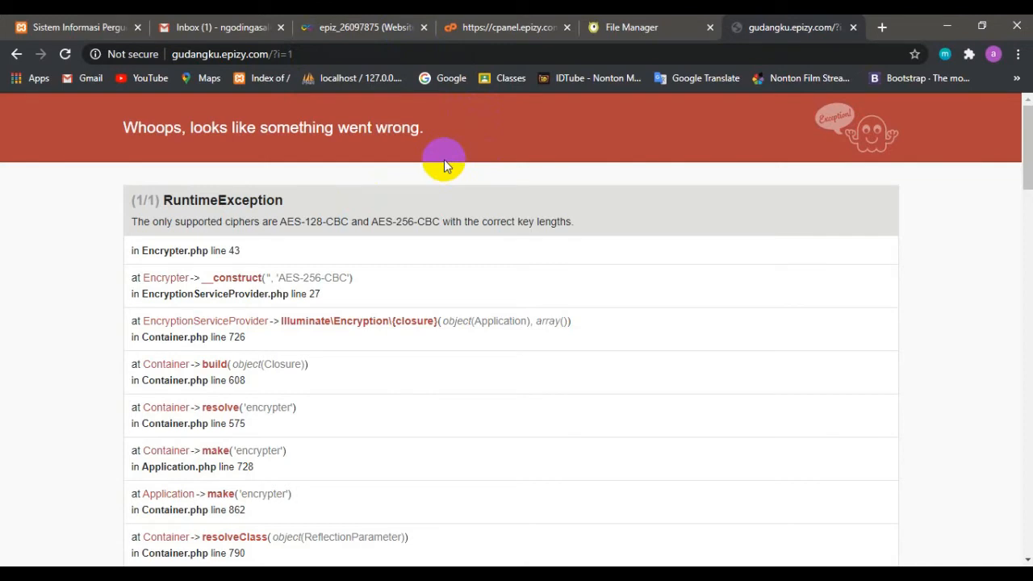
Step: In the cpanel.epizy.com tab, choose MySQL Databases under the Databases section
{"action": "left_click", "coordinate": [500, 28]}
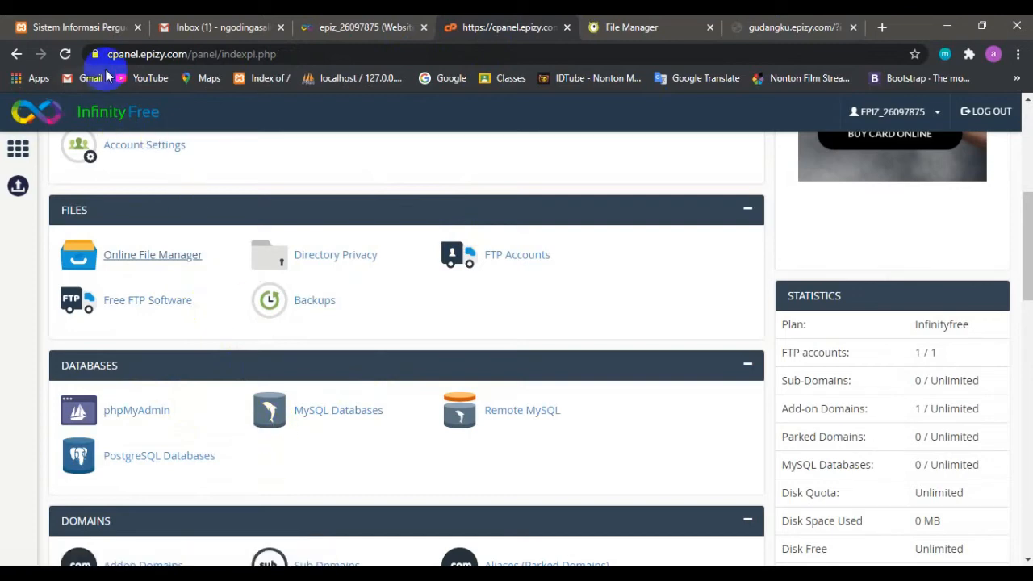
{"action": "left_click", "coordinate": [335, 421]}
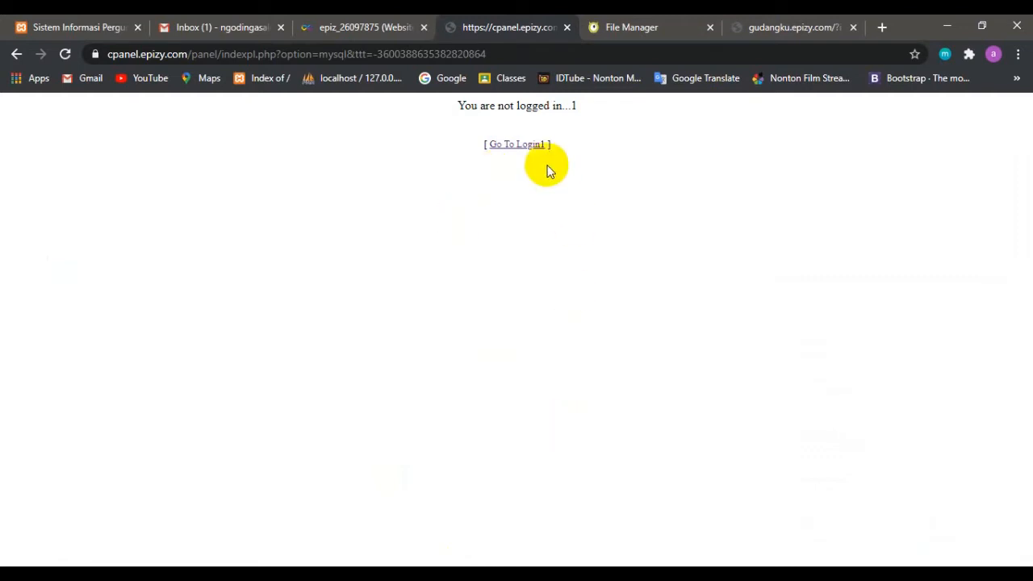
Step: Go to the cPanel login page and paste in the account username copied from Notepad
{"action": "left_click", "coordinate": [509, 145]}
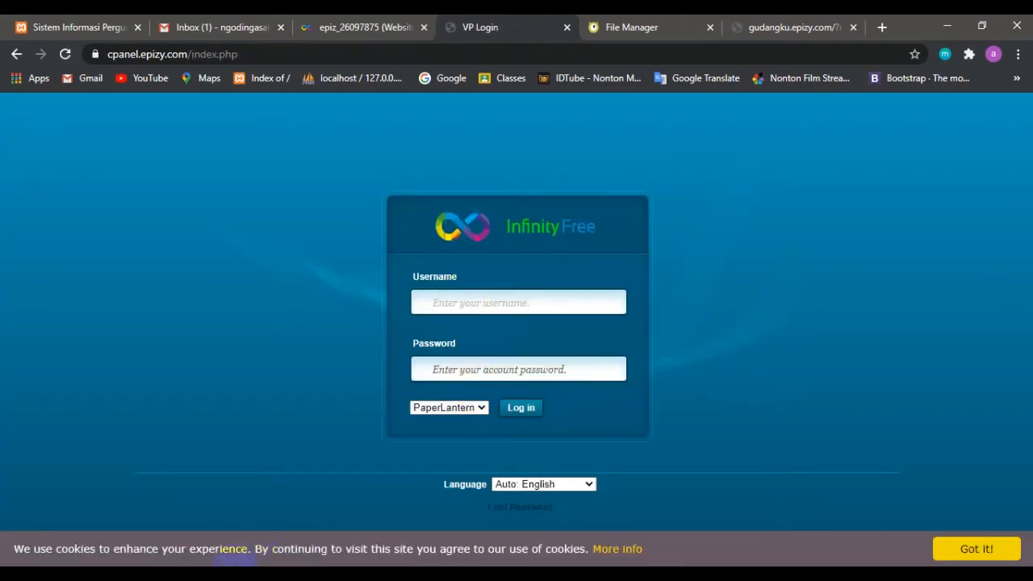
{"action": "key", "text": "alt+Tab"}
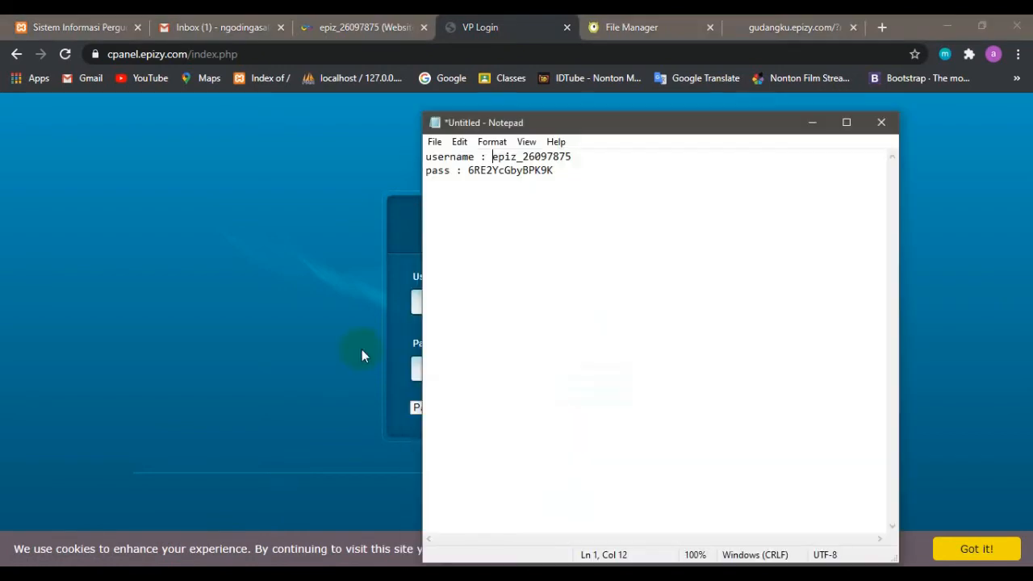
{"action": "left_click", "coordinate": [573, 159]}
{"action": "left_click_drag", "start_coordinate": [572, 158], "coordinate": [490, 157]}
{"action": "key", "text": "ctrl+c"}
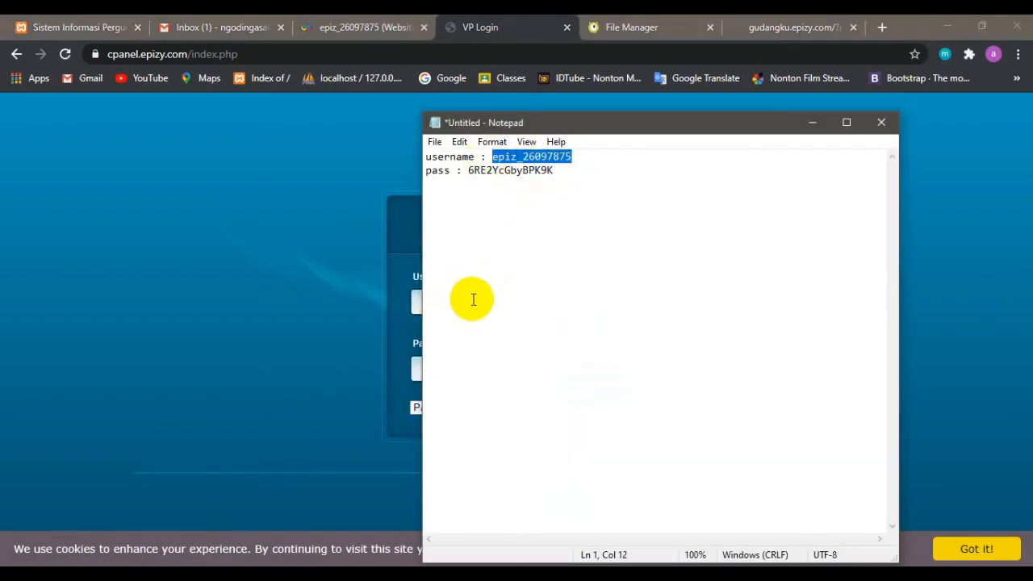
{"action": "left_click", "coordinate": [822, 127]}
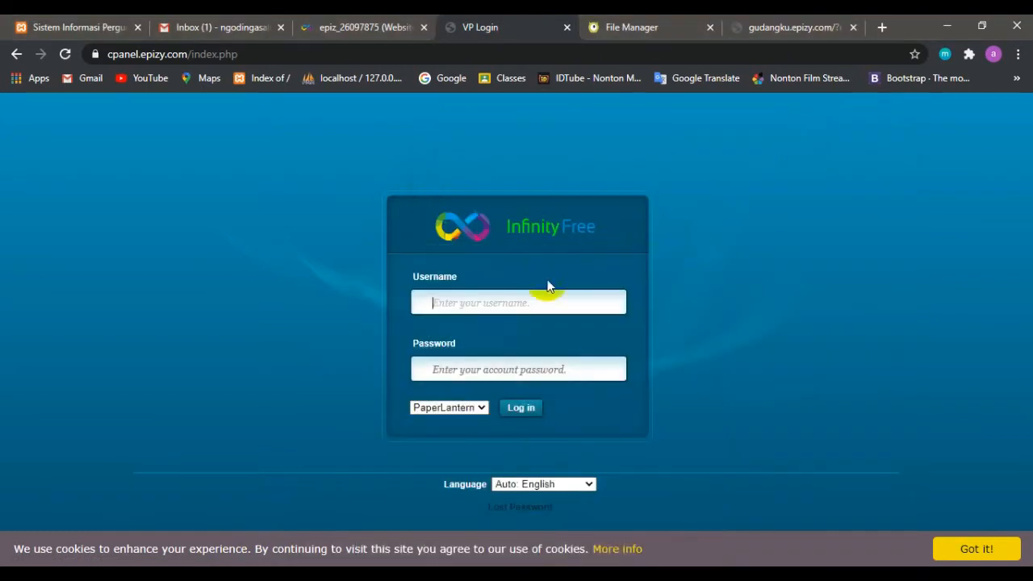
{"action": "left_click", "coordinate": [466, 302]}
{"action": "key", "text": "ctrl+v"}
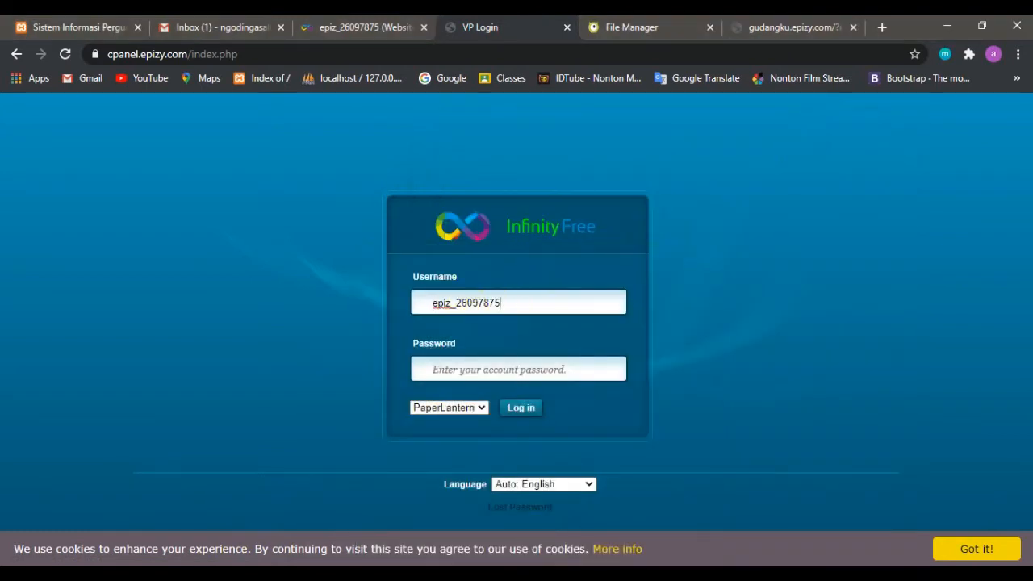
Step: Paste the account password copied from Notepad and log in to cPanel
{"action": "key", "text": "alt+Tab"}
{"action": "left_click_drag", "start_coordinate": [553, 170], "coordinate": [468, 180]}
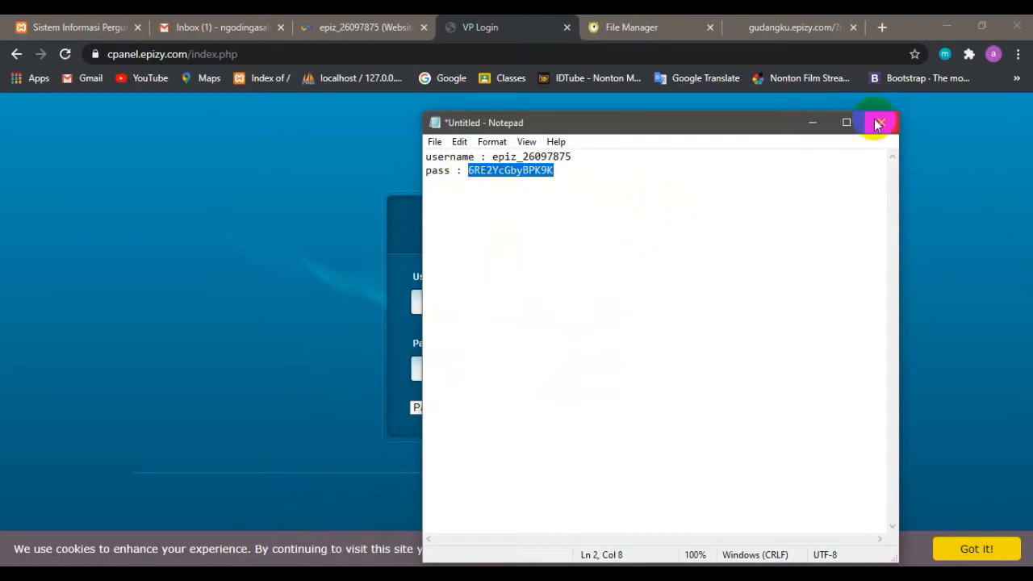
{"action": "left_click", "coordinate": [812, 123]}
{"action": "left_click", "coordinate": [456, 370]}
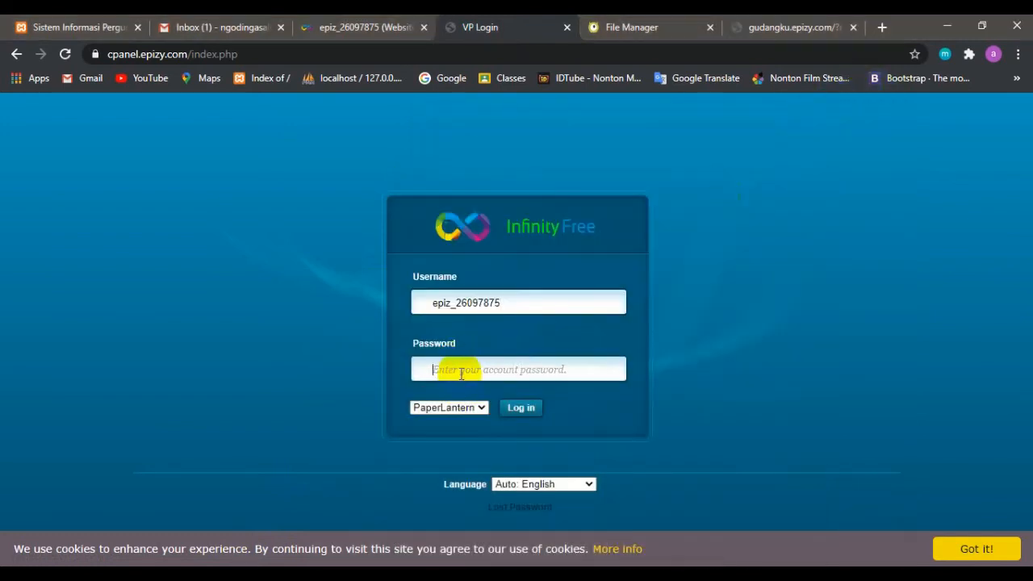
{"action": "key", "text": "ctrl+v"}
{"action": "left_click", "coordinate": [519, 409]}
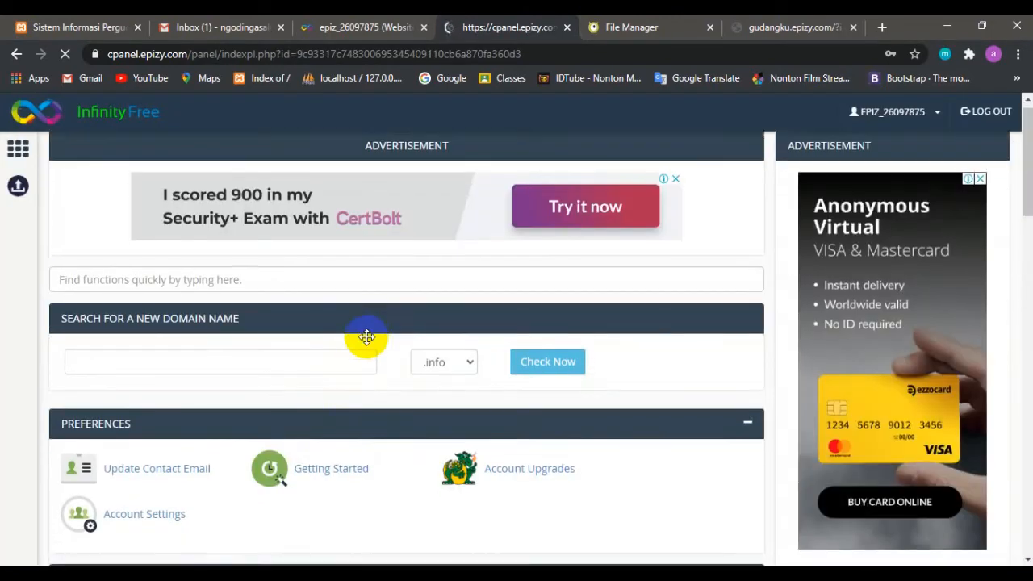
Step: Open the cPanel MySQL Databases page and enter 'gudang' as the new database name
{"action": "scroll", "coordinate": [364, 337], "scroll_direction": "down", "scroll_amount": 3}
{"action": "scroll", "coordinate": [365, 336], "scroll_direction": "down", "scroll_amount": 3}
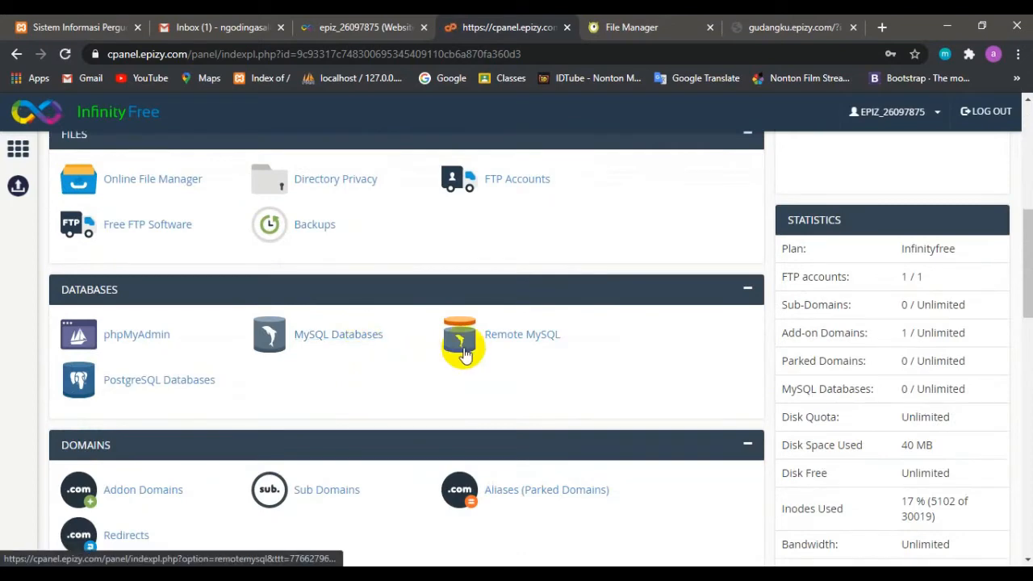
{"action": "left_click", "coordinate": [344, 338]}
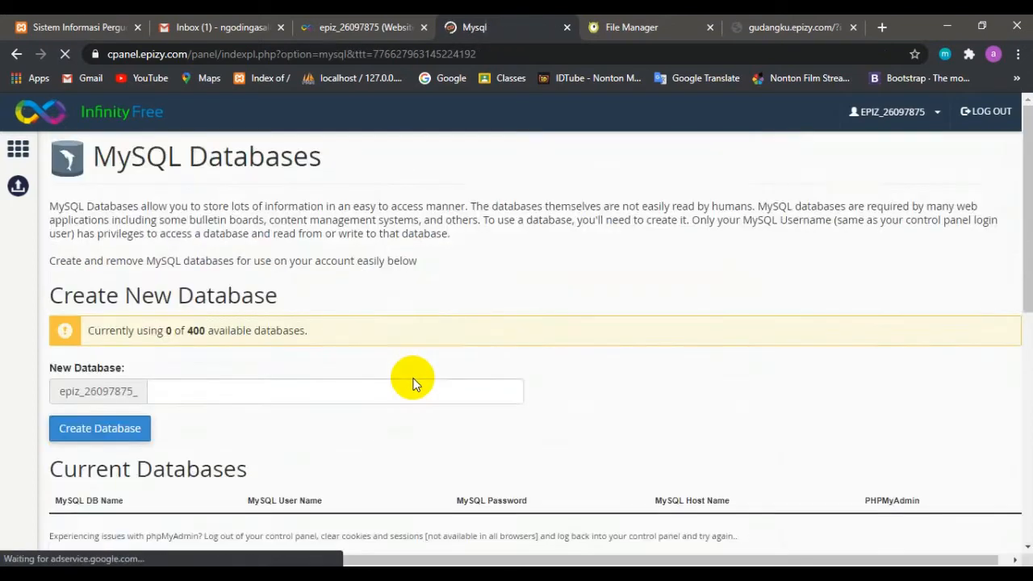
{"action": "scroll", "coordinate": [382, 323], "scroll_direction": "down", "scroll_amount": 2}
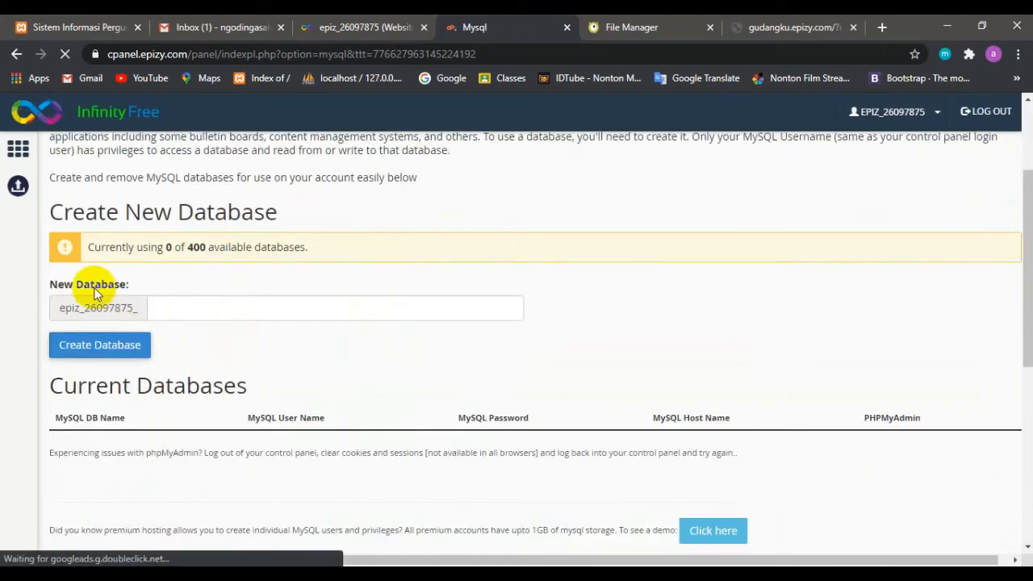
{"action": "left_click", "coordinate": [187, 307]}
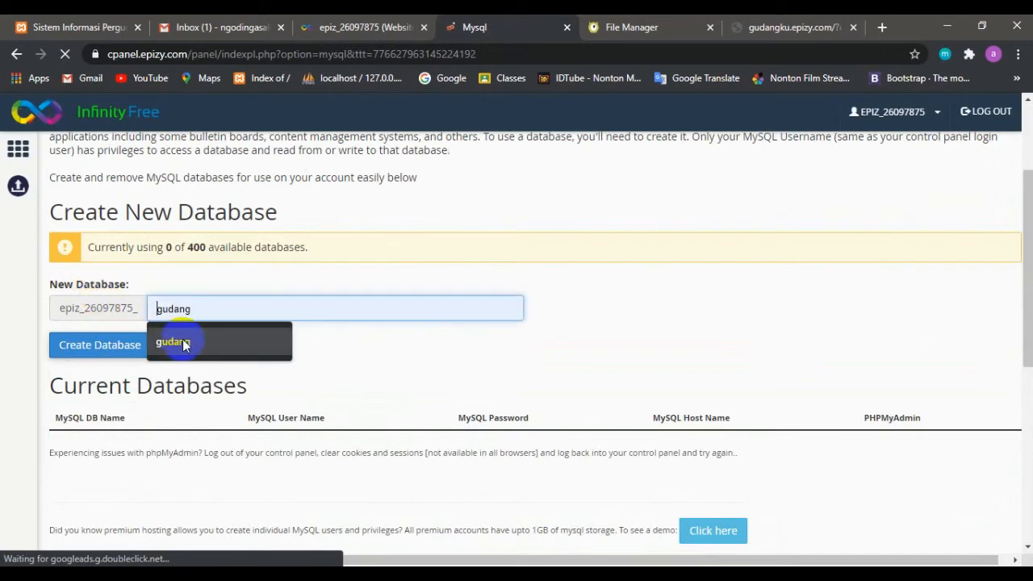
{"action": "left_click", "coordinate": [185, 342]}
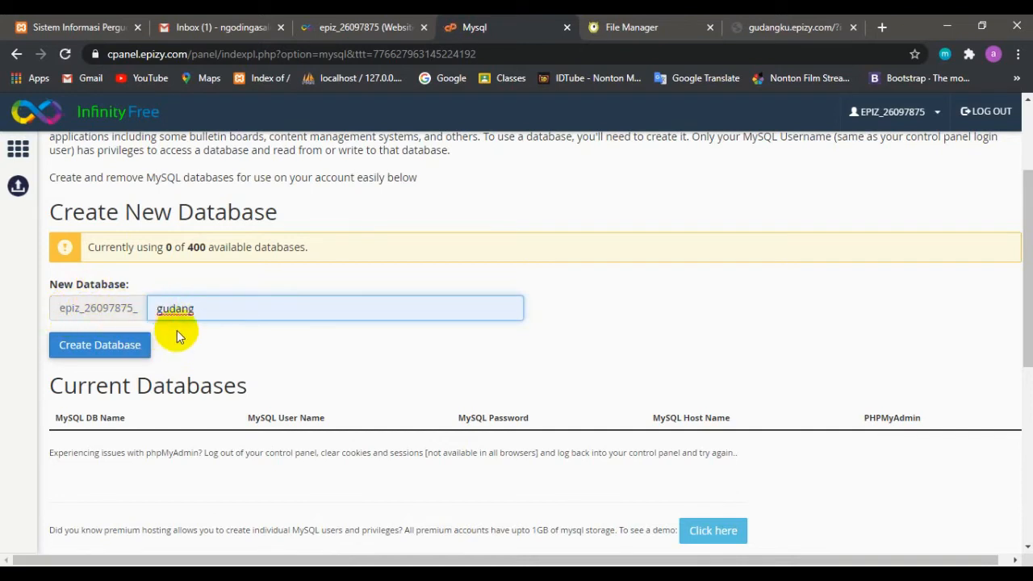
Step: Create the gudang database, check the saved password in Notepad, and open gudang in phpMyAdmin
{"action": "left_click", "coordinate": [112, 352]}
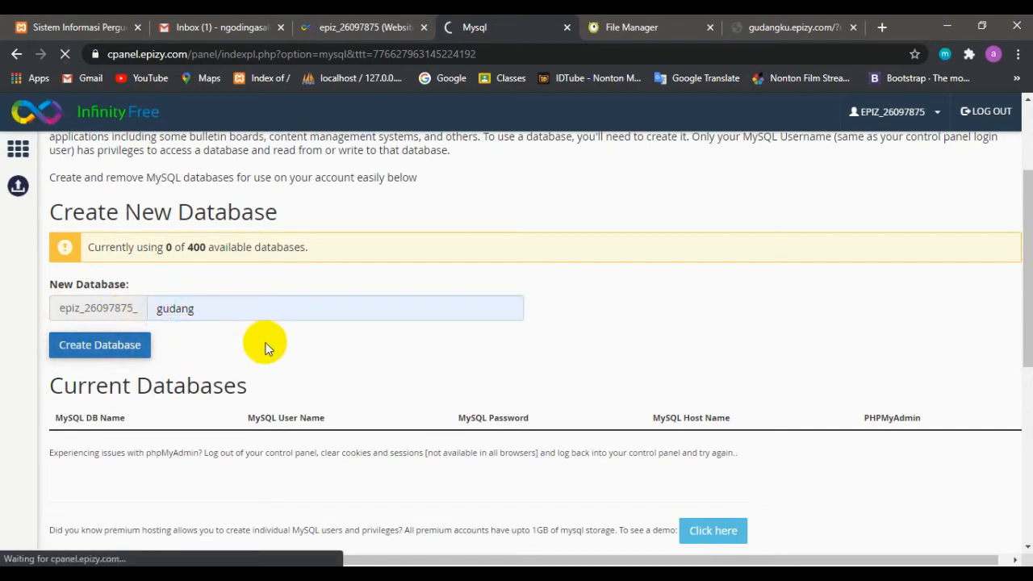
{"action": "scroll", "coordinate": [266, 345], "scroll_direction": "down", "scroll_amount": 3}
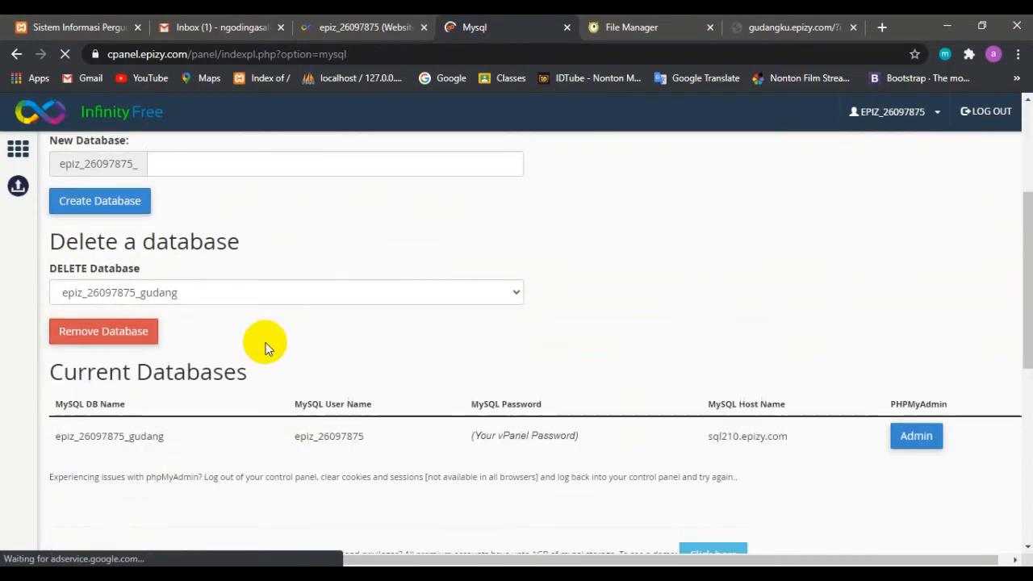
{"action": "scroll", "coordinate": [203, 368], "scroll_direction": "down", "scroll_amount": 2}
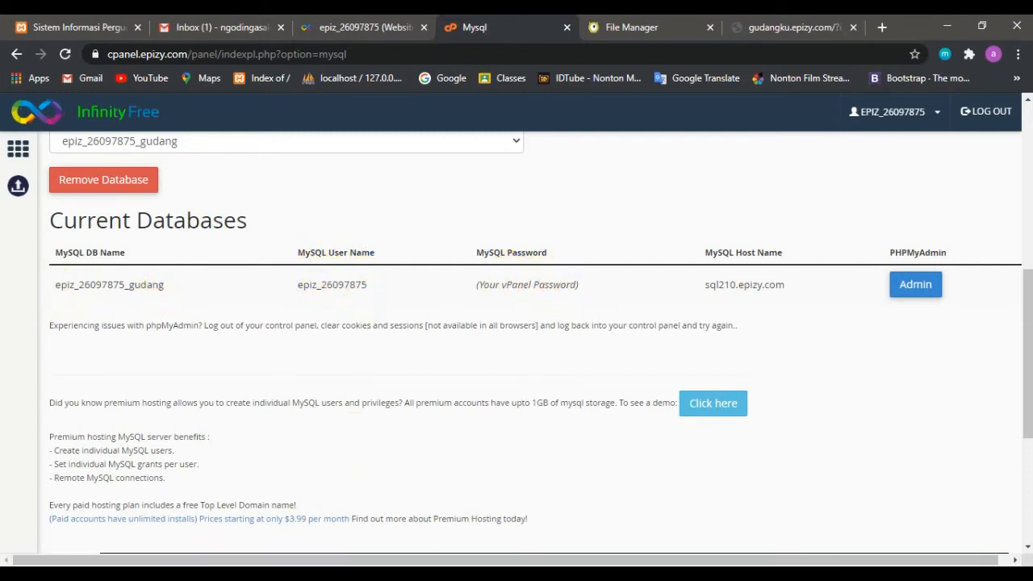
{"action": "left_click", "coordinate": [246, 576]}
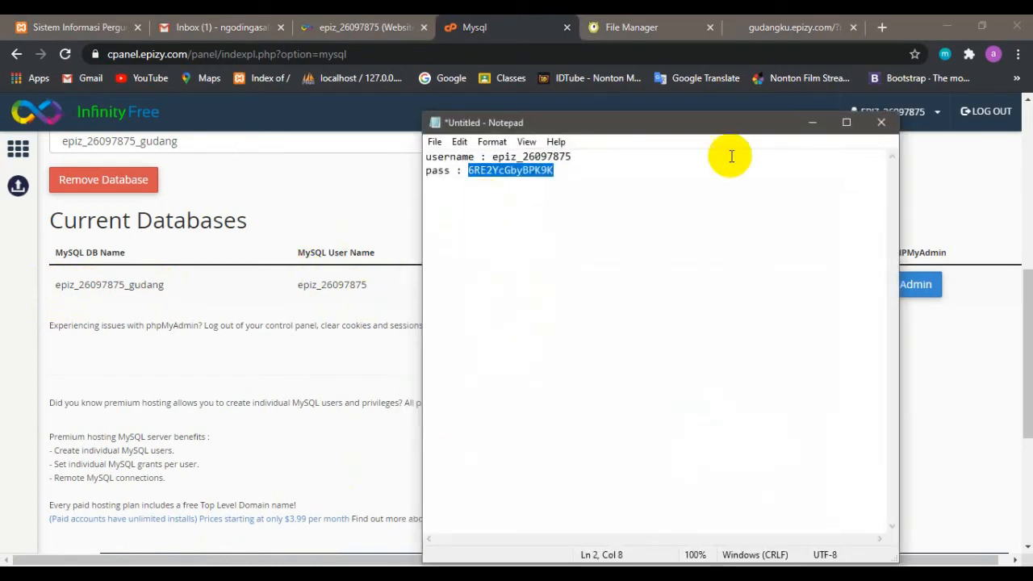
{"action": "left_click", "coordinate": [811, 121]}
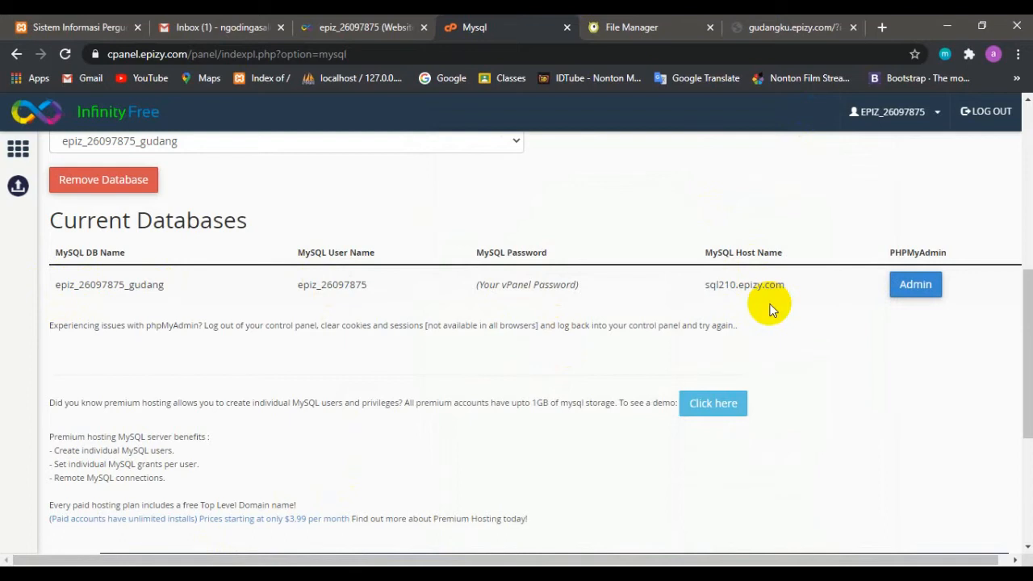
{"action": "left_click", "coordinate": [915, 290]}
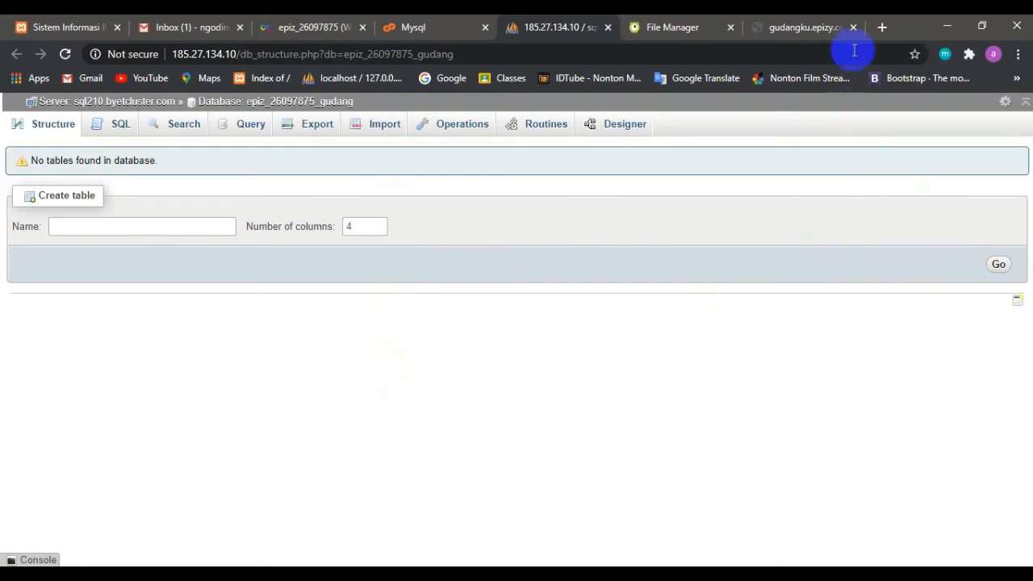
Step: Go to localhost/phpmyadmin in a new tab and open the local db_gudang database
{"action": "left_click", "coordinate": [881, 28]}
{"action": "left_click", "coordinate": [168, 54]}
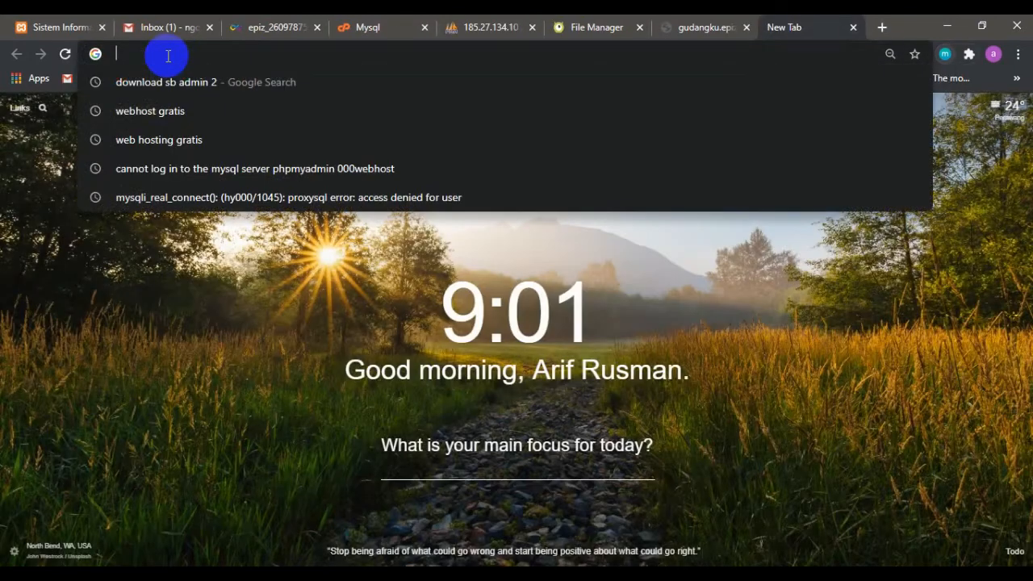
{"action": "type", "text": "localhost"}
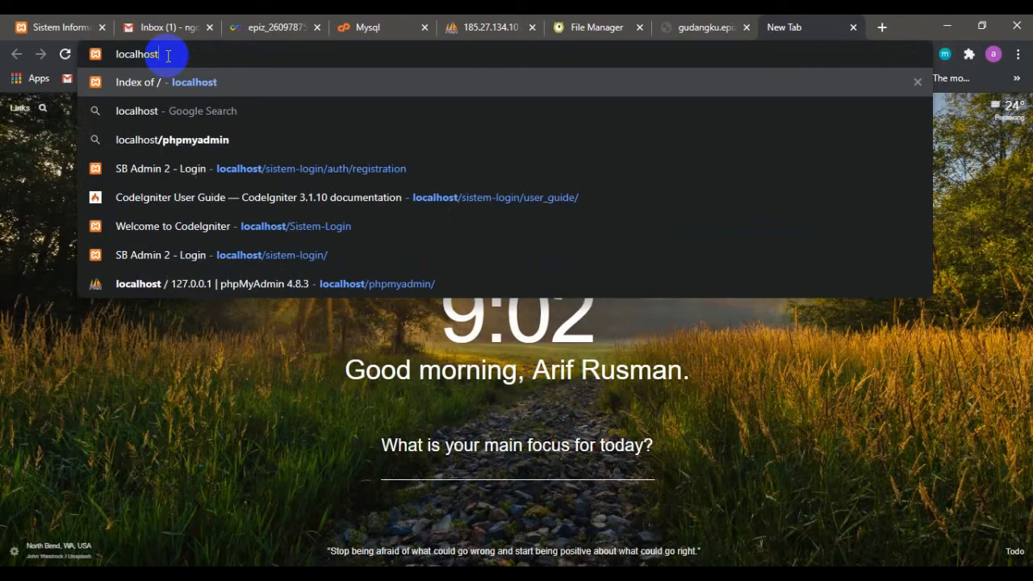
{"action": "type", "text": "/php"}
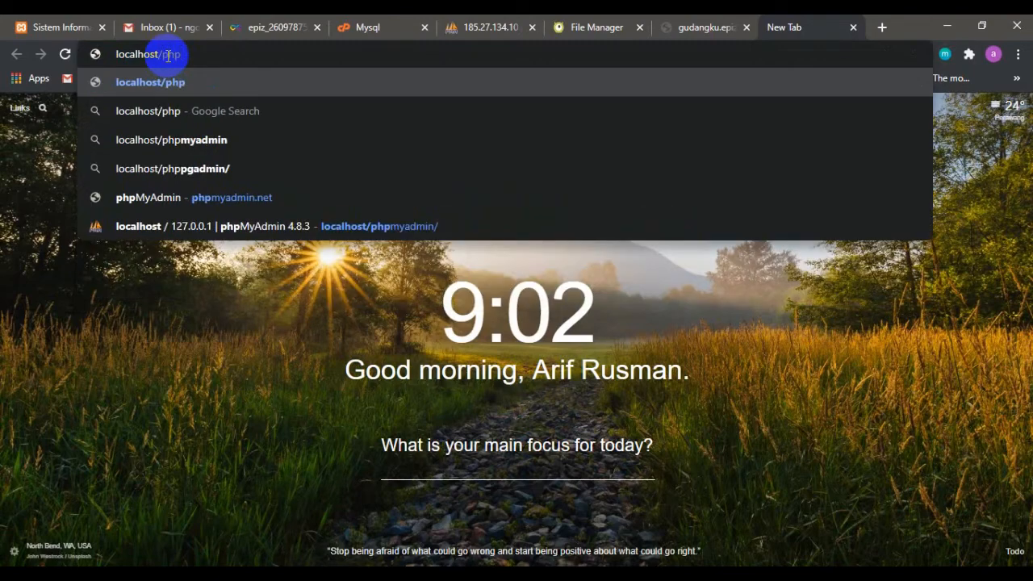
{"action": "type", "text": "myadmin"}
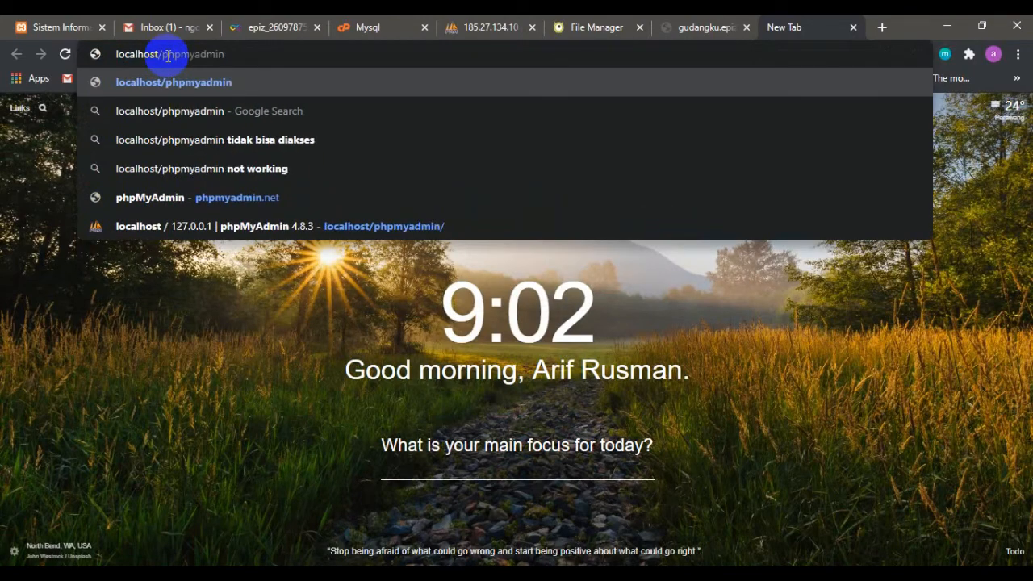
{"action": "key", "text": "Return"}
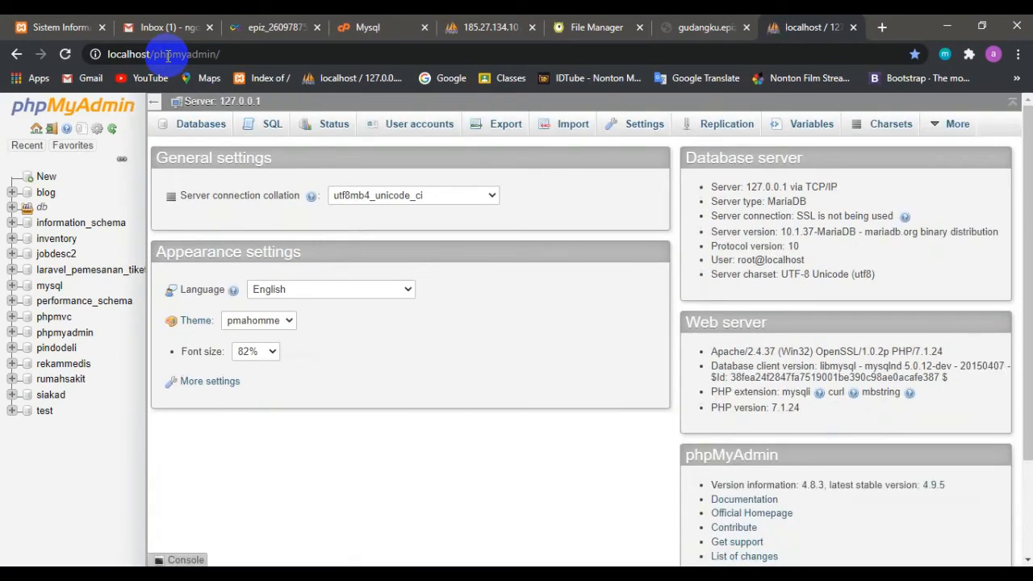
{"action": "left_click", "coordinate": [11, 208]}
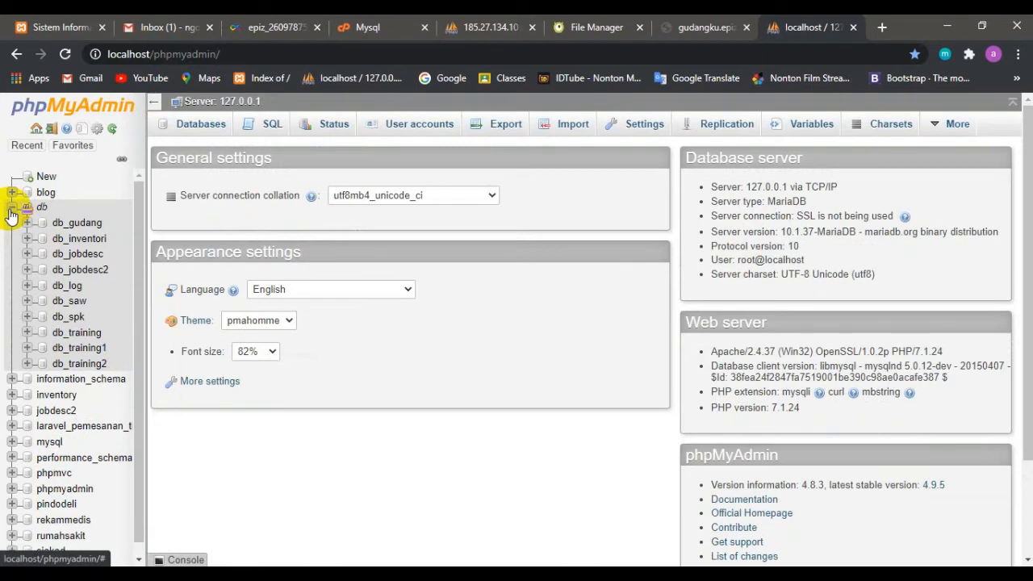
{"action": "left_click", "coordinate": [80, 223]}
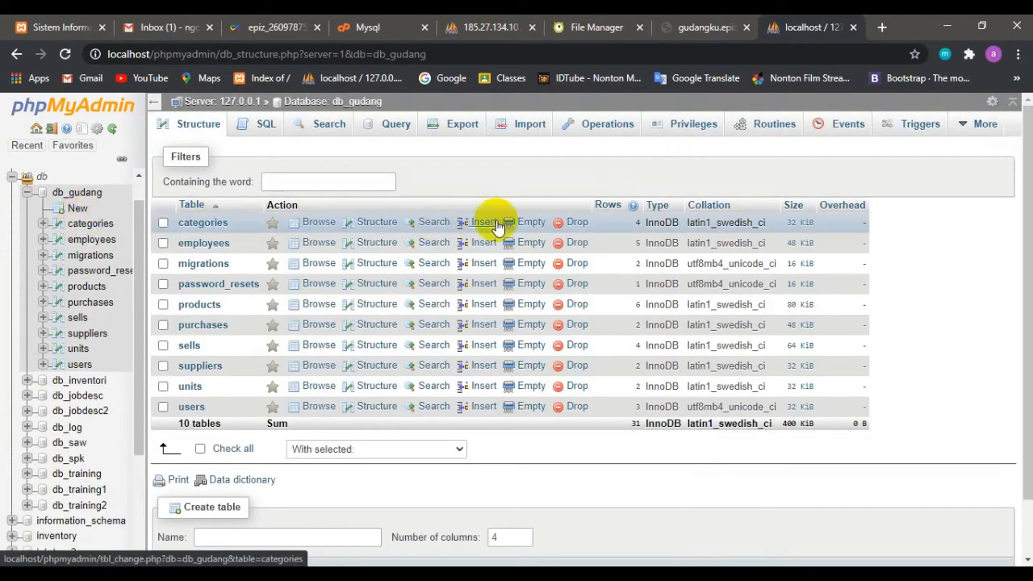
Step: Run a Custom SQL export of db_gudang to a file, saved as db_gudang (1).sql
{"action": "left_click", "coordinate": [457, 126]}
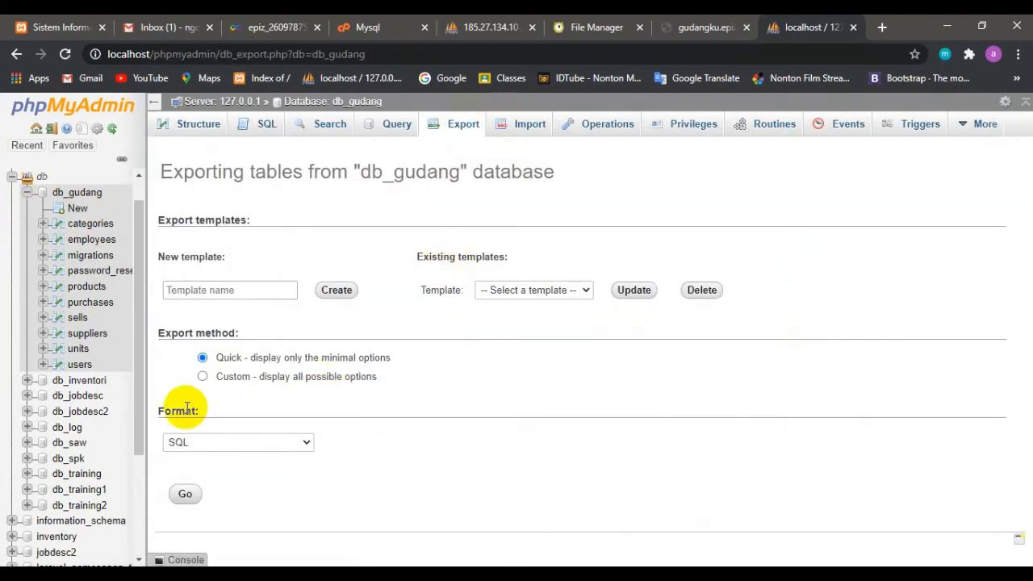
{"action": "left_click", "coordinate": [202, 376]}
{"action": "scroll", "coordinate": [450, 370], "scroll_direction": "down", "scroll_amount": 5}
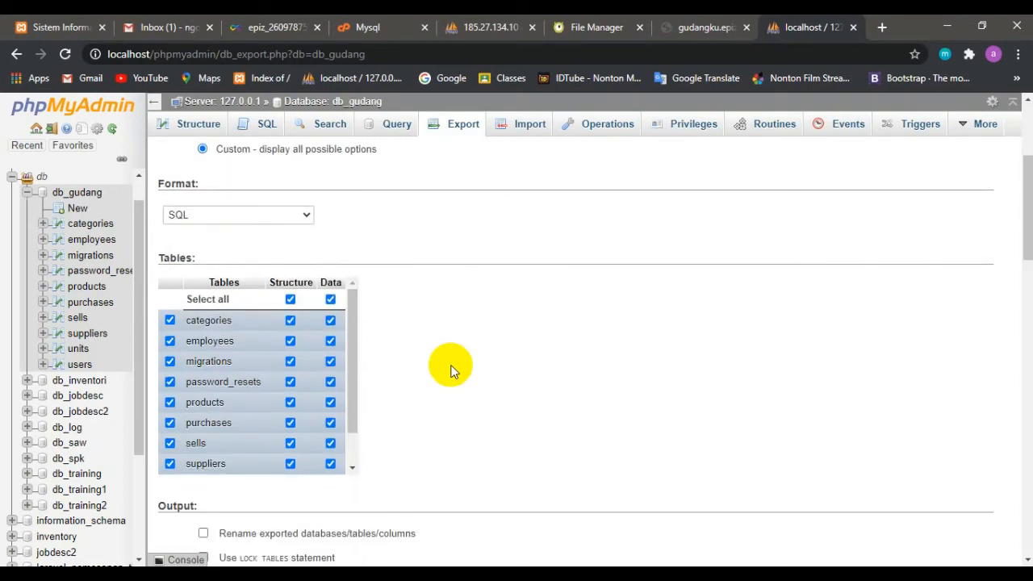
{"action": "left_click", "coordinate": [203, 353]}
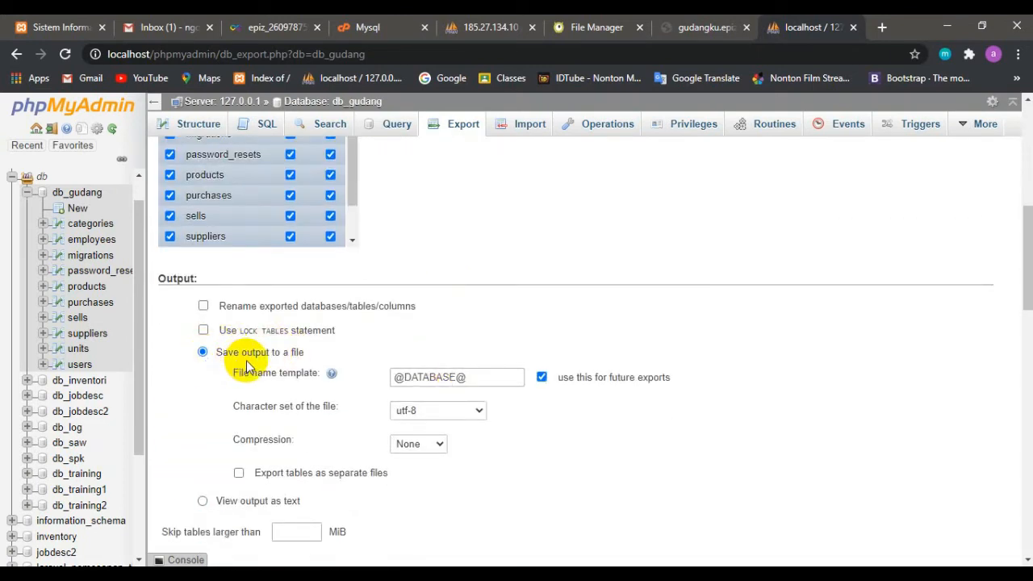
{"action": "scroll", "coordinate": [407, 347], "scroll_direction": "down", "scroll_amount": 15}
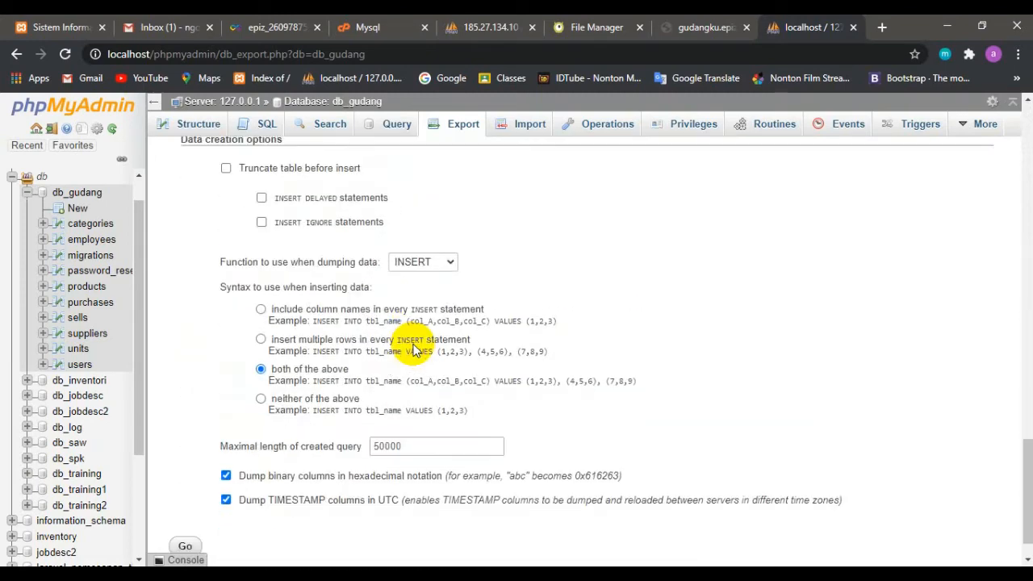
{"action": "left_click", "coordinate": [185, 501]}
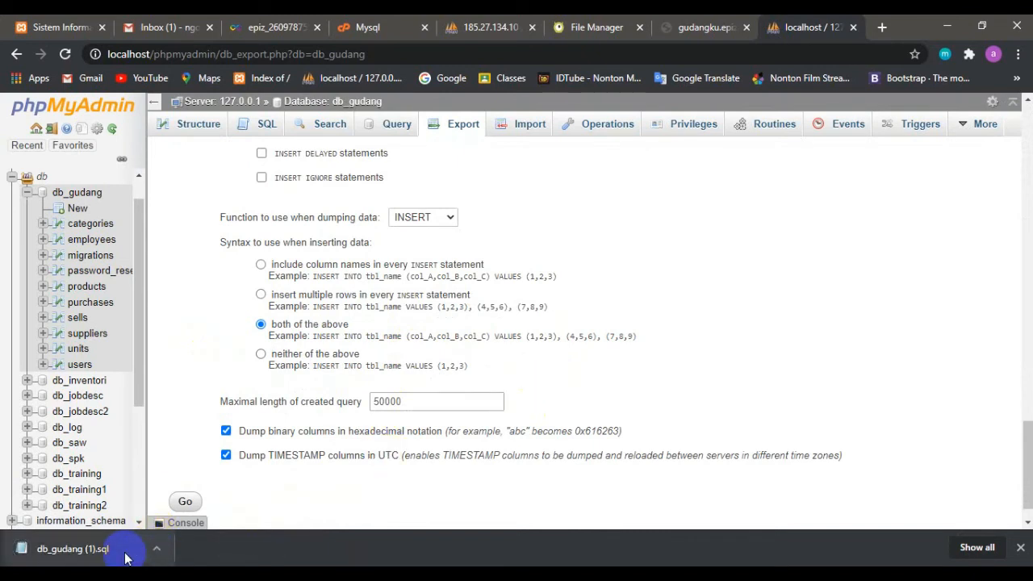
{"action": "left_click", "coordinate": [1019, 548]}
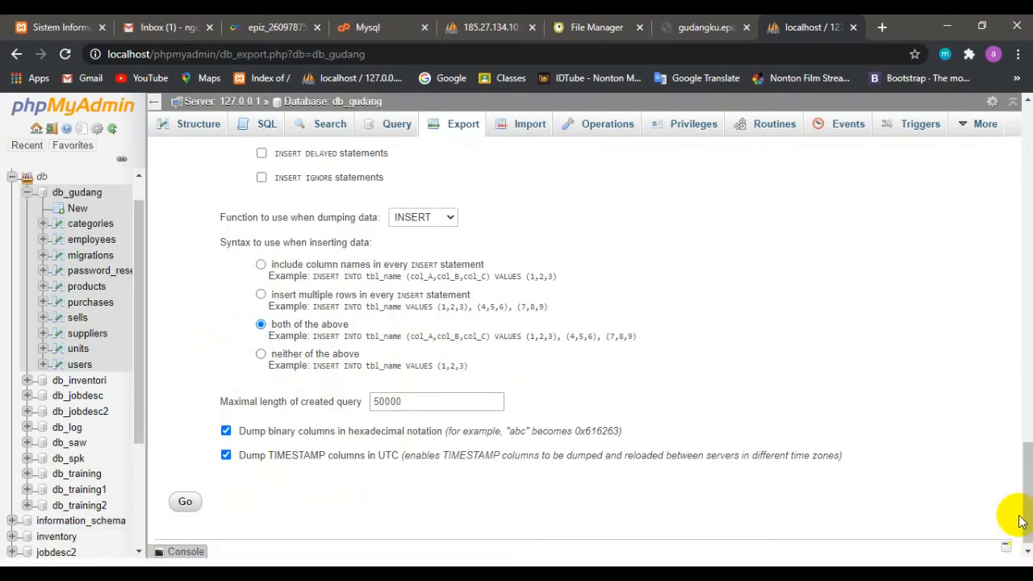
Step: Import the db_gudang (1).sql file into the hosted gudang database through phpMyAdmin's Import page
{"action": "left_click", "coordinate": [484, 29]}
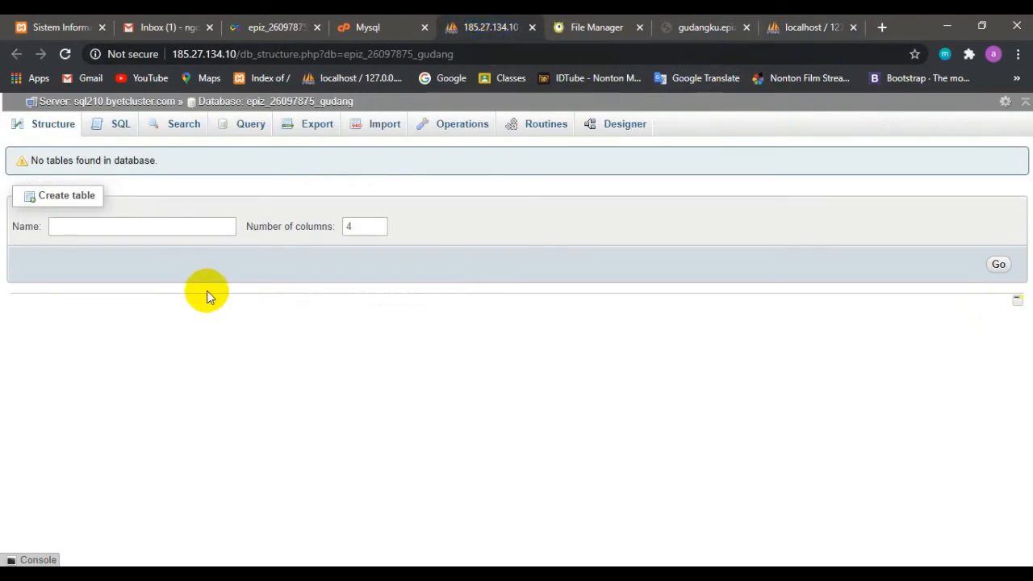
{"action": "left_click", "coordinate": [376, 132]}
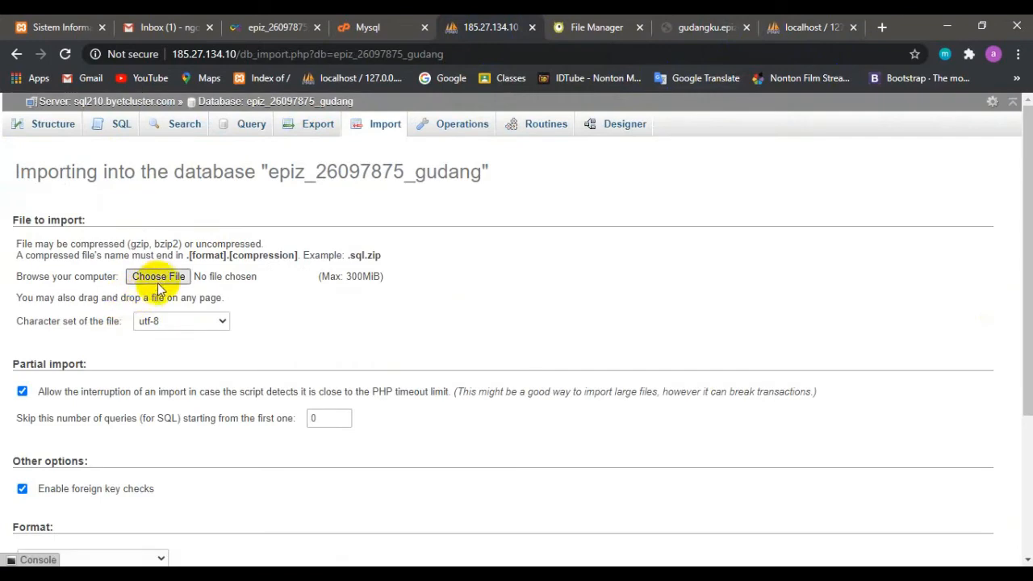
{"action": "left_click", "coordinate": [161, 280]}
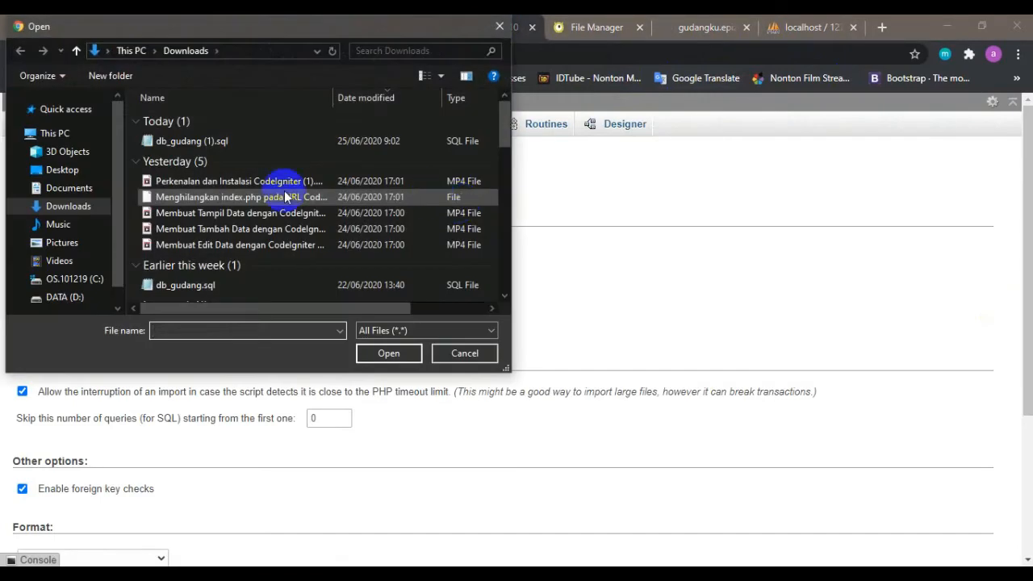
{"action": "left_click", "coordinate": [190, 142]}
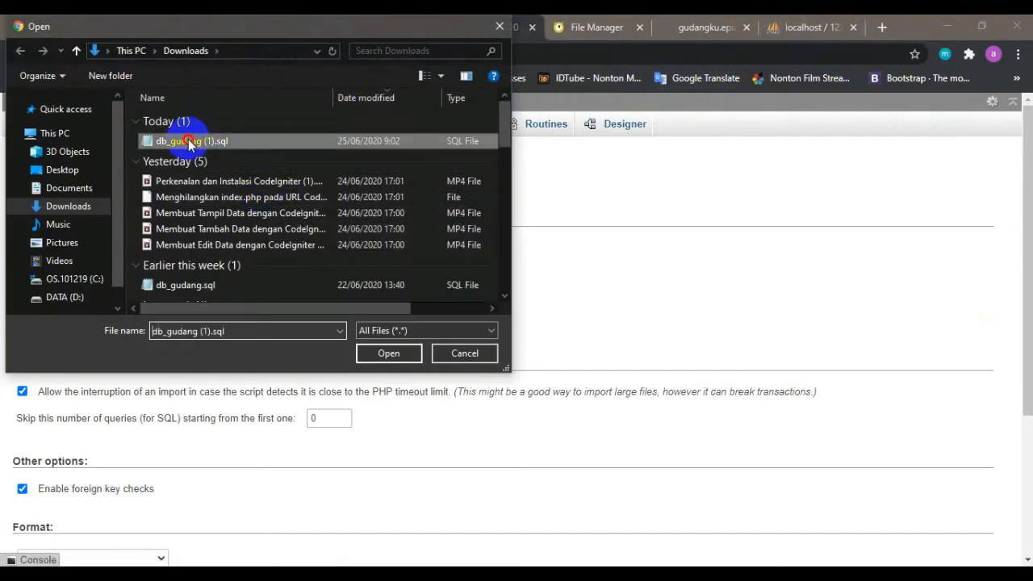
{"action": "left_click", "coordinate": [382, 354]}
{"action": "scroll", "coordinate": [525, 315], "scroll_direction": "down", "scroll_amount": 3}
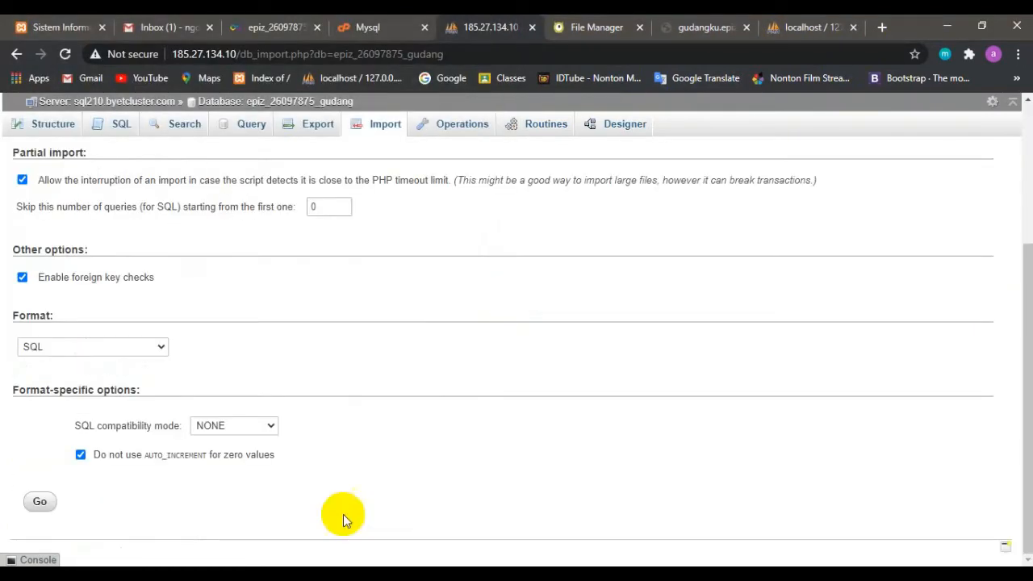
{"action": "left_click", "coordinate": [36, 510]}
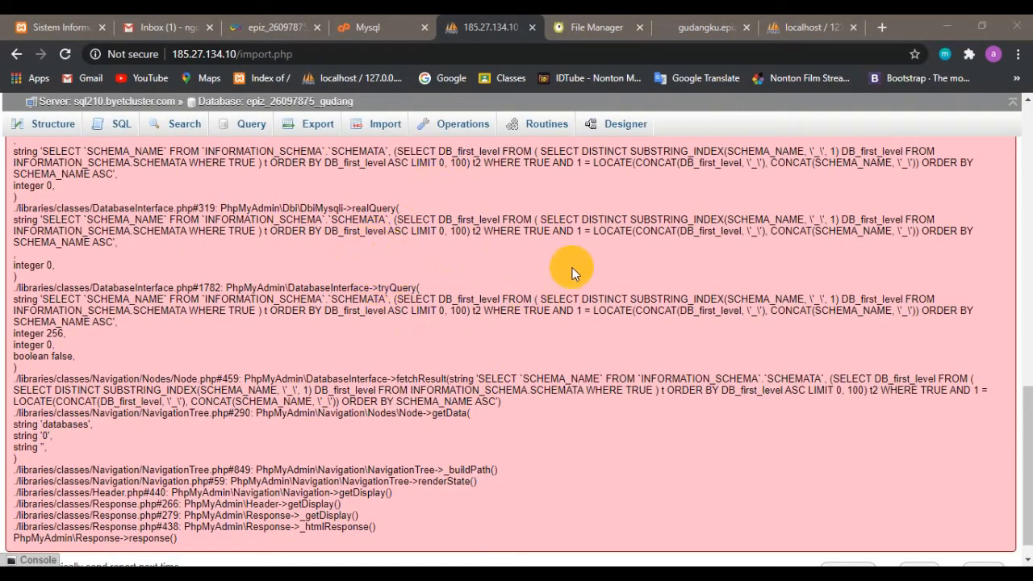
Step: Ignore the INFORMATION_SCHEMA error report and list the ten imported gudang tables under Structure
{"action": "scroll", "coordinate": [379, 292], "scroll_direction": "down", "scroll_amount": 3}
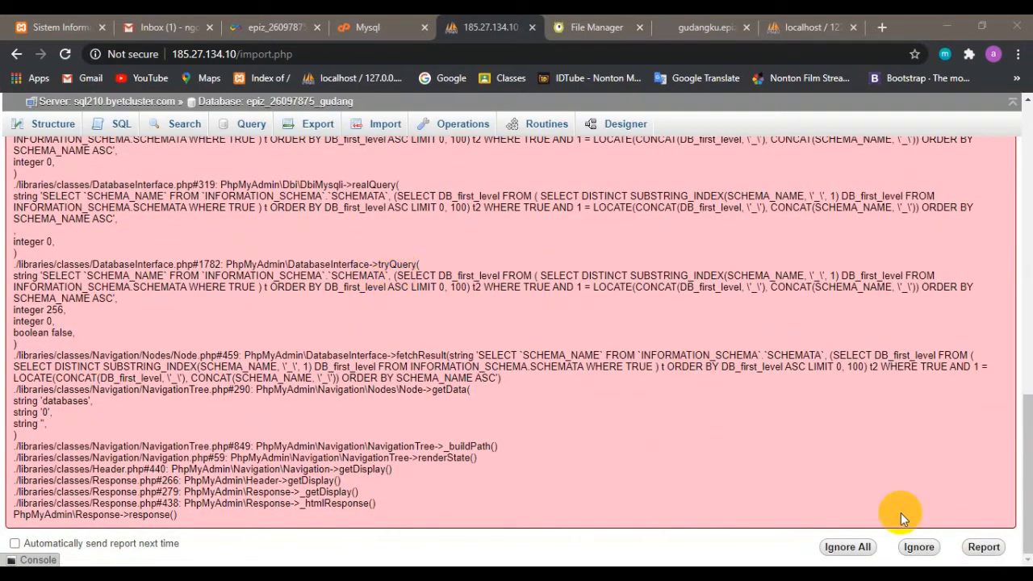
{"action": "left_click", "coordinate": [847, 546]}
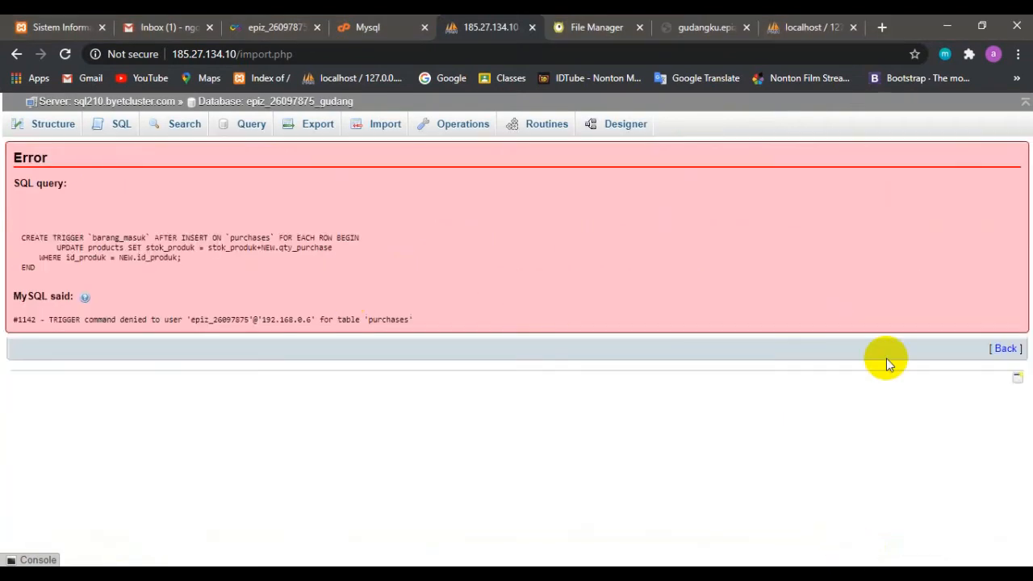
{"action": "left_click", "coordinate": [53, 125]}
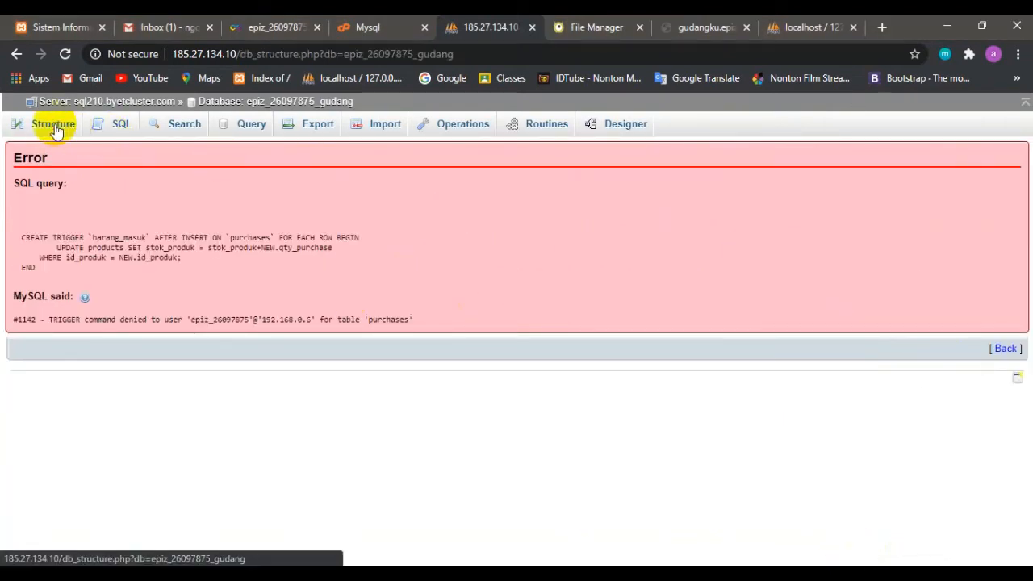
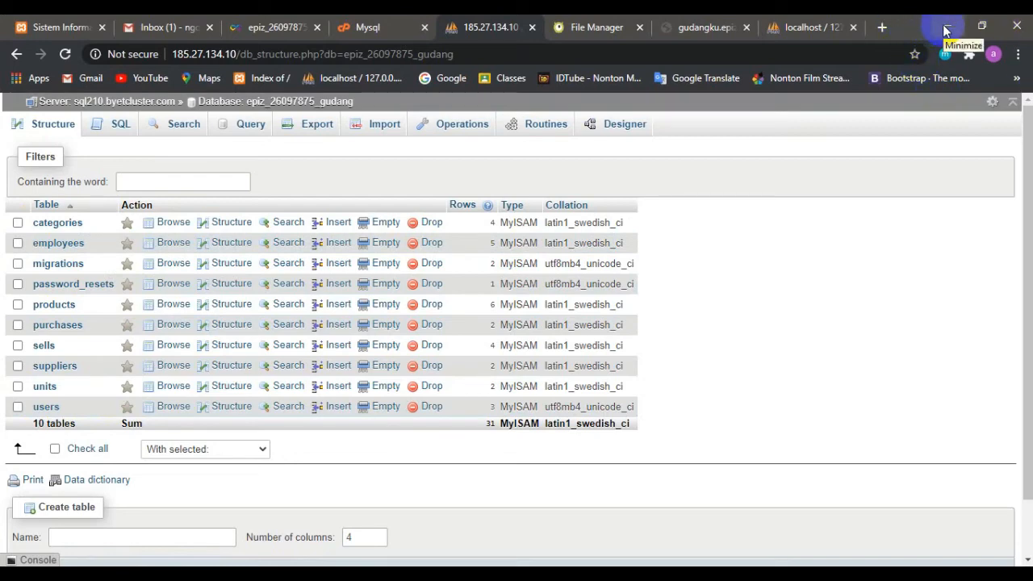
Step: Bring FileZilla back, open the remote mygudang folder and select its .env file
{"action": "left_click", "coordinate": [947, 30]}
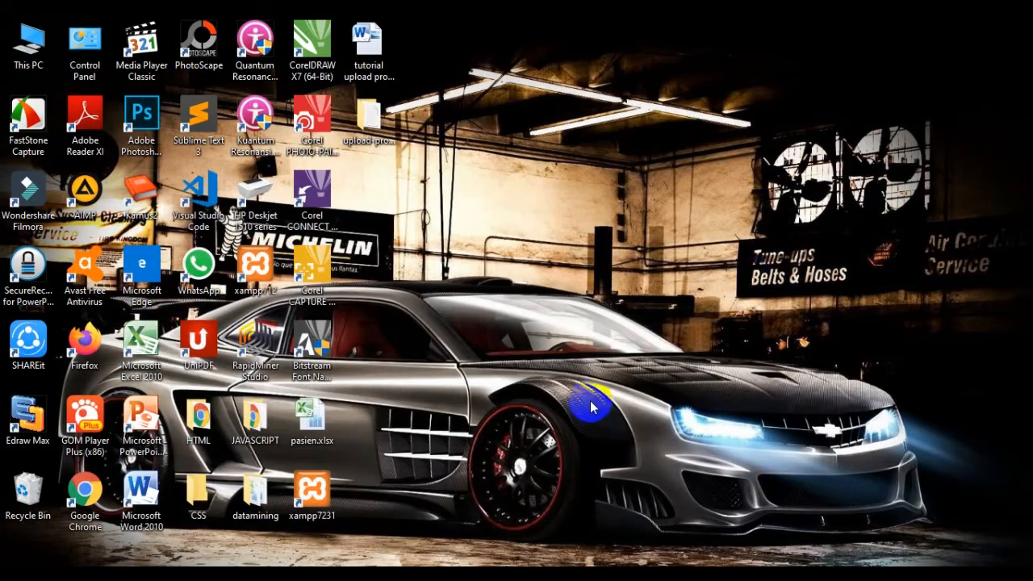
{"action": "mouse_move", "coordinate": [278, 573]}
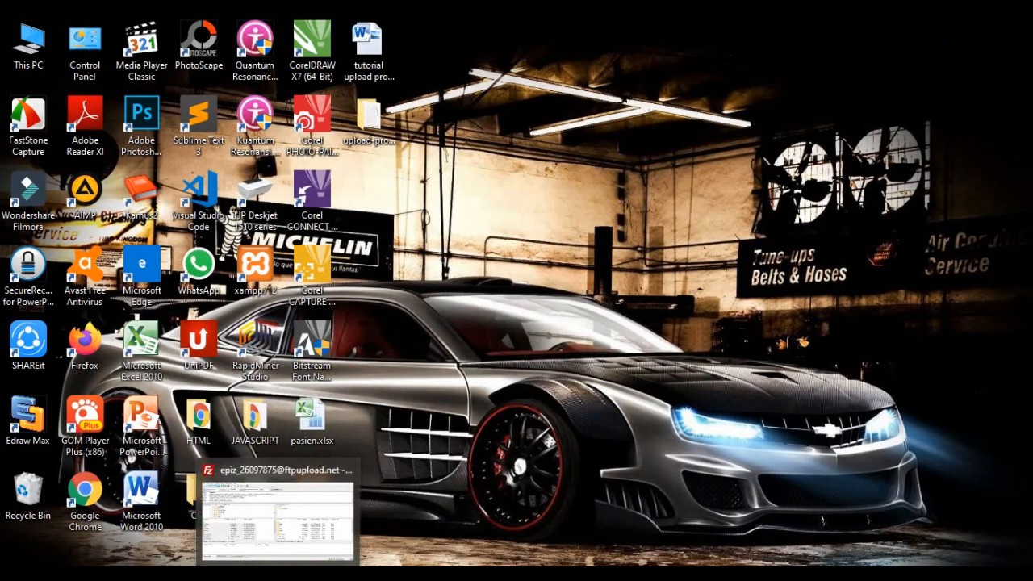
{"action": "left_click", "coordinate": [278, 513]}
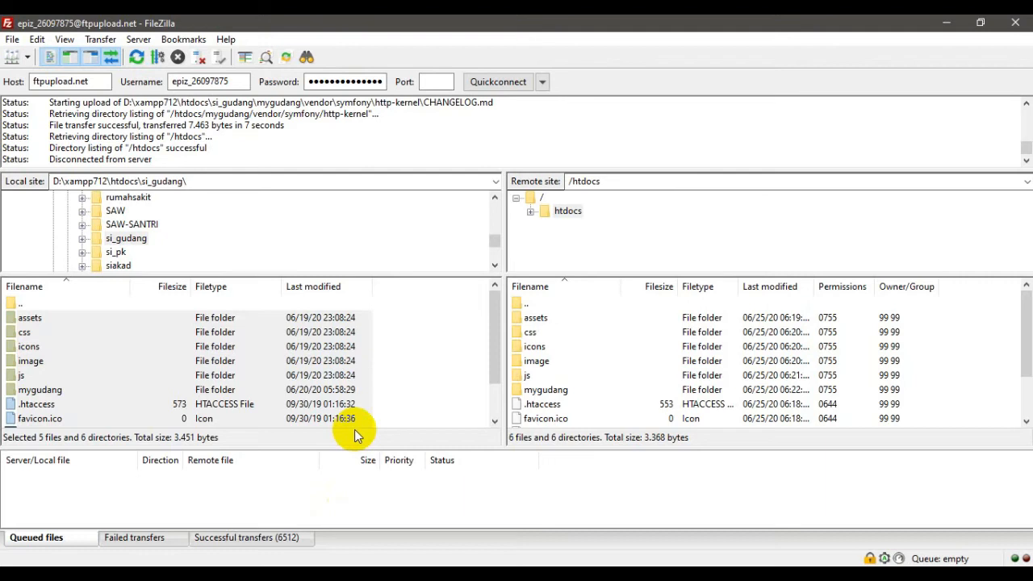
{"action": "scroll", "coordinate": [561, 373], "scroll_direction": "down", "scroll_amount": 2}
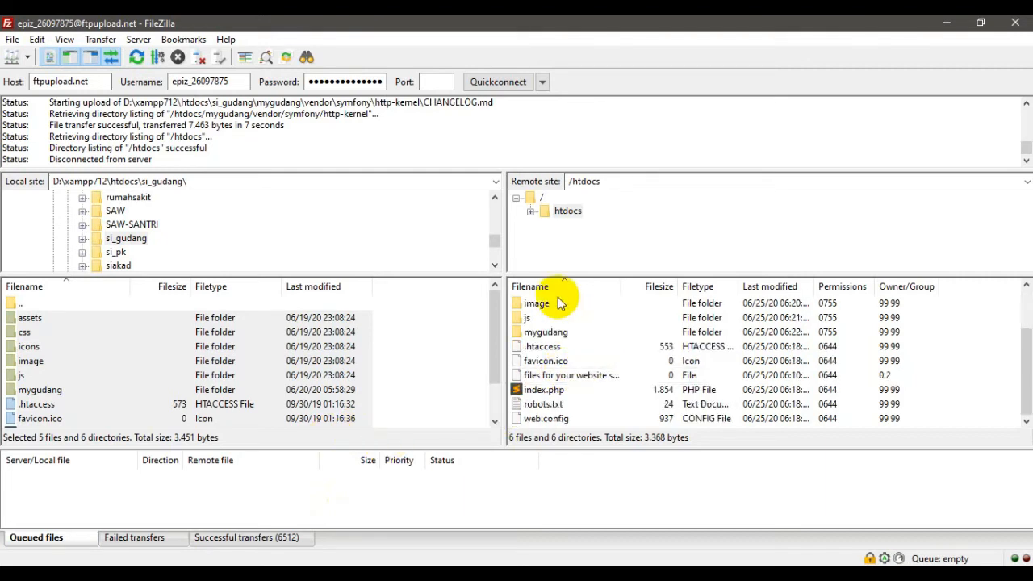
{"action": "double_click", "coordinate": [541, 334]}
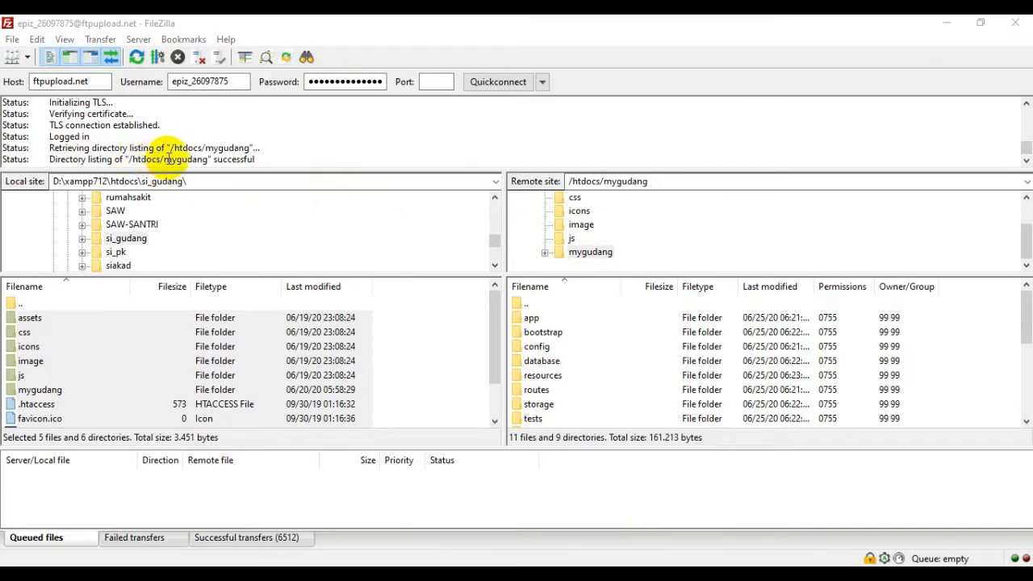
{"action": "scroll", "coordinate": [616, 352], "scroll_direction": "down", "scroll_amount": 1}
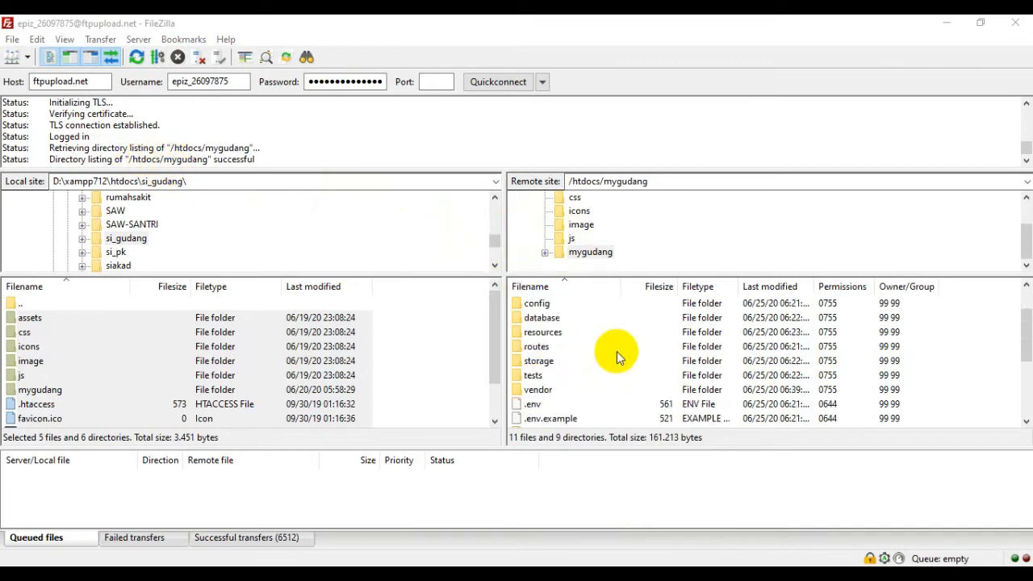
{"action": "scroll", "coordinate": [617, 357], "scroll_direction": "down", "scroll_amount": 2}
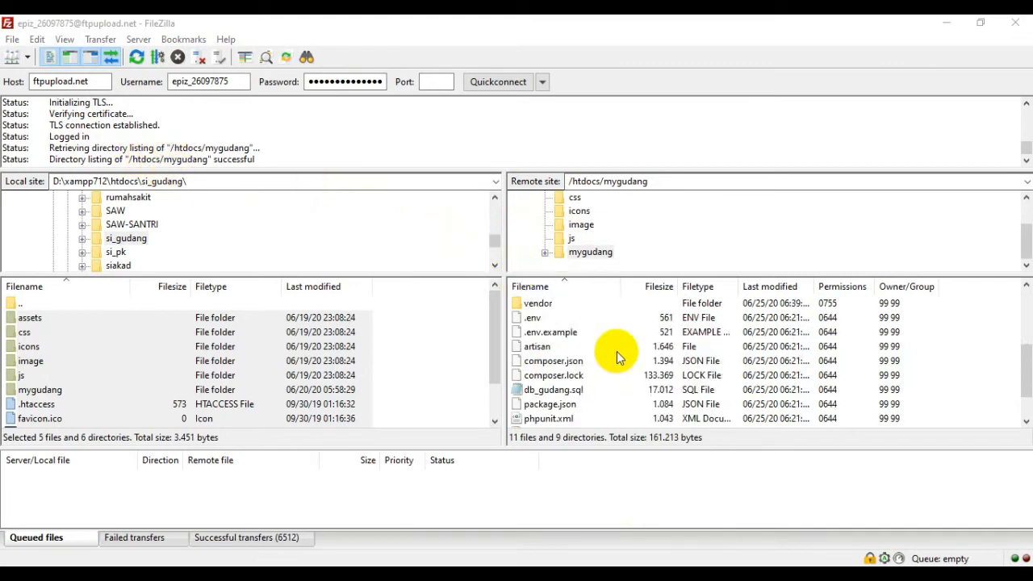
{"action": "left_click", "coordinate": [536, 319]}
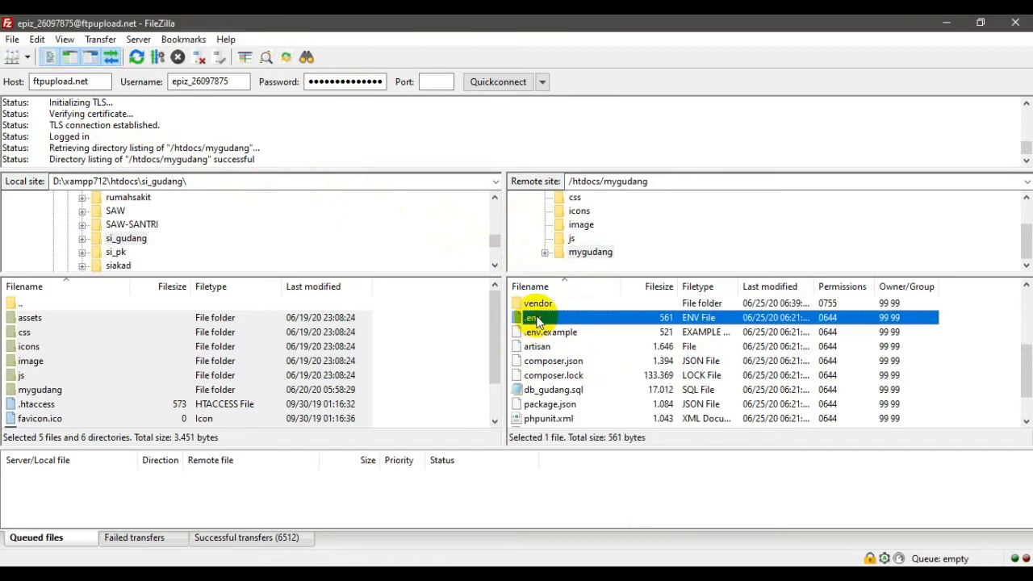
Step: Open the remote .env in Notepad via View/Edit, then show cPanel's MySQL page with host sql210.epizy.com
{"action": "right_click", "coordinate": [537, 320]}
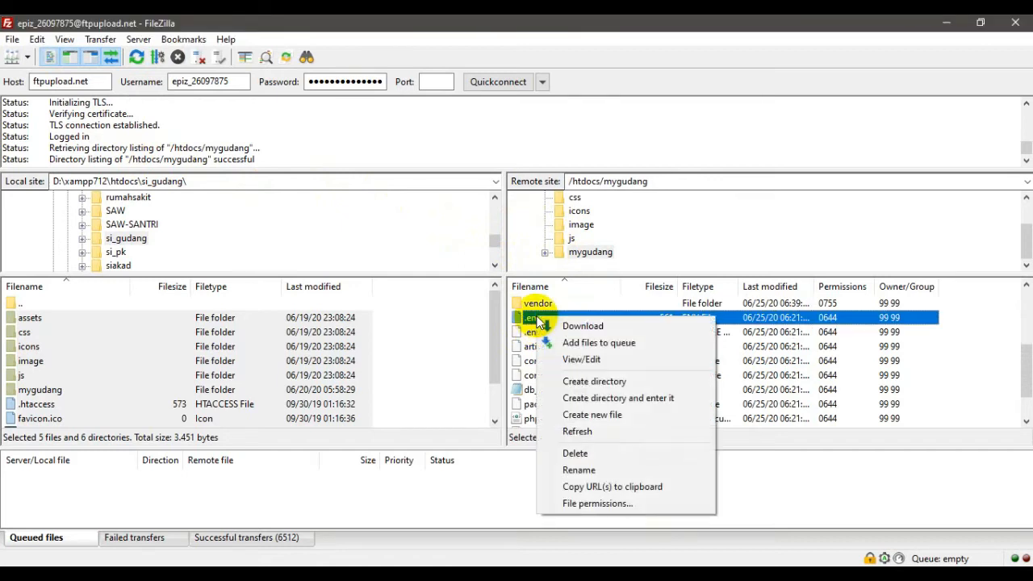
{"action": "left_click", "coordinate": [582, 358]}
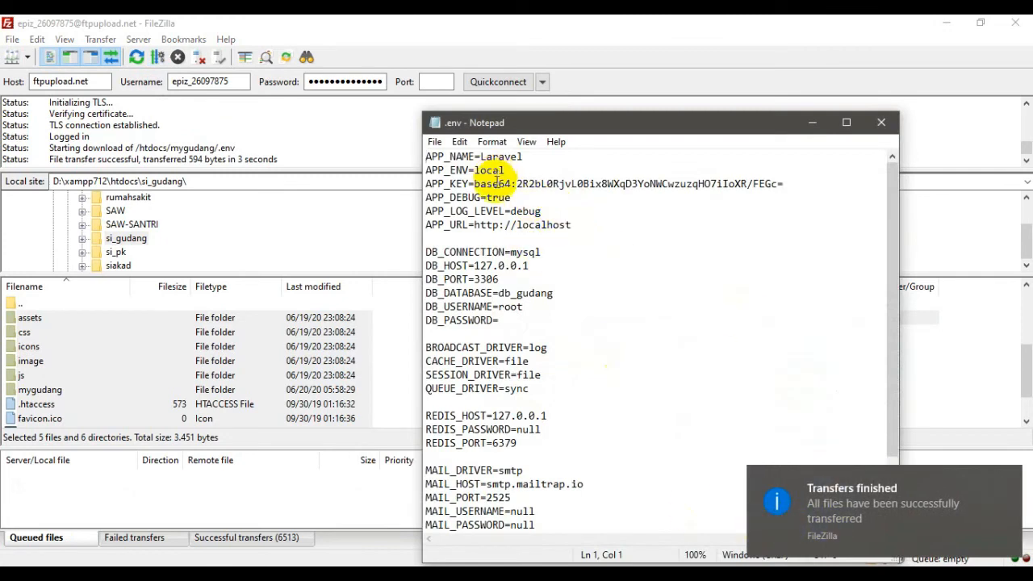
{"action": "left_click", "coordinate": [490, 293]}
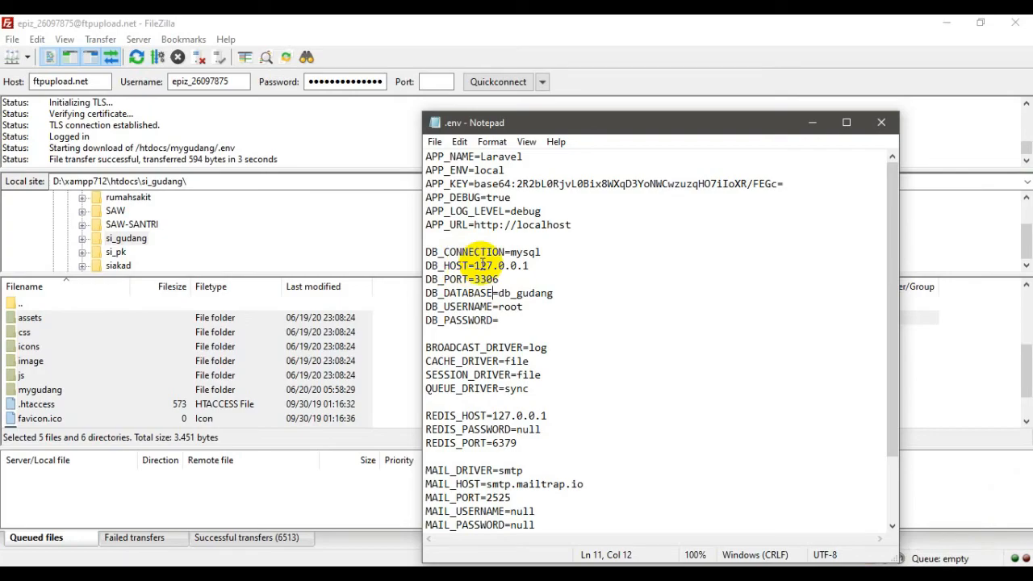
{"action": "left_click", "coordinate": [299, 546]}
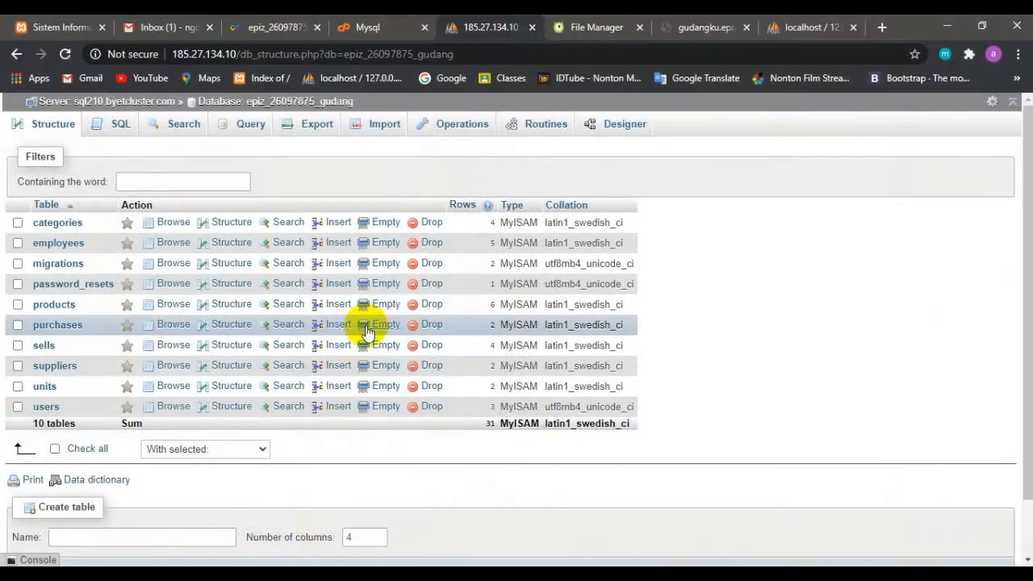
{"action": "left_click", "coordinate": [367, 29]}
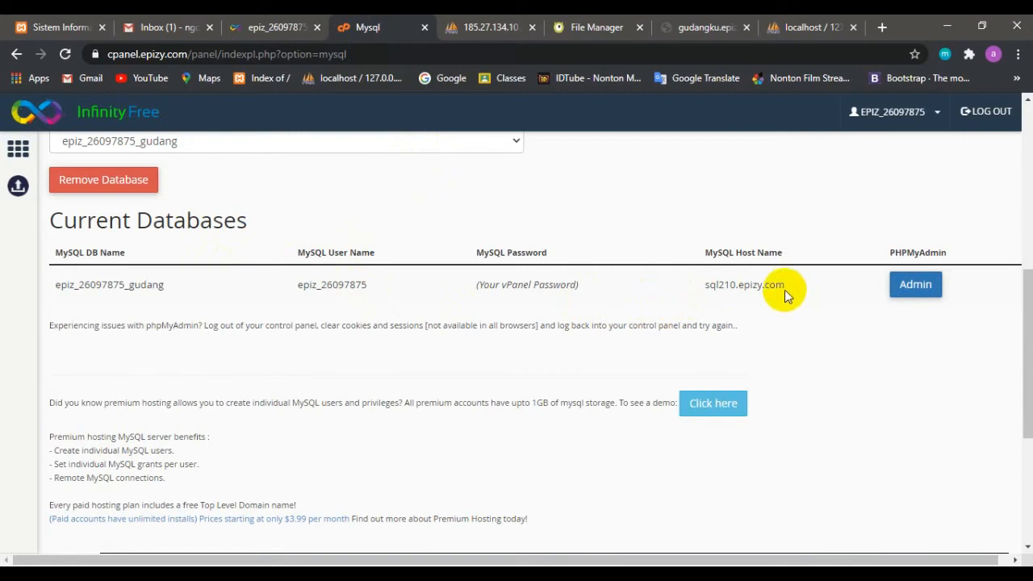
Step: Replace DB_HOST 127.0.0.1 in .env with sql210.epizy.com copied from cPanel
{"action": "left_click_drag", "start_coordinate": [787, 296], "coordinate": [703, 296]}
{"action": "key", "text": "ctrl+c"}
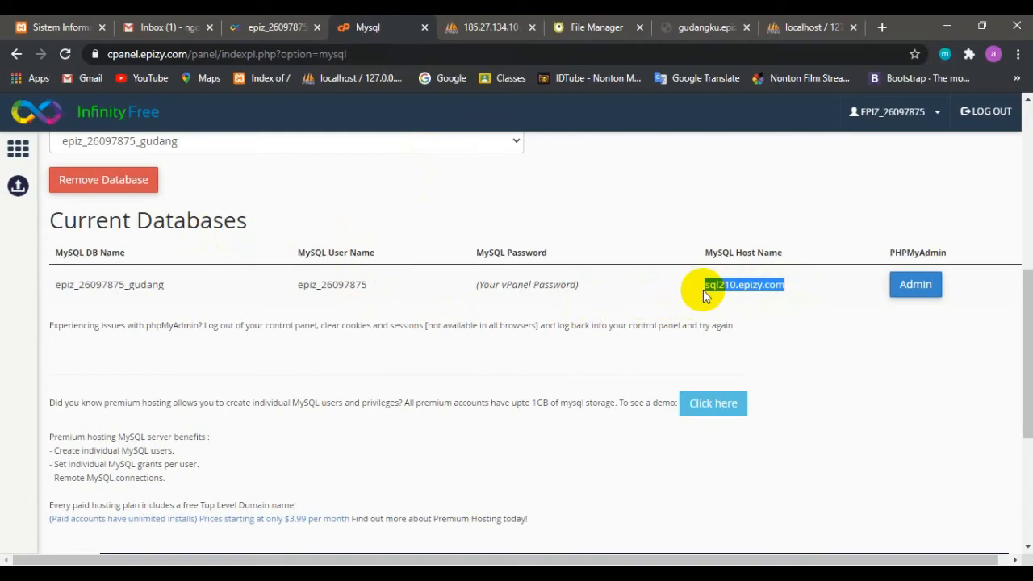
{"action": "key", "text": "alt+Tab"}
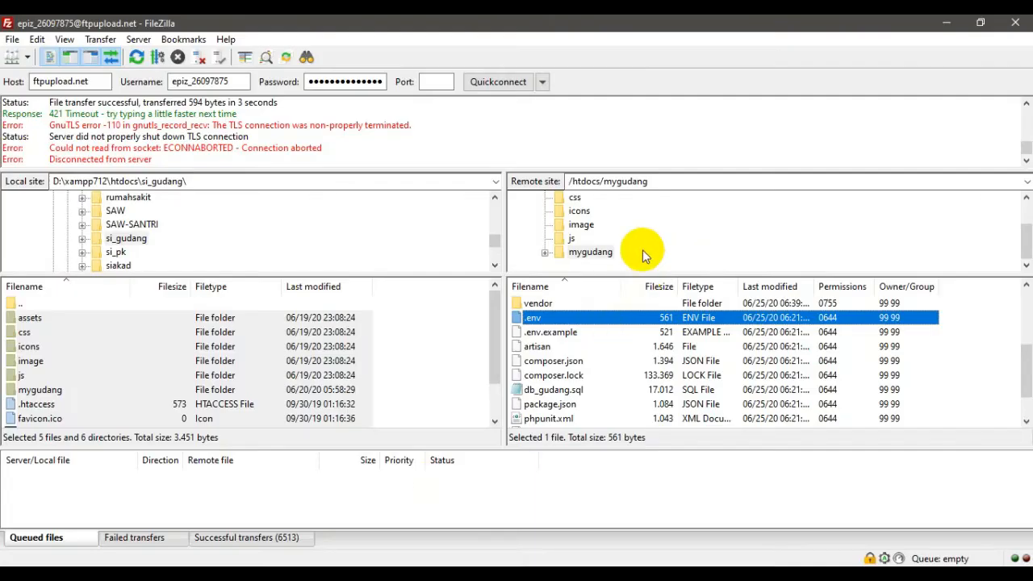
{"action": "left_click", "coordinate": [204, 574]}
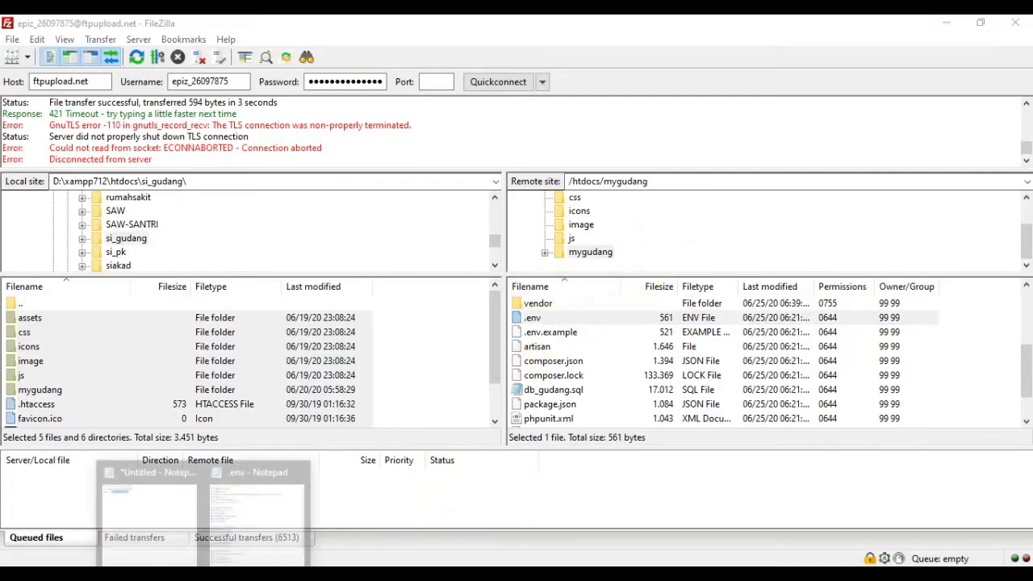
{"action": "left_click", "coordinate": [253, 521]}
{"action": "left_click", "coordinate": [498, 293]}
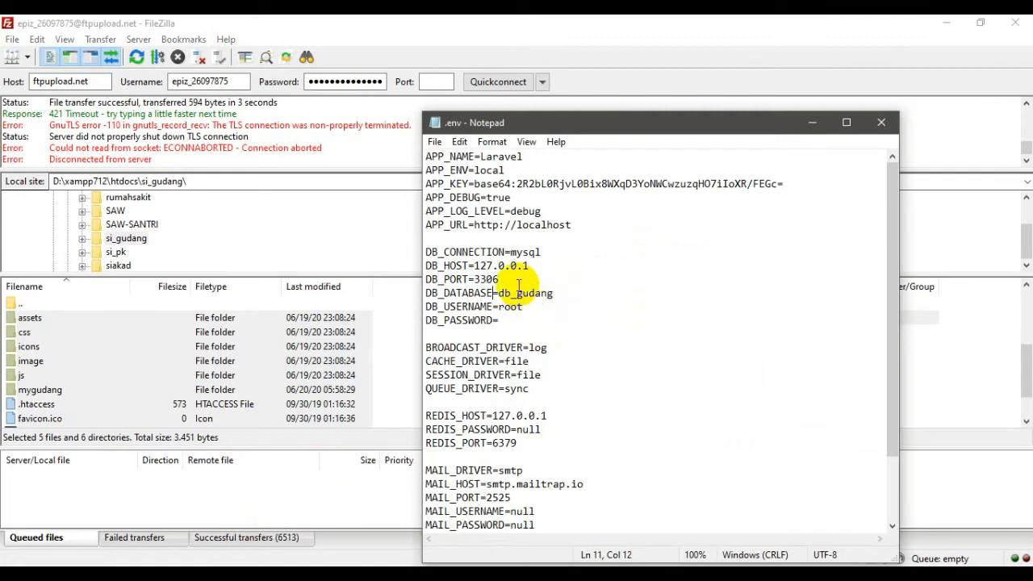
{"action": "left_click", "coordinate": [530, 266]}
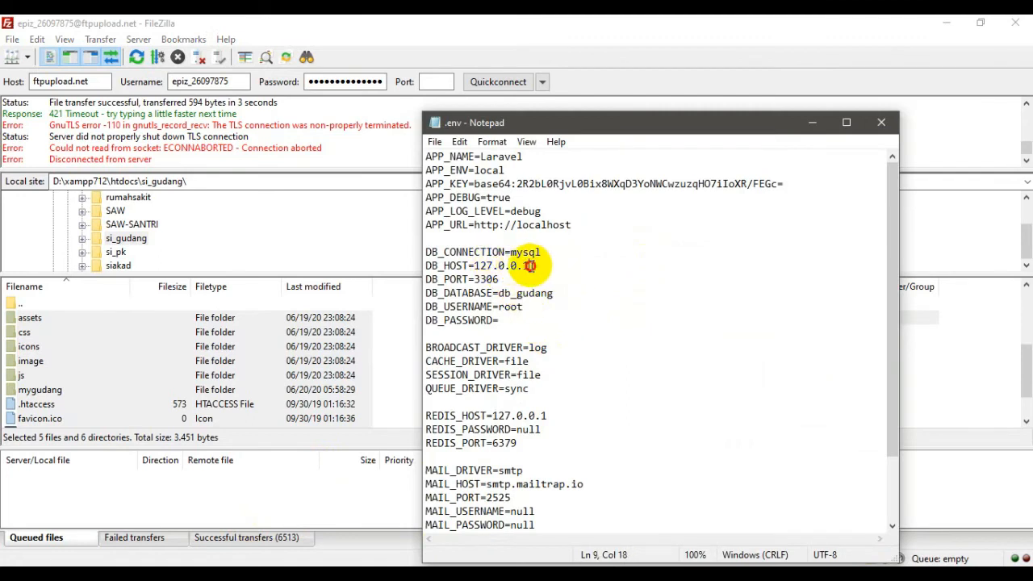
{"action": "left_click_drag", "start_coordinate": [530, 265], "coordinate": [475, 267]}
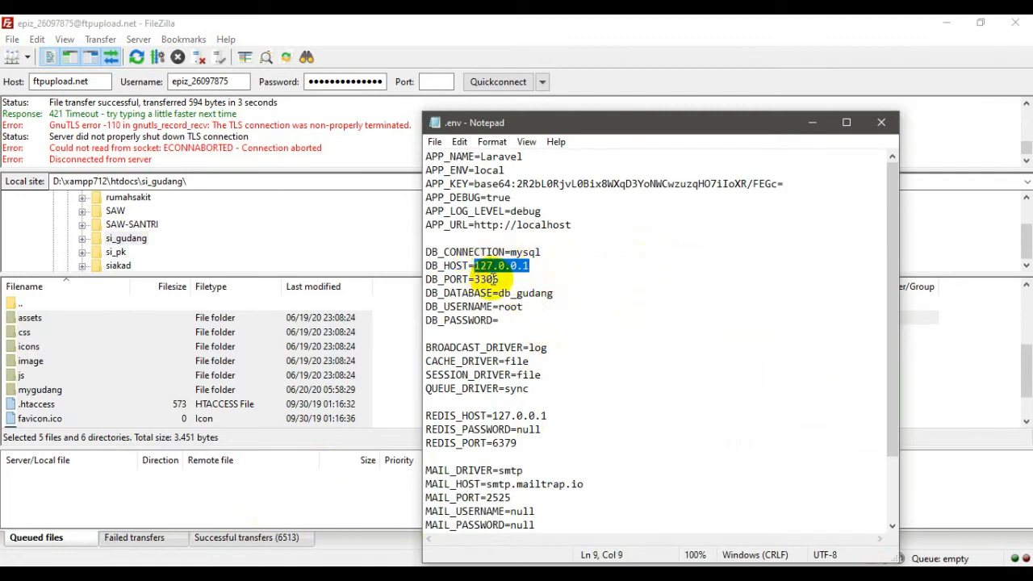
{"action": "key", "text": "ctrl+v"}
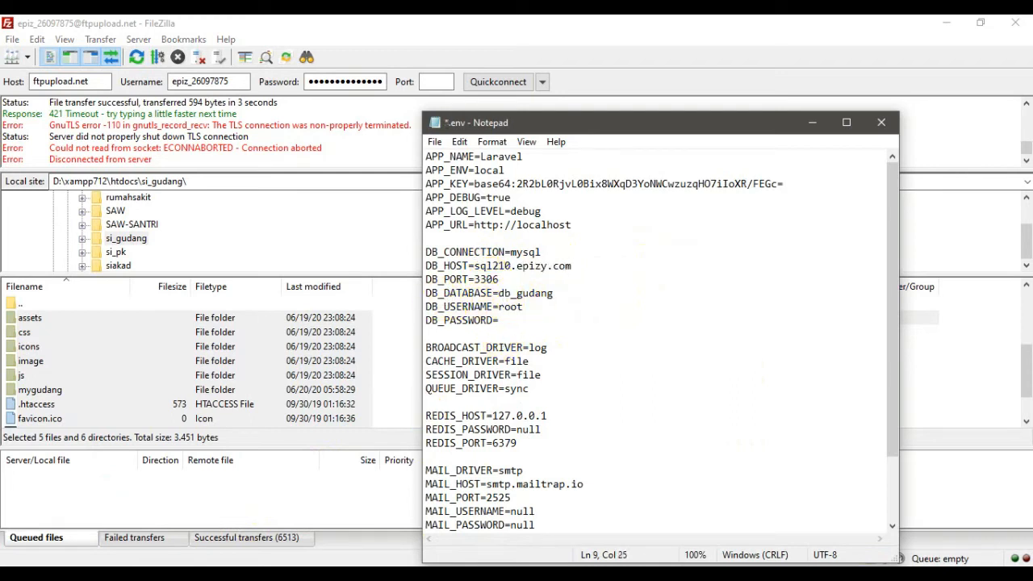
Step: Replace DB_DATABASE db_gudang with the hosted database name and copy the MySQL user name
{"action": "left_click", "coordinate": [322, 575]}
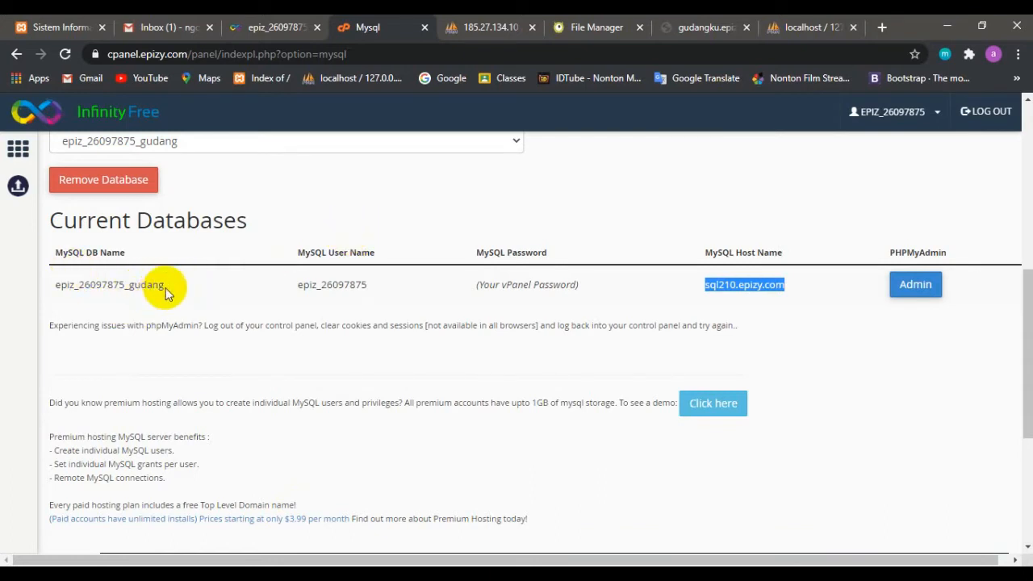
{"action": "left_click_drag", "start_coordinate": [161, 295], "coordinate": [56, 297]}
{"action": "key", "text": "ctrl+c"}
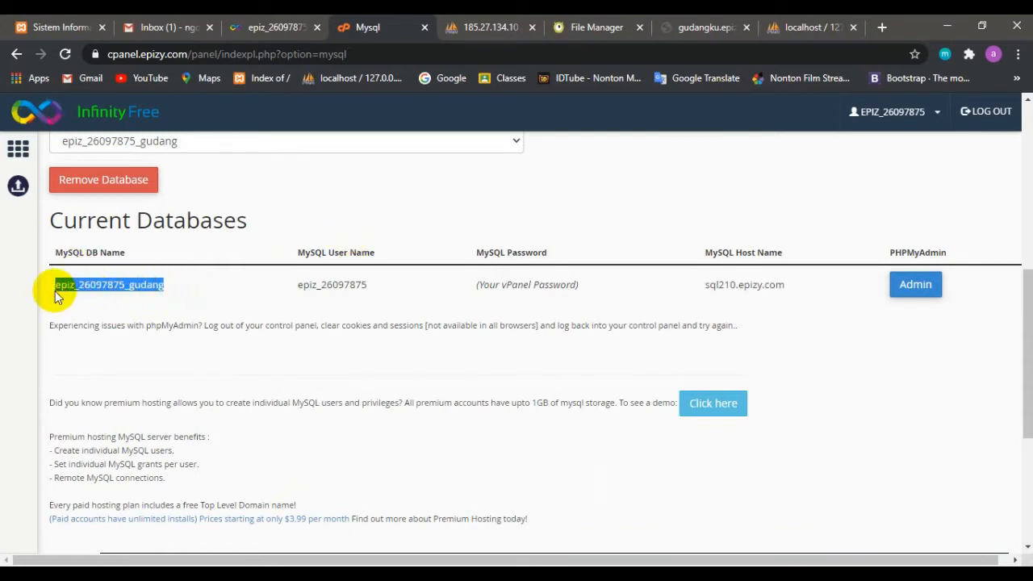
{"action": "left_click", "coordinate": [944, 28]}
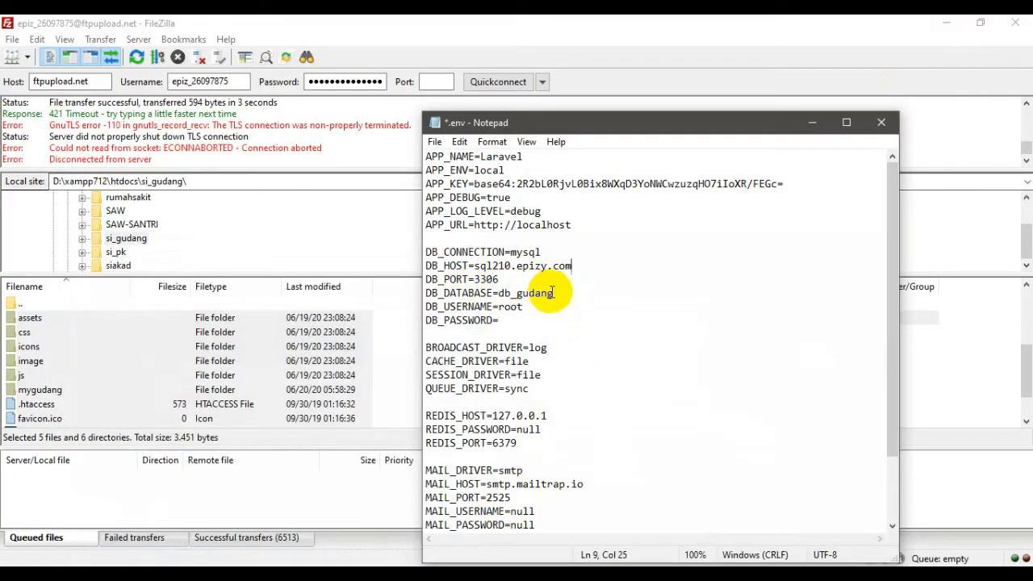
{"action": "left_click_drag", "start_coordinate": [553, 295], "coordinate": [502, 295]}
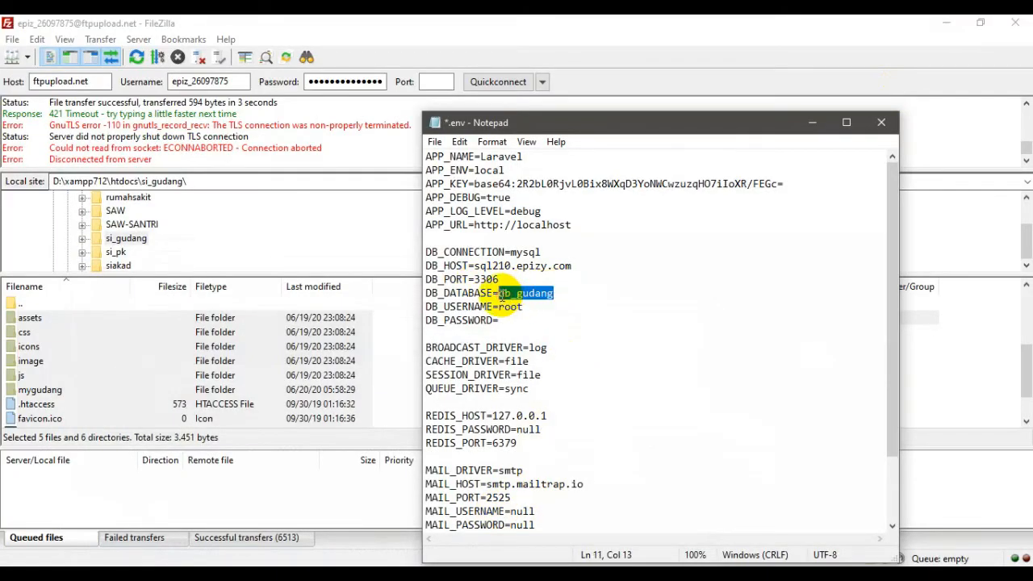
{"action": "key", "text": "ctrl+v"}
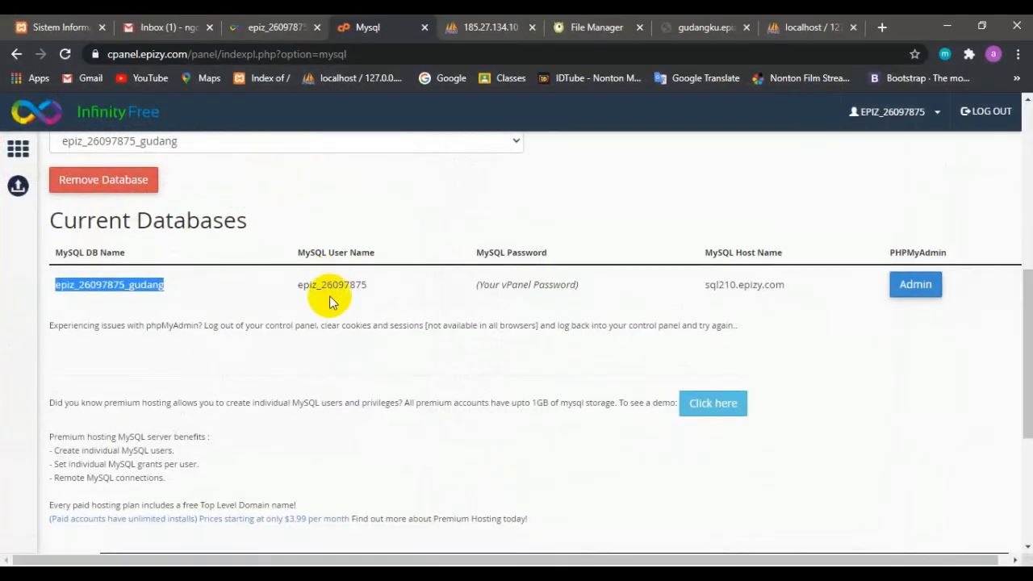
{"action": "left_click_drag", "start_coordinate": [367, 287], "coordinate": [296, 292]}
{"action": "key", "text": "ctrl+c"}
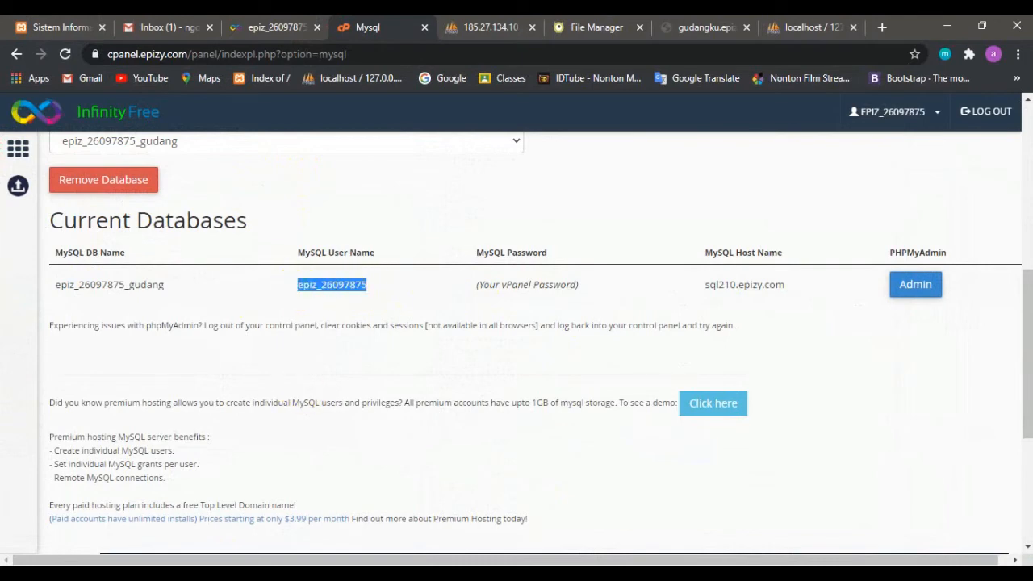
{"action": "key", "text": "alt+Tab"}
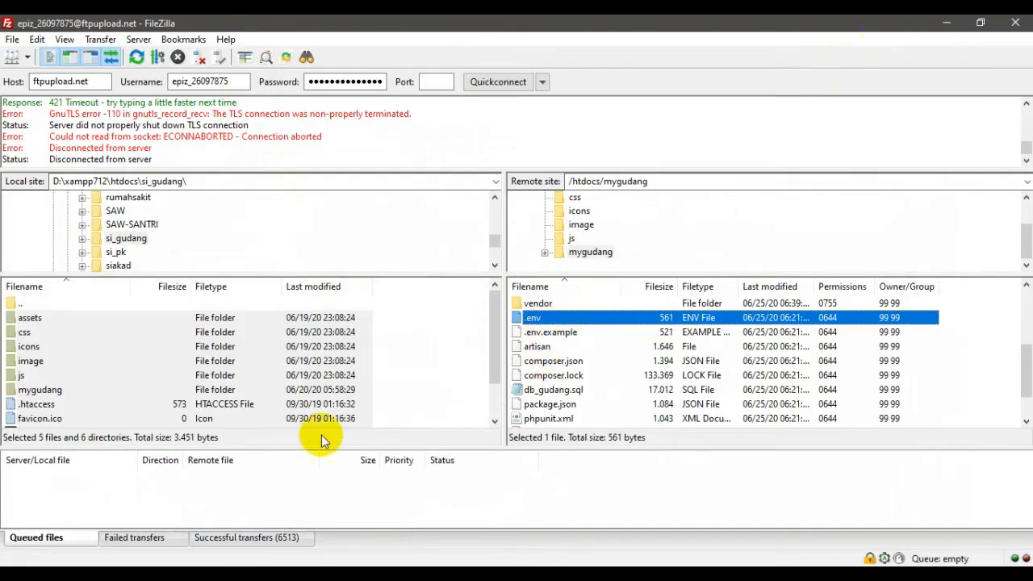
Step: Set DB_USERNAME to the hosted MySQL user and paste the saved password after DB_PASSWORD=
{"action": "left_click", "coordinate": [254, 535]}
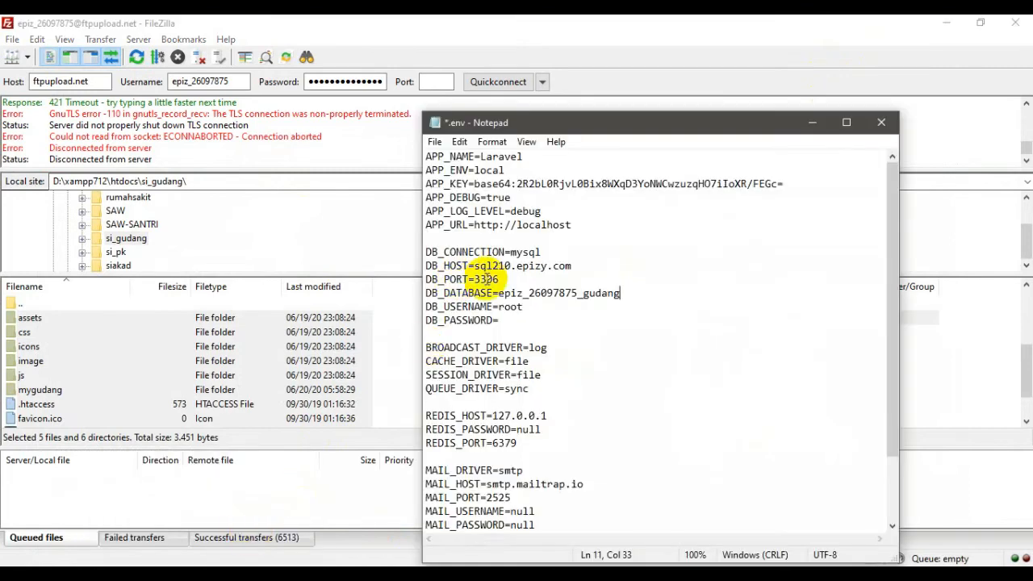
{"action": "left_click_drag", "start_coordinate": [522, 307], "coordinate": [499, 311]}
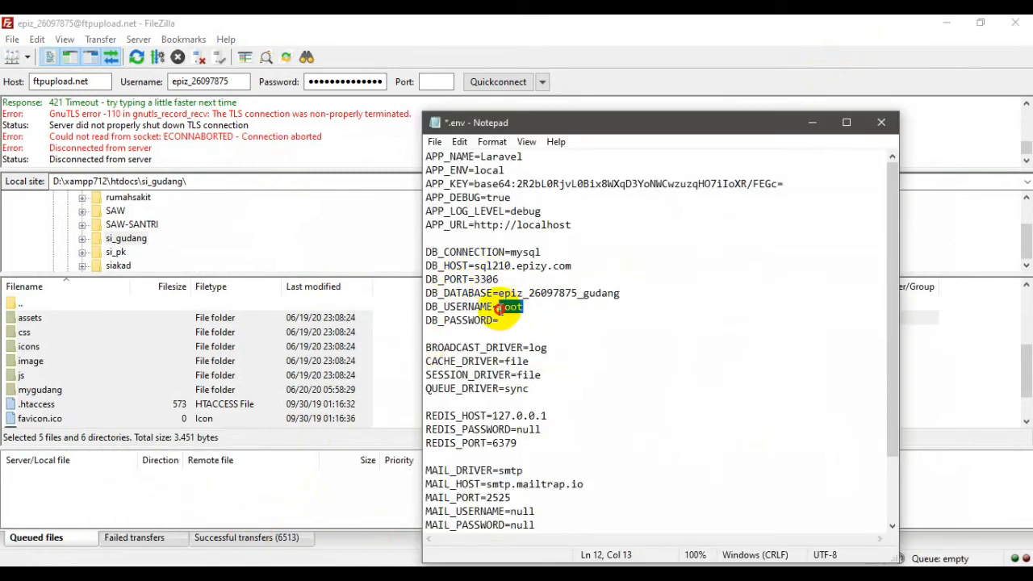
{"action": "key", "text": "ctrl+v"}
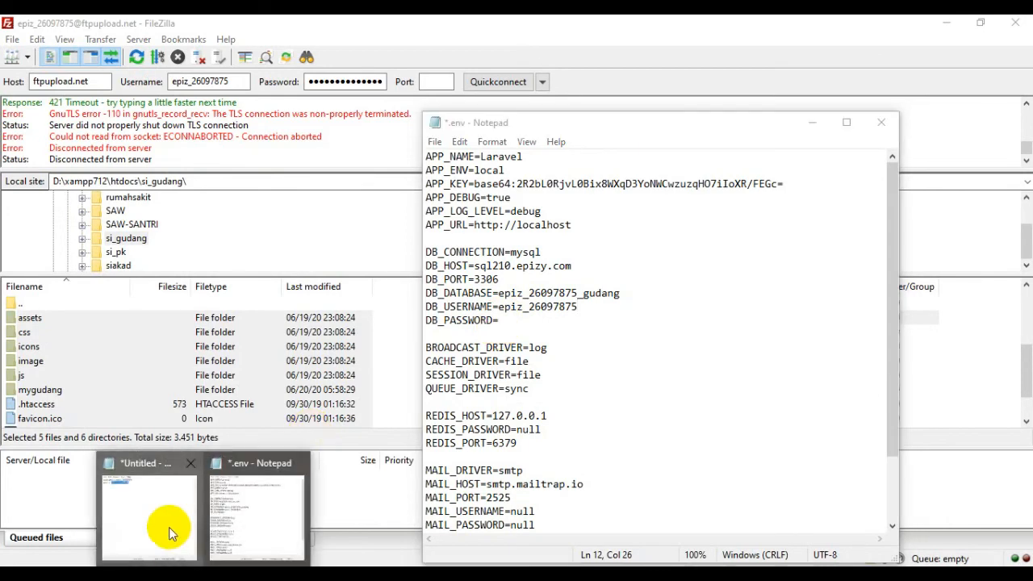
{"action": "left_click", "coordinate": [169, 527]}
{"action": "left_click", "coordinate": [545, 261]}
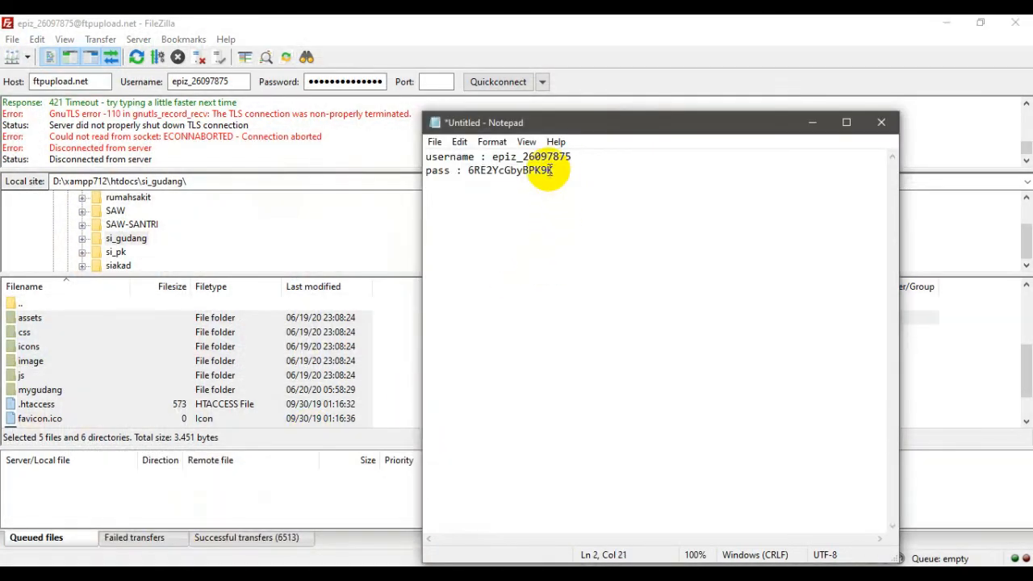
{"action": "left_click_drag", "start_coordinate": [553, 170], "coordinate": [466, 172]}
{"action": "key", "text": "ctrl+c"}
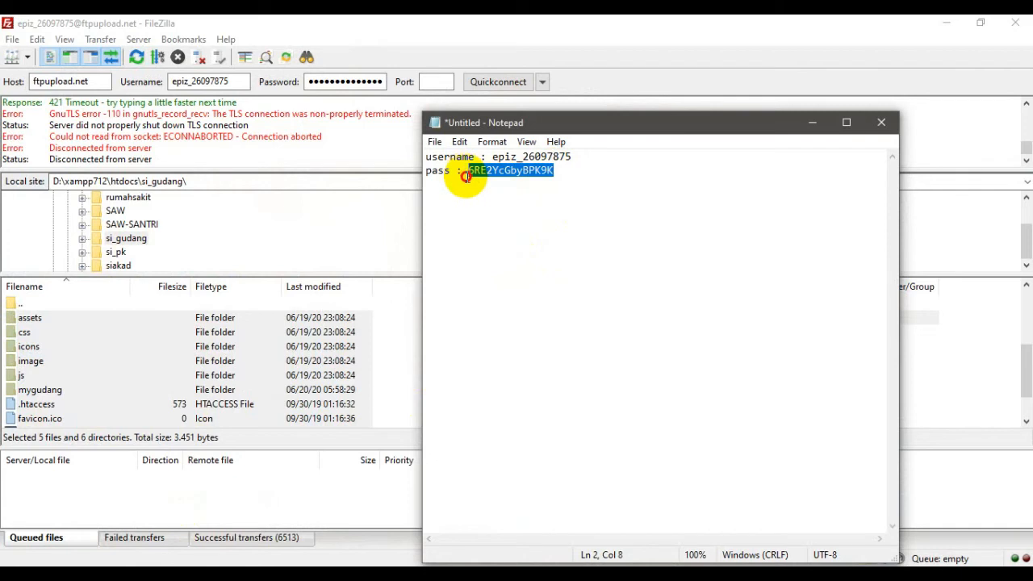
{"action": "left_click", "coordinate": [809, 123]}
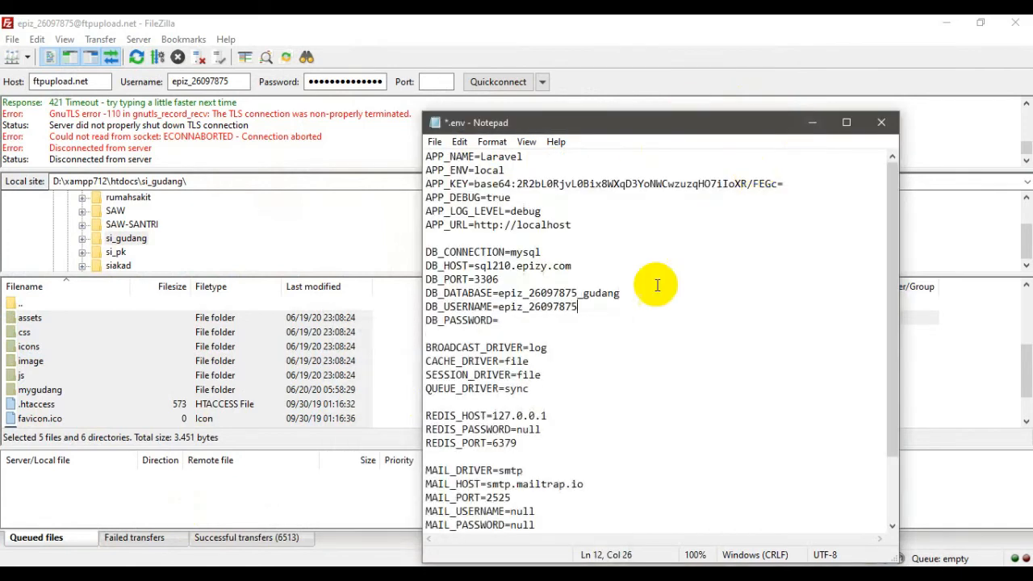
{"action": "left_click", "coordinate": [513, 323]}
{"action": "key", "text": "ctrl+v"}
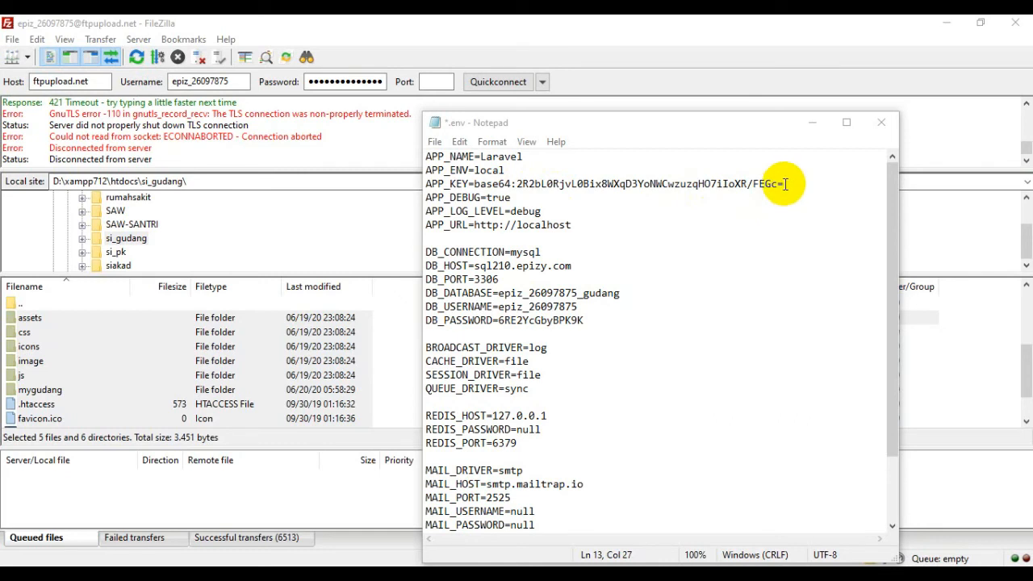
Step: Copy the APP_KEY value from .env into the Untitled notes
{"action": "left_click_drag", "start_coordinate": [784, 184], "coordinate": [517, 185]}
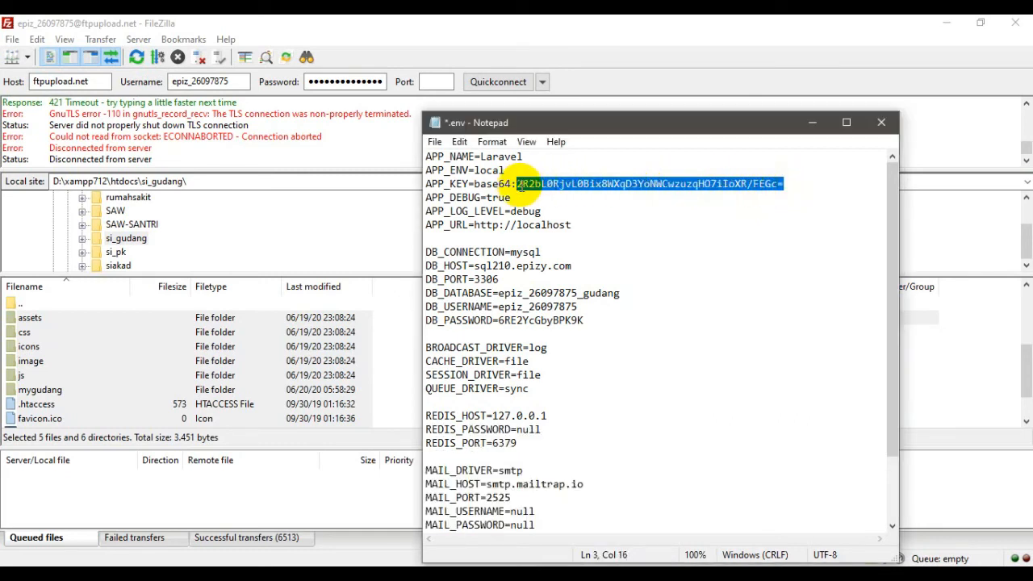
{"action": "left_click", "coordinate": [203, 574]}
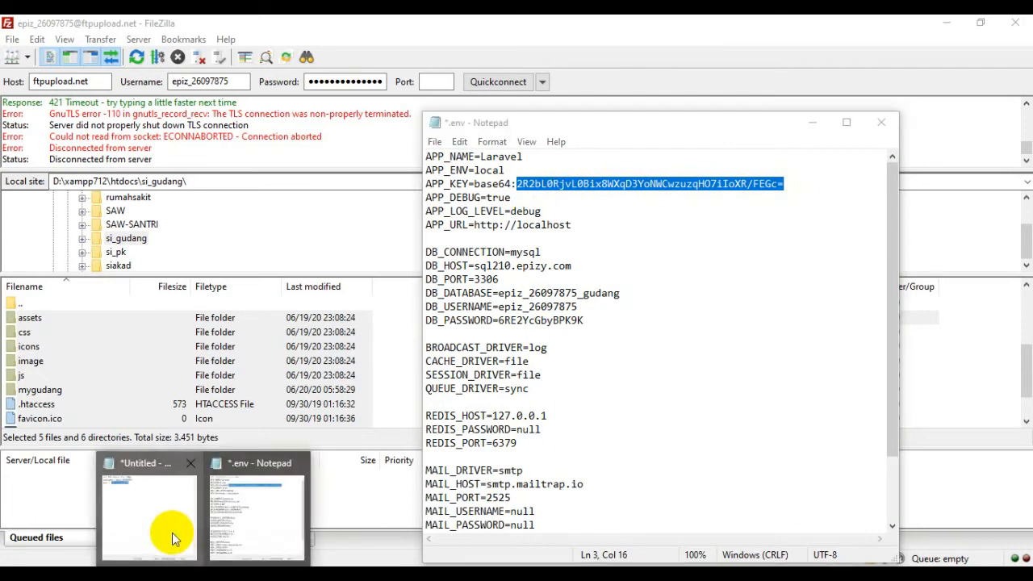
{"action": "left_click", "coordinate": [172, 532]}
{"action": "left_click", "coordinate": [579, 171]}
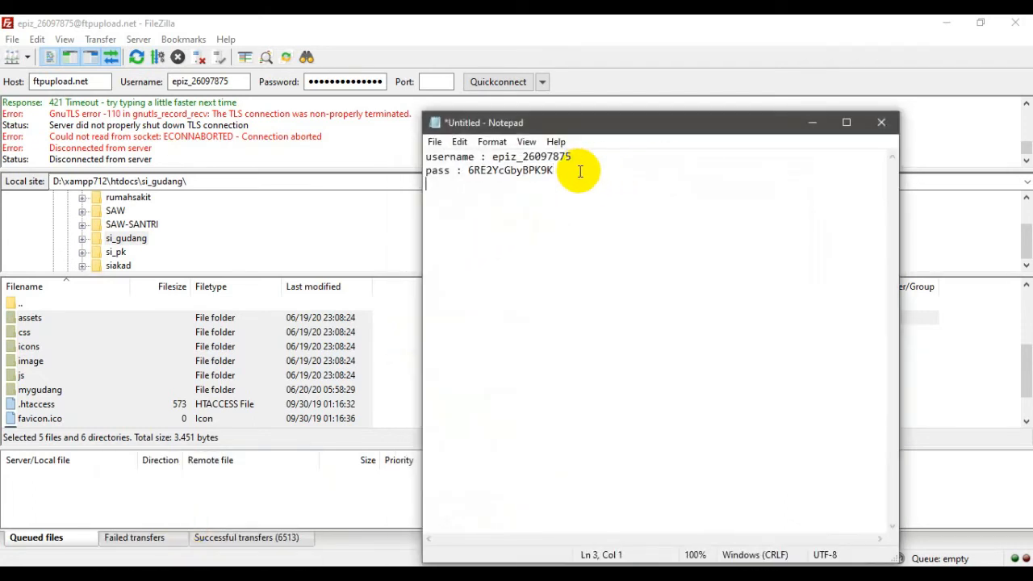
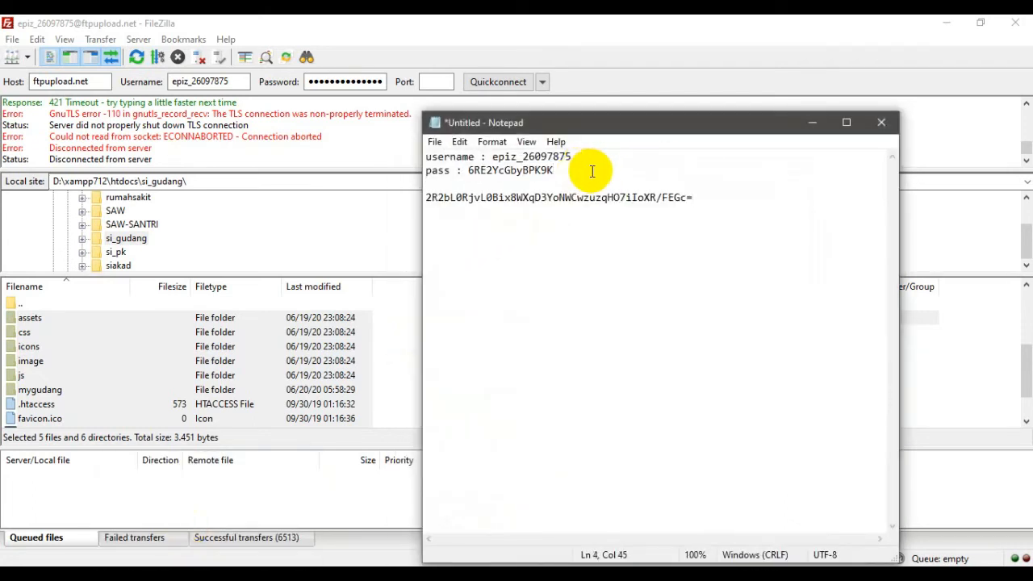
{"action": "left_click", "coordinate": [811, 122]}
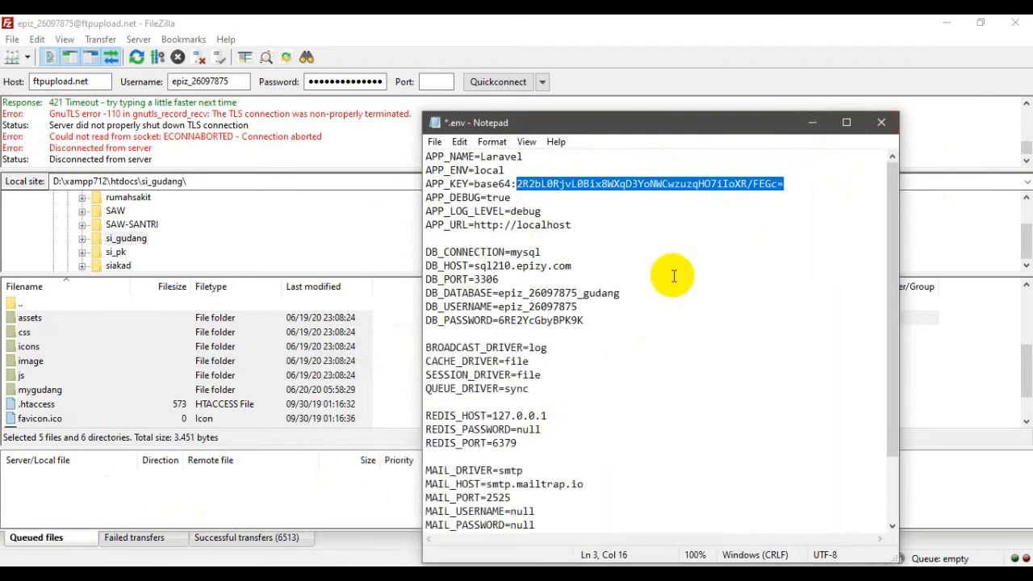
{"action": "left_click", "coordinate": [595, 234]}
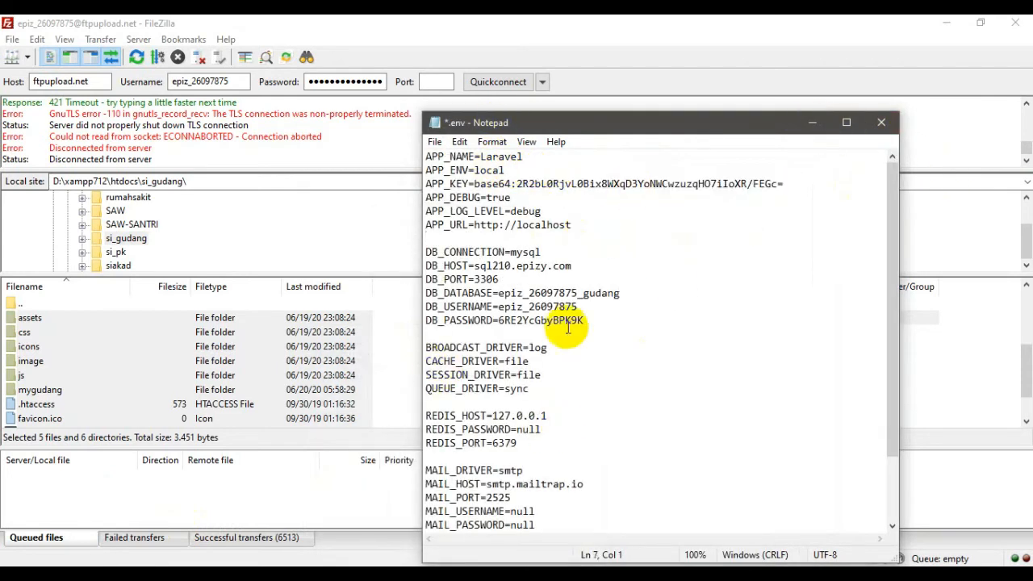
Step: Save .env, confirm FileZilla's upload back to the server, and close Notepad
{"action": "left_click", "coordinate": [435, 142]}
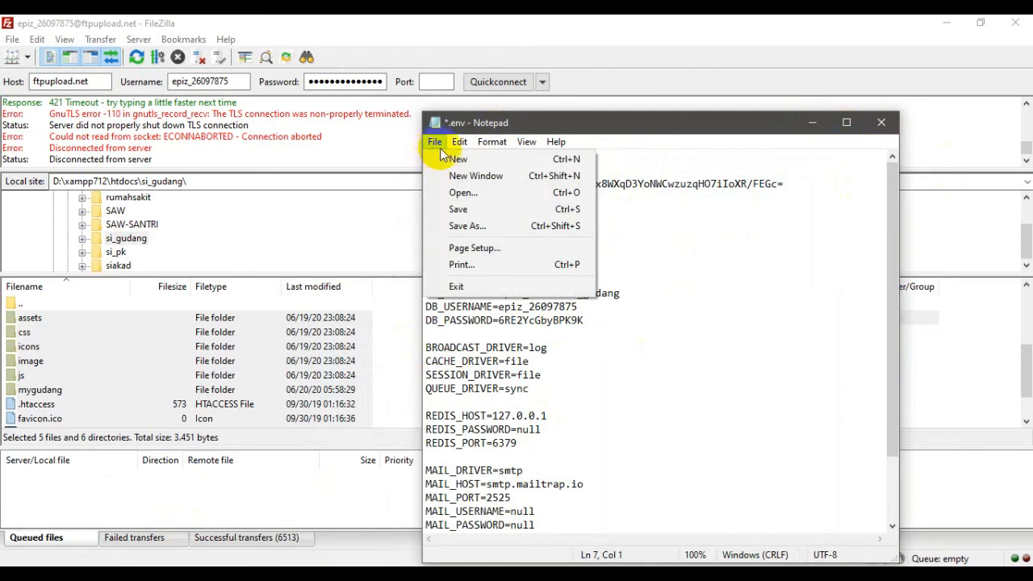
{"action": "left_click", "coordinate": [458, 212]}
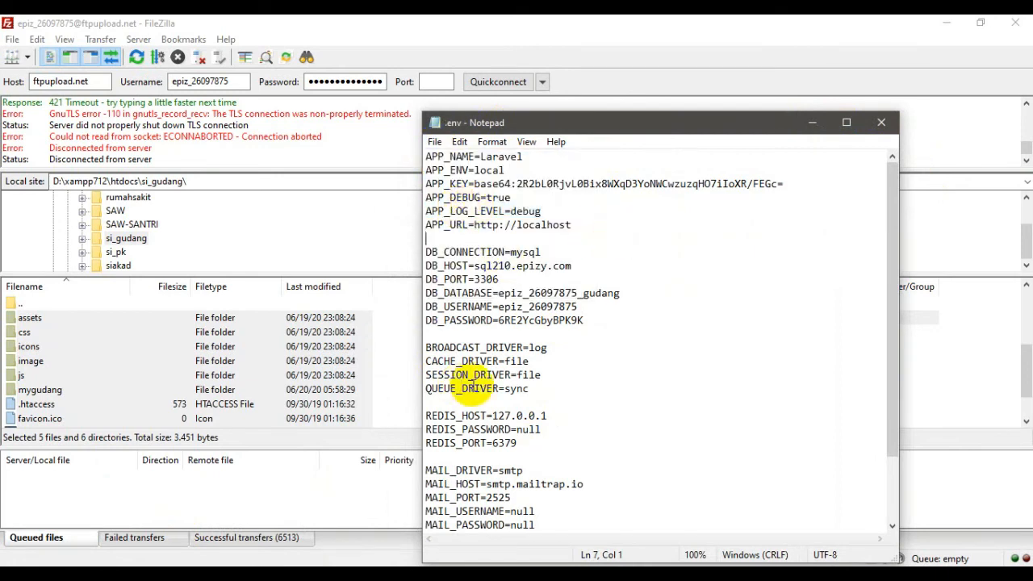
{"action": "left_click", "coordinate": [350, 498]}
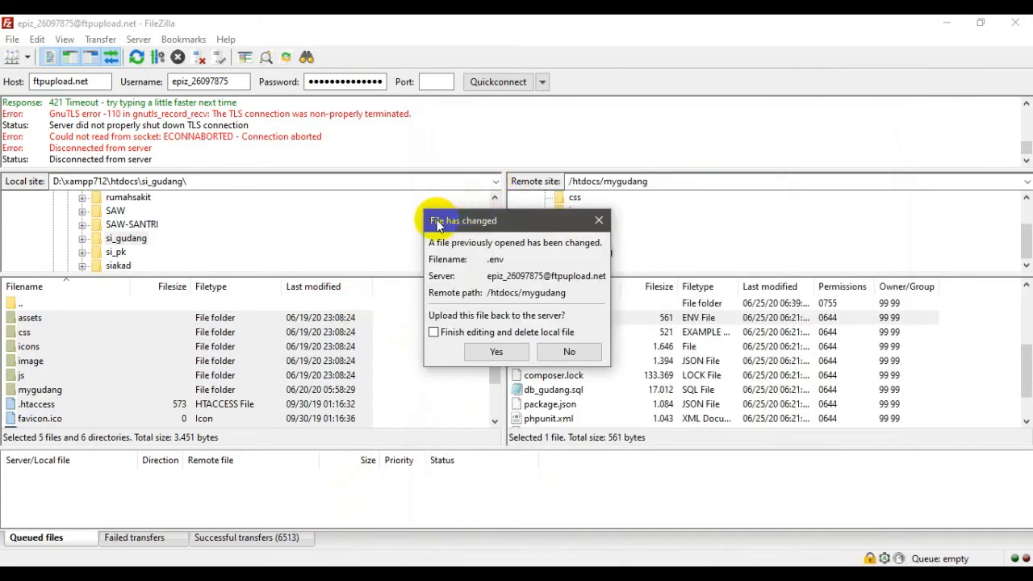
{"action": "left_click", "coordinate": [498, 355]}
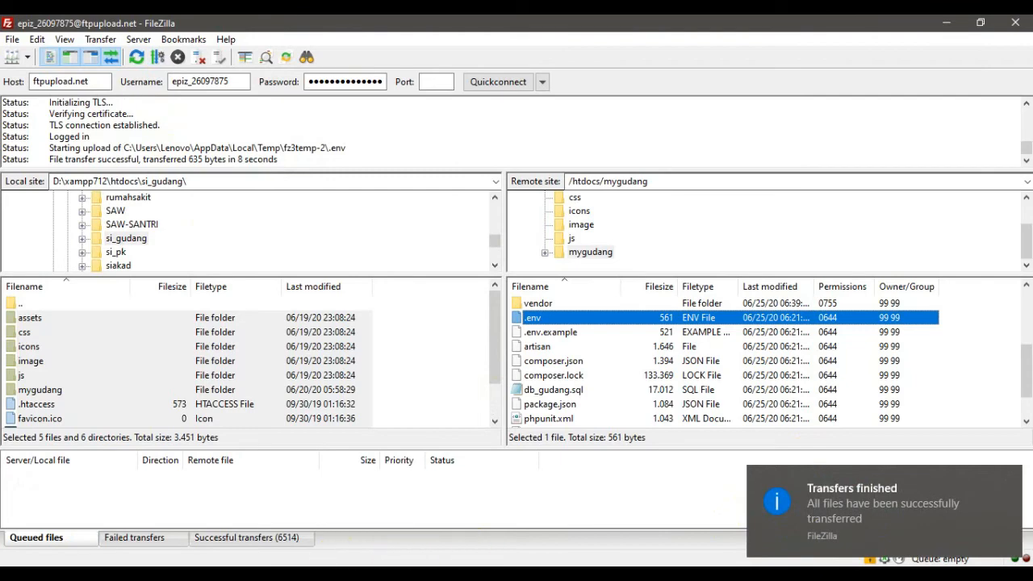
{"action": "left_click", "coordinate": [257, 504]}
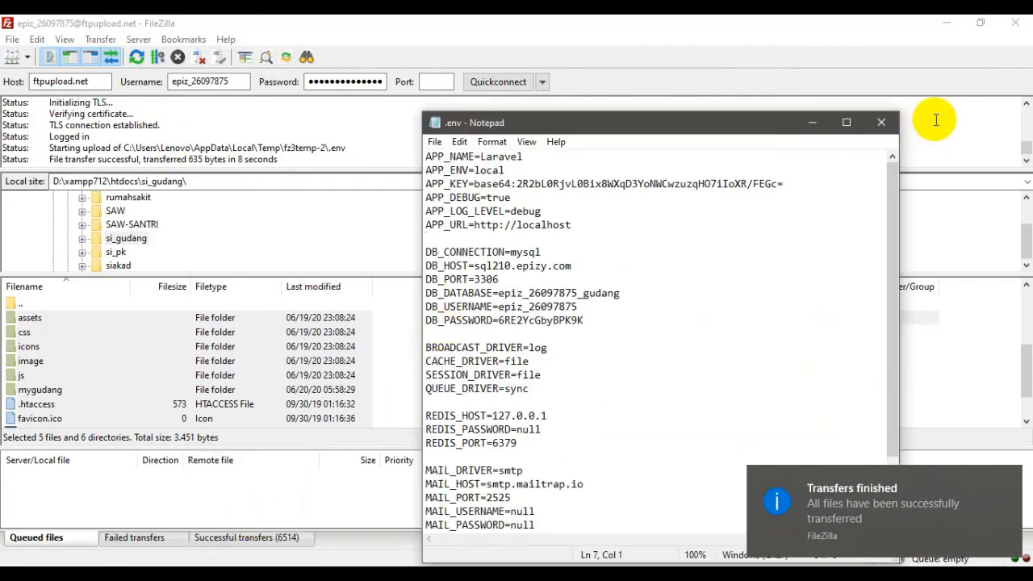
{"action": "left_click", "coordinate": [872, 127]}
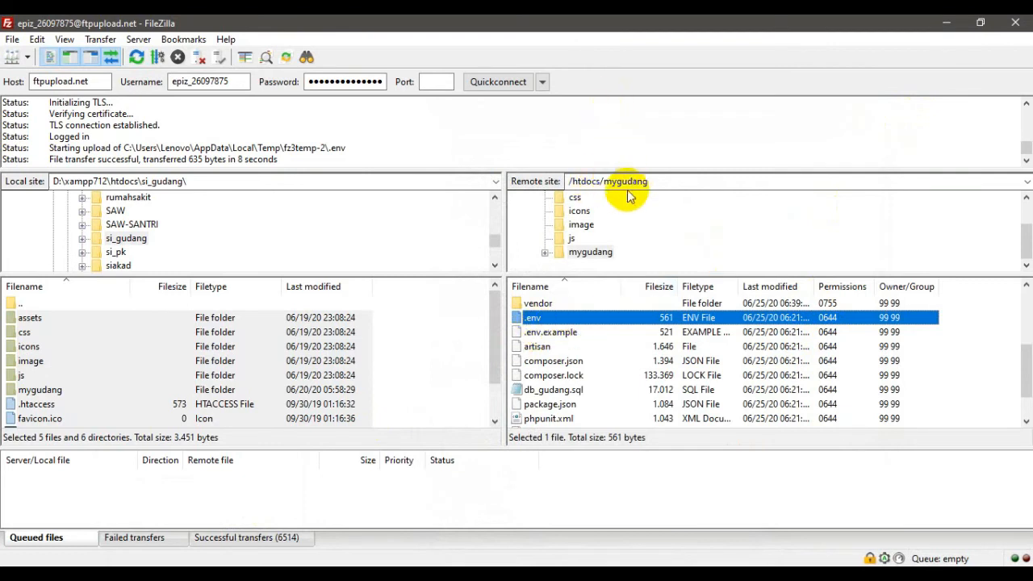
Step: Open the remote config folder and open app.php in the text editor via View/Edit
{"action": "scroll", "coordinate": [575, 339], "scroll_direction": "up", "scroll_amount": 3}
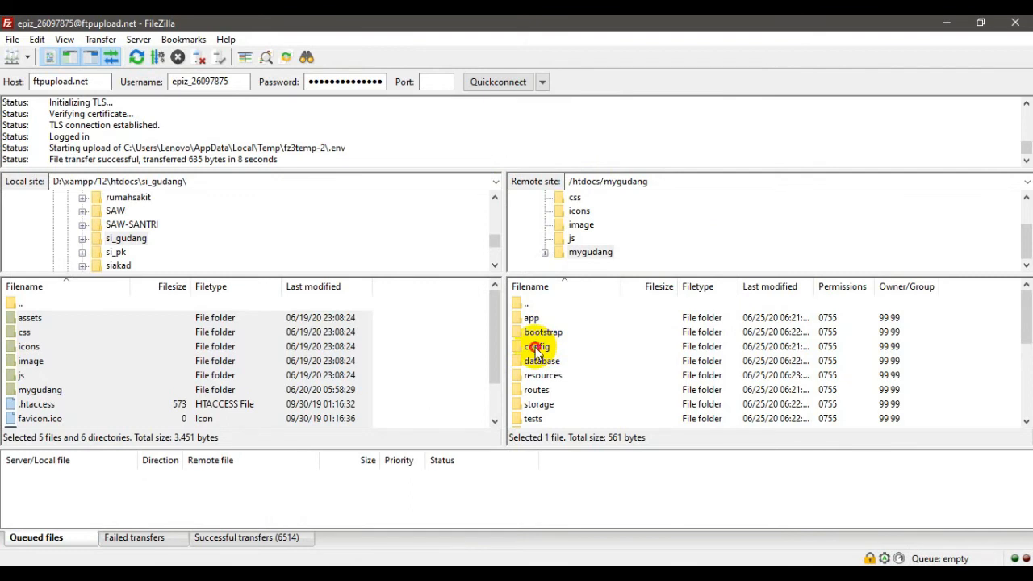
{"action": "left_click", "coordinate": [536, 349]}
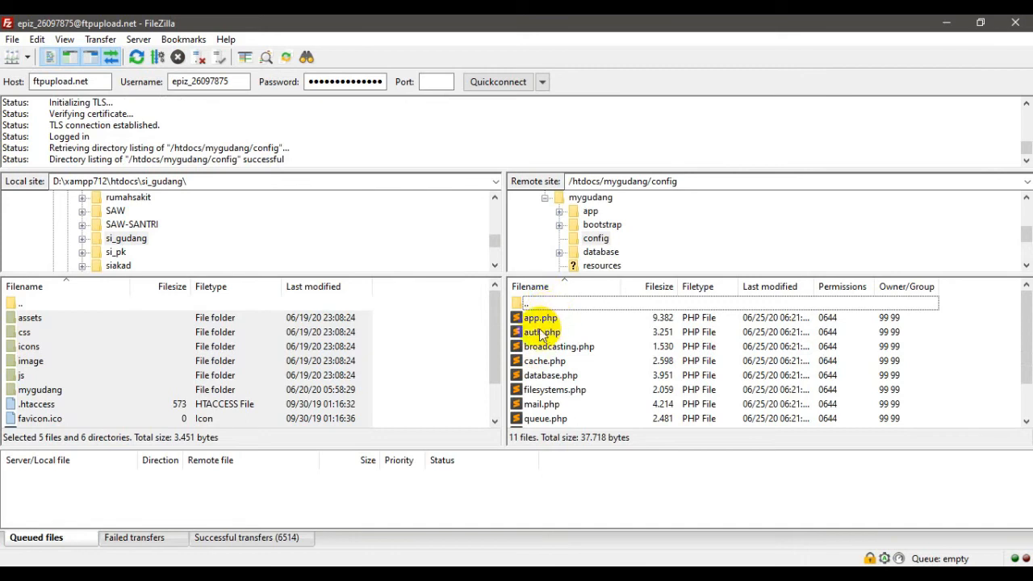
{"action": "left_click", "coordinate": [539, 318]}
{"action": "right_click", "coordinate": [538, 320]}
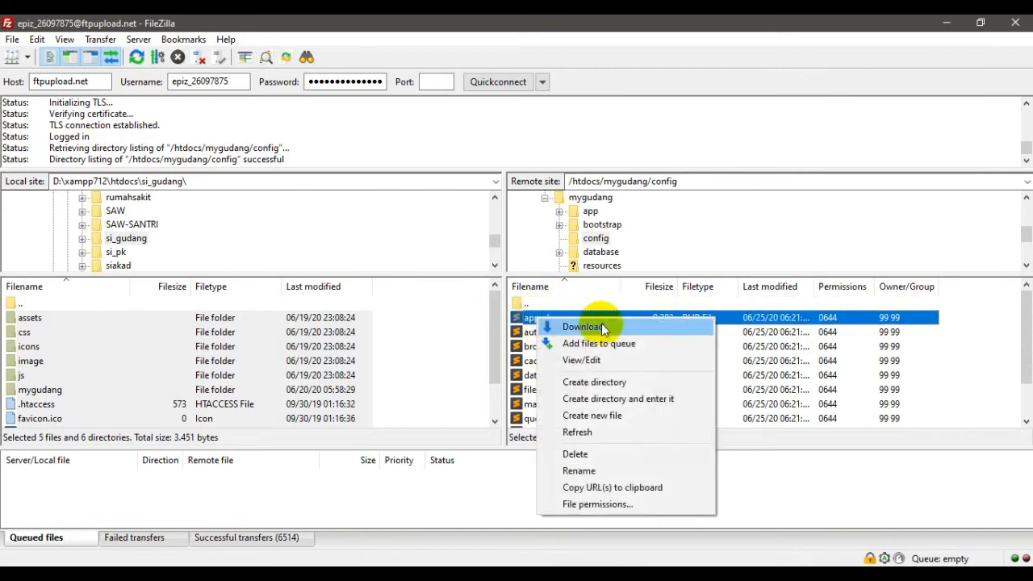
{"action": "left_click", "coordinate": [585, 364]}
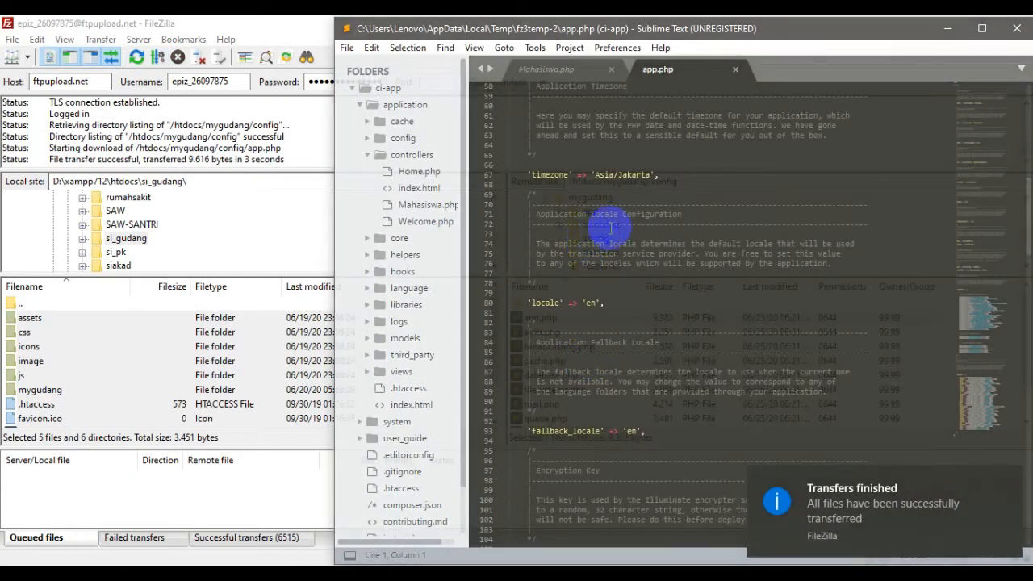
Step: Cancel Sublime Text's update prompt and place the caret after 'APP_KEY' on line 106
{"action": "left_click", "coordinate": [621, 224]}
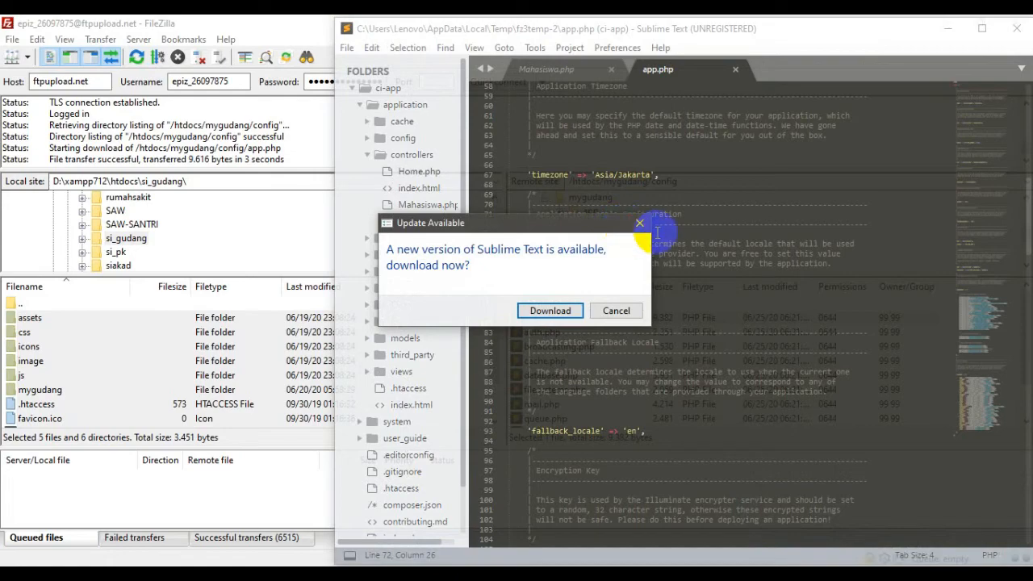
{"action": "left_click", "coordinate": [643, 225]}
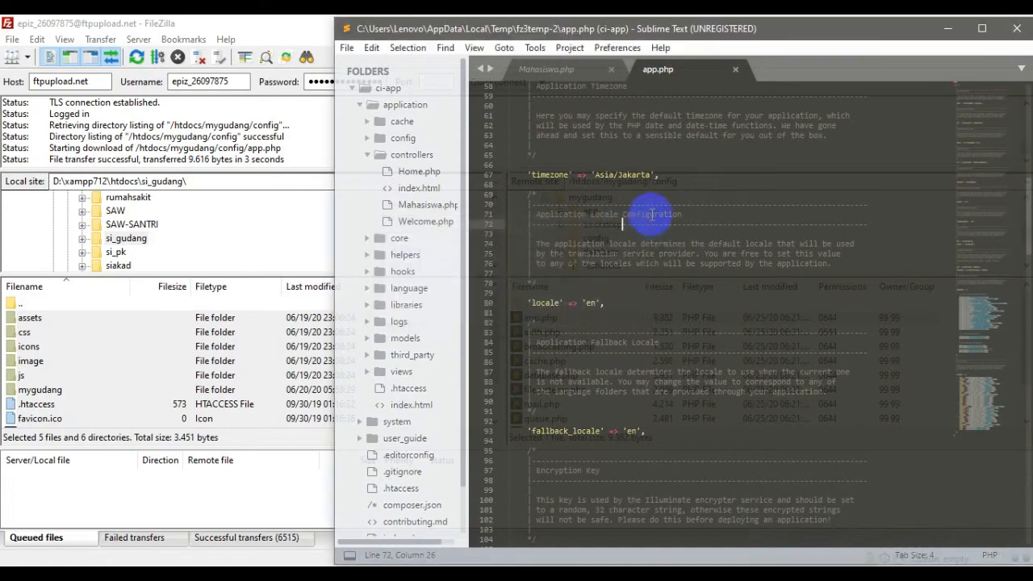
{"action": "scroll", "coordinate": [661, 261], "scroll_direction": "up", "scroll_amount": 8}
{"action": "scroll", "coordinate": [668, 264], "scroll_direction": "up", "scroll_amount": 8}
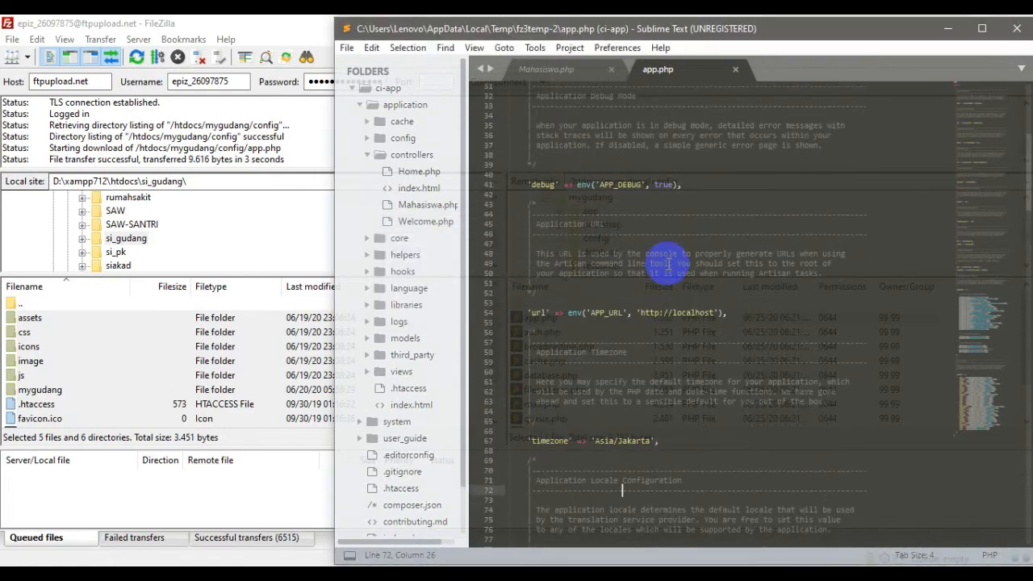
{"action": "scroll", "coordinate": [668, 264], "scroll_direction": "down", "scroll_amount": 5}
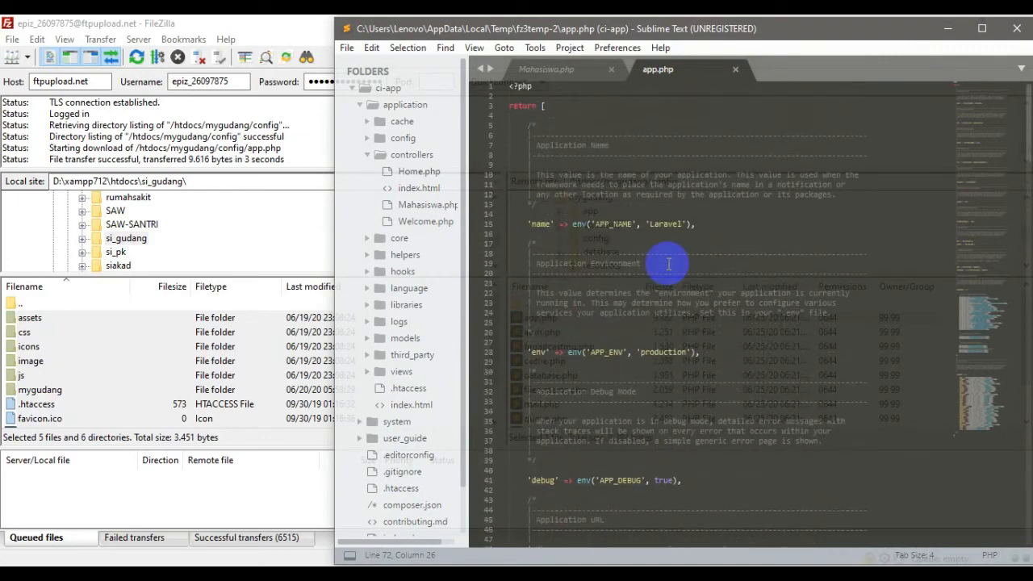
{"action": "scroll", "coordinate": [650, 254], "scroll_direction": "down", "scroll_amount": 14}
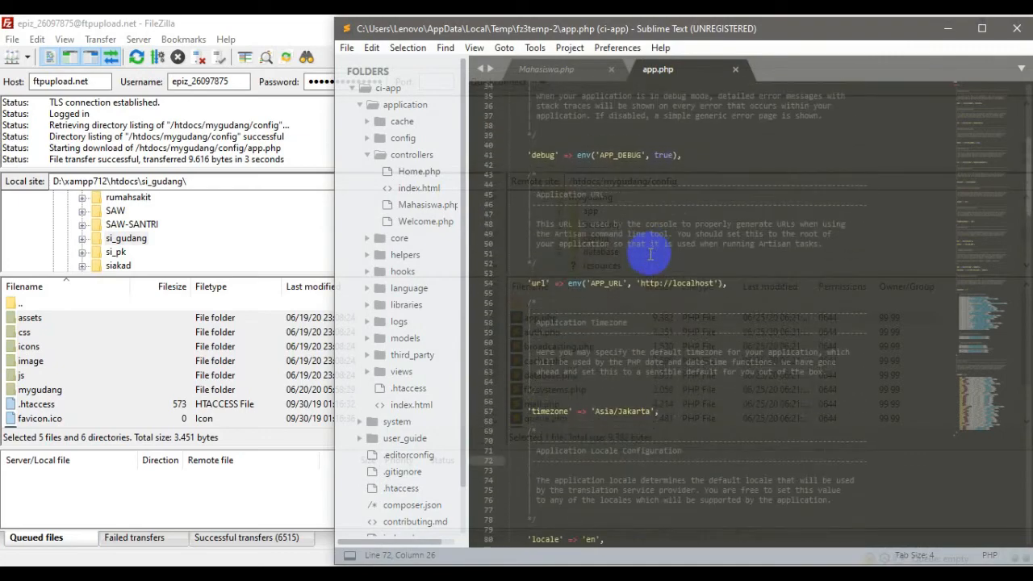
{"action": "scroll", "coordinate": [651, 254], "scroll_direction": "down", "scroll_amount": 8}
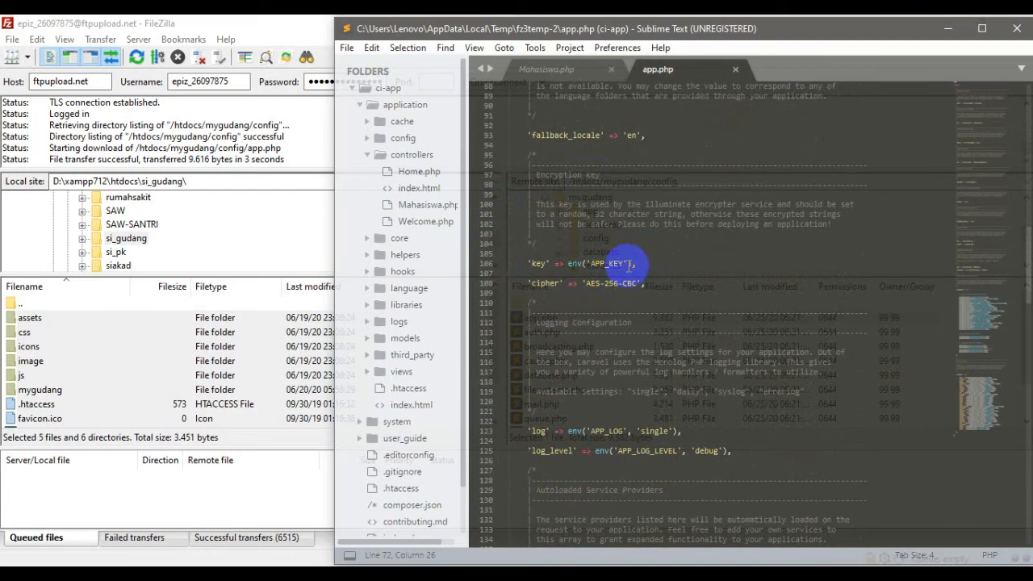
{"action": "left_click", "coordinate": [627, 264]}
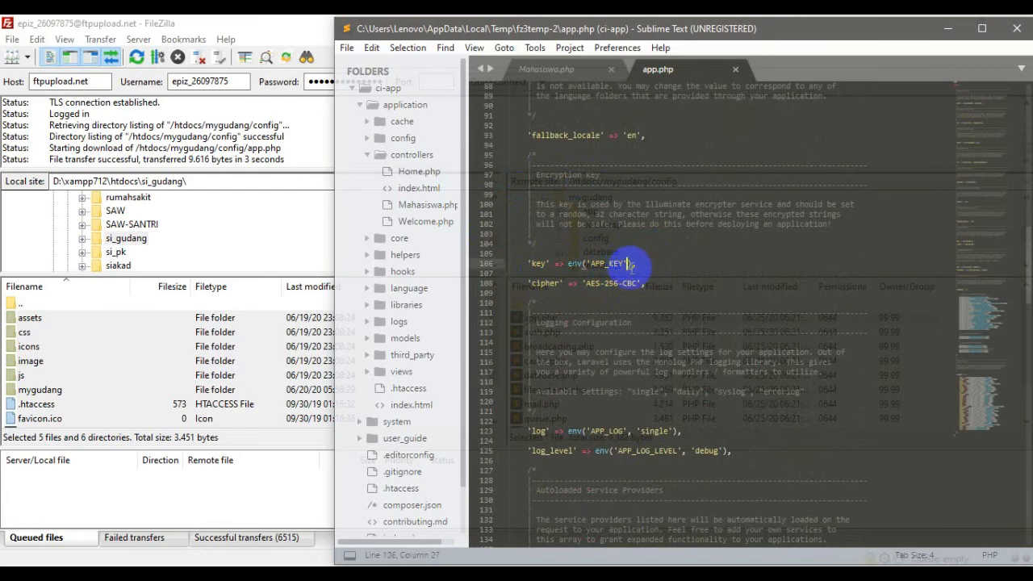
Step: Add base64_decode('…') with the pasted application key as APP_KEY's default, then save app.php
{"action": "type", "text": ", "}
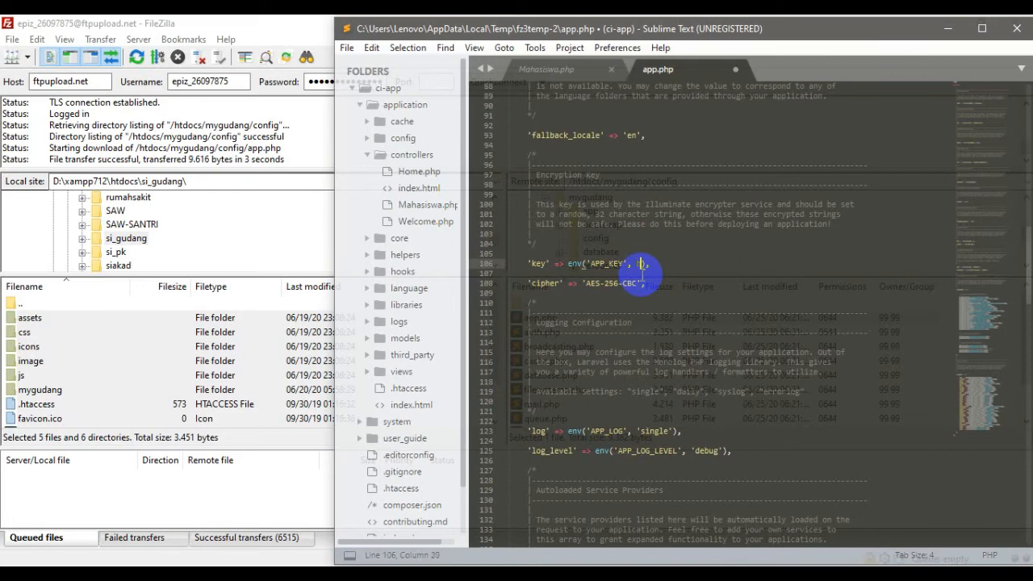
{"action": "type", "text": "base"}
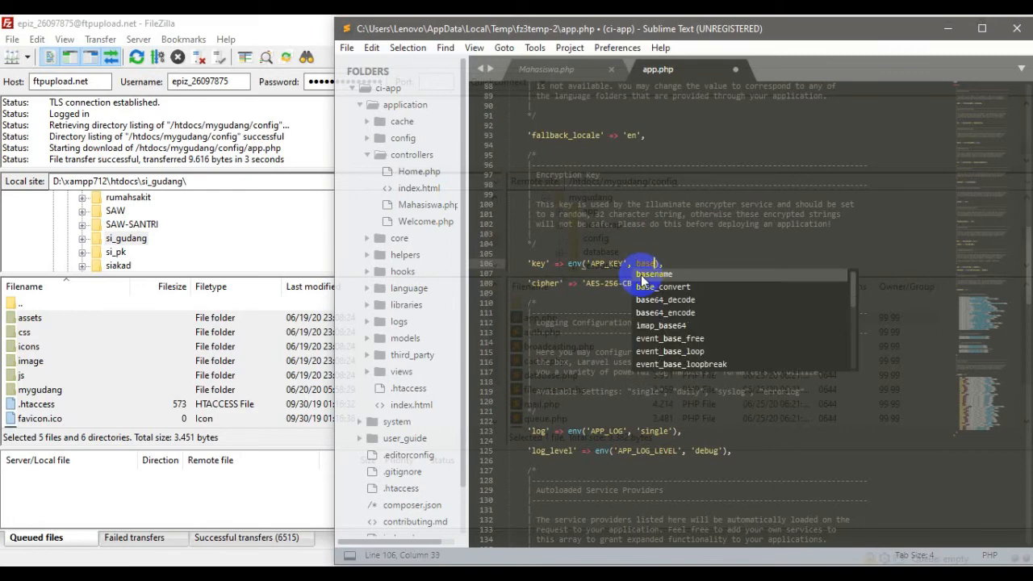
{"action": "type", "text": "64"}
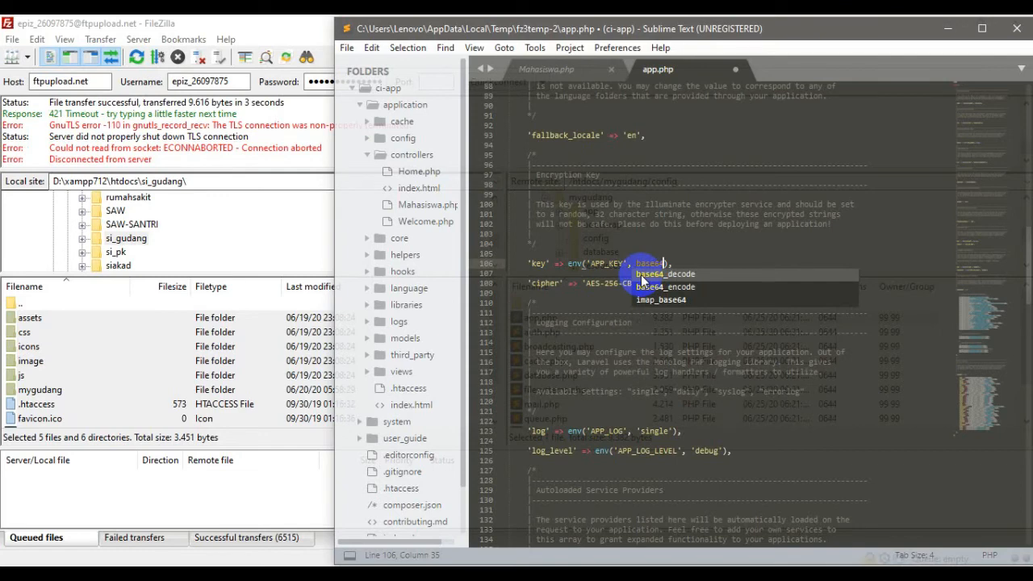
{"action": "type", "text": "_"}
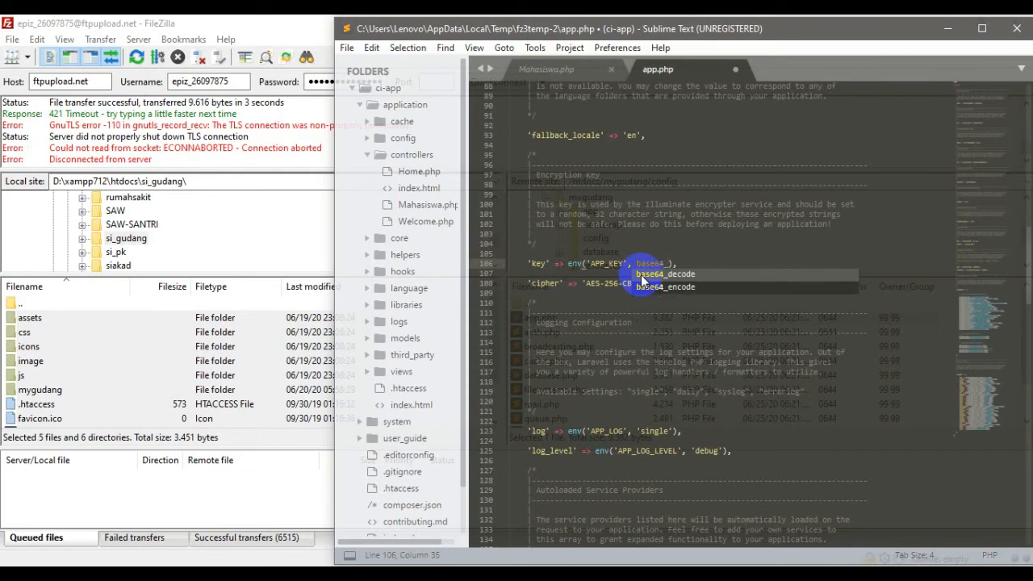
{"action": "type", "text": "decode"}
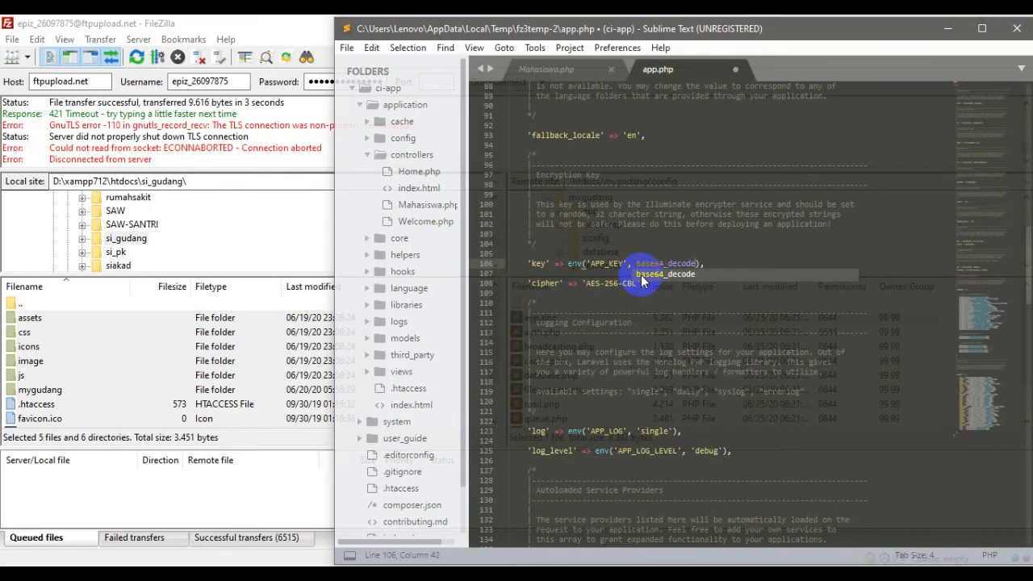
{"action": "type", "text": "("}
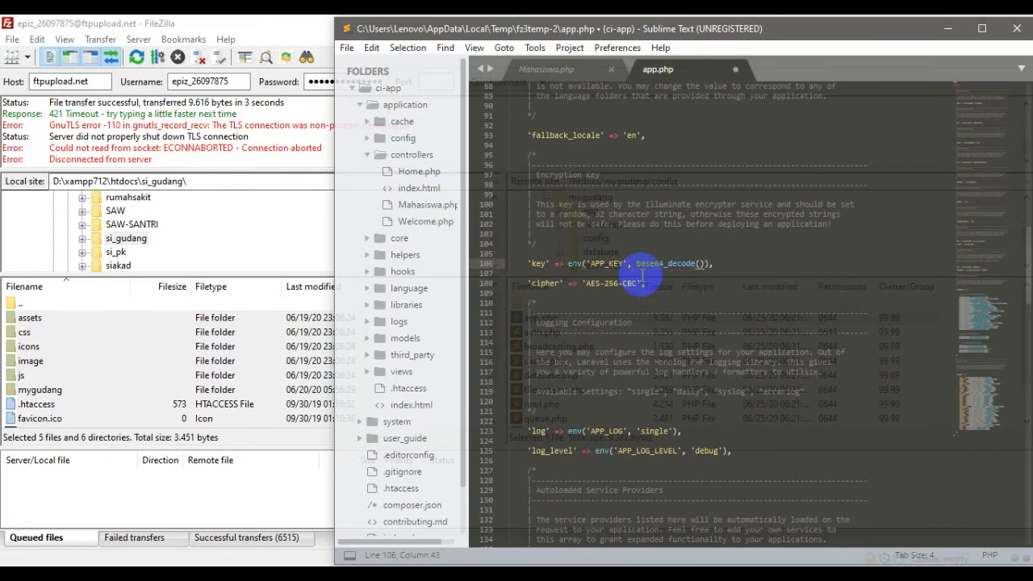
{"action": "type", "text": "'"}
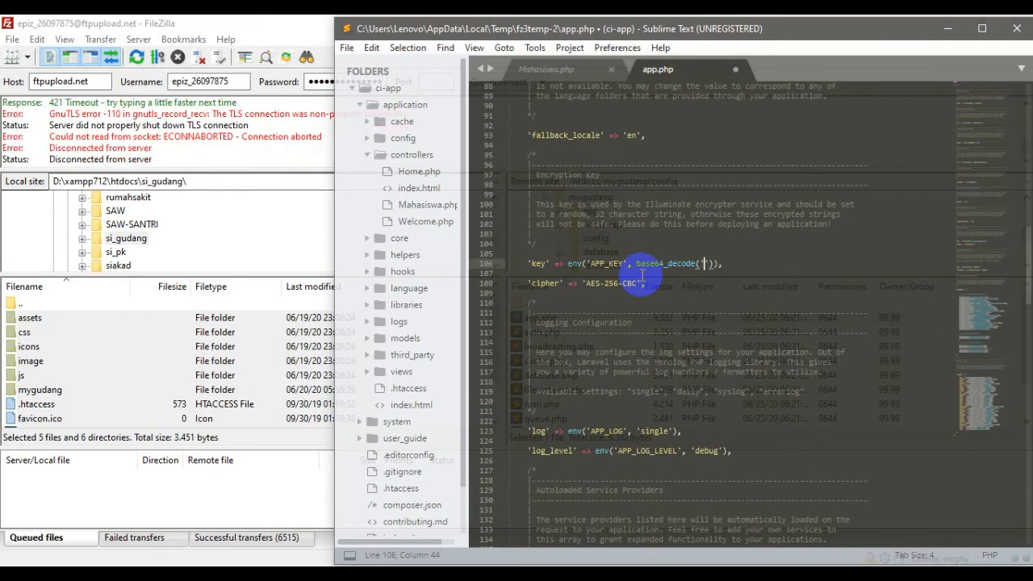
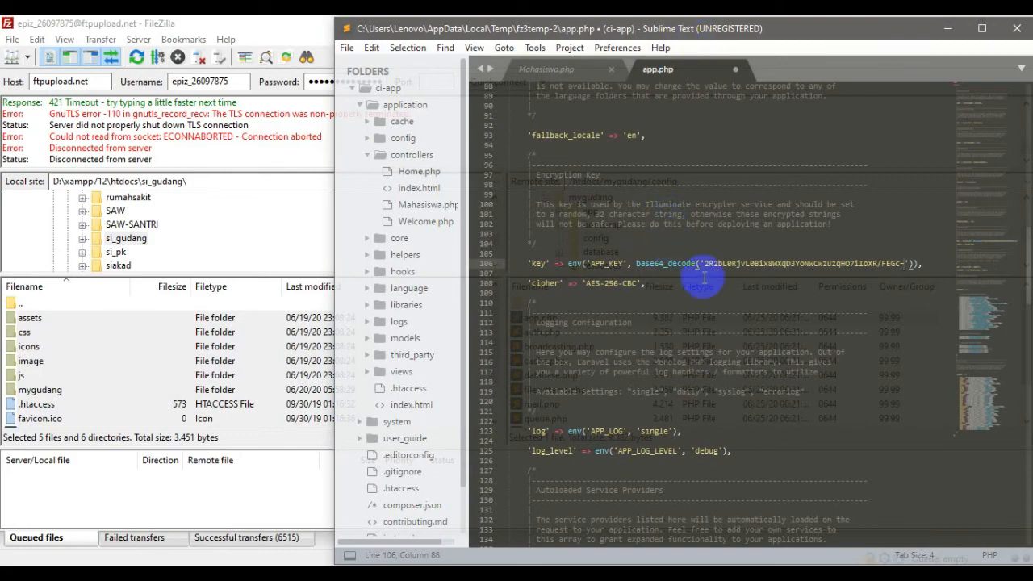
{"action": "scroll", "coordinate": [699, 275], "scroll_direction": "up", "scroll_amount": 10}
{"action": "scroll", "coordinate": [702, 276], "scroll_direction": "up", "scroll_amount": 7}
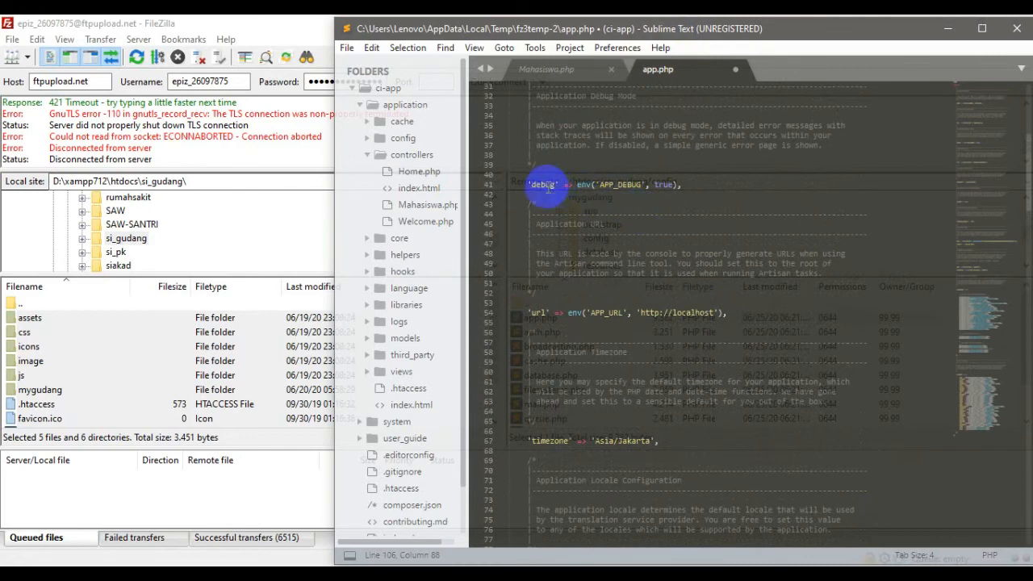
{"action": "double_click", "coordinate": [664, 184]}
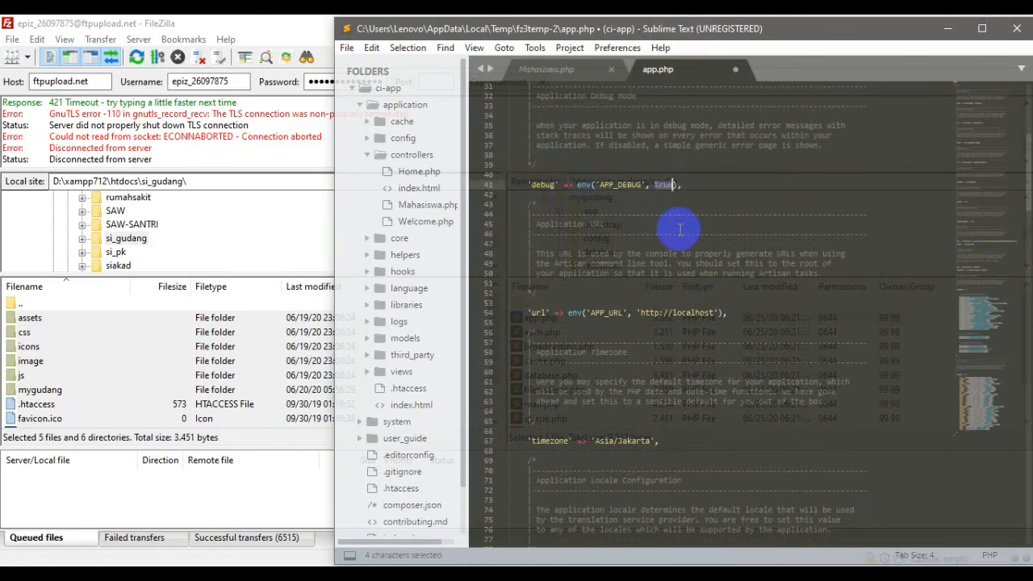
{"action": "left_click", "coordinate": [665, 184]}
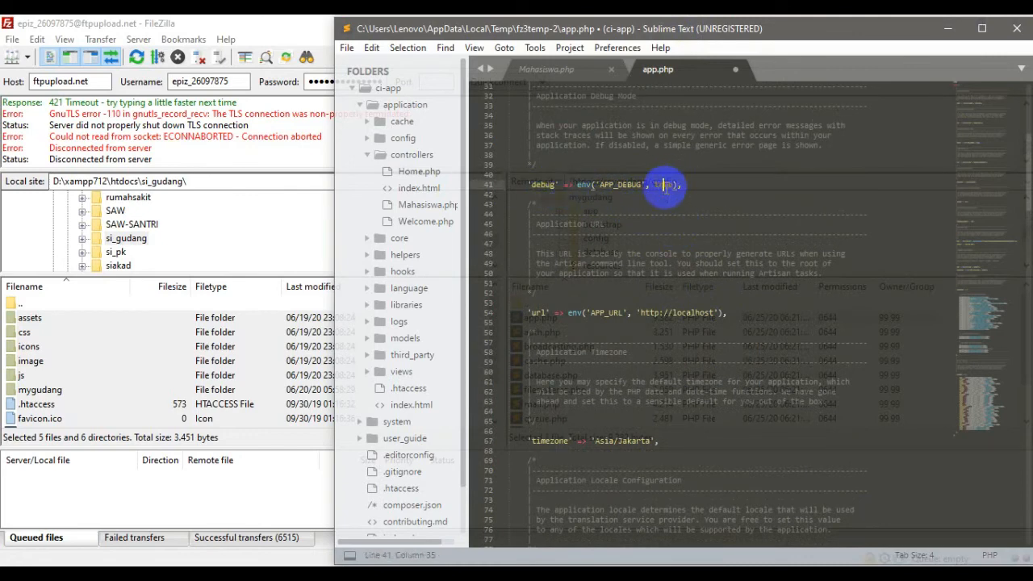
{"action": "left_click", "coordinate": [686, 276]}
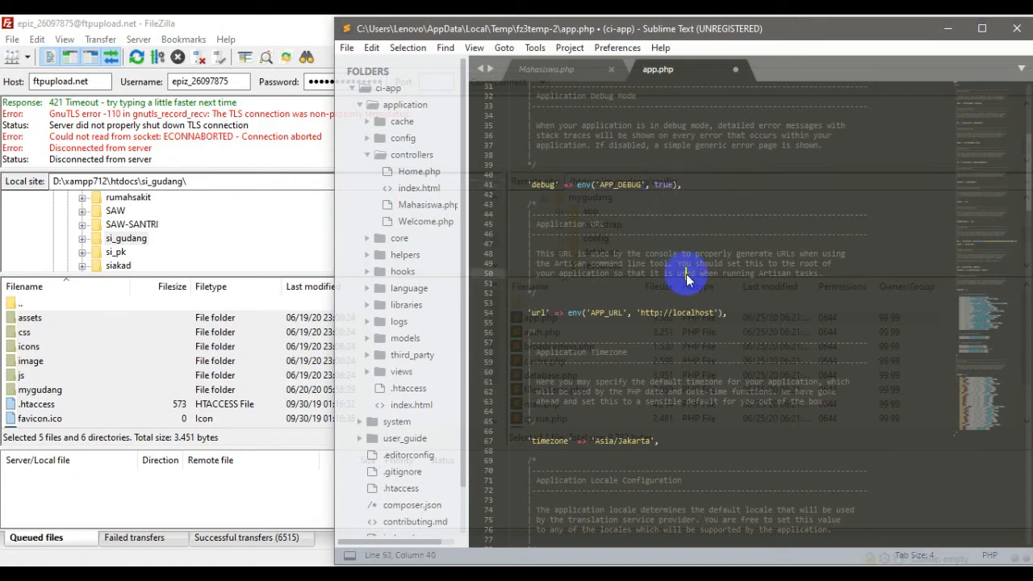
{"action": "left_click", "coordinate": [672, 265]}
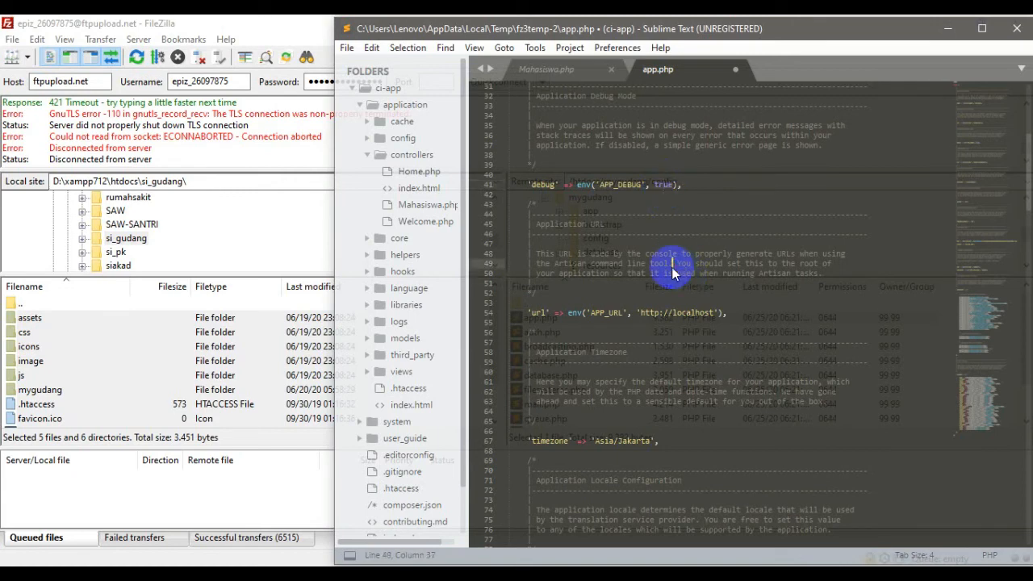
{"action": "key", "text": "ctrl+s"}
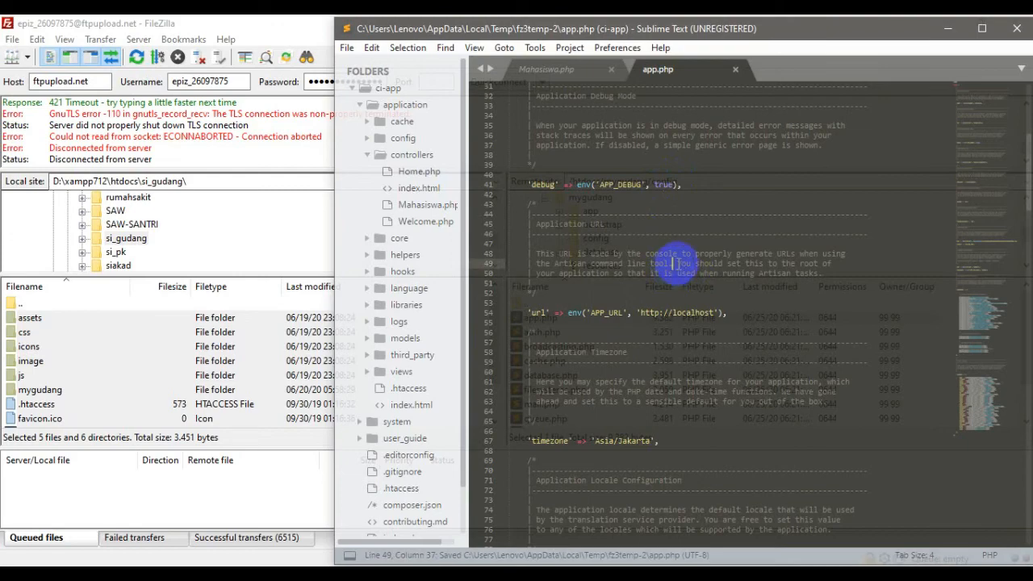
{"action": "left_click", "coordinate": [947, 30]}
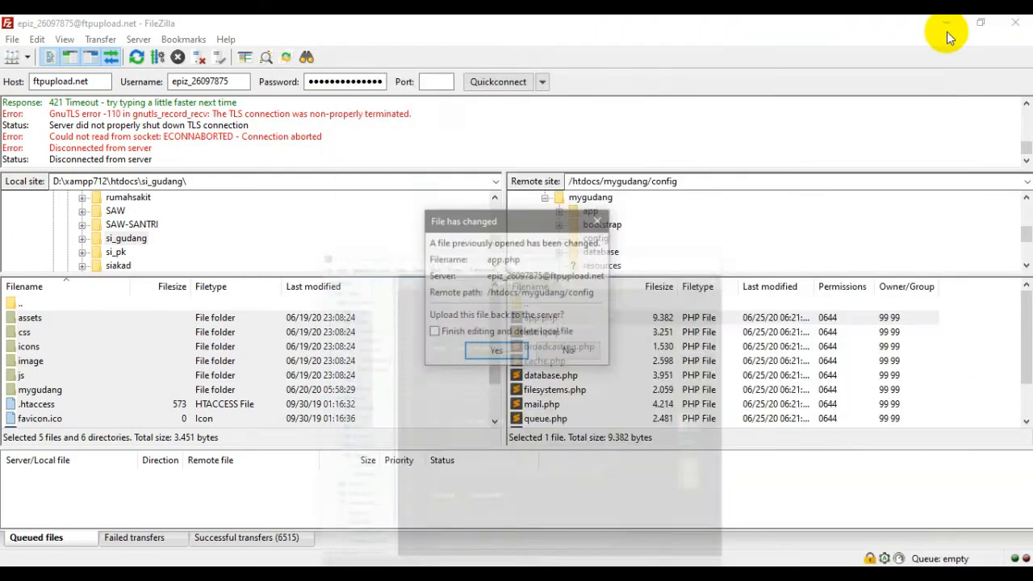
Step: Confirm uploading the edited app.php to the server and close Sublime Text
{"action": "left_click", "coordinate": [497, 351]}
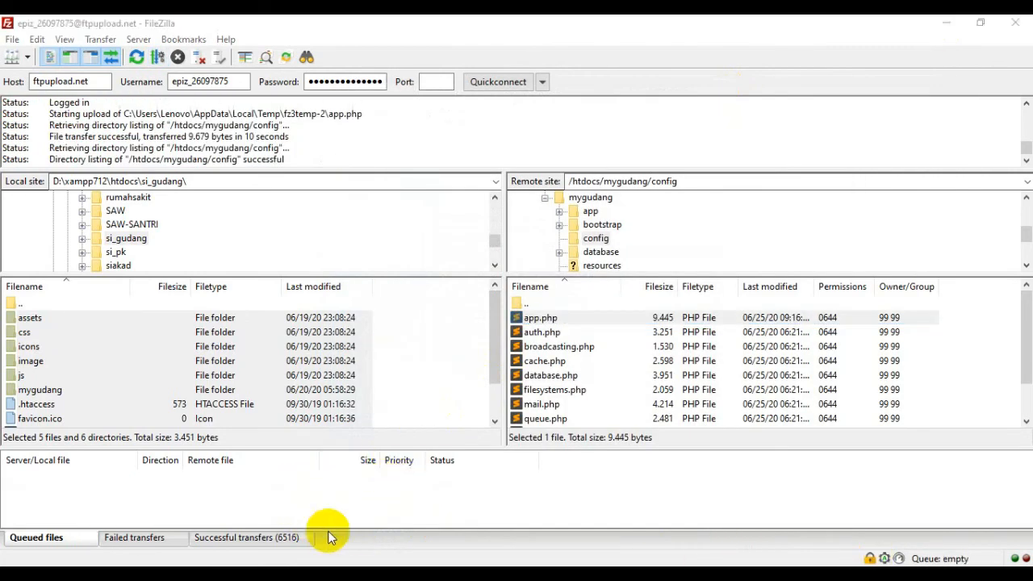
{"action": "left_click", "coordinate": [331, 573]}
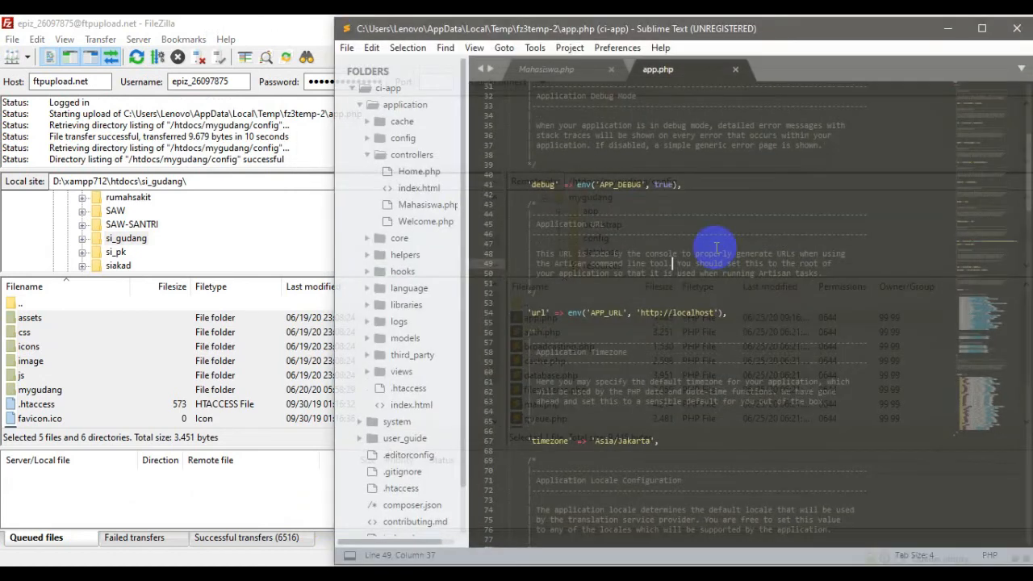
{"action": "left_click", "coordinate": [1015, 29]}
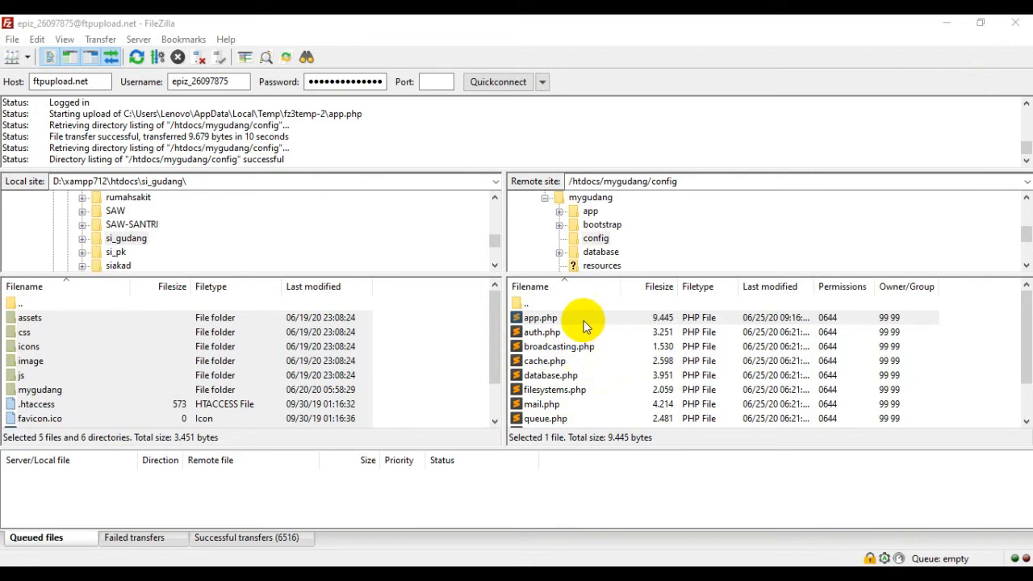
Step: Open the remote config/database.php for editing via View/Edit
{"action": "left_click", "coordinate": [551, 377]}
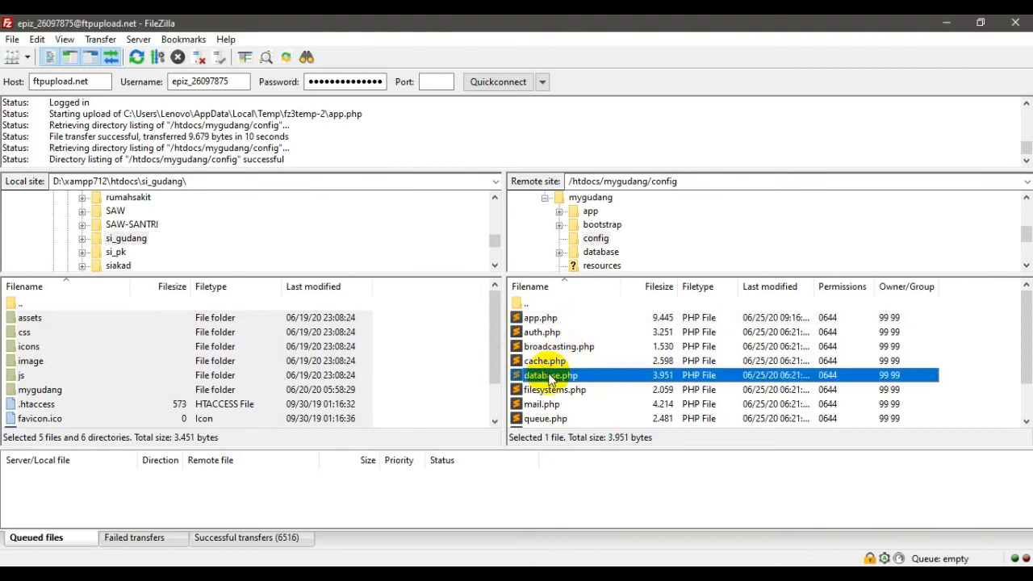
{"action": "right_click", "coordinate": [551, 377]}
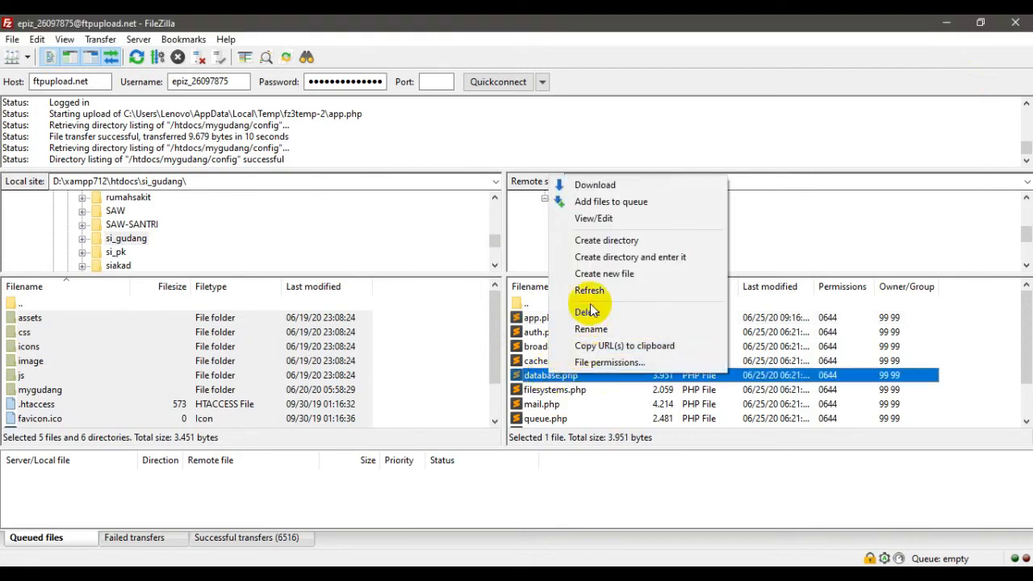
{"action": "left_click", "coordinate": [595, 219]}
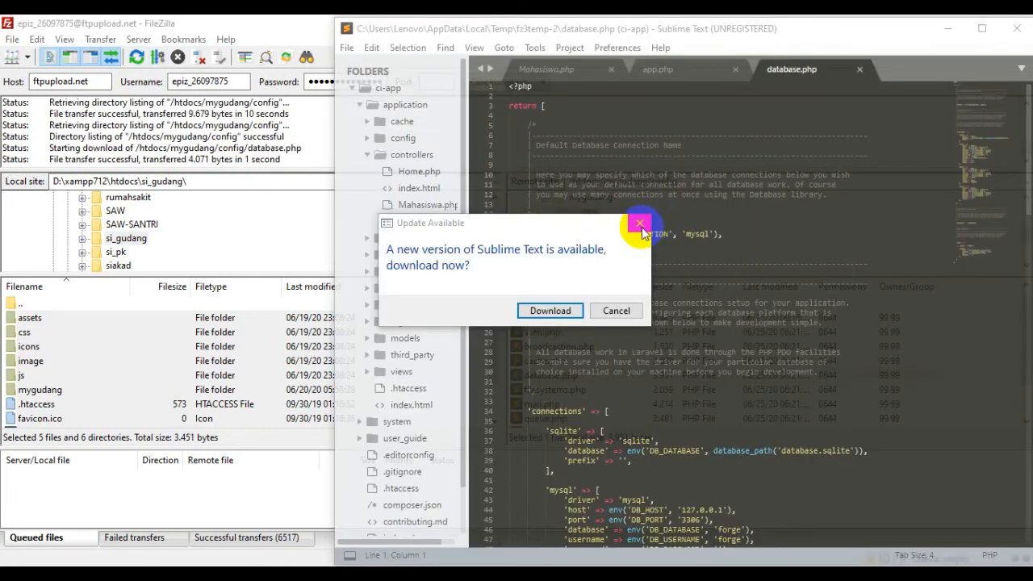
Step: Dismiss the update notice and replace the mysql host 127.0.0.1 with sql210.epizy.com
{"action": "left_click", "coordinate": [643, 224]}
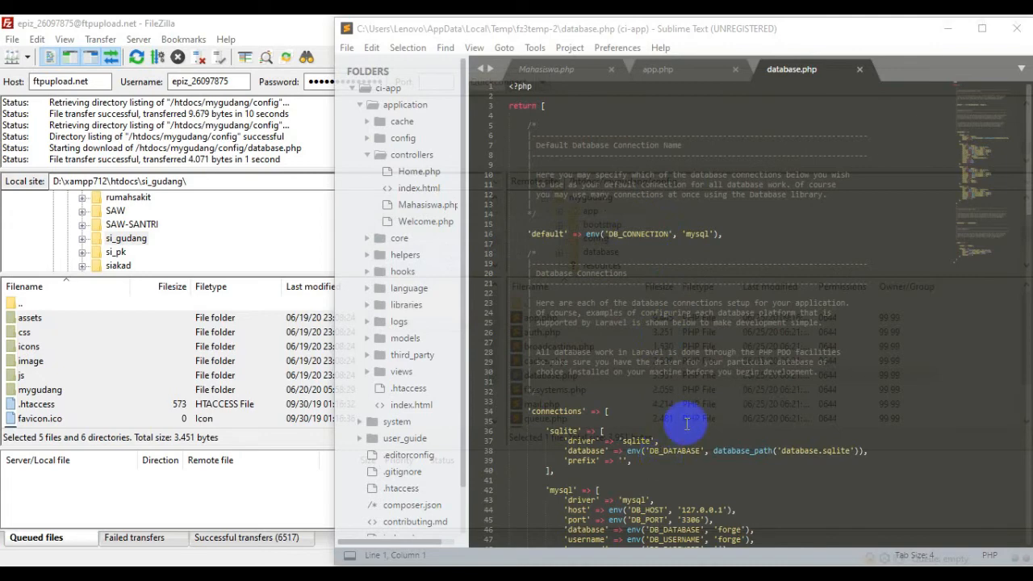
{"action": "scroll", "coordinate": [685, 407], "scroll_direction": "down", "scroll_amount": 4}
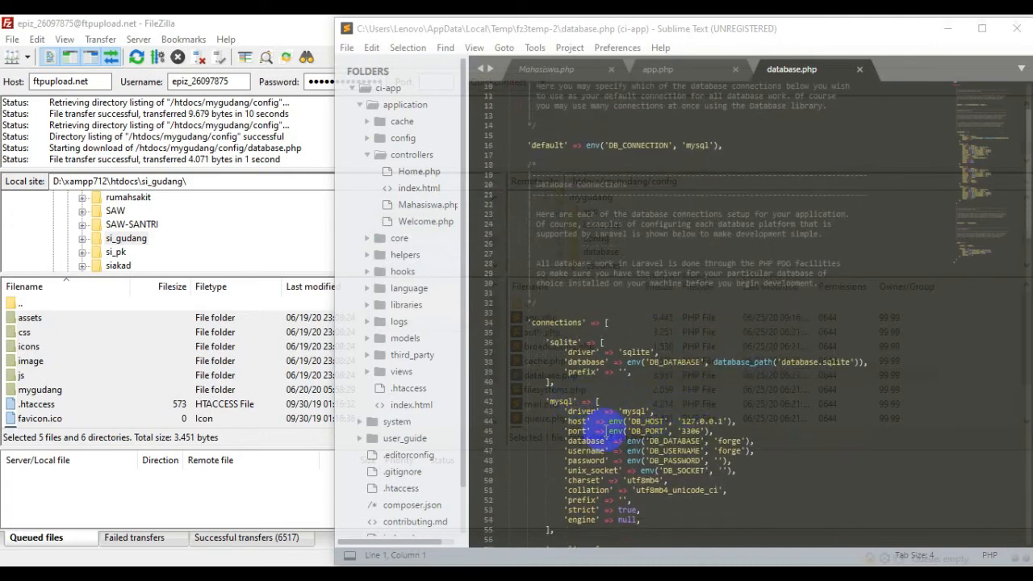
{"action": "scroll", "coordinate": [597, 426], "scroll_direction": "down", "scroll_amount": 1}
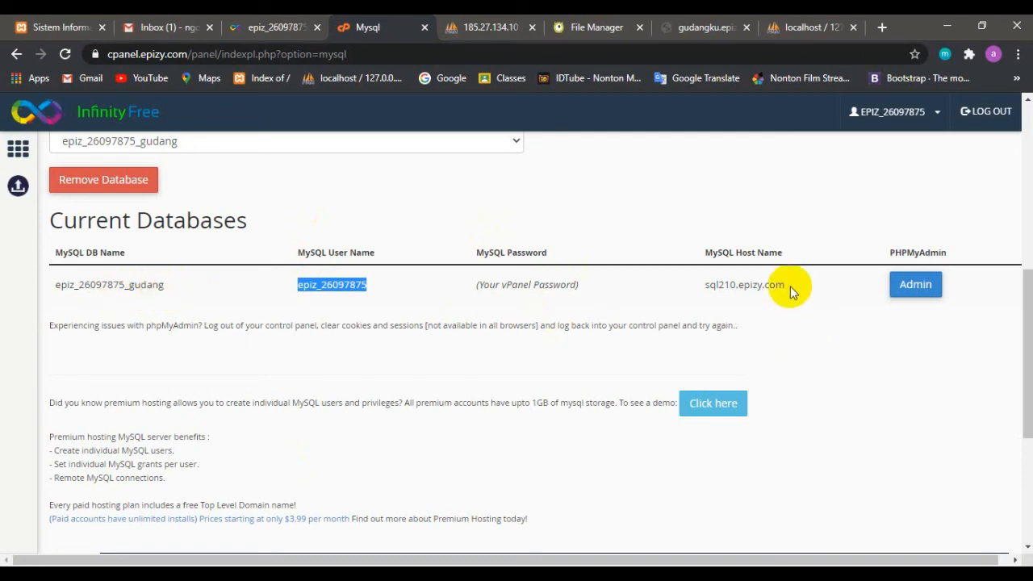
{"action": "left_click_drag", "start_coordinate": [782, 285], "coordinate": [696, 292]}
{"action": "key", "text": "ctrl+c"}
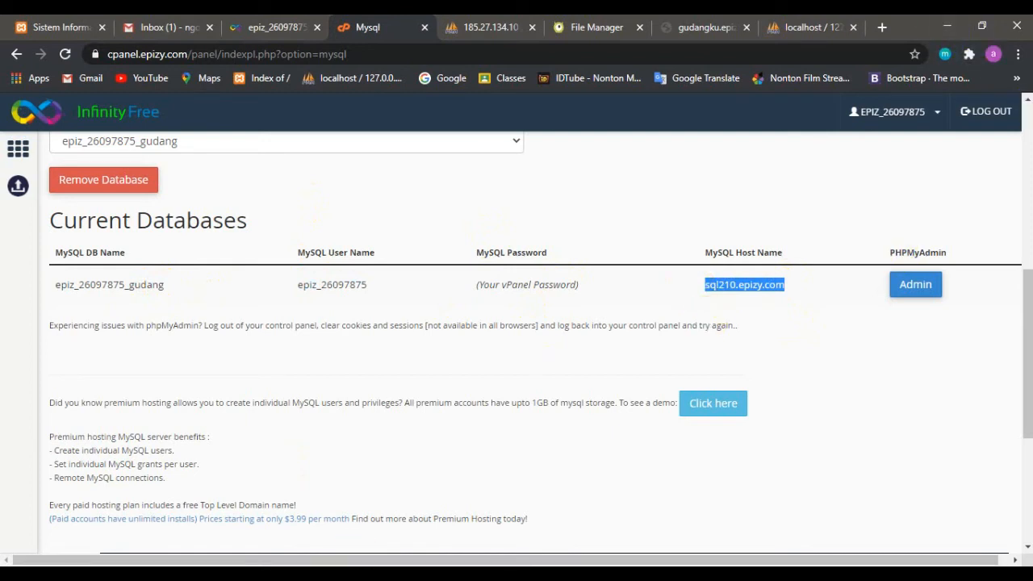
{"action": "left_click", "coordinate": [947, 27]}
{"action": "scroll", "coordinate": [713, 385], "scroll_direction": "down", "scroll_amount": 2}
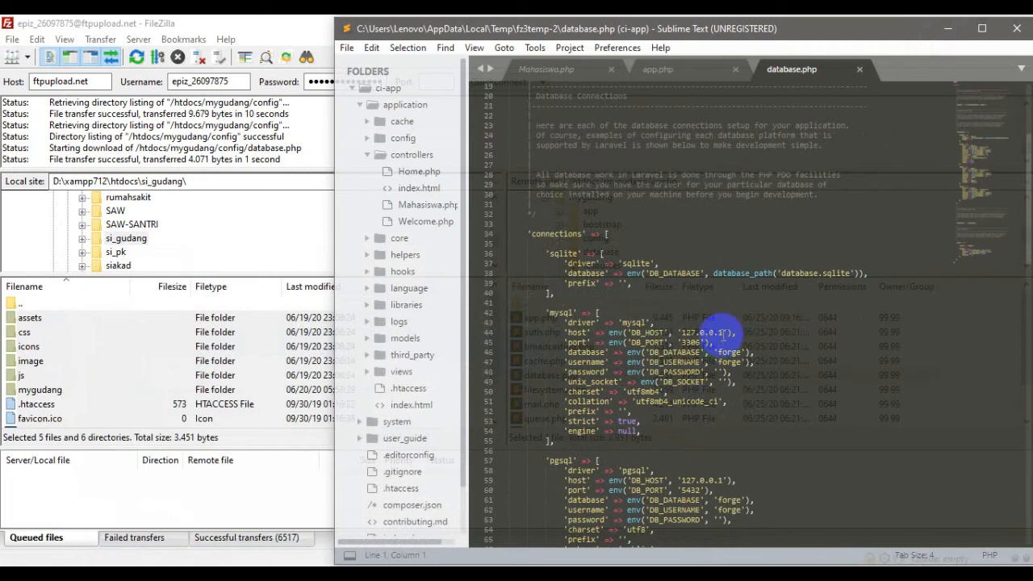
{"action": "left_click_drag", "start_coordinate": [726, 333], "coordinate": [681, 332]}
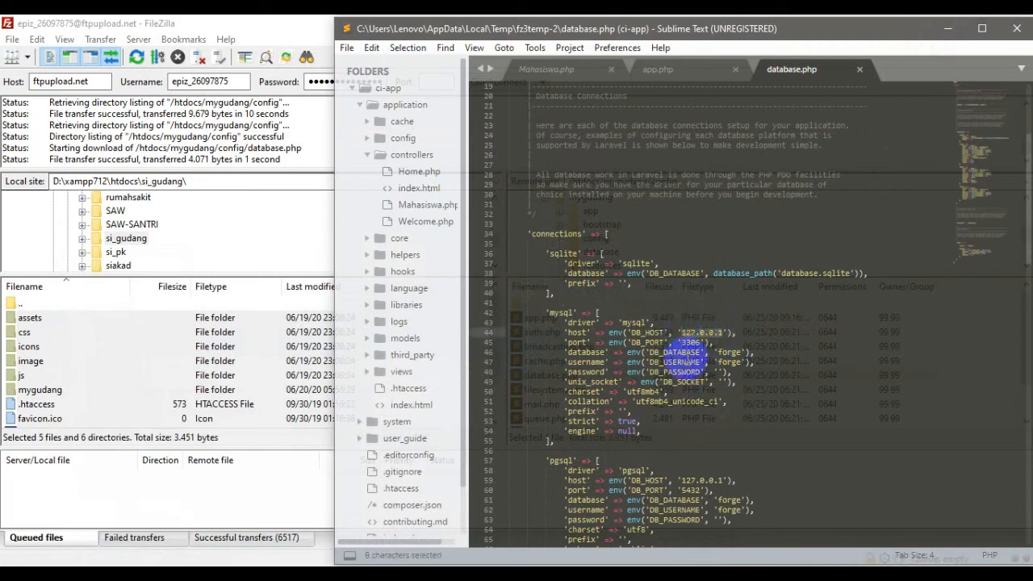
{"action": "key", "text": "ctrl+v"}
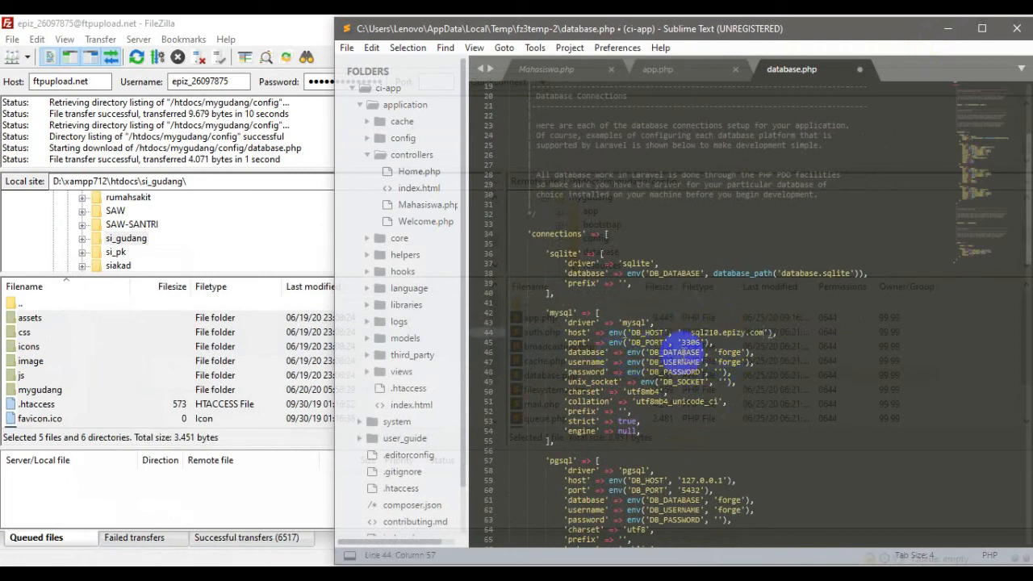
Step: Replace the default database 'forge' on line 46 with the hosted database name
{"action": "left_click", "coordinate": [273, 578]}
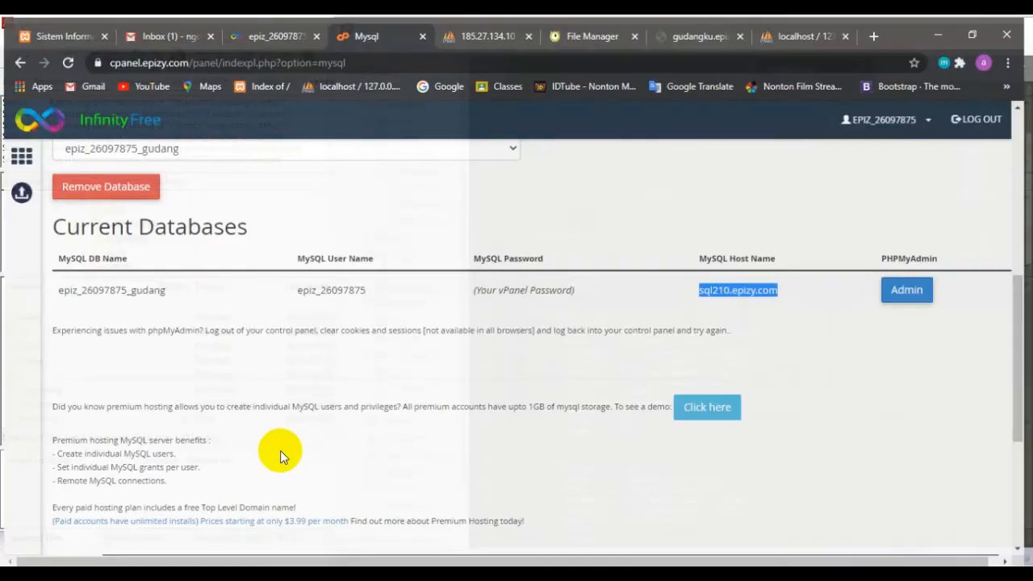
{"action": "left_click_drag", "start_coordinate": [168, 288], "coordinate": [53, 292]}
{"action": "key", "text": "ctrl+c"}
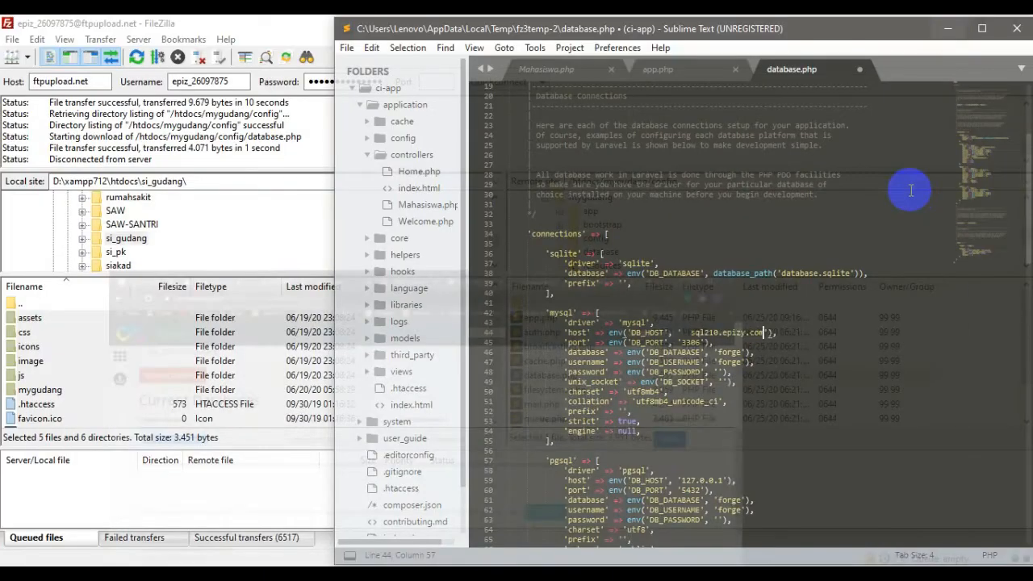
{"action": "left_click", "coordinate": [946, 26]}
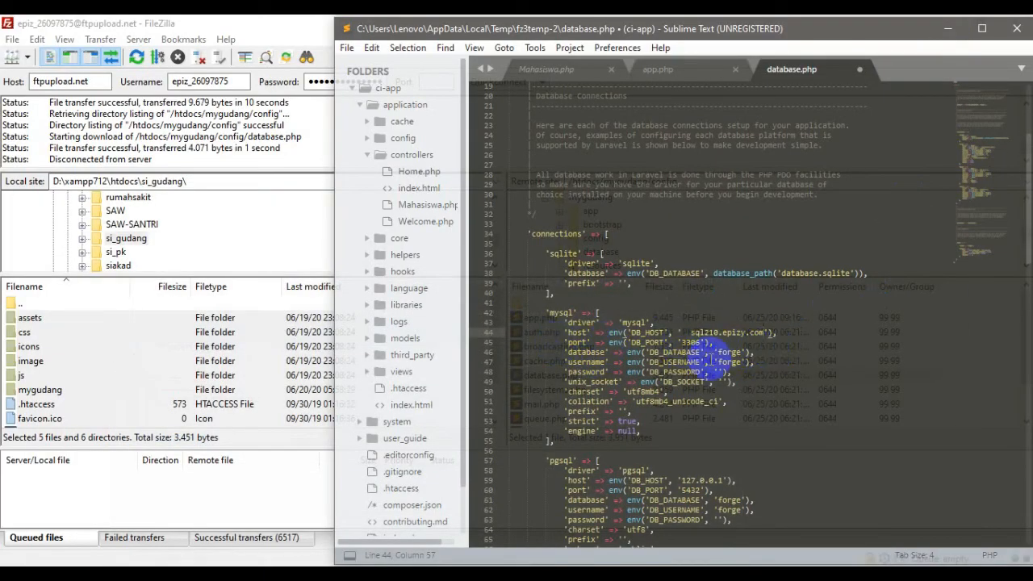
{"action": "double_click", "coordinate": [728, 352]}
{"action": "key", "text": "ctrl+v"}
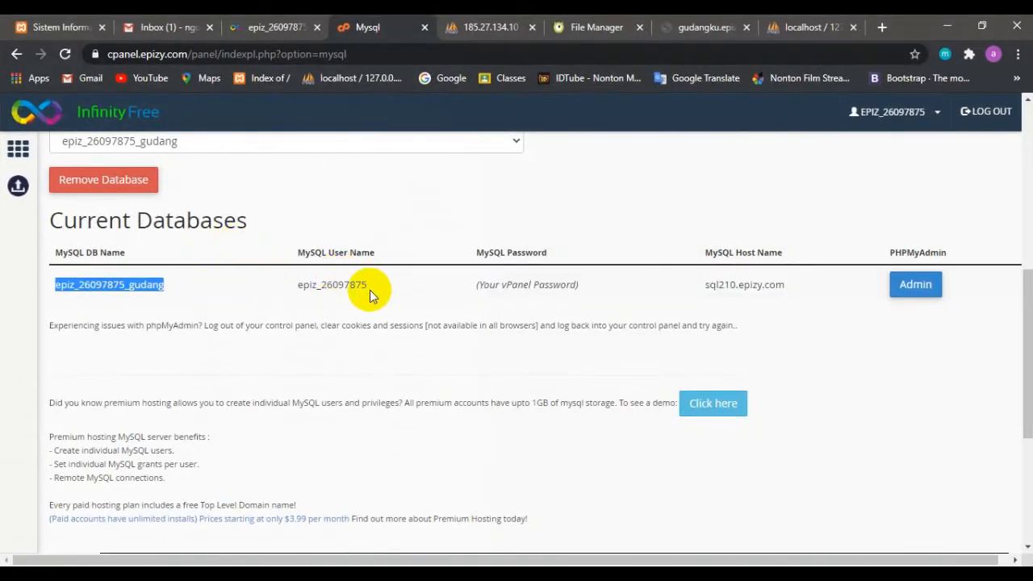
Step: Replace the username 'forge' on line 47 with the hosted MySQL user and copy the saved password
{"action": "left_click_drag", "start_coordinate": [367, 288], "coordinate": [299, 288]}
{"action": "key", "text": "ctrl+c"}
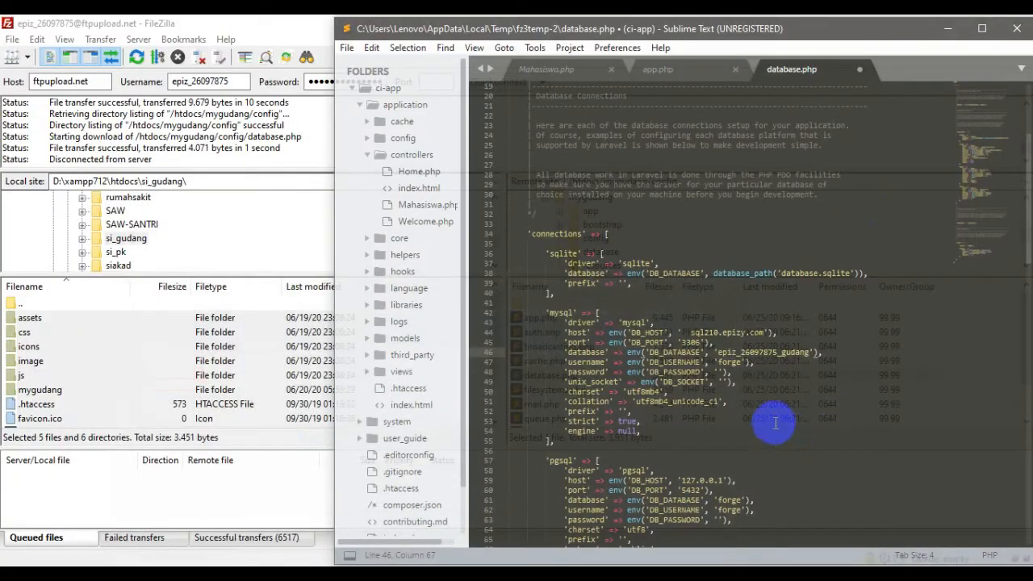
{"action": "double_click", "coordinate": [729, 362]}
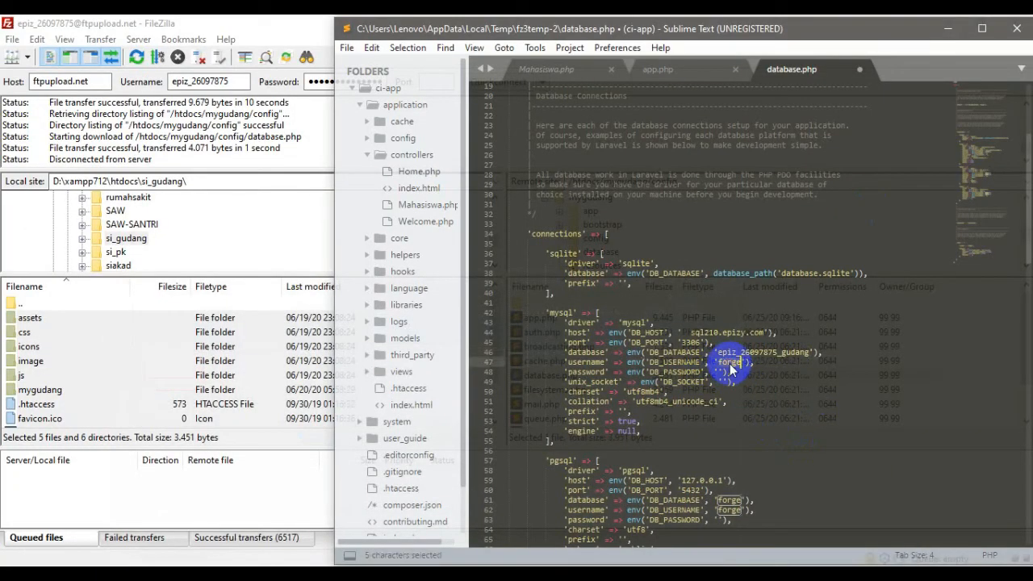
{"action": "key", "text": "ctrl+v"}
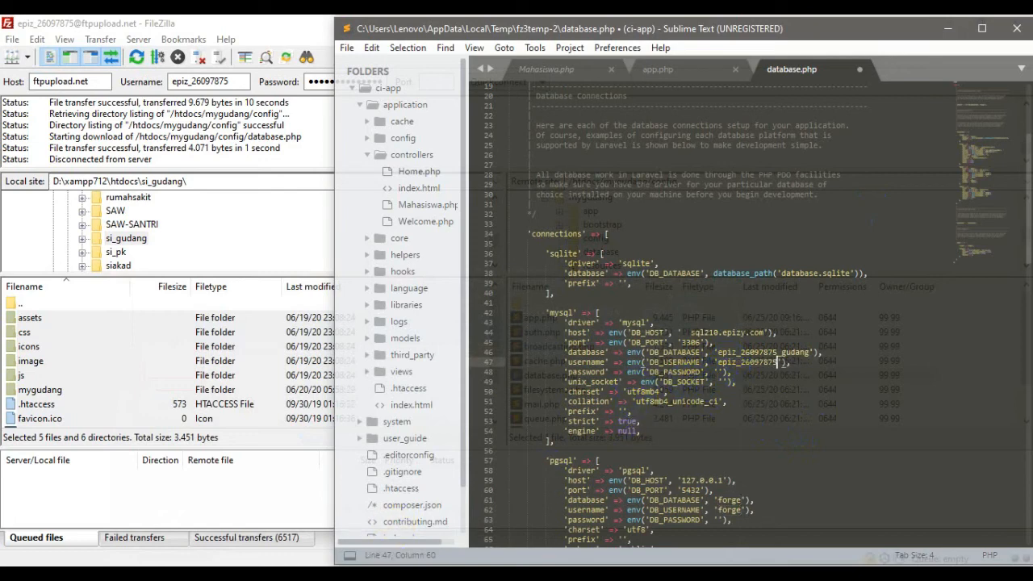
{"action": "left_click", "coordinate": [271, 565]}
{"action": "left_click", "coordinate": [605, 283]}
{"action": "left_click", "coordinate": [556, 171]}
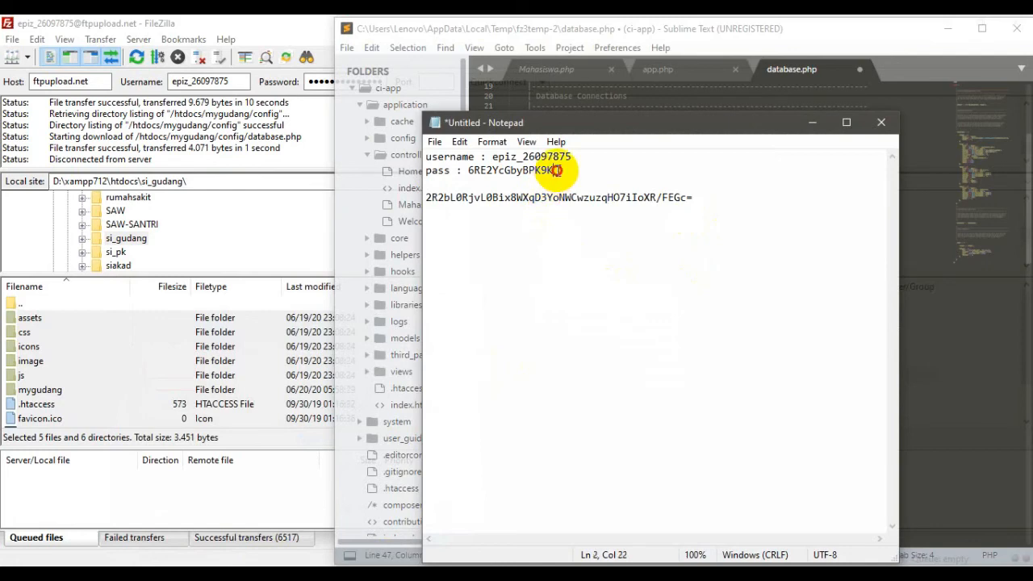
{"action": "left_click", "coordinate": [469, 171], "text": "shift"}
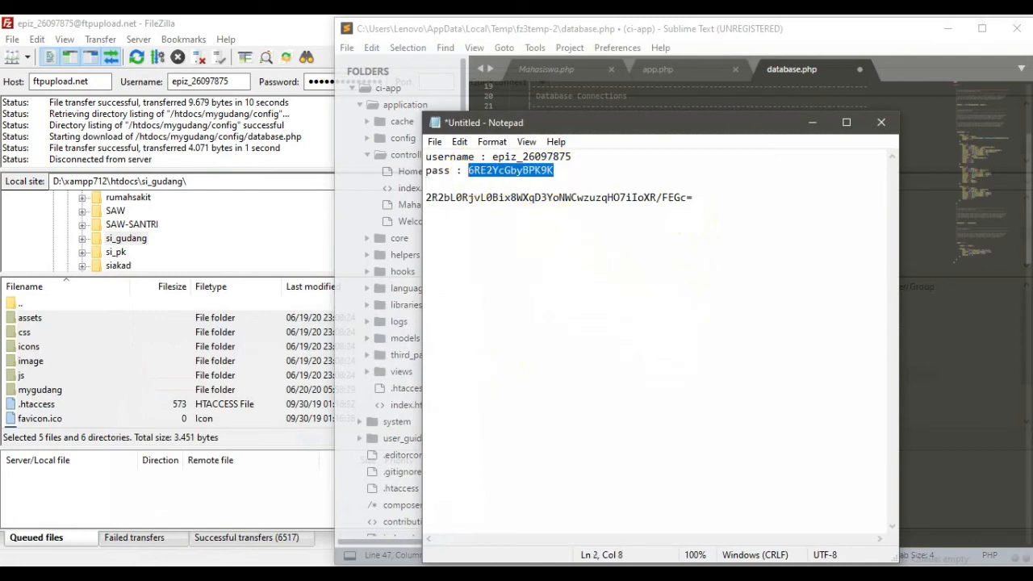
{"action": "left_click", "coordinate": [811, 122]}
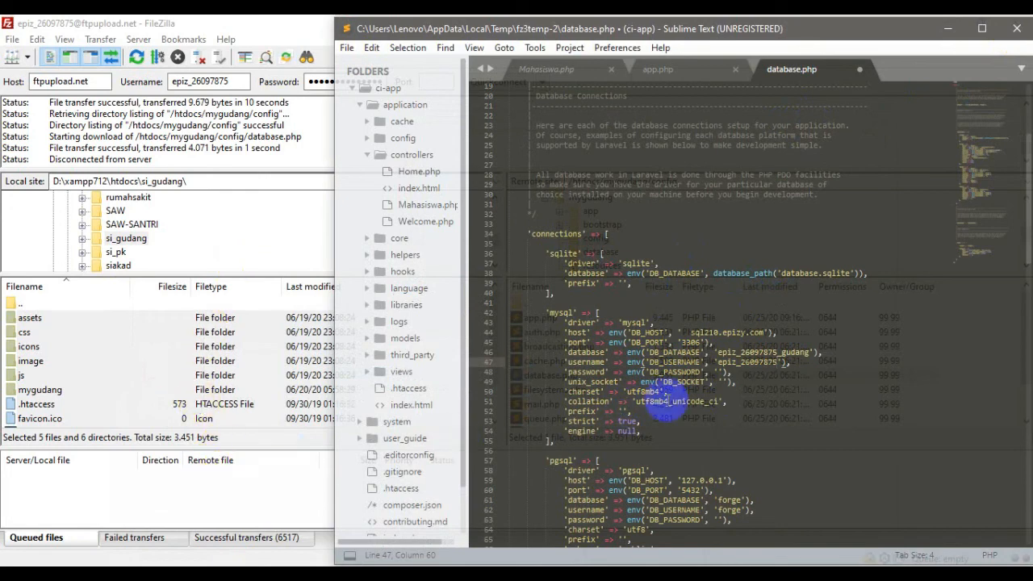
{"action": "left_click", "coordinate": [270, 489]}
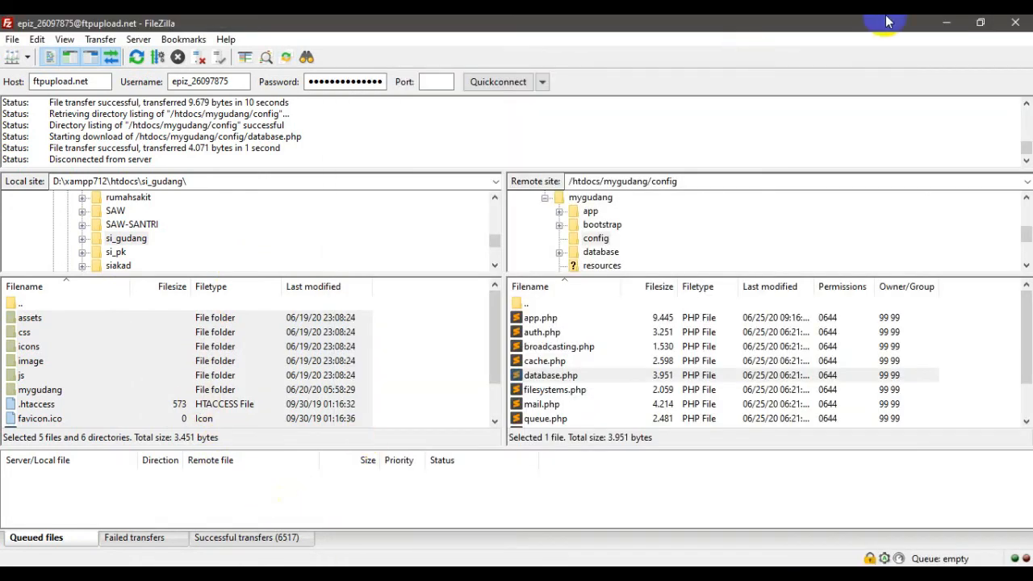
Step: Maximize Sublime Text and paste the database password into the mysql 'password' default
{"action": "left_click", "coordinate": [945, 22]}
{"action": "left_click", "coordinate": [979, 34]}
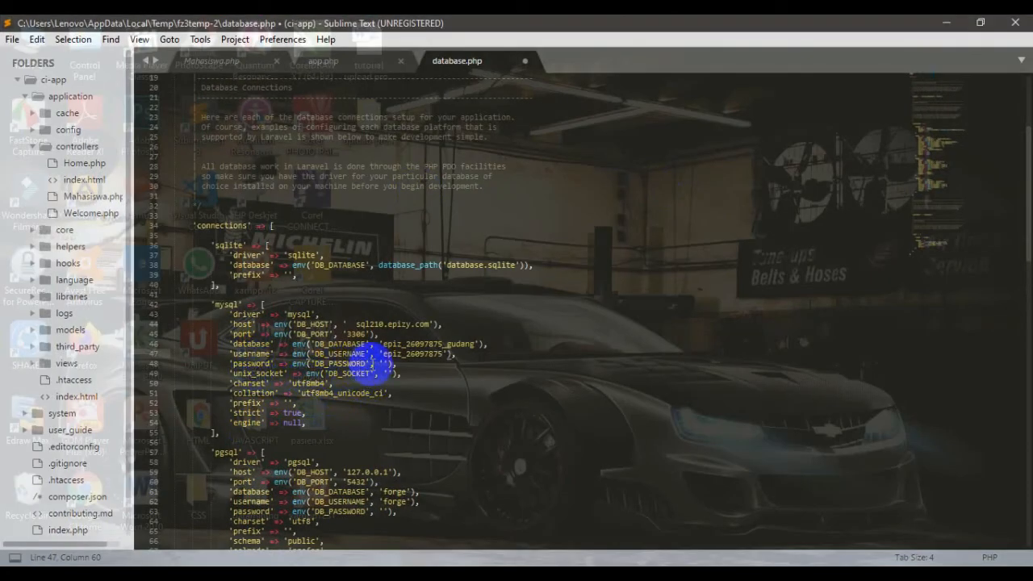
{"action": "left_click", "coordinate": [385, 364]}
{"action": "key", "text": "ctrl+v"}
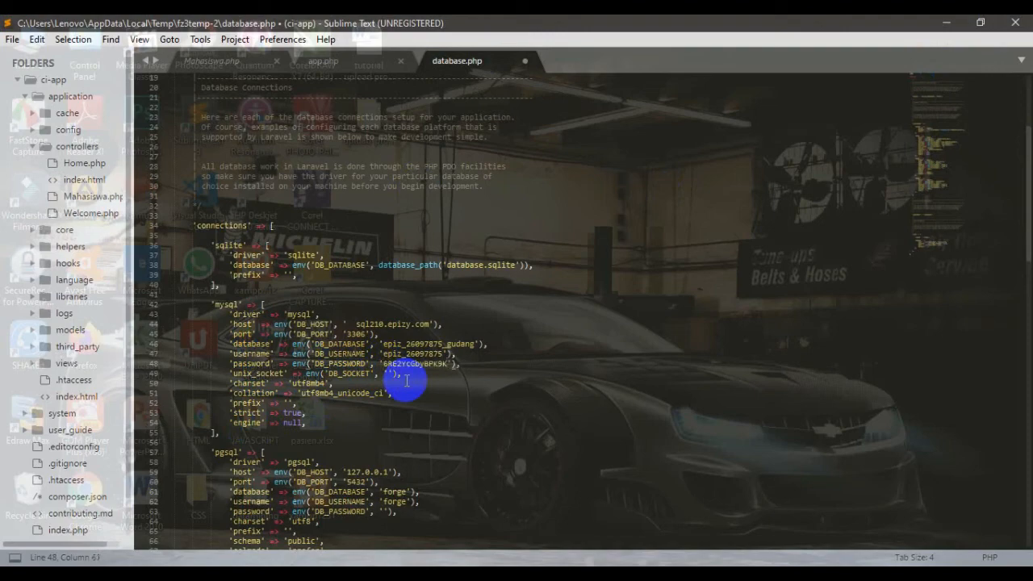
Step: Add 'options' => [PDO::ATTR_EMULATE_PREPARES => true], after 'engine' and save database.php
{"action": "scroll", "coordinate": [376, 396], "scroll_direction": "down", "scroll_amount": 3}
{"action": "left_click", "coordinate": [318, 336]}
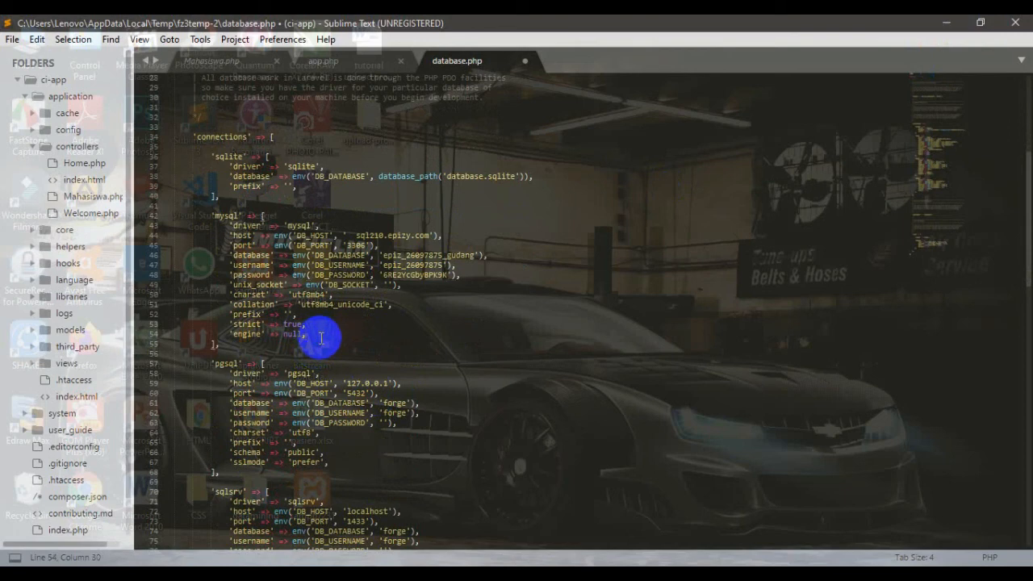
{"action": "key", "text": "Return"}
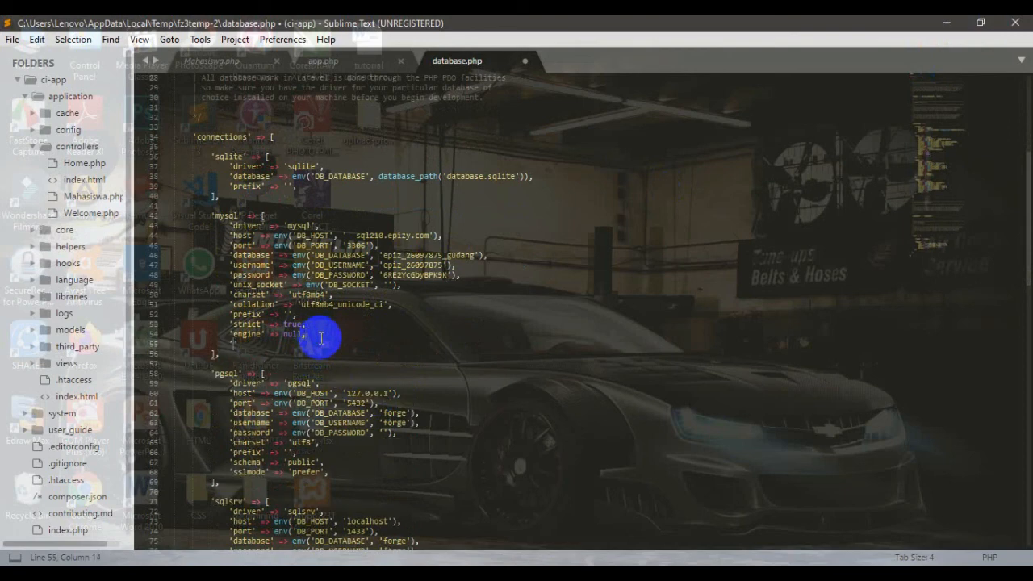
{"action": "type", "text": "'opti"}
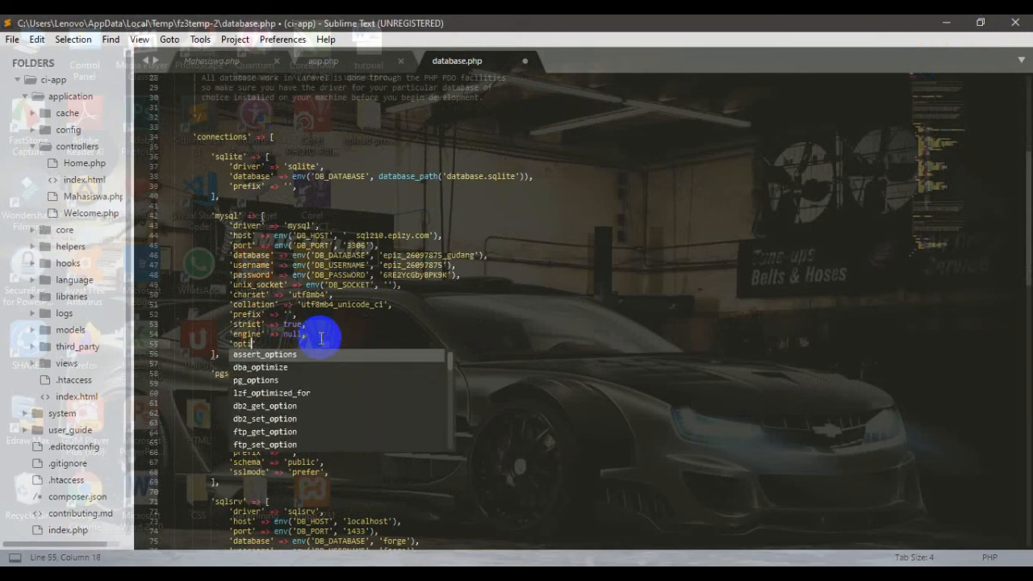
{"action": "type", "text": "ons' "}
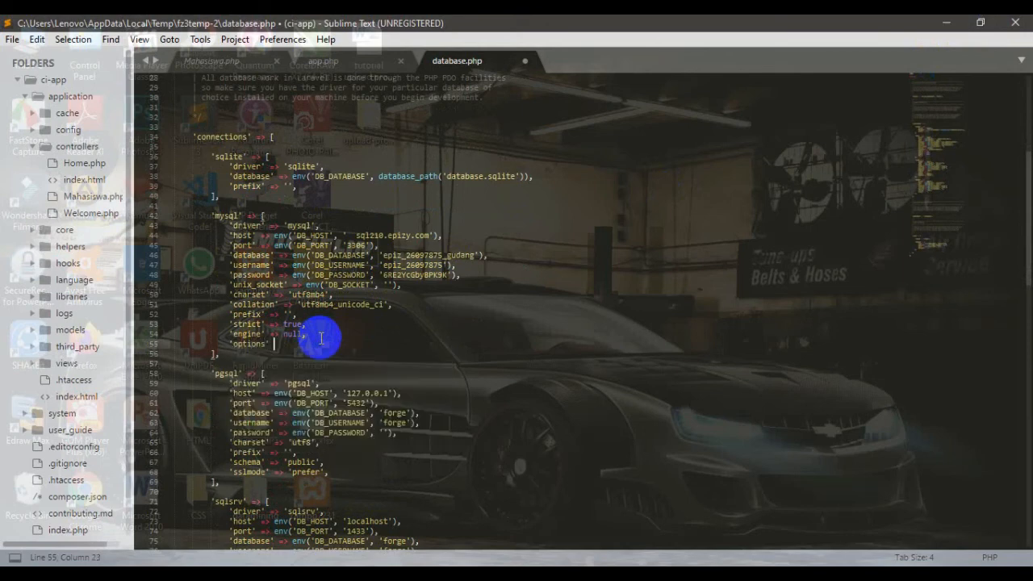
{"action": "type", "text": "=> [PDO"}
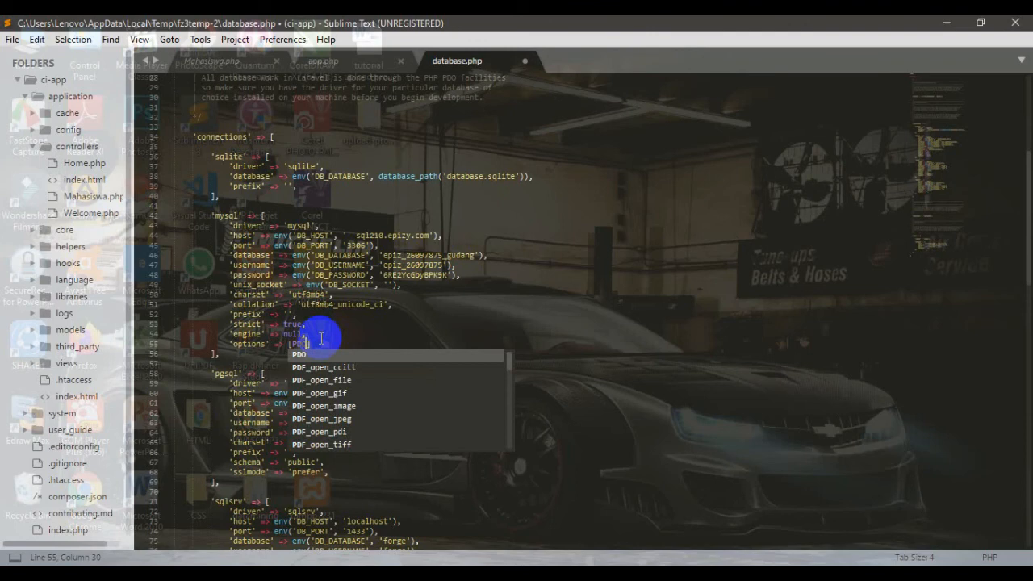
{"action": "type", "text": "::"}
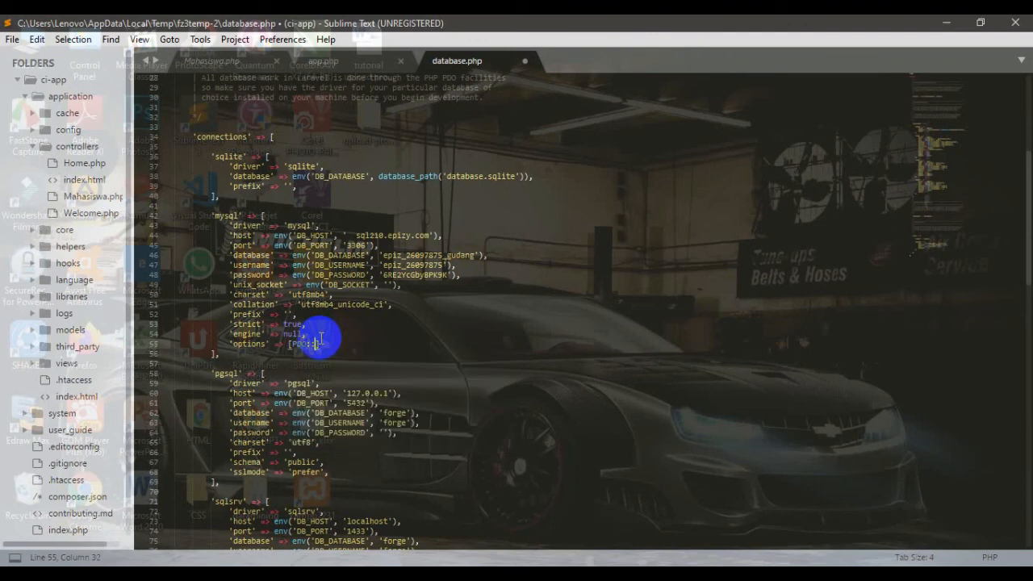
{"action": "type", "text": "ATTR"}
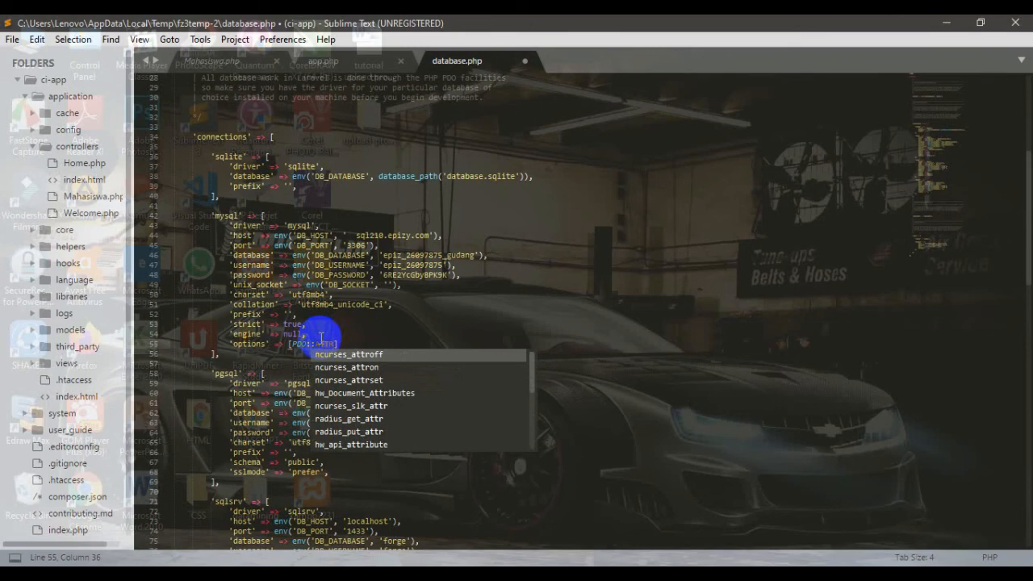
{"action": "type", "text": "_"}
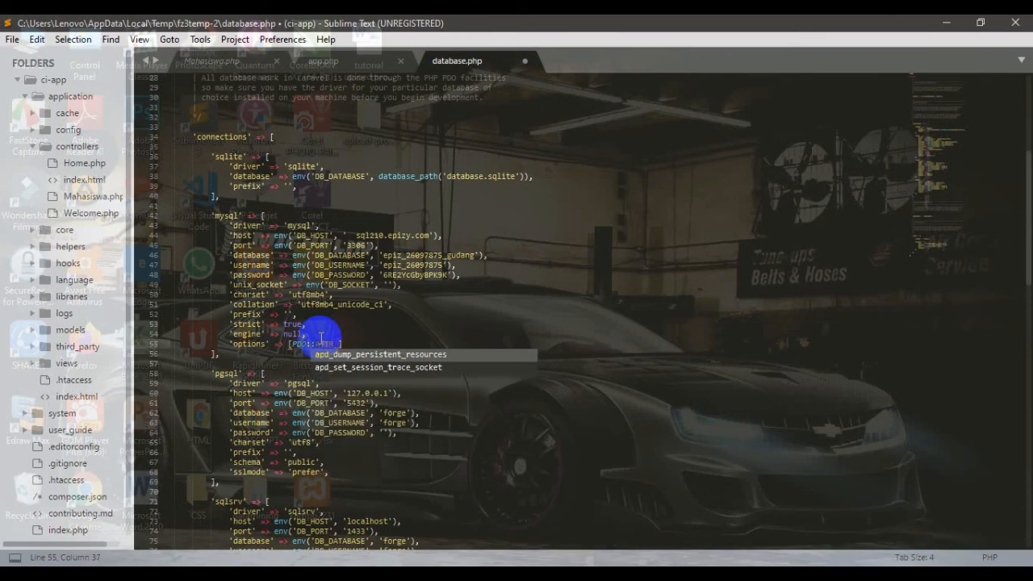
{"action": "type", "text": "EMULATE"}
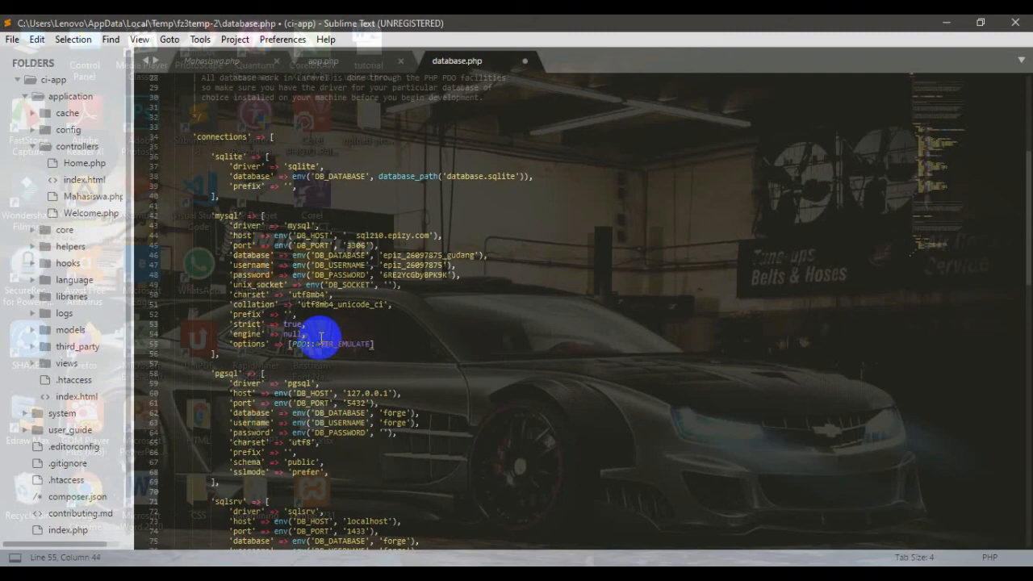
{"action": "type", "text": "_PREPARES => true"}
{"action": "key", "text": "Right"}
{"action": "type", "text": ","}
{"action": "left_click", "coordinate": [363, 294]}
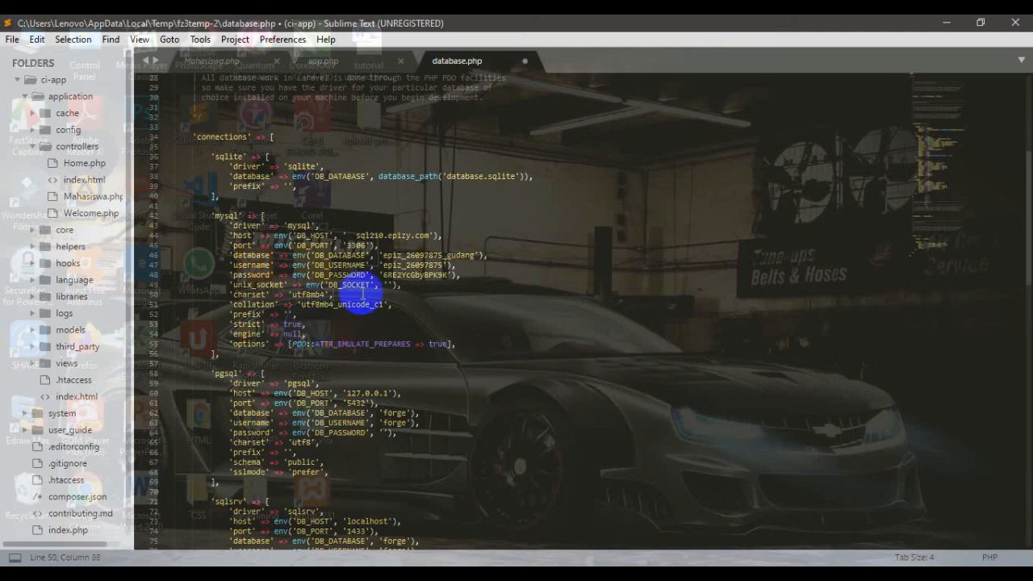
{"action": "key", "text": "ctrl+s"}
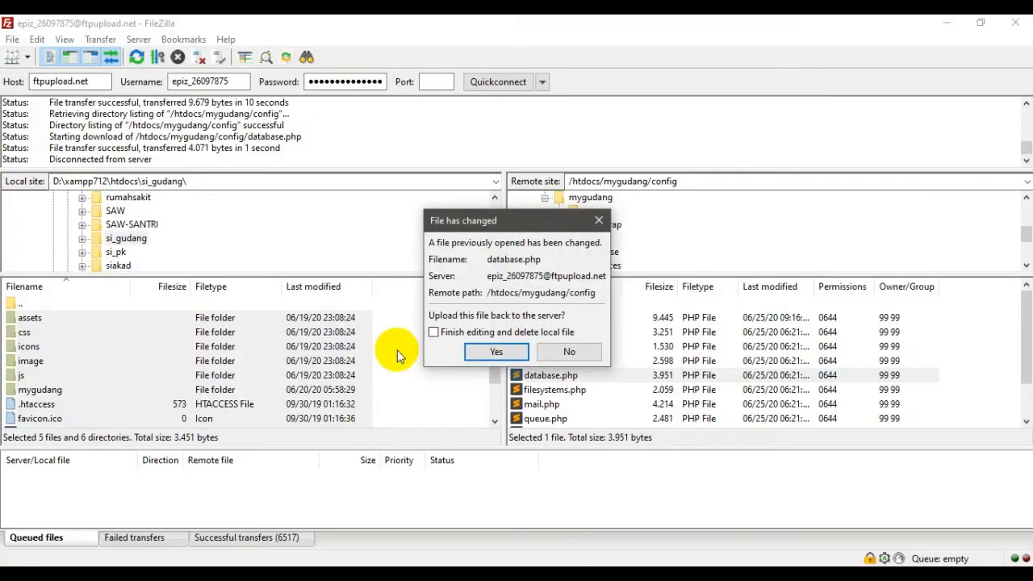
Step: Upload the edited database.php (4,180 bytes) to /htdocs/mygudang/config, then minimize FileZilla and close Sublime Text
{"action": "left_click", "coordinate": [484, 353]}
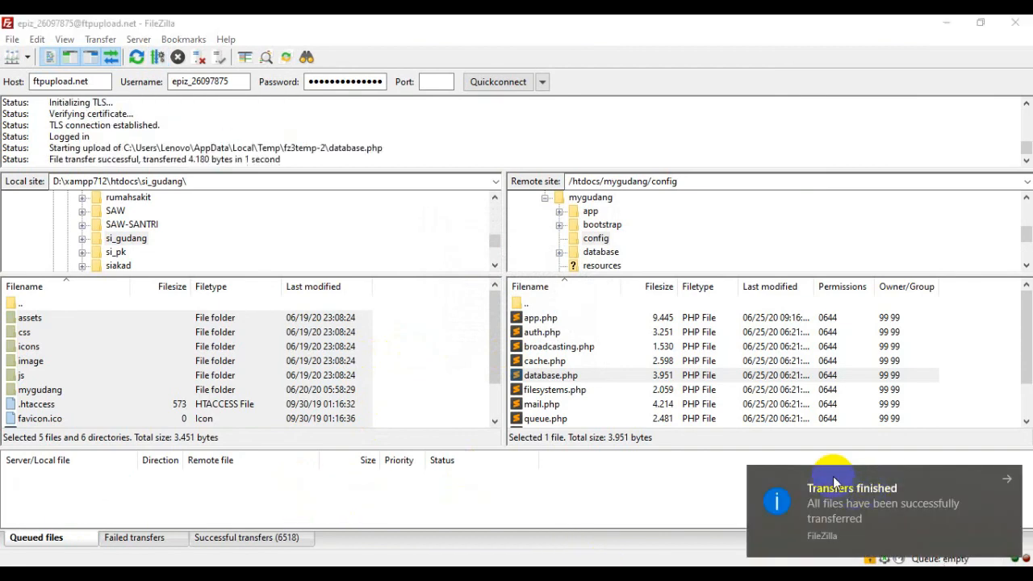
{"action": "left_click", "coordinate": [1007, 479]}
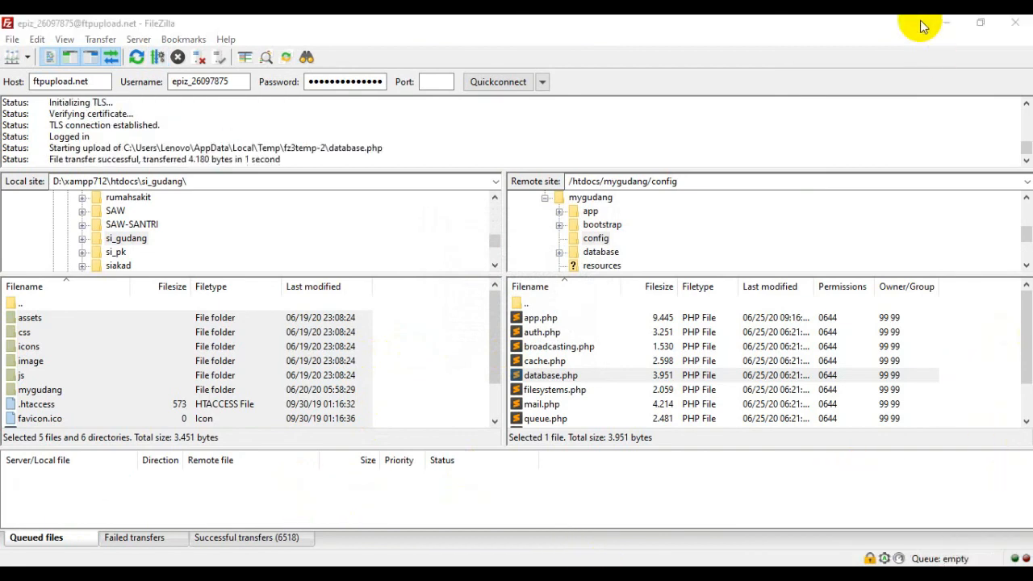
{"action": "left_click", "coordinate": [944, 25]}
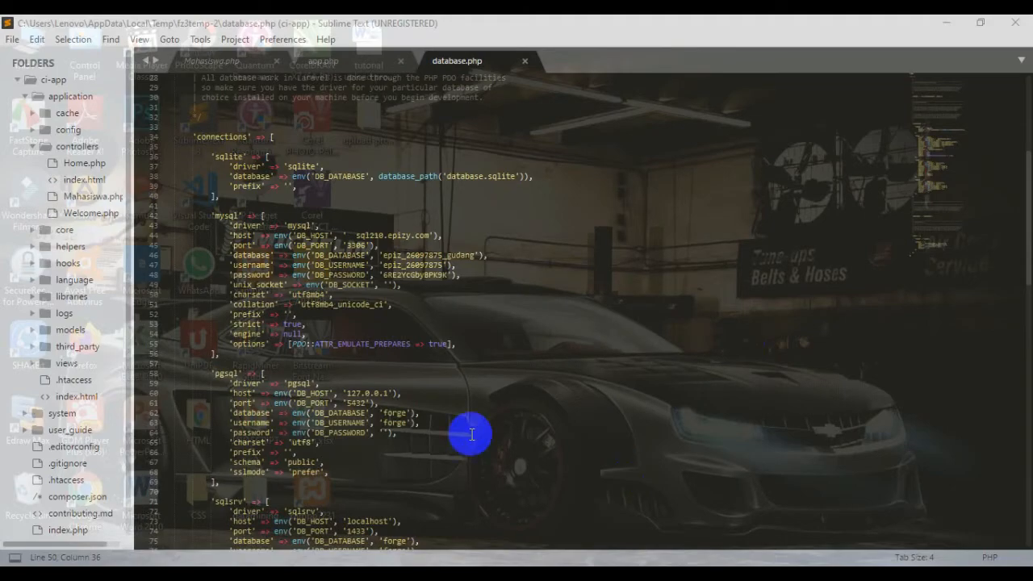
{"action": "left_click", "coordinate": [1015, 22]}
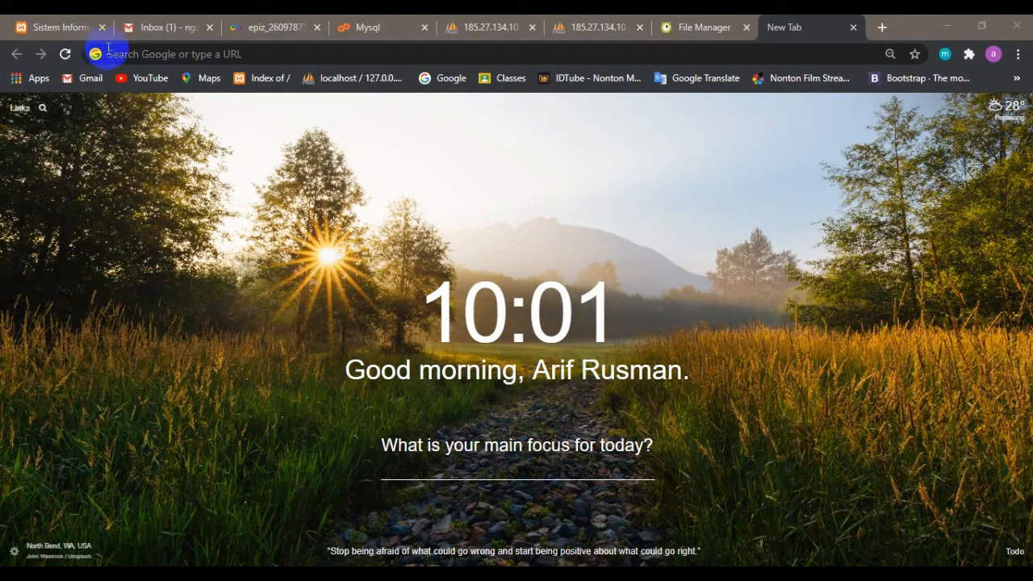
Step: Load gudangku.epizy.com in Chrome using the address-bar suggestion
{"action": "left_click", "coordinate": [134, 54]}
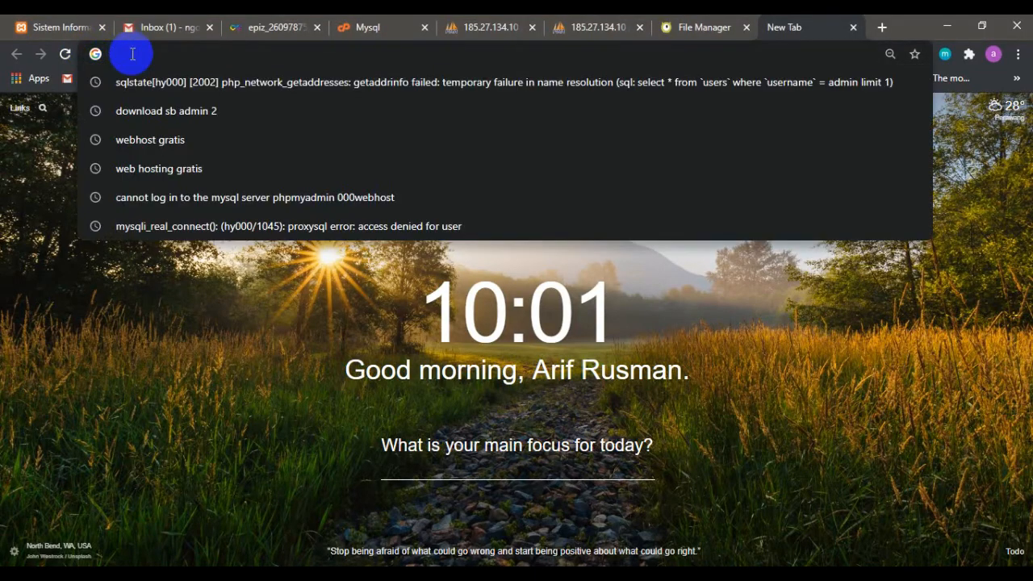
{"action": "type", "text": "guda"}
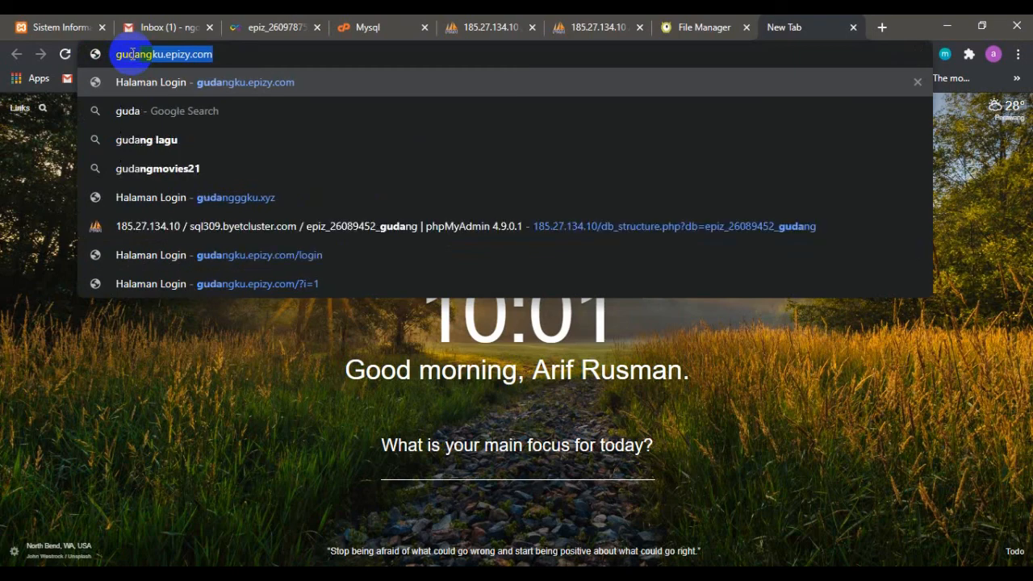
{"action": "key", "text": "Right"}
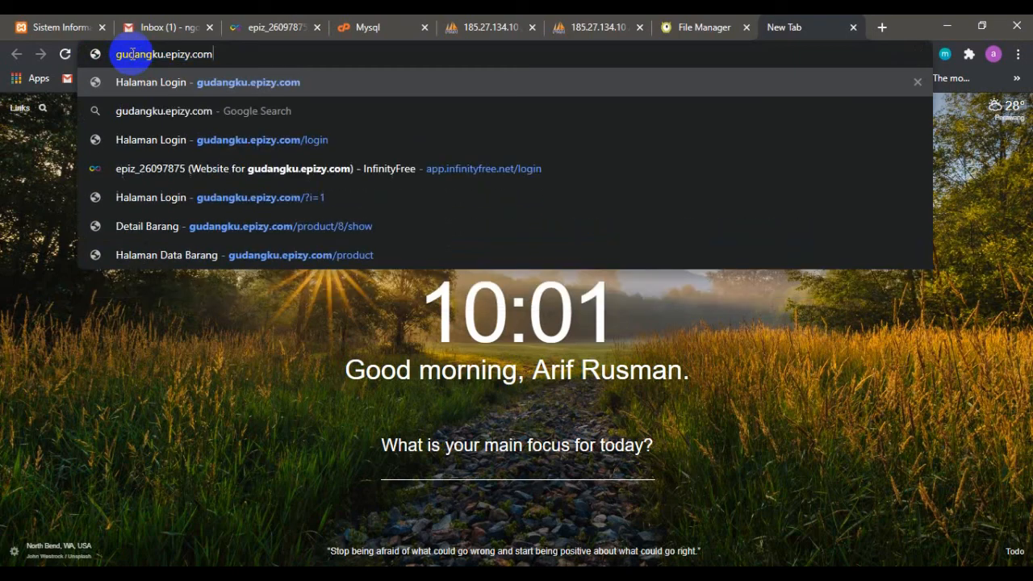
{"action": "key", "text": "Return"}
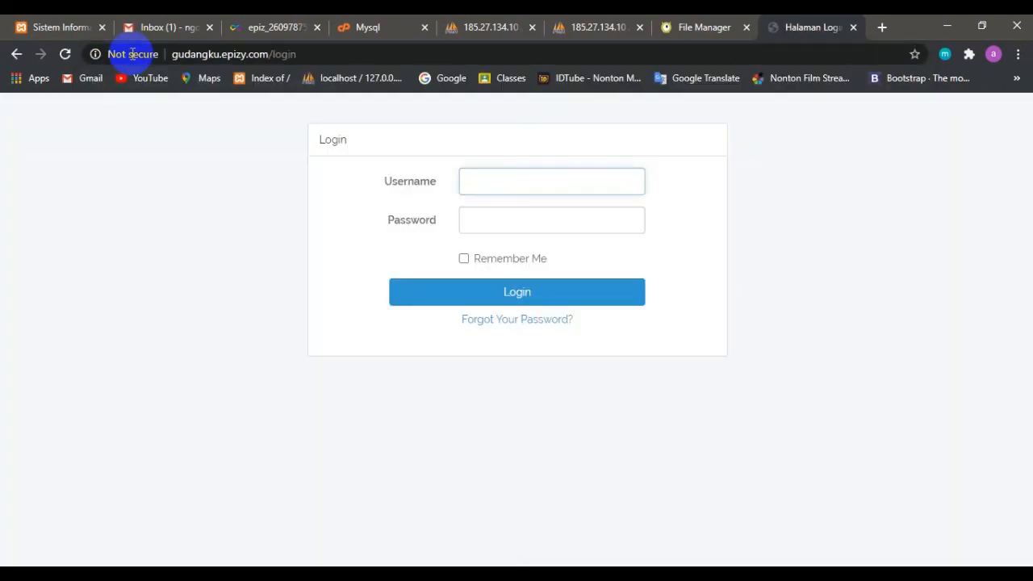
Step: Log in with the saved administrator username and the account password
{"action": "left_click", "coordinate": [525, 177]}
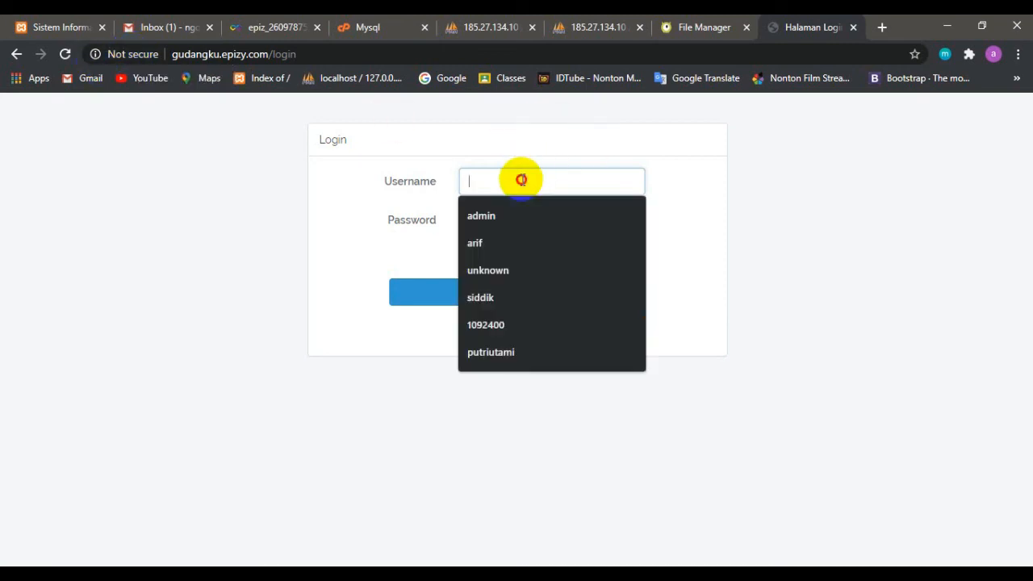
{"action": "left_click", "coordinate": [513, 228]}
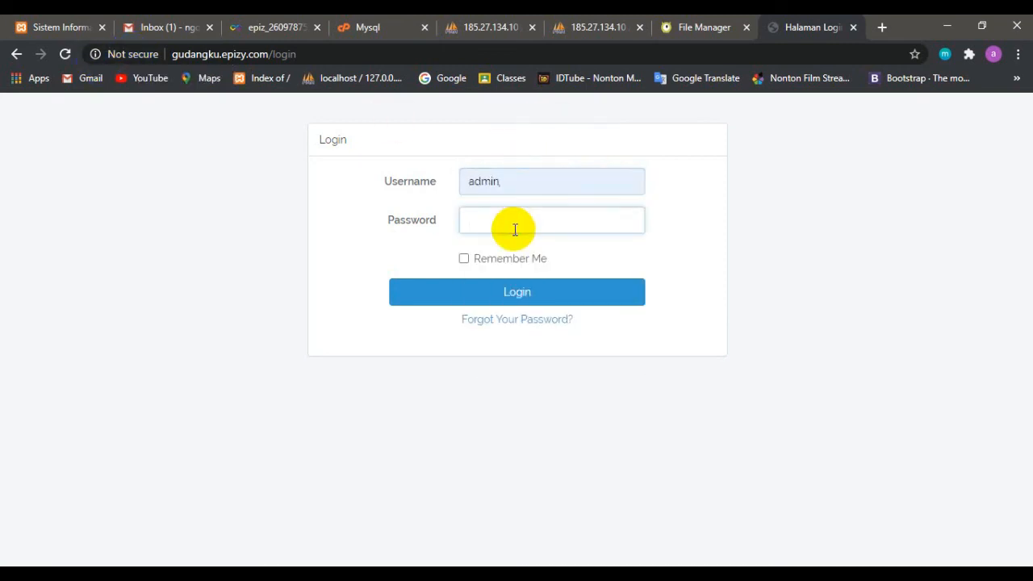
{"action": "type", "text": "••••••"}
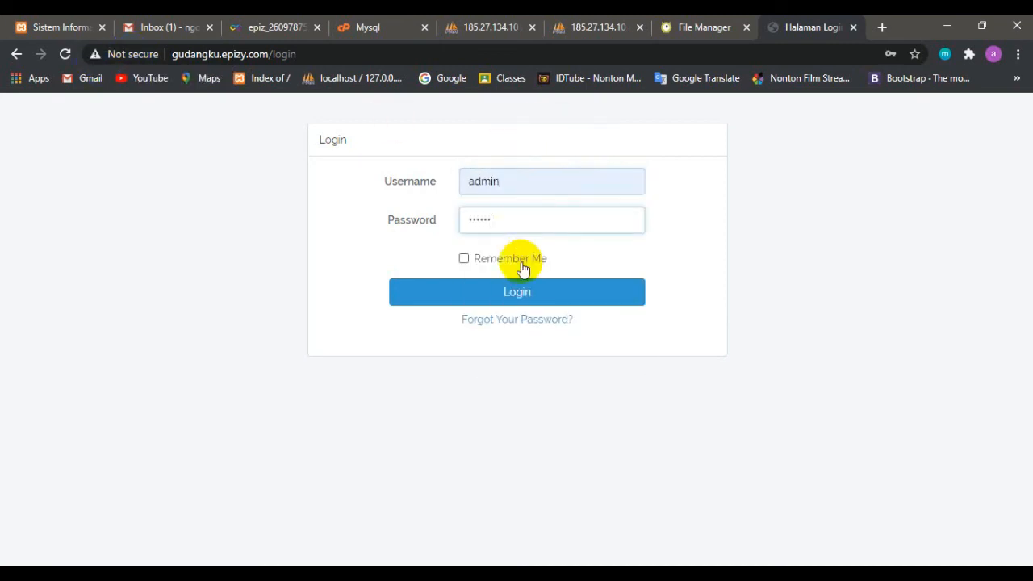
{"action": "left_click", "coordinate": [516, 292]}
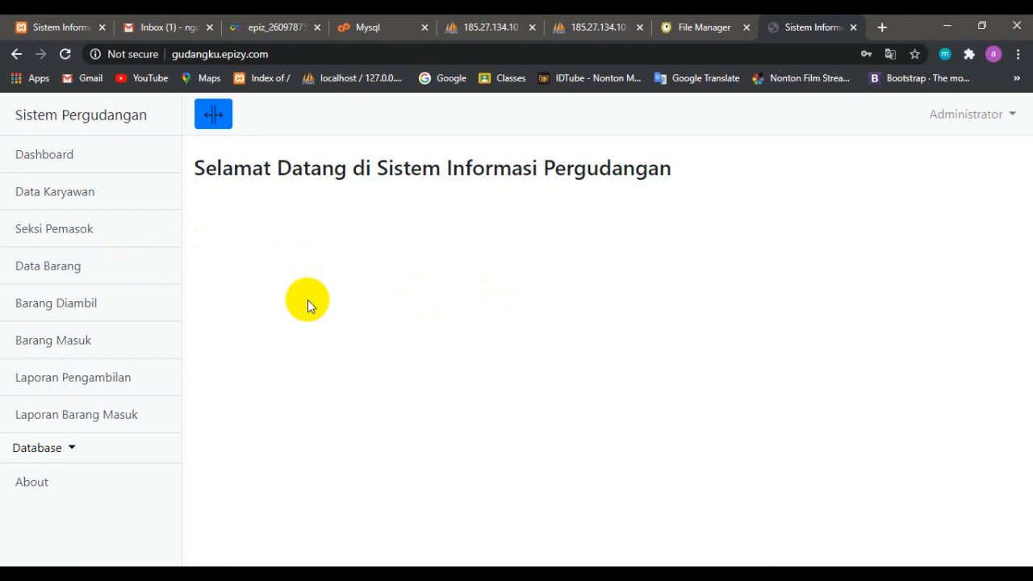
Step: Check the Data Karyawan and Barang Masuk pages, then dismiss the notice in a new tab
{"action": "left_click", "coordinate": [215, 118]}
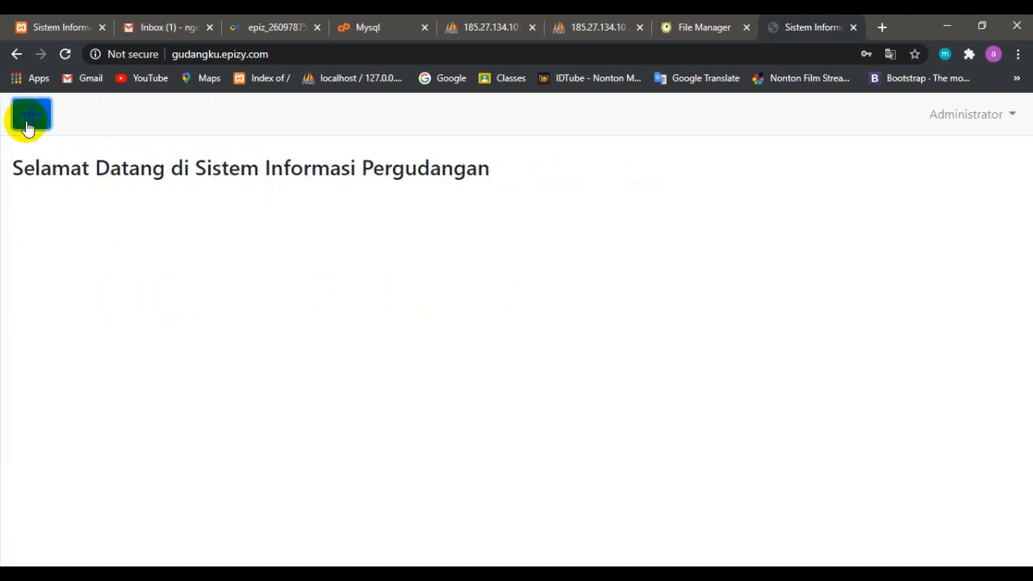
{"action": "left_click", "coordinate": [29, 121]}
{"action": "left_click", "coordinate": [51, 212]}
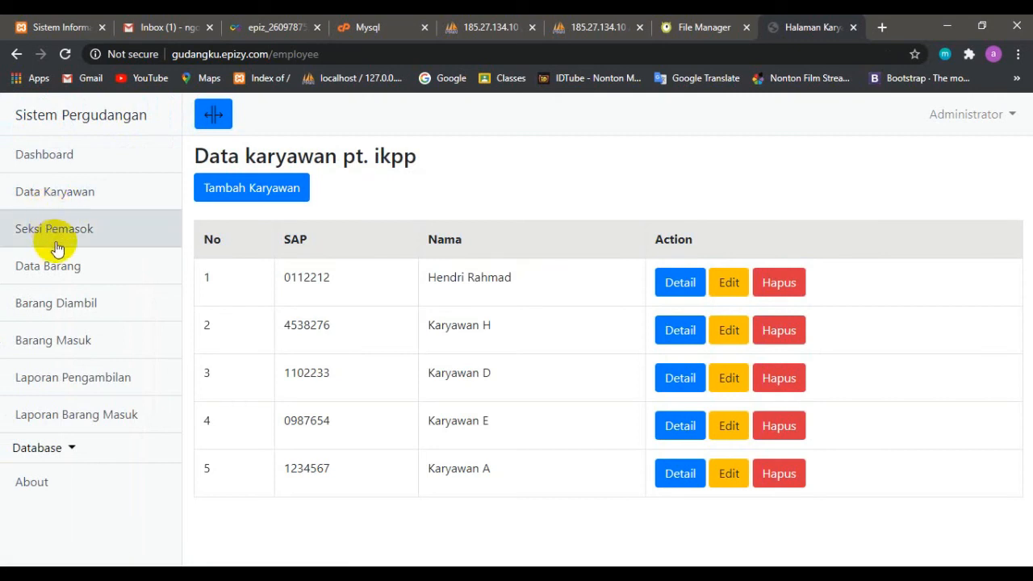
{"action": "left_click", "coordinate": [143, 345]}
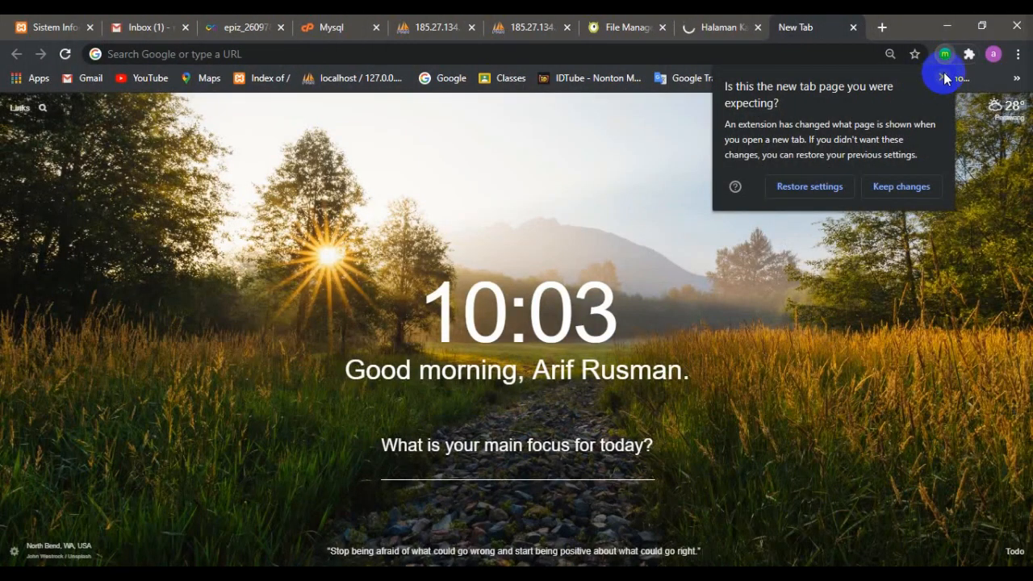
{"action": "left_click", "coordinate": [497, 273]}
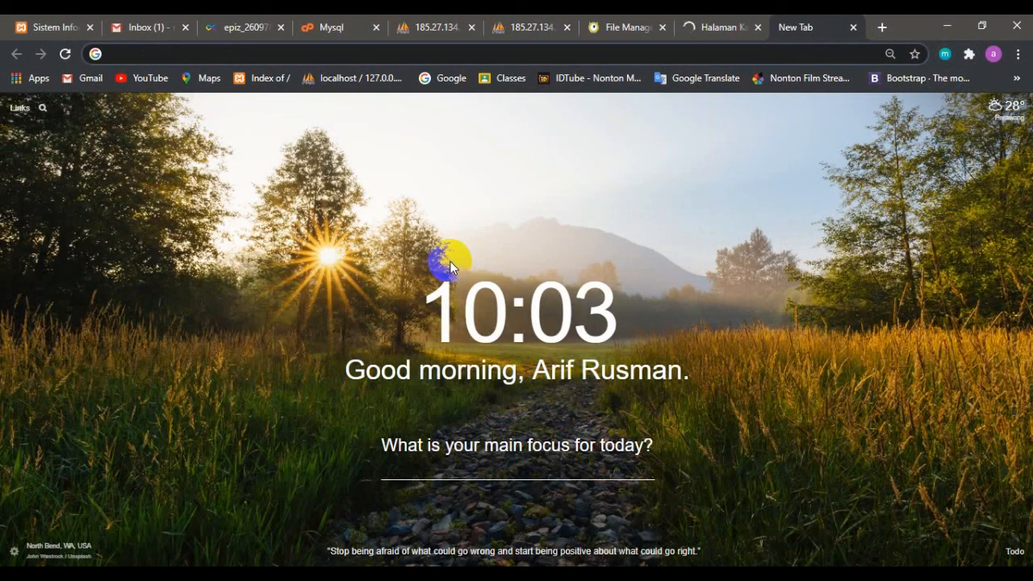